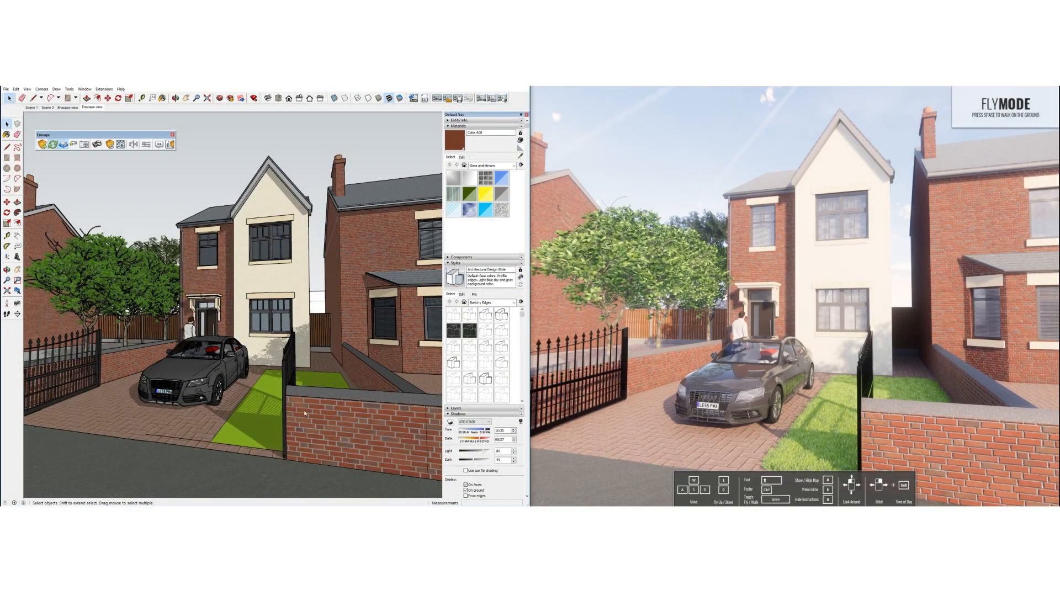
Collapse the Styles, Shadows and Materials trays and hide the Trees layer in Layers
{"action": "middle_click_drag", "start_coordinate": [212, 399], "coordinate": [337, 356]}
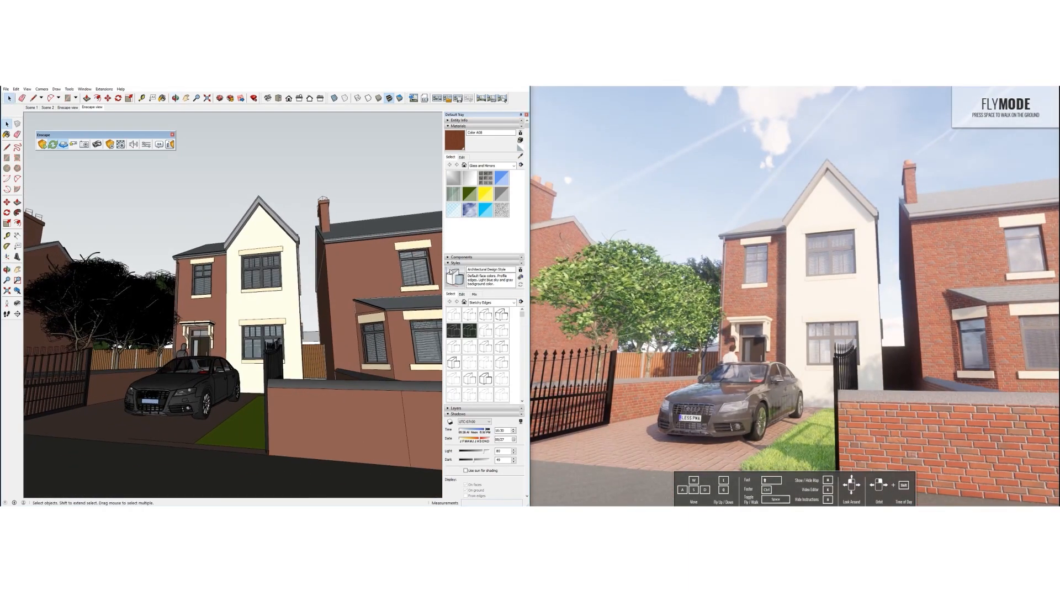
{"action": "left_click", "coordinate": [454, 263]}
{"action": "left_click", "coordinate": [450, 275]}
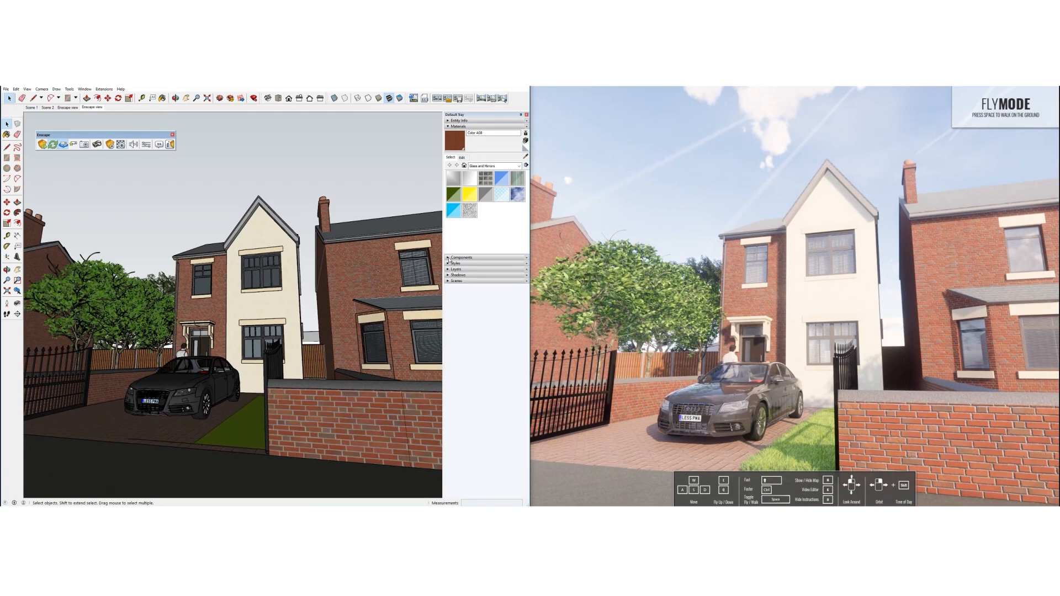
{"action": "left_click", "coordinate": [448, 126]}
{"action": "left_click", "coordinate": [450, 144]}
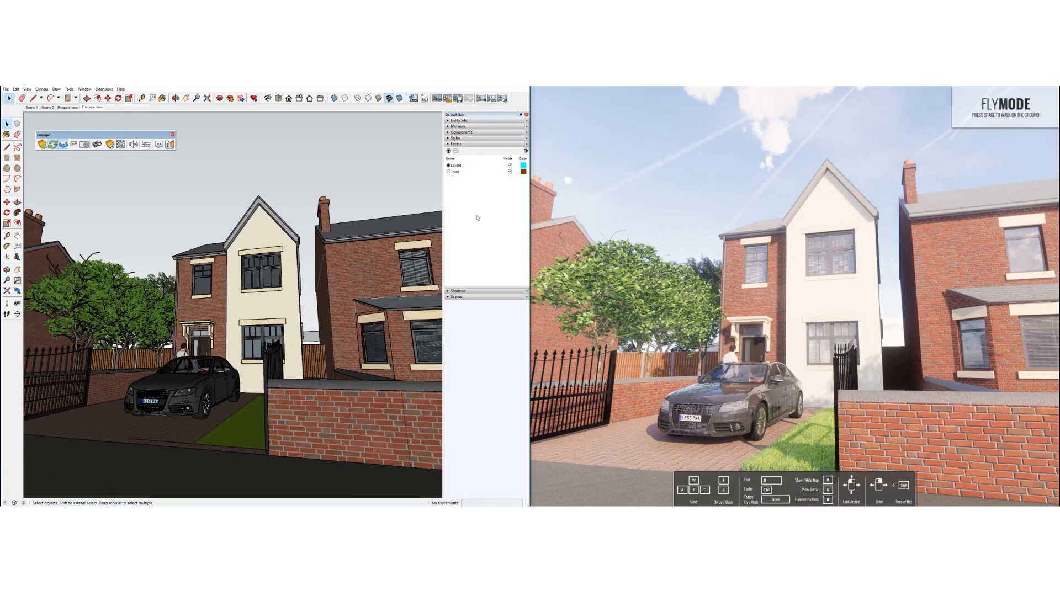
{"action": "left_click", "coordinate": [509, 172]}
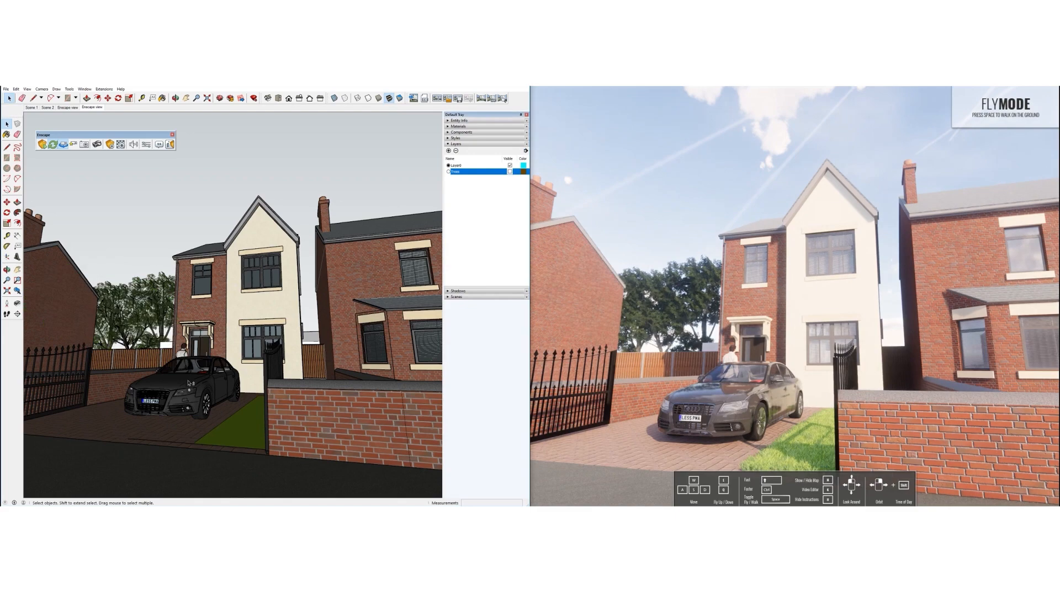
Orbit and zoom the view toward the house's front door
{"action": "mouse_move", "coordinate": [216, 374]}
{"action": "middle_mouse_down"}
{"action": "mouse_move", "coordinate": [225, 376]}
{"action": "mouse_move", "coordinate": [183, 364]}
{"action": "middle_mouse_up"}
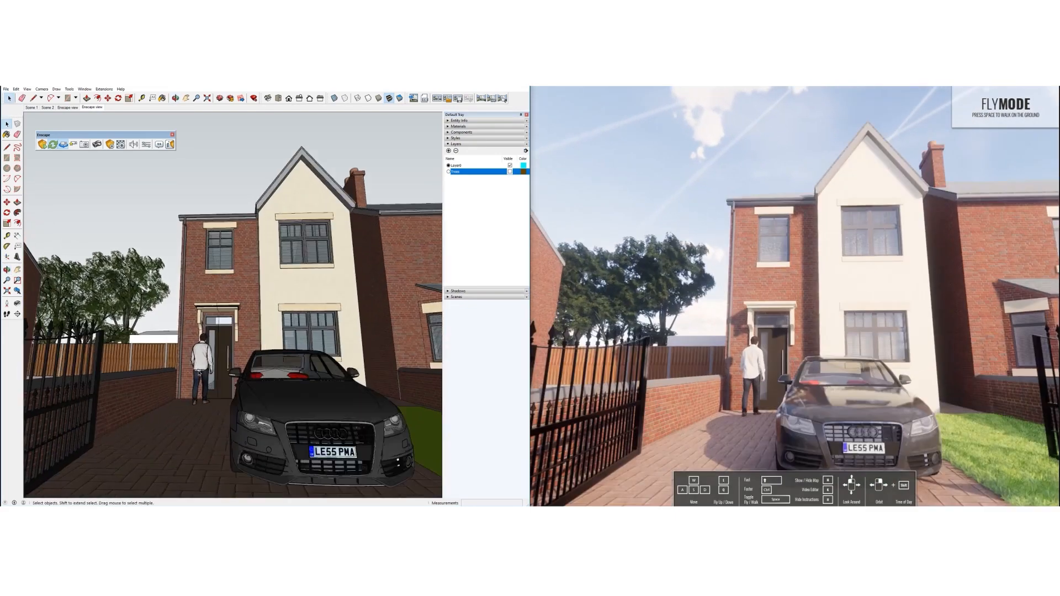
{"action": "scroll", "coordinate": [200, 374], "scroll_direction": "up", "scroll_amount": 5}
{"action": "mouse_move", "coordinate": [200, 374]}
{"action": "middle_mouse_down"}
{"action": "mouse_move", "coordinate": [227, 379]}
{"action": "mouse_move", "coordinate": [234, 354]}
{"action": "middle_mouse_up"}
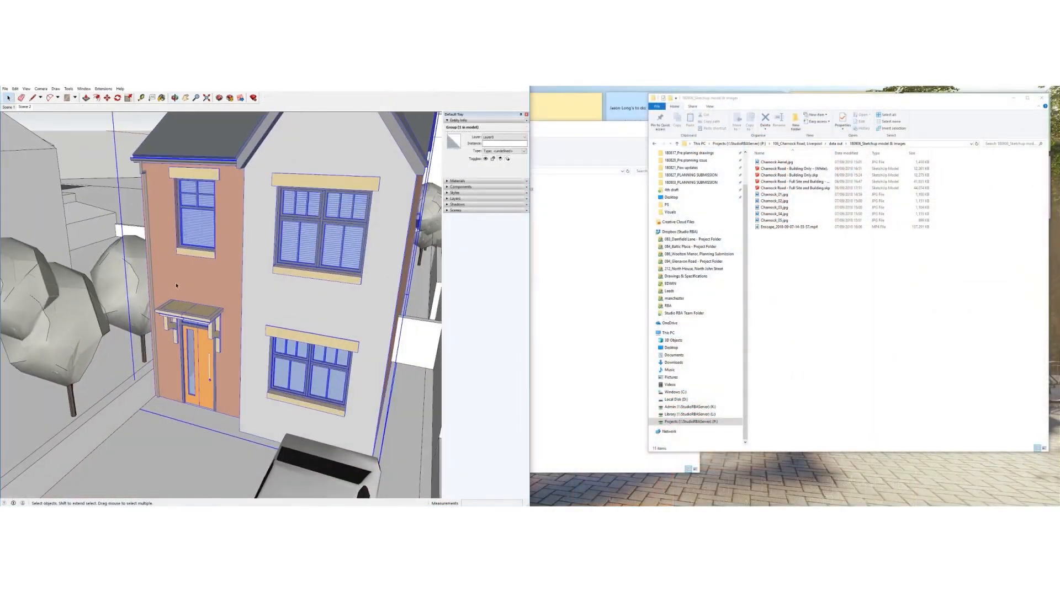
Create a new material from the Materials tray and enable Use texture image
{"action": "middle_click_drag", "start_coordinate": [165, 301], "coordinate": [314, 307]}
{"action": "scroll", "coordinate": [314, 306], "scroll_direction": "up", "scroll_amount": 3}
{"action": "scroll", "coordinate": [315, 306], "scroll_direction": "up", "scroll_amount": 2}
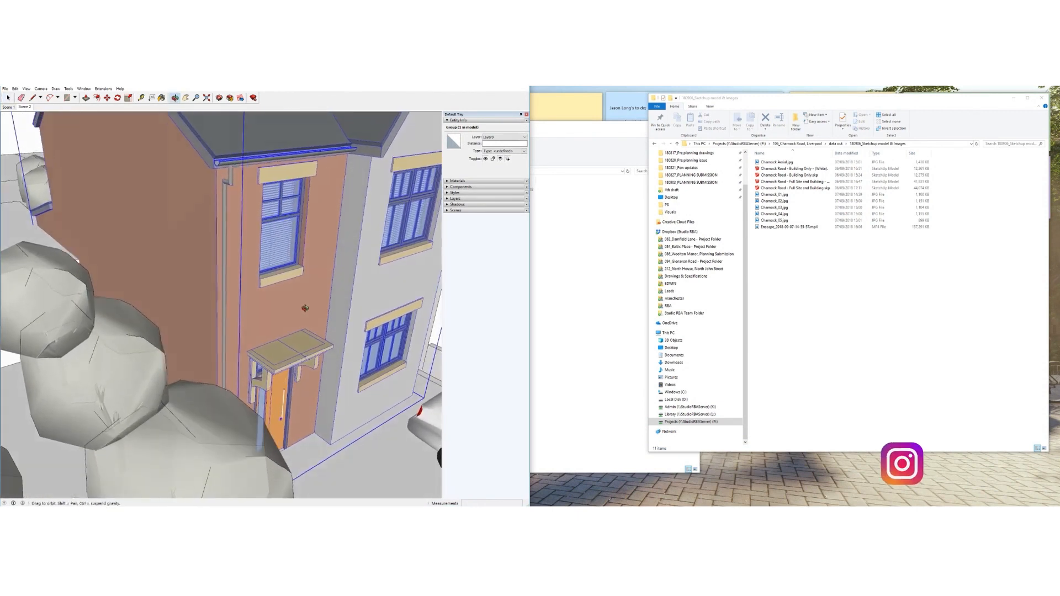
{"action": "left_click", "coordinate": [449, 181]}
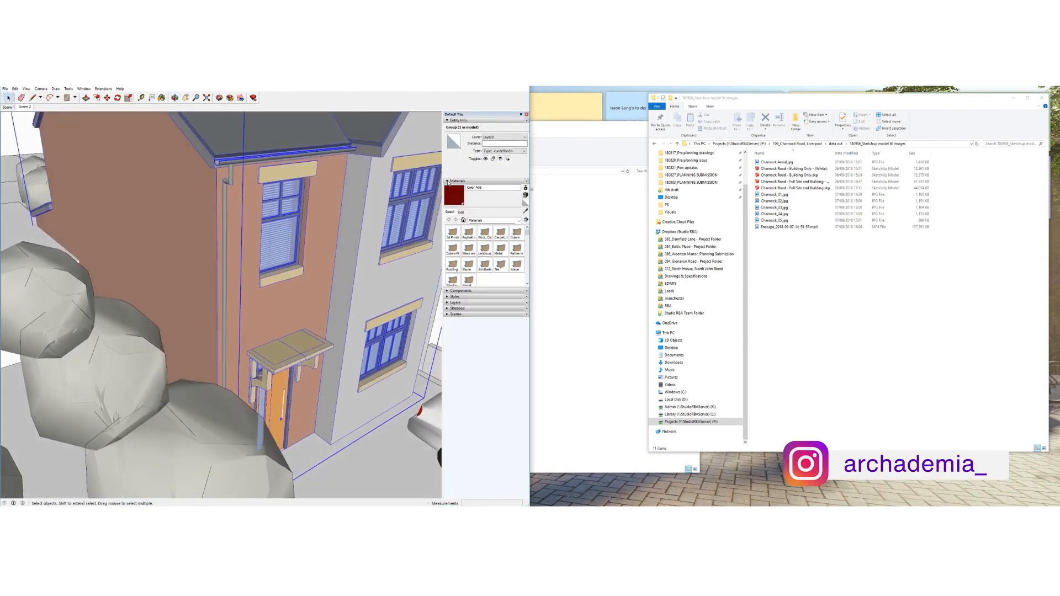
{"action": "left_click", "coordinate": [525, 195]}
{"action": "left_click_drag", "start_coordinate": [259, 225], "coordinate": [595, 217]}
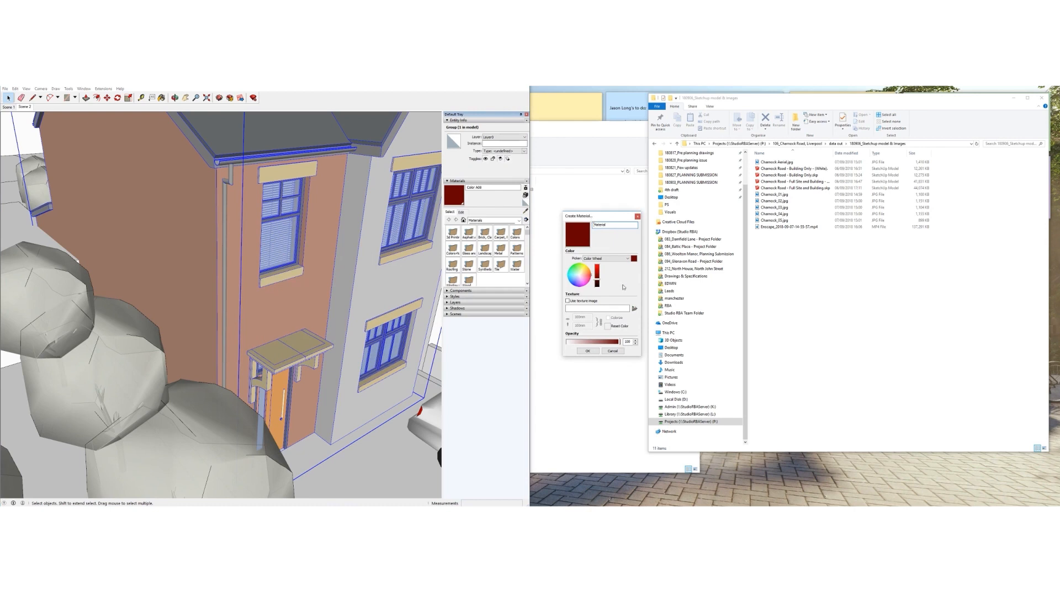
{"action": "left_click", "coordinate": [574, 302]}
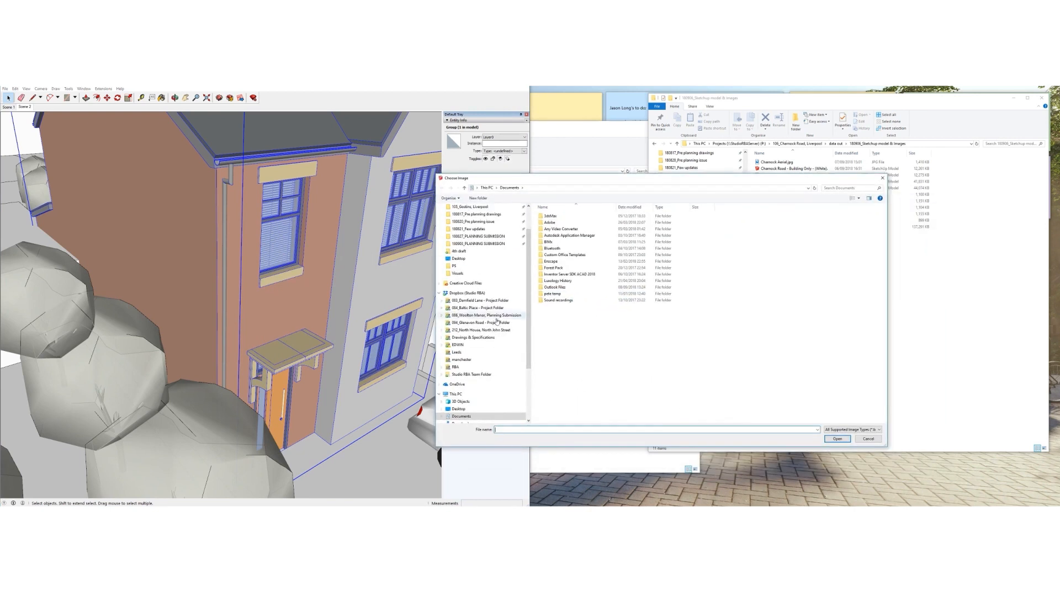
Browse the image picker to Desktop > Homemade Textures > Brick
{"action": "left_click", "coordinate": [459, 409]}
{"action": "left_click", "coordinate": [558, 359]}
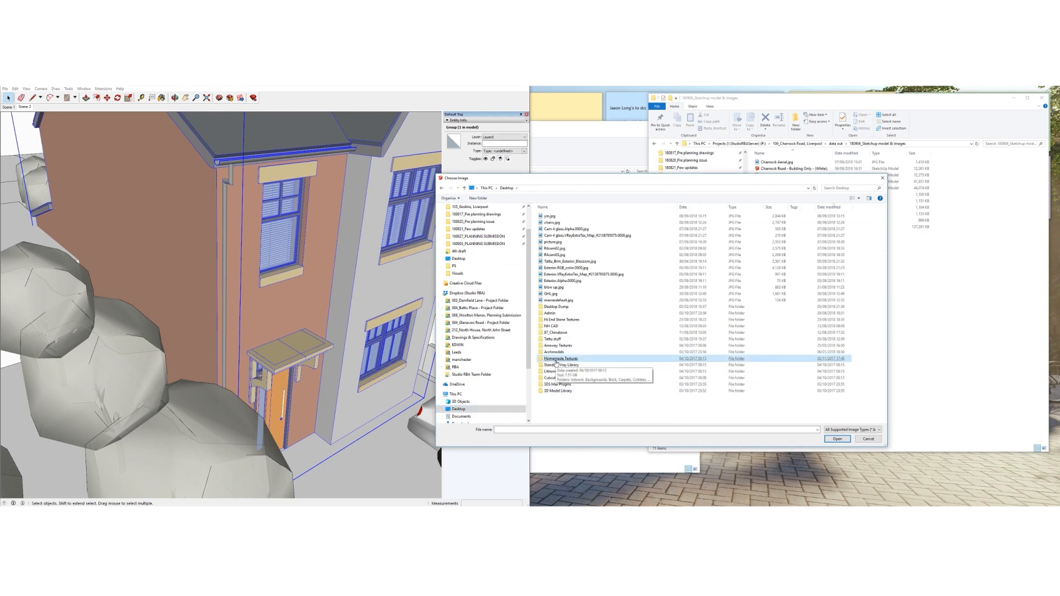
{"action": "double_click", "coordinate": [552, 360]}
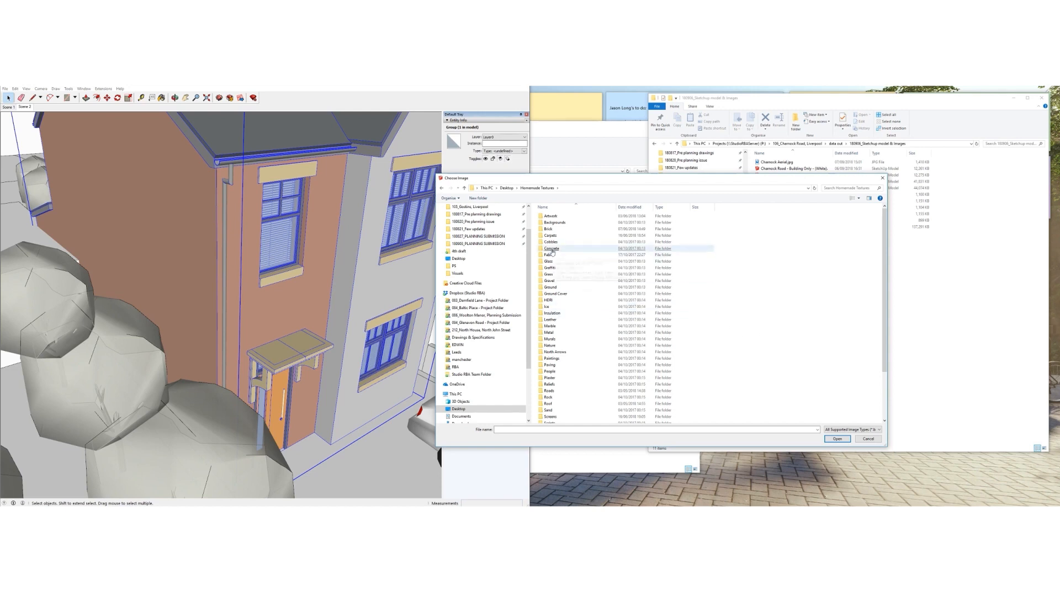
{"action": "double_click", "coordinate": [657, 228]}
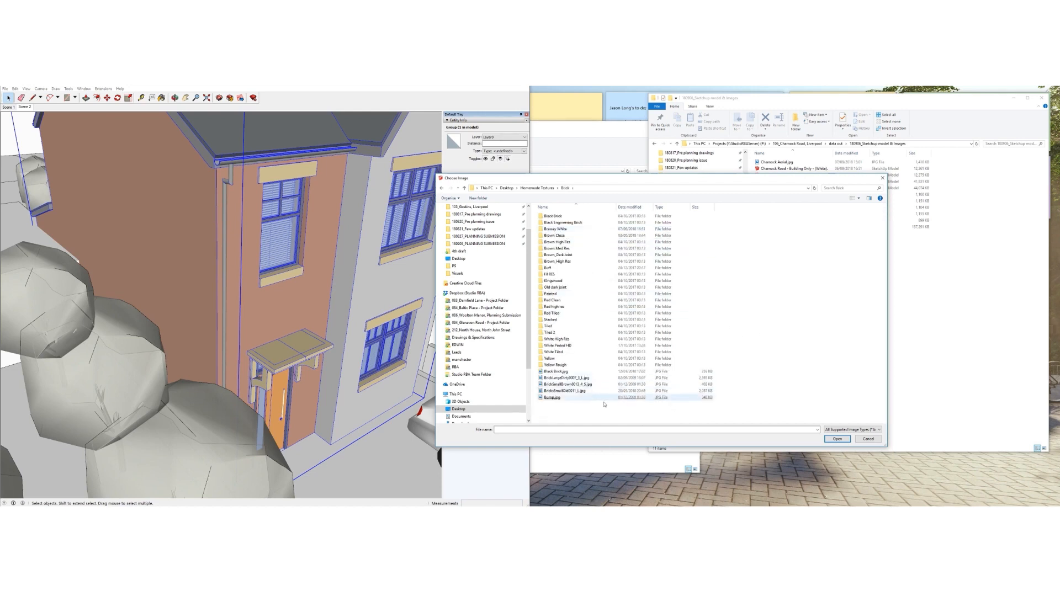
Start music in the browser, lower system volume to 23, and reposition the image picker
{"action": "left_click", "coordinate": [166, 509]}
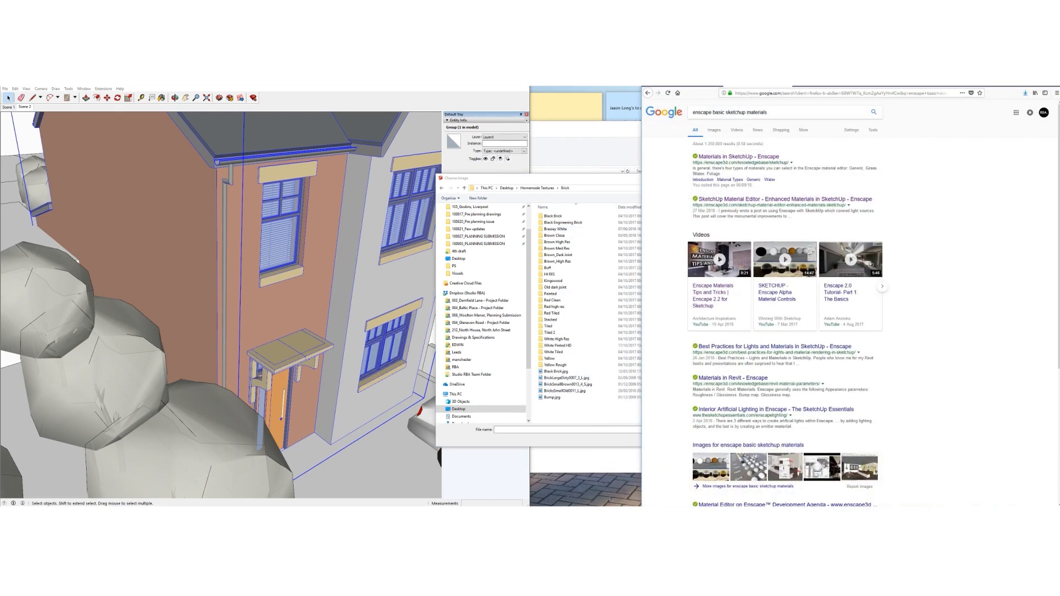
{"action": "left_click", "coordinate": [687, 84]}
{"action": "left_click", "coordinate": [854, 495]}
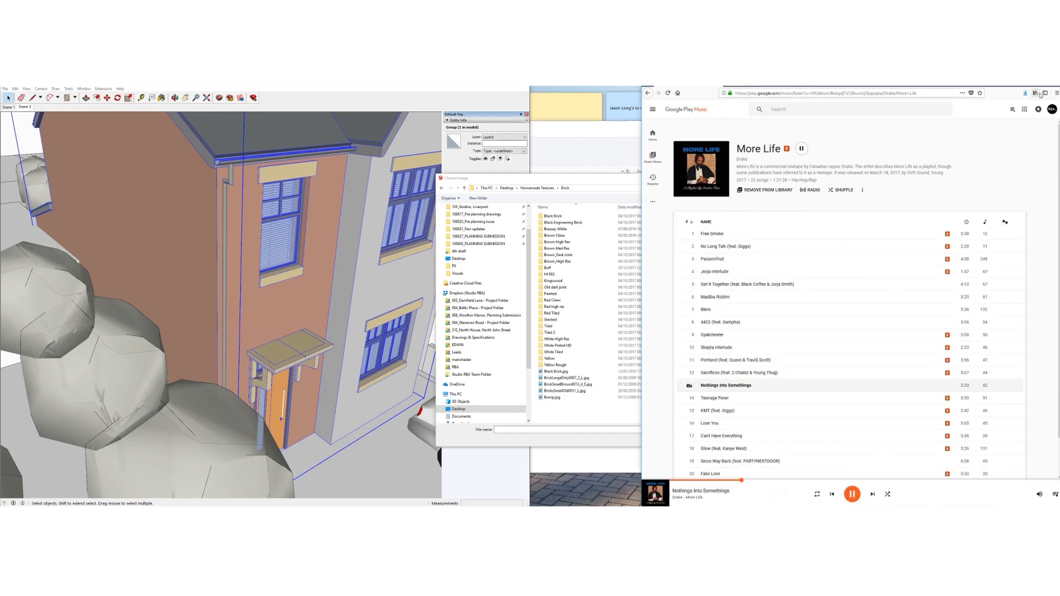
{"action": "left_click", "coordinate": [1026, 86]}
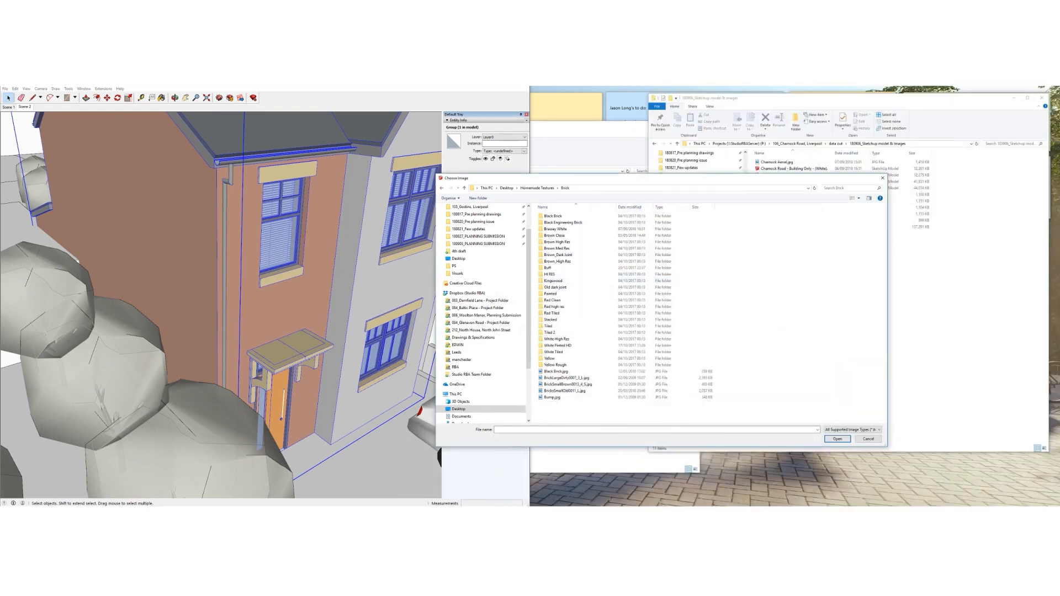
{"action": "left_click", "coordinate": [997, 511]}
{"action": "left_click_drag", "start_coordinate": [994, 503], "coordinate": [988, 503]}
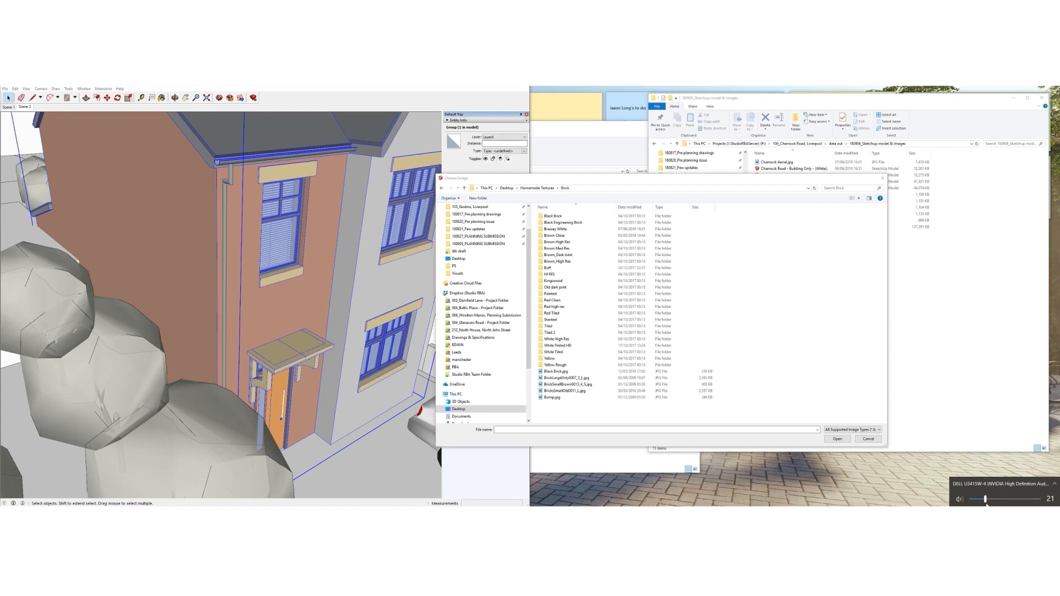
{"action": "left_click_drag", "start_coordinate": [775, 179], "coordinate": [794, 191]}
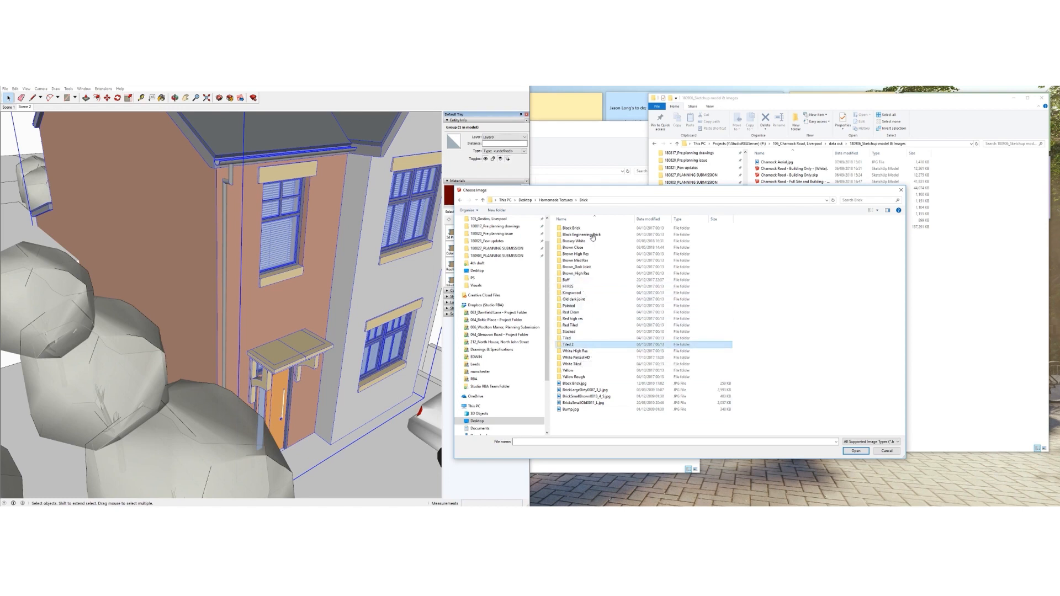
{"action": "right_click", "coordinate": [776, 259]}
Show the folders as extra large icons, widen the picker, and open HI RES
{"action": "mouse_move", "coordinate": [802, 262]}
{"action": "left_click", "coordinate": [862, 263]}
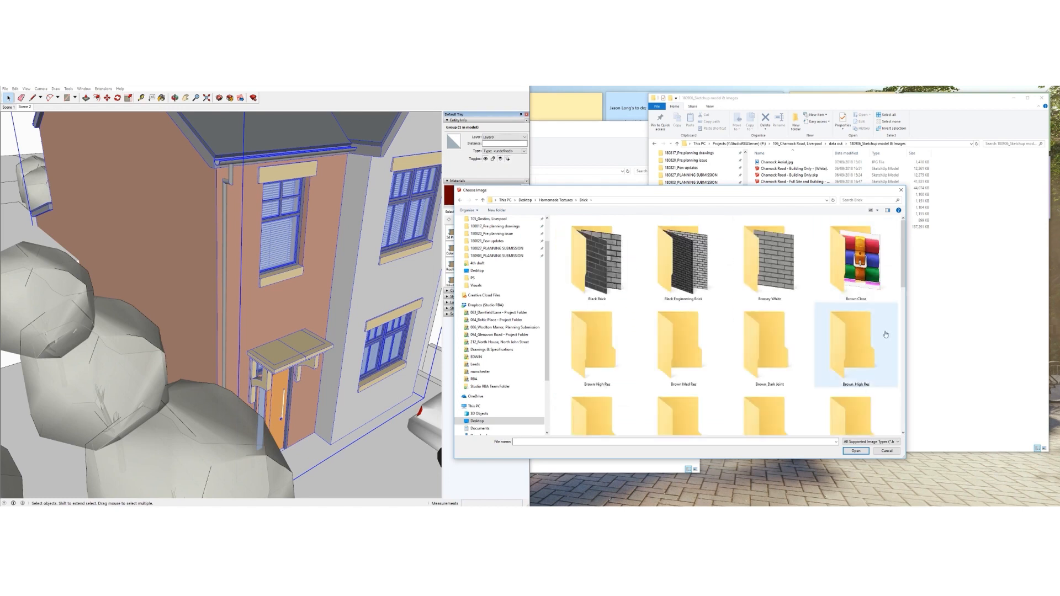
{"action": "left_click_drag", "start_coordinate": [906, 321], "coordinate": [986, 321]}
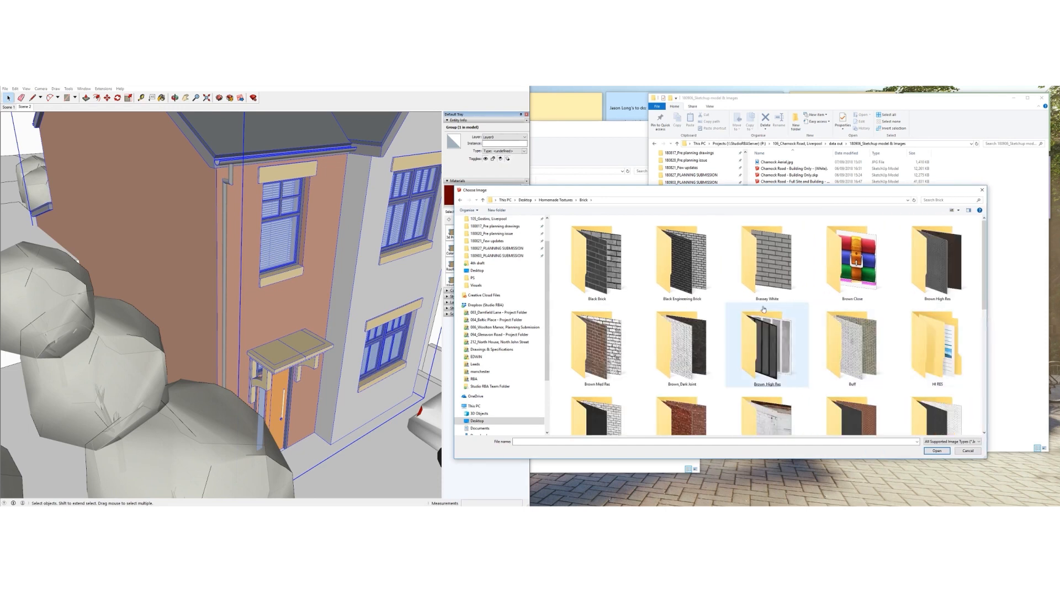
{"action": "scroll", "coordinate": [764, 309], "scroll_direction": "down", "scroll_amount": 1}
{"action": "scroll", "coordinate": [773, 326], "scroll_direction": "up", "scroll_amount": 1}
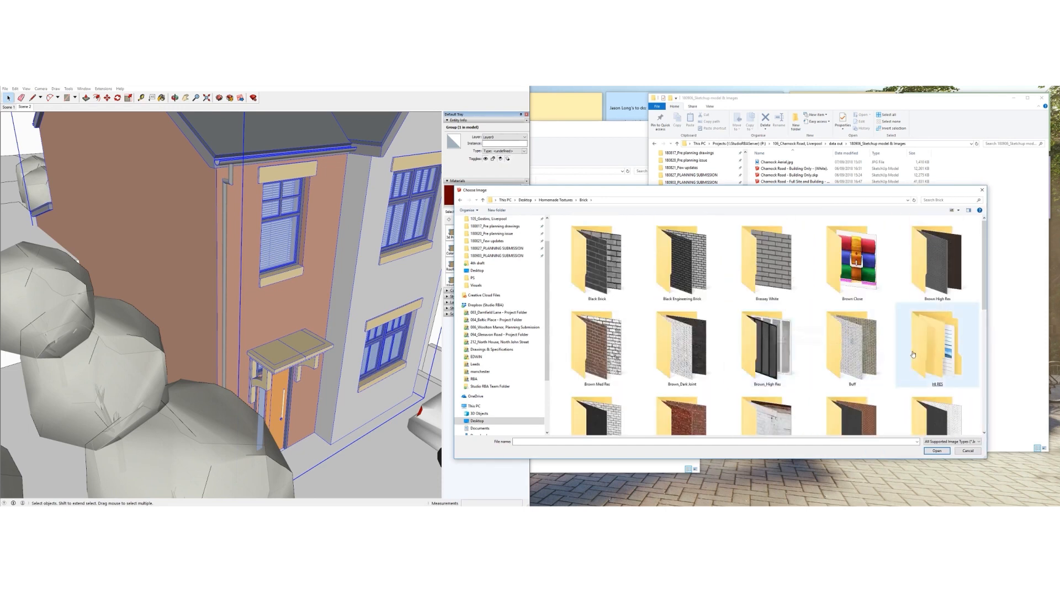
{"action": "double_click", "coordinate": [937, 344]}
Open the textures_brick_004 folder and load Diff_dark_joint.jpg as the material texture
{"action": "right_click", "coordinate": [610, 277]}
{"action": "mouse_move", "coordinate": [617, 279]}
{"action": "left_click", "coordinate": [693, 280]}
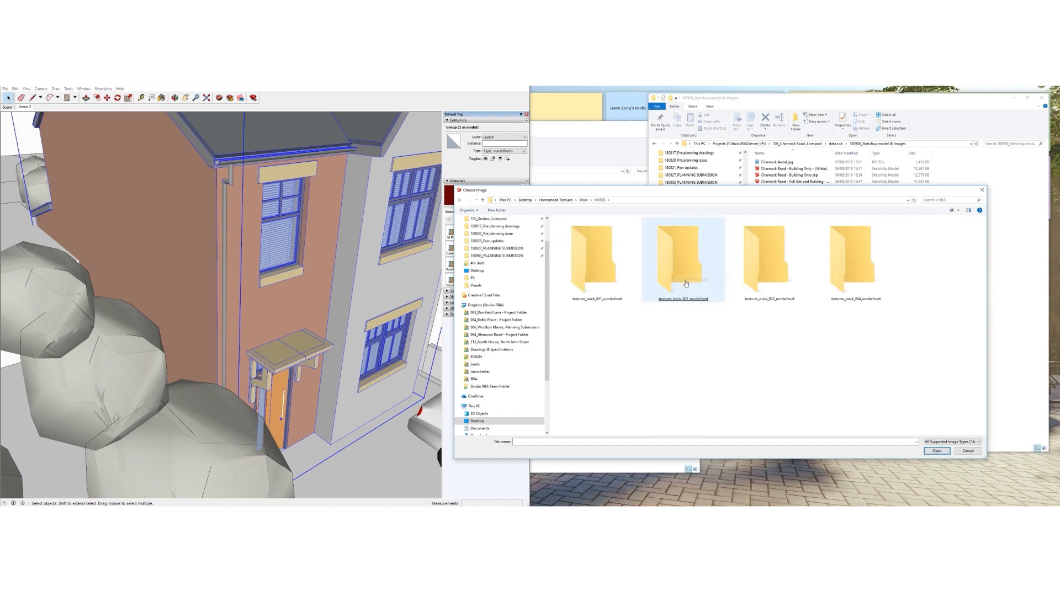
{"action": "double_click", "coordinate": [617, 270]}
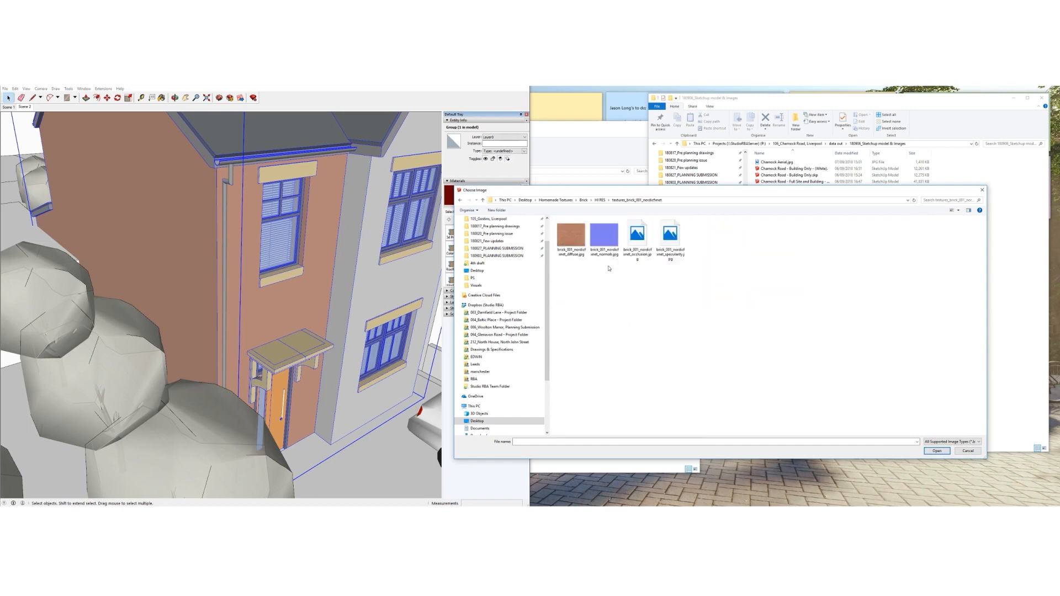
{"action": "left_click", "coordinate": [600, 200]}
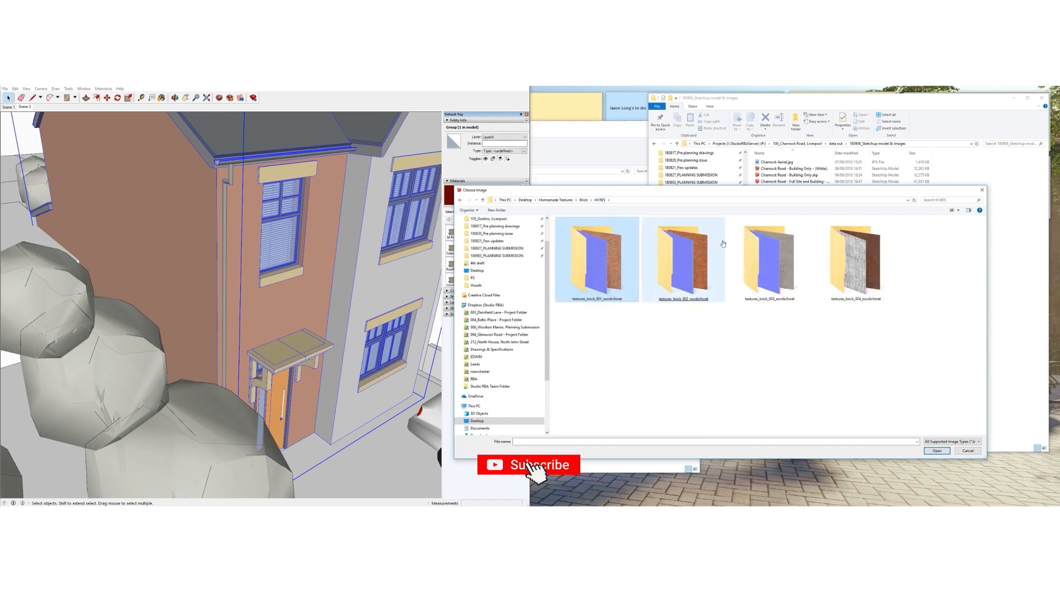
{"action": "double_click", "coordinate": [853, 258]}
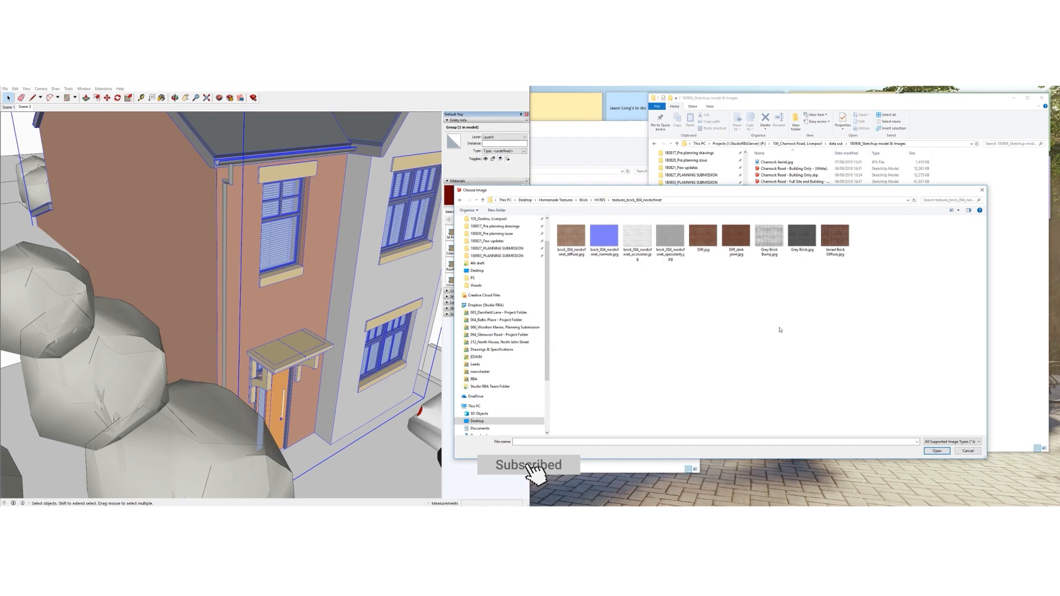
{"action": "right_click", "coordinate": [717, 287]}
{"action": "mouse_move", "coordinate": [758, 296]}
{"action": "left_click", "coordinate": [801, 291]}
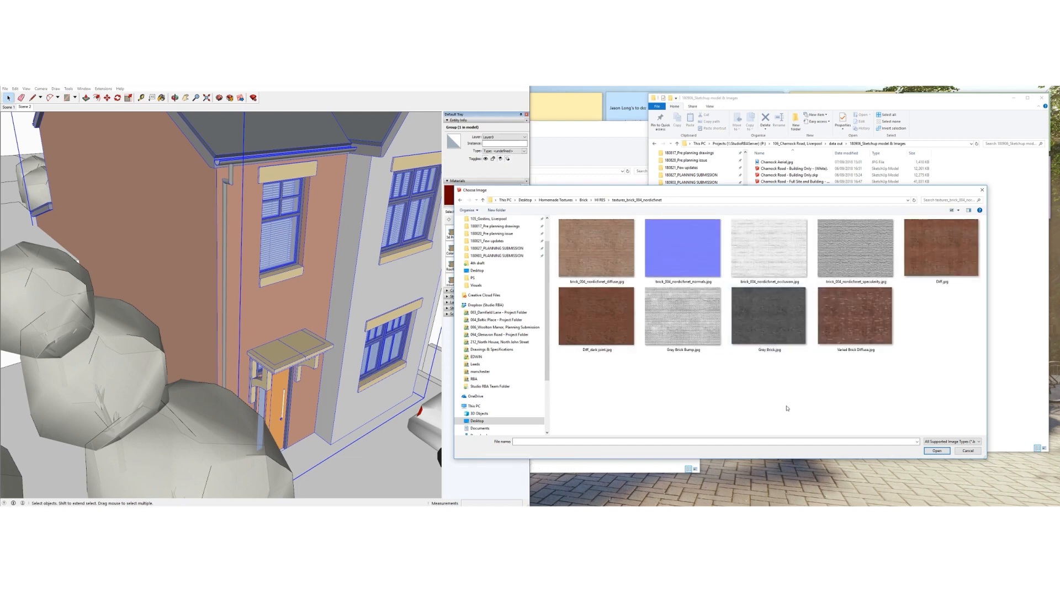
{"action": "left_click", "coordinate": [594, 328]}
{"action": "double_click", "coordinate": [593, 327]}
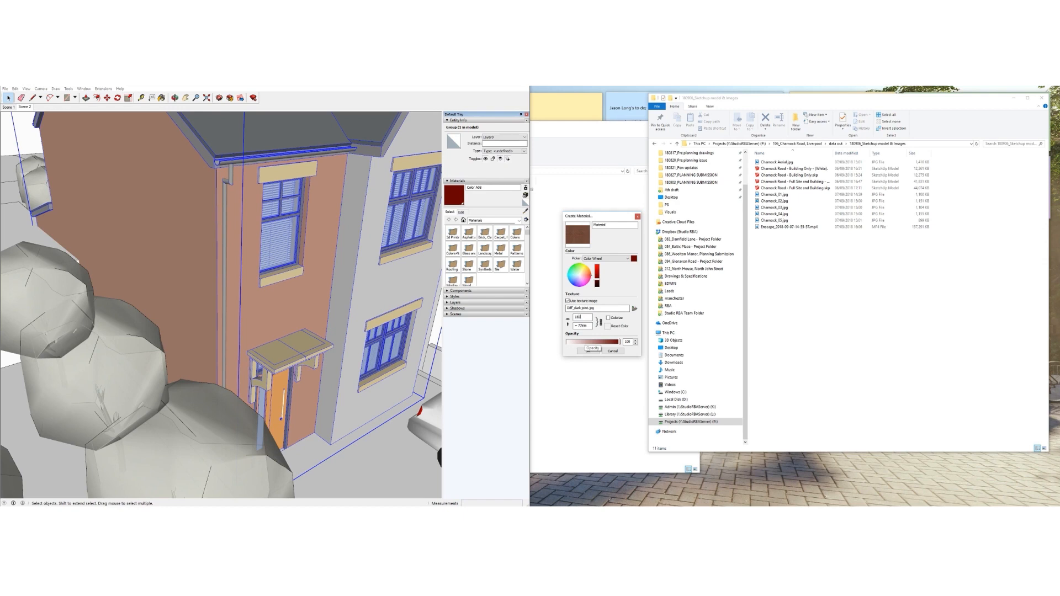
Set the texture height to about 1169mm and create the brick material
{"action": "left_click", "coordinate": [581, 327]}
{"action": "left_click", "coordinate": [586, 350]}
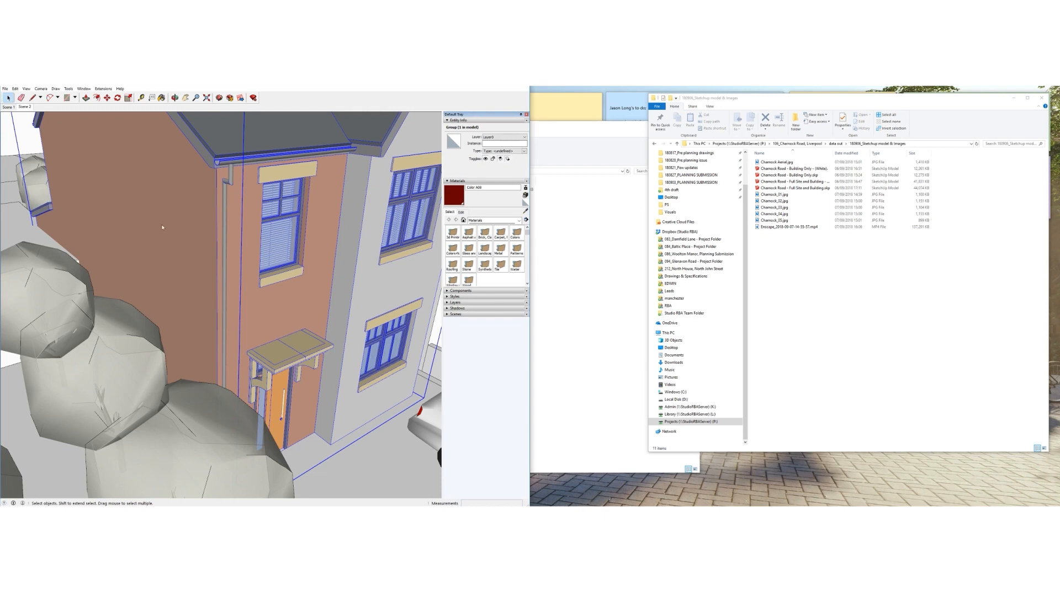
{"action": "scroll", "coordinate": [388, 304], "scroll_direction": "down", "scroll_amount": 2}
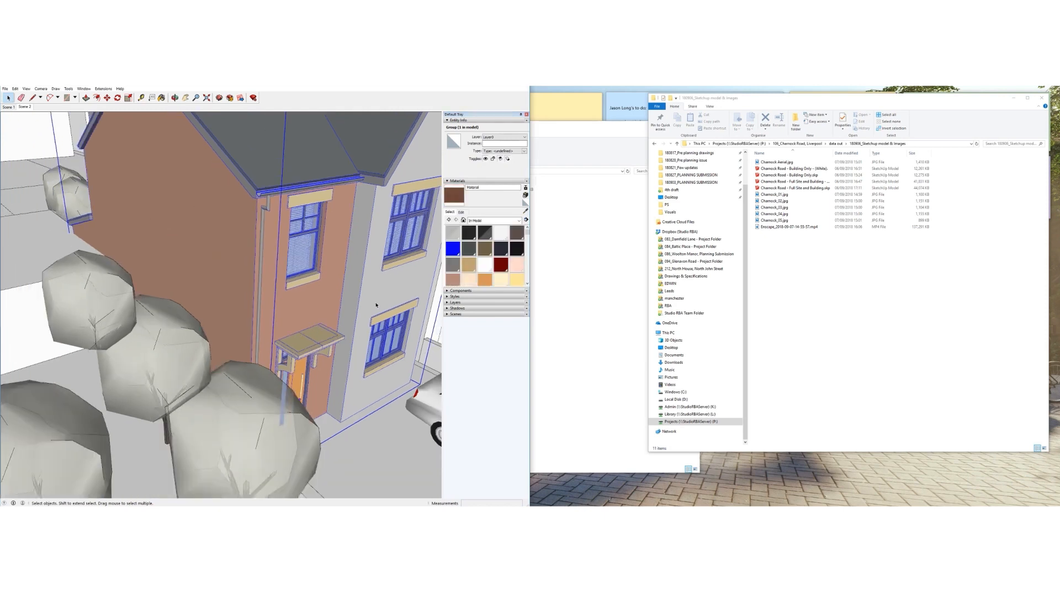
{"action": "middle_click_drag", "start_coordinate": [388, 304], "coordinate": [294, 277]}
Open the house group and its nested wall group for editing
{"action": "double_click", "coordinate": [270, 268]}
{"action": "left_click", "coordinate": [256, 268]}
{"action": "scroll", "coordinate": [248, 273], "scroll_direction": "down", "scroll_amount": 1}
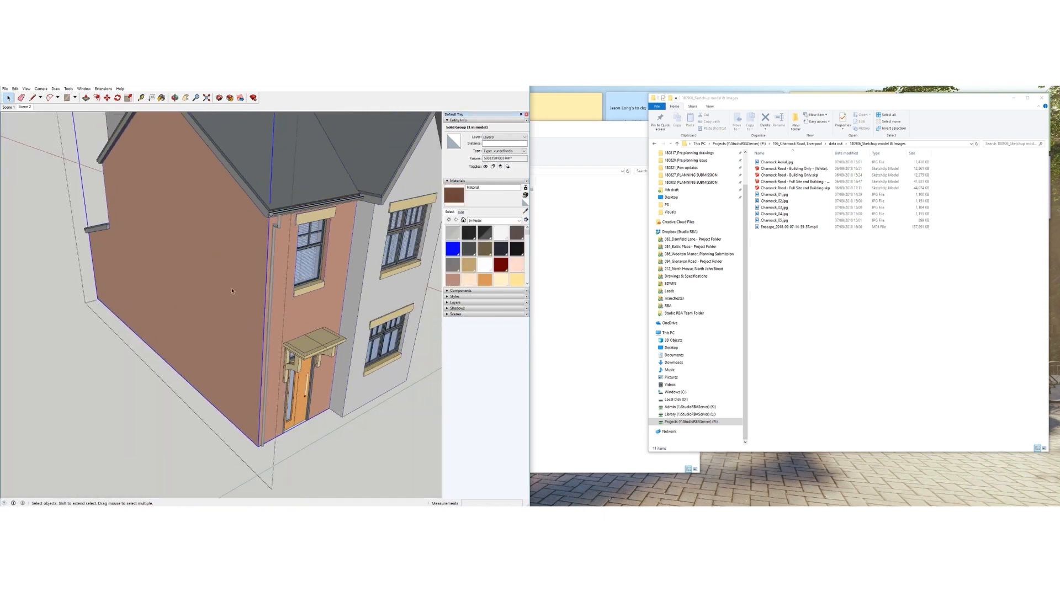
{"action": "double_click", "coordinate": [223, 283]}
{"action": "left_click", "coordinate": [223, 283]}
{"action": "scroll", "coordinate": [223, 283], "scroll_direction": "down", "scroll_amount": 2}
{"action": "mouse_move", "coordinate": [222, 282]}
{"action": "middle_mouse_down"}
{"action": "mouse_move", "coordinate": [243, 318]}
{"action": "mouse_move", "coordinate": [210, 375]}
{"action": "mouse_move", "coordinate": [306, 326]}
{"action": "middle_mouse_up"}
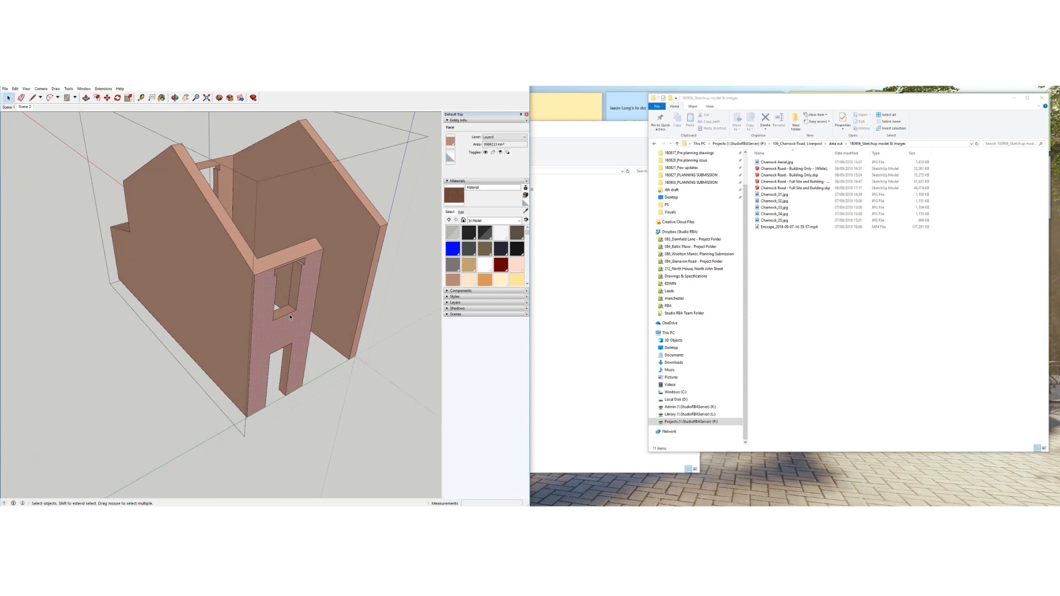
Paint the H-shaped, left, right and lower front wall faces with the brick material
{"action": "left_click", "coordinate": [458, 200]}
{"action": "left_click", "coordinate": [231, 322]}
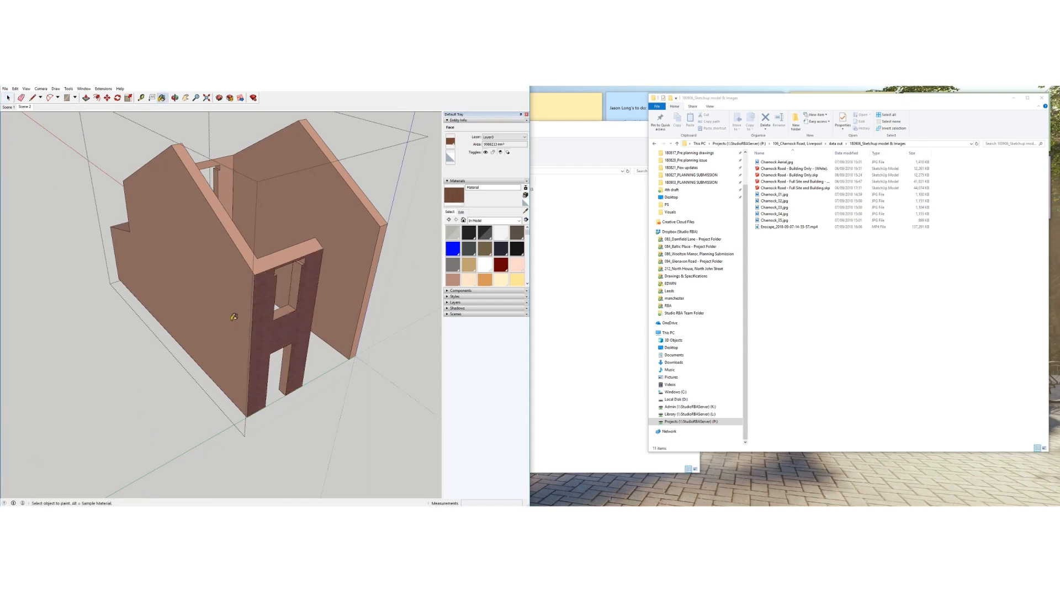
{"action": "left_click", "coordinate": [231, 320]}
{"action": "middle_click_drag", "start_coordinate": [231, 320], "coordinate": [207, 280]}
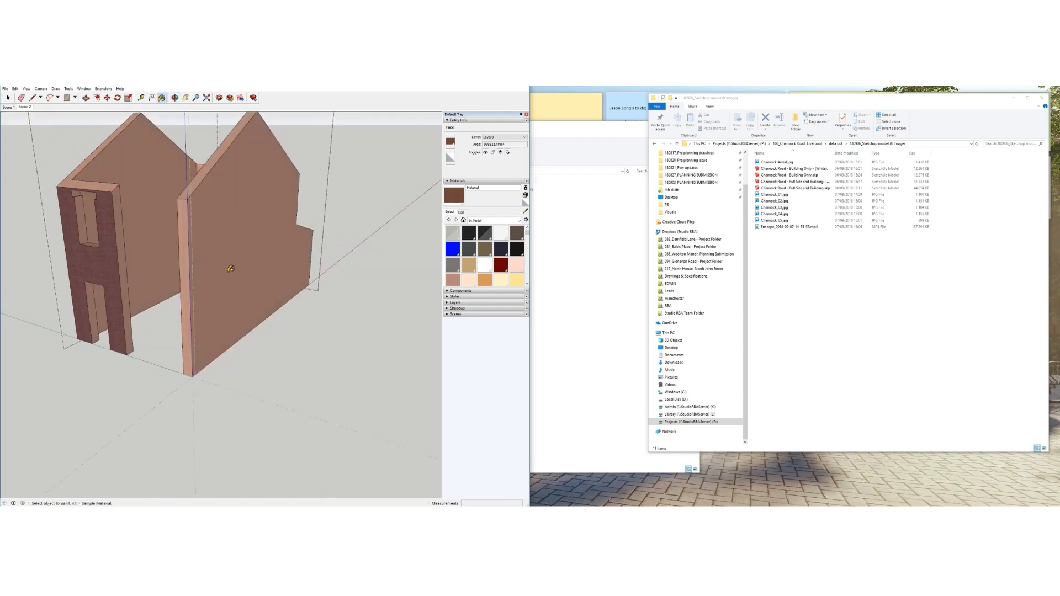
{"action": "left_click", "coordinate": [231, 268]}
{"action": "scroll", "coordinate": [188, 267], "scroll_direction": "up", "scroll_amount": 4}
{"action": "scroll", "coordinate": [253, 320], "scroll_direction": "down", "scroll_amount": 2}
{"action": "mouse_move", "coordinate": [254, 320]}
{"action": "middle_mouse_down"}
{"action": "mouse_move", "coordinate": [246, 293]}
{"action": "mouse_move", "coordinate": [225, 286]}
{"action": "mouse_move", "coordinate": [193, 296]}
{"action": "middle_mouse_up"}
{"action": "left_click", "coordinate": [214, 302]}
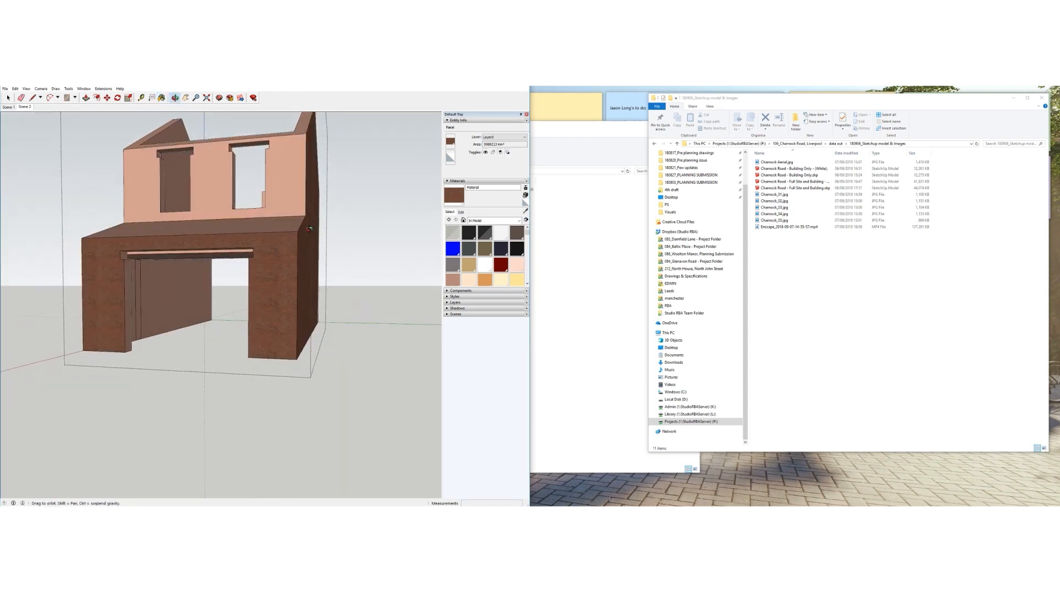
Choose white from the Colors material collection
{"action": "left_click", "coordinate": [505, 220]}
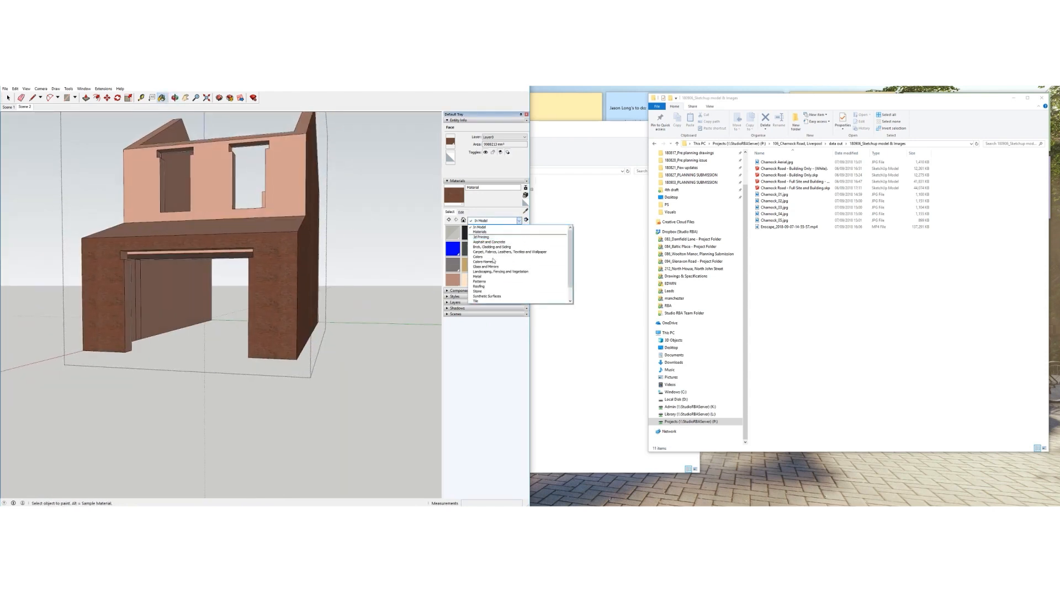
{"action": "left_click", "coordinate": [477, 257]}
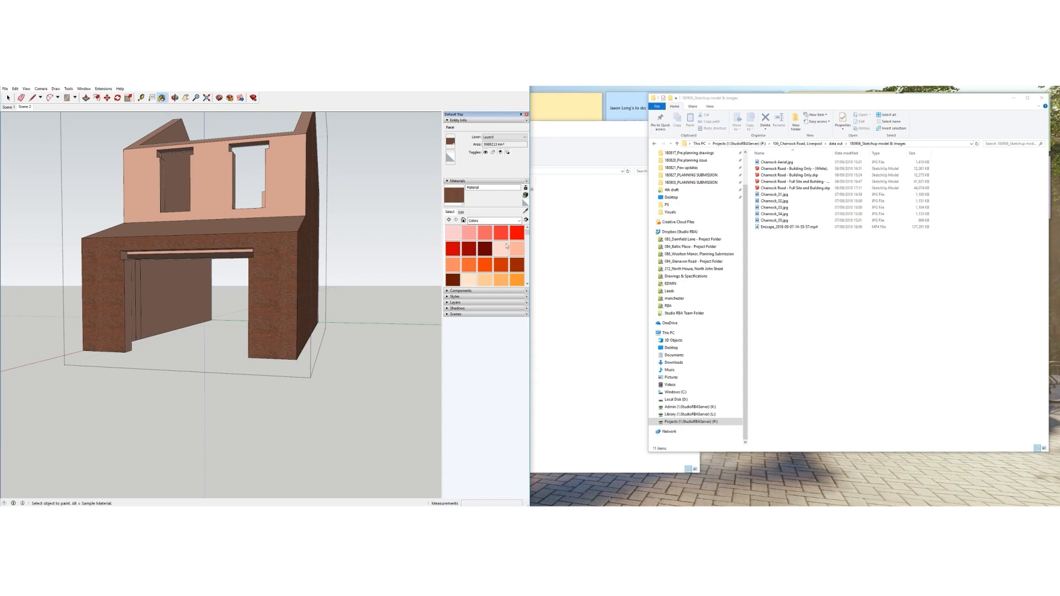
{"action": "scroll", "coordinate": [507, 246], "scroll_direction": "down", "scroll_amount": 10}
{"action": "left_click", "coordinate": [469, 255]}
Paint the garage door, window and two window reveal faces white
{"action": "left_click", "coordinate": [183, 302]}
{"action": "mouse_move", "coordinate": [176, 284]}
{"action": "middle_mouse_down"}
{"action": "mouse_move", "coordinate": [308, 331]}
{"action": "mouse_move", "coordinate": [253, 224]}
{"action": "mouse_move", "coordinate": [253, 202]}
{"action": "middle_mouse_up"}
{"action": "scroll", "coordinate": [291, 275], "scroll_direction": "down", "scroll_amount": 3}
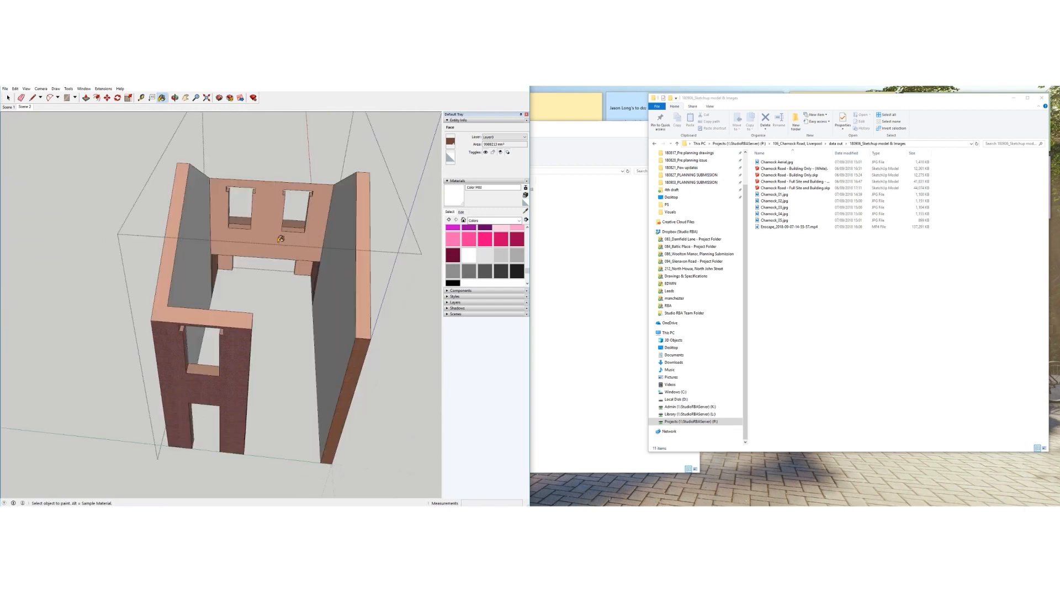
{"action": "middle_click_drag", "start_coordinate": [293, 230], "coordinate": [364, 238]}
{"action": "scroll", "coordinate": [311, 255], "scroll_direction": "up", "scroll_amount": 6}
{"action": "scroll", "coordinate": [312, 255], "scroll_direction": "up", "scroll_amount": 1}
{"action": "left_click", "coordinate": [307, 261]}
{"action": "left_click", "coordinate": [317, 279]}
{"action": "mouse_move", "coordinate": [317, 279]}
{"action": "middle_mouse_down"}
{"action": "mouse_move", "coordinate": [214, 249]}
{"action": "mouse_move", "coordinate": [465, 296]}
{"action": "mouse_move", "coordinate": [264, 301]}
{"action": "mouse_move", "coordinate": [76, 132]}
{"action": "middle_mouse_up"}
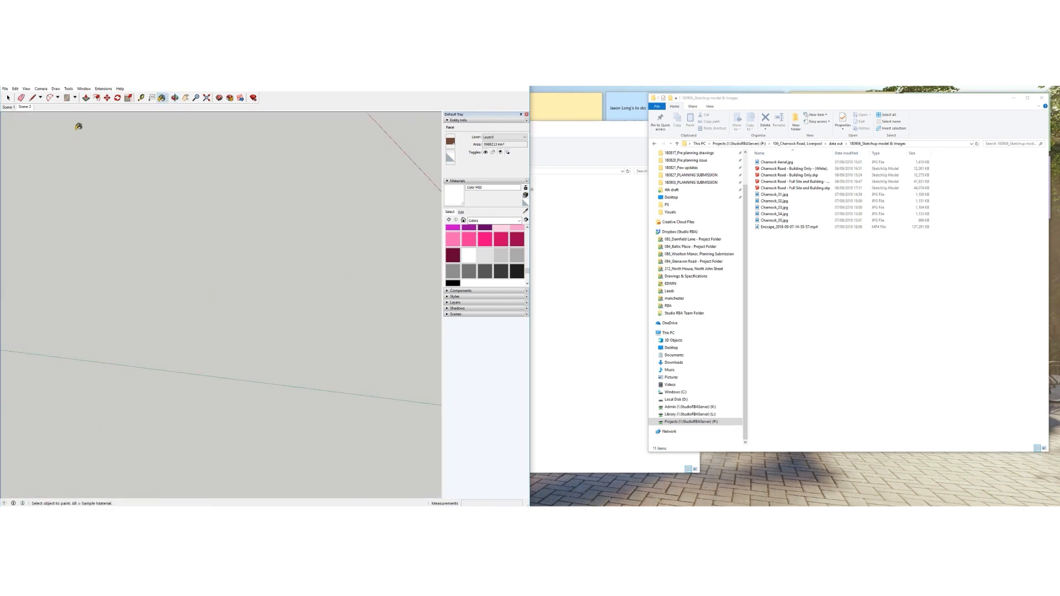
Paint the three remaining interior faces white
{"action": "left_click", "coordinate": [206, 98]}
{"action": "scroll", "coordinate": [300, 284], "scroll_direction": "up", "scroll_amount": 5}
{"action": "scroll", "coordinate": [301, 284], "scroll_direction": "up", "scroll_amount": 2}
{"action": "mouse_move", "coordinate": [293, 281]}
{"action": "middle_mouse_down"}
{"action": "mouse_move", "coordinate": [353, 208]}
{"action": "mouse_move", "coordinate": [349, 219]}
{"action": "mouse_move", "coordinate": [218, 220]}
{"action": "mouse_move", "coordinate": [191, 236]}
{"action": "mouse_move", "coordinate": [195, 225]}
{"action": "mouse_move", "coordinate": [171, 291]}
{"action": "mouse_move", "coordinate": [126, 303]}
{"action": "mouse_move", "coordinate": [301, 252]}
{"action": "mouse_move", "coordinate": [244, 339]}
{"action": "middle_mouse_up"}
{"action": "left_click", "coordinate": [162, 221]}
{"action": "left_click", "coordinate": [133, 220]}
{"action": "left_click", "coordinate": [183, 222]}
{"action": "scroll", "coordinate": [179, 226], "scroll_direction": "down", "scroll_amount": 2}
{"action": "scroll", "coordinate": [194, 226], "scroll_direction": "down", "scroll_amount": 3}
Close the wall group to show the whole house
{"action": "left_click", "coordinate": [9, 98]}
{"action": "left_click", "coordinate": [48, 170]}
{"action": "scroll", "coordinate": [263, 265], "scroll_direction": "up", "scroll_amount": 6}
{"action": "scroll", "coordinate": [301, 252], "scroll_direction": "up", "scroll_amount": 2}
Measure from the canopy edge up toward the window sill with a line, then cancel it
{"action": "key", "text": "l"}
{"action": "scroll", "coordinate": [243, 361], "scroll_direction": "up", "scroll_amount": 3}
{"action": "left_click", "coordinate": [242, 384]}
{"action": "middle_click_drag", "start_coordinate": [251, 183], "coordinate": [237, 234]}
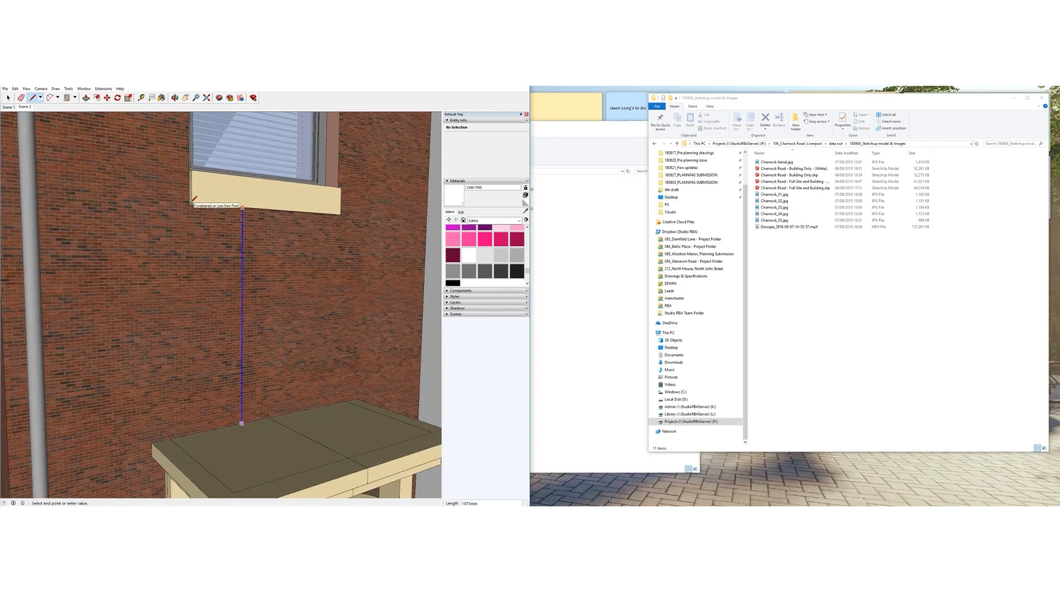
{"action": "key", "text": "Escape"}
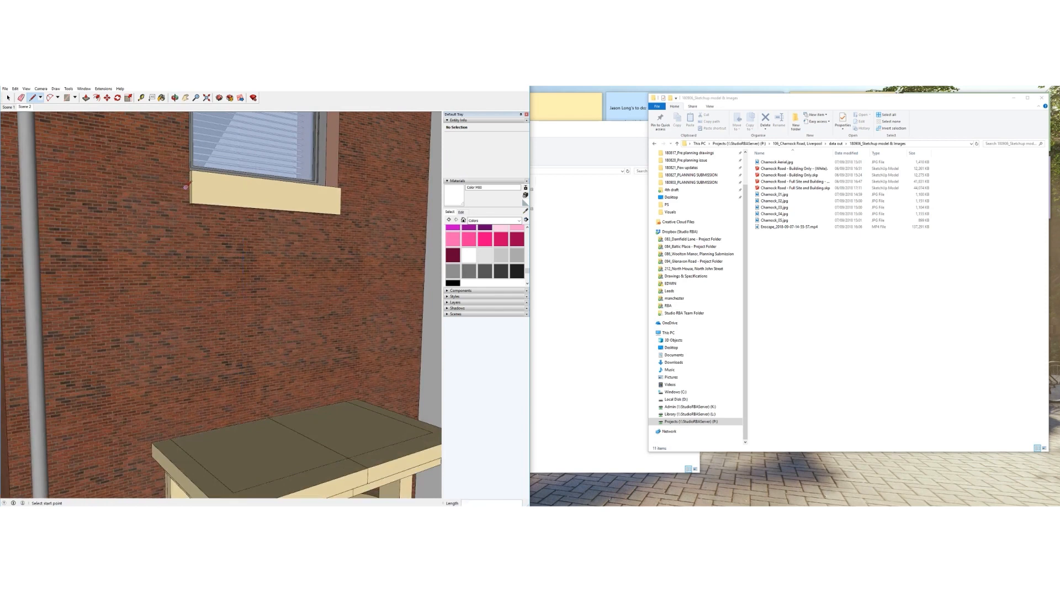
{"action": "key", "text": "super"}
Compute 1075 ÷ 75 in Calculator, giving 14.333…
{"action": "type", "text": "calc"}
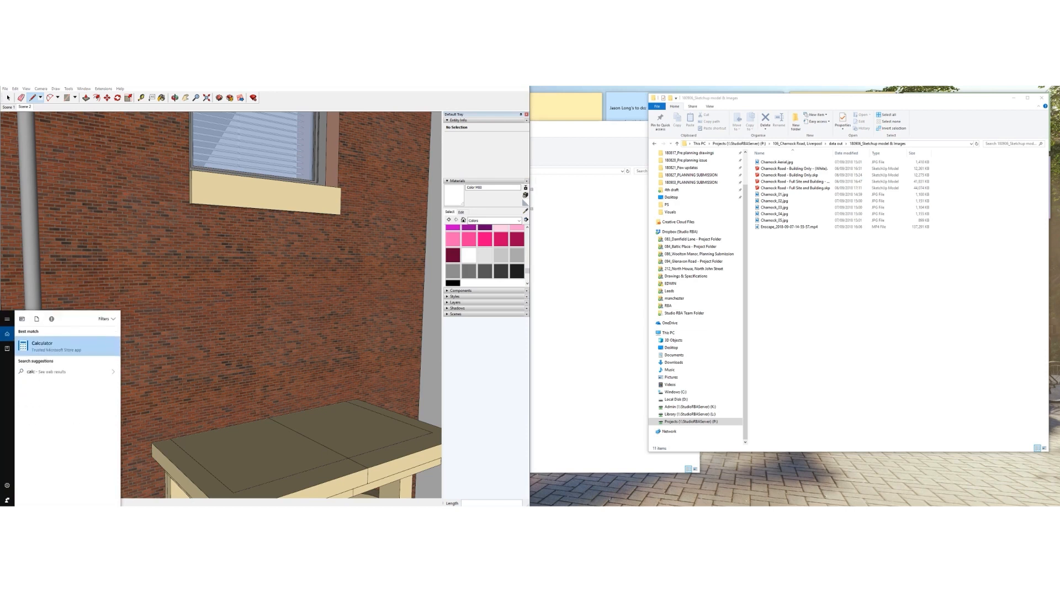
{"action": "key", "text": "Return"}
{"action": "left_click", "coordinate": [568, 381]}
{"action": "type", "text": "0"}
{"action": "left_click", "coordinate": [569, 312]}
{"action": "left_click", "coordinate": [611, 346]}
{"action": "left_click", "coordinate": [694, 277]}
{"action": "left_click", "coordinate": [569, 313]}
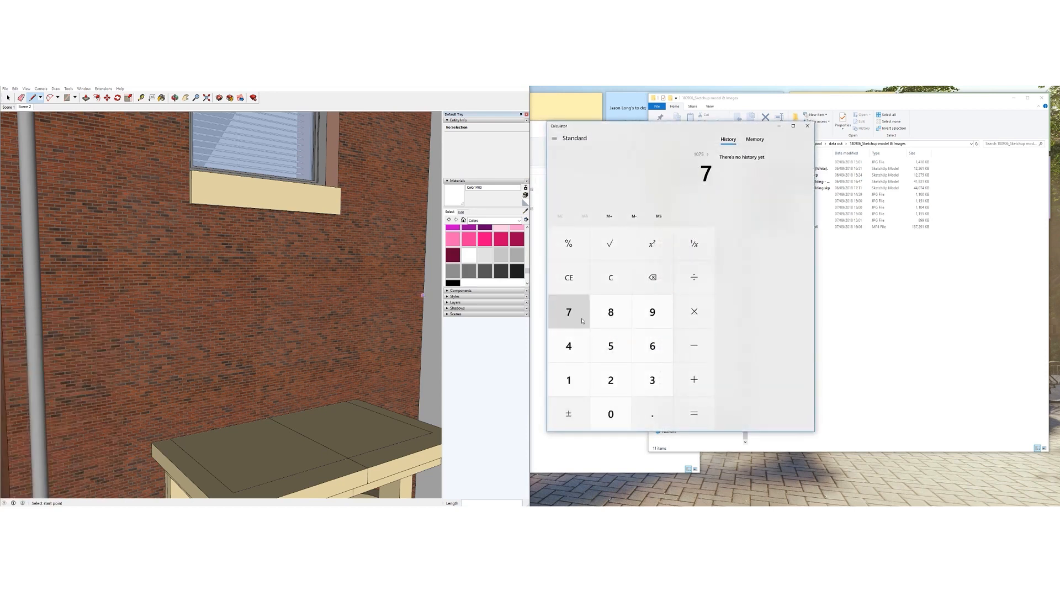
{"action": "left_click", "coordinate": [611, 346]}
{"action": "left_click", "coordinate": [692, 414]}
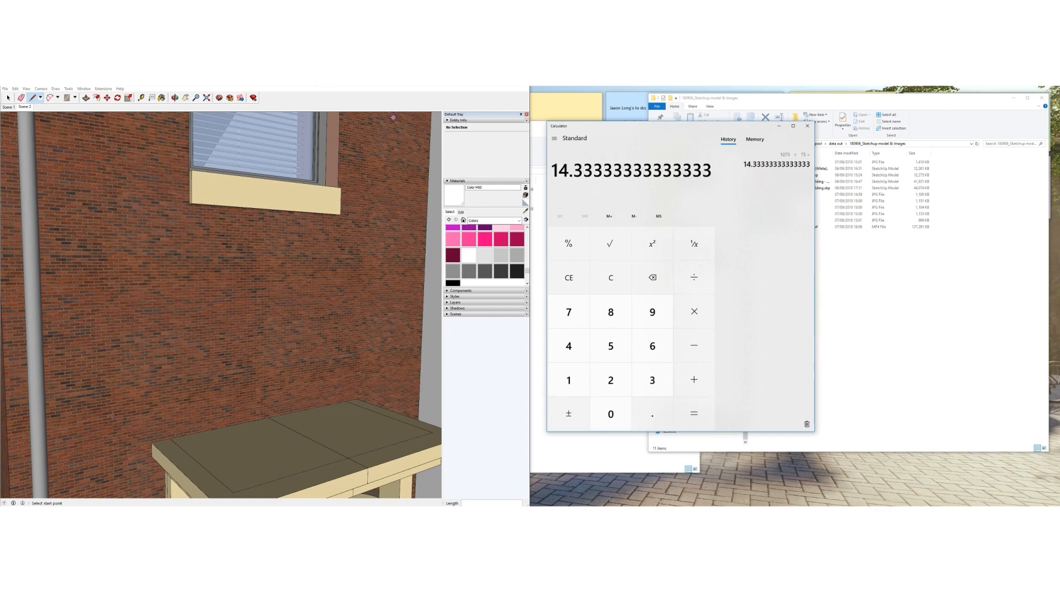
Sample the brick material and change its texture width from 1500mm to 6000mm
{"action": "scroll", "coordinate": [255, 319], "scroll_direction": "down", "scroll_amount": 1}
{"action": "left_click", "coordinate": [9, 98]}
{"action": "left_click", "coordinate": [526, 211]}
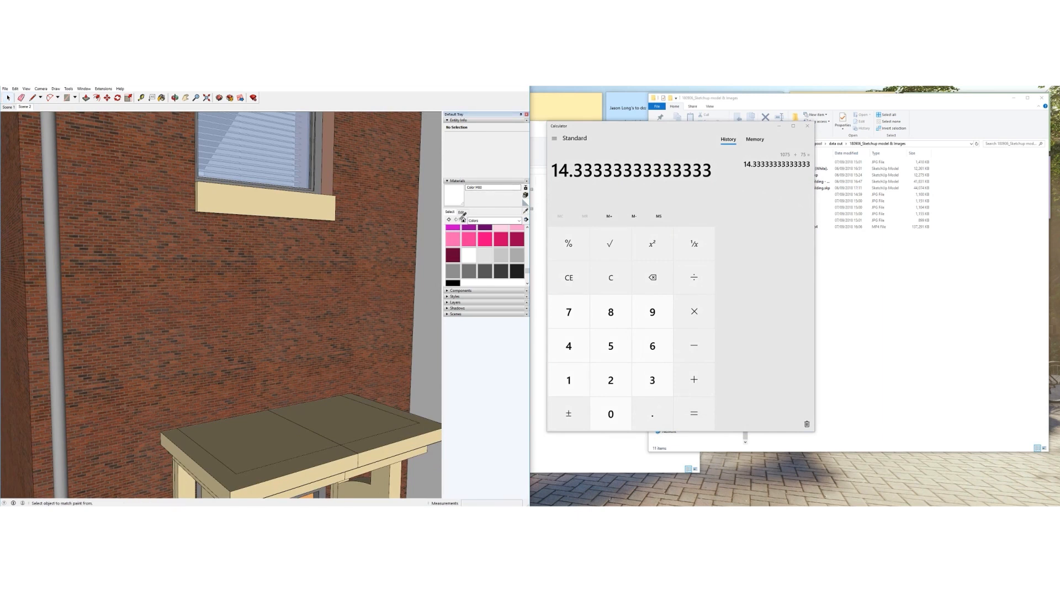
{"action": "left_click", "coordinate": [386, 227]}
{"action": "left_click", "coordinate": [462, 212]}
{"action": "left_click_drag", "start_coordinate": [469, 283], "coordinate": [445, 280]}
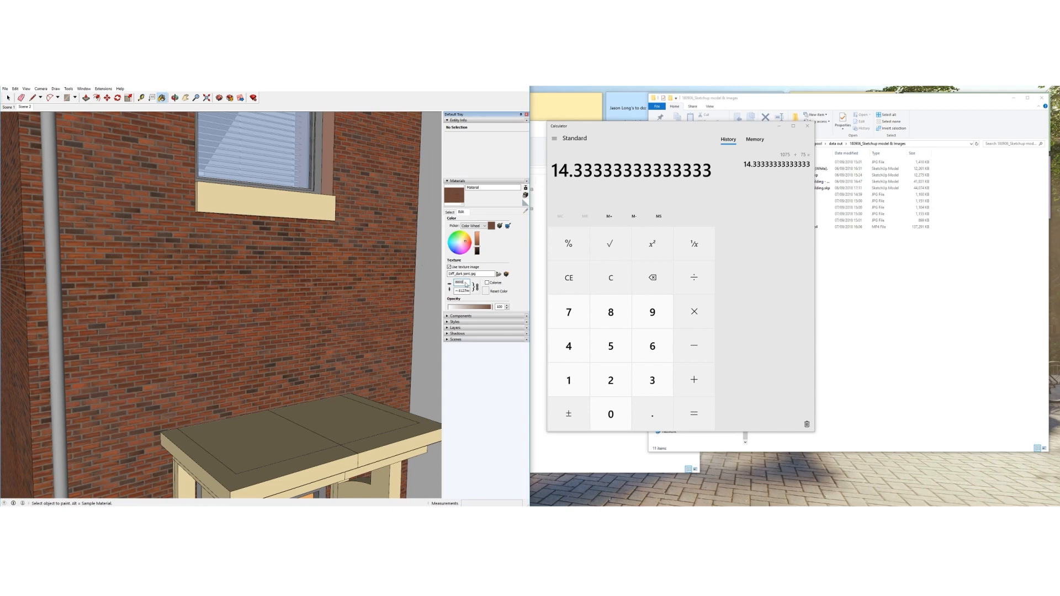
{"action": "key", "text": "Return"}
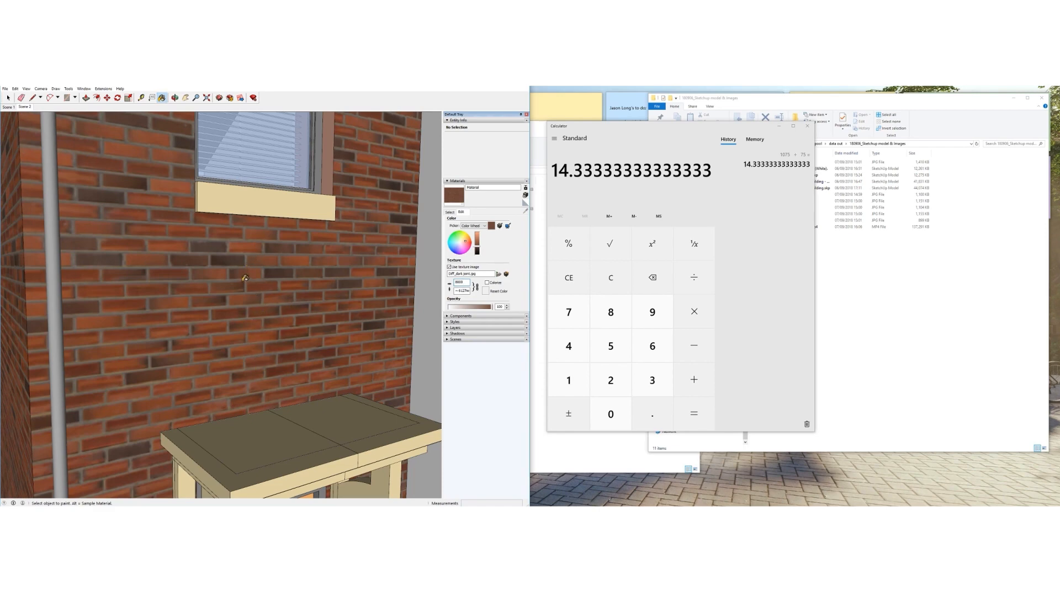
{"action": "scroll", "coordinate": [245, 278], "scroll_direction": "down", "scroll_amount": 10}
{"action": "middle_click_drag", "start_coordinate": [245, 279], "coordinate": [328, 284]}
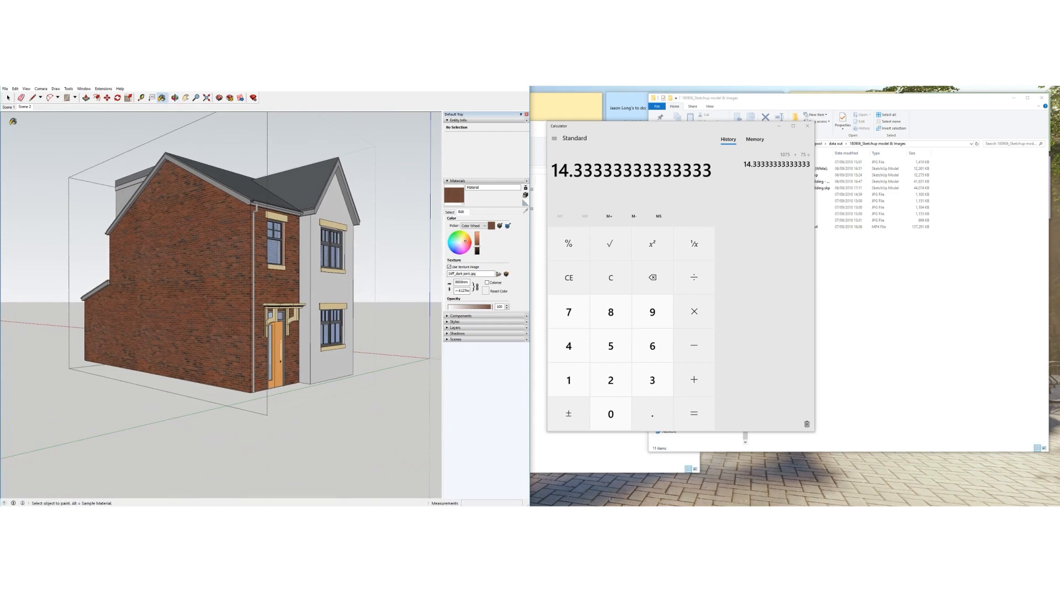
Paint the pink upper wall face and left window jamb with brick
{"action": "left_click", "coordinate": [8, 98]}
{"action": "middle_click_drag", "start_coordinate": [226, 274], "coordinate": [432, 300]}
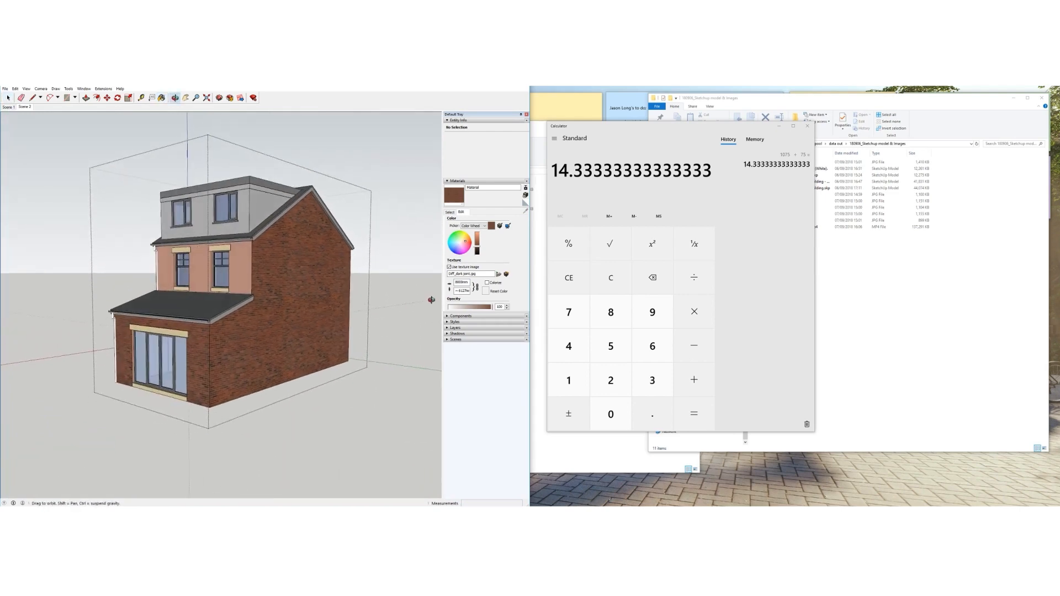
{"action": "scroll", "coordinate": [280, 289], "scroll_direction": "up", "scroll_amount": 10}
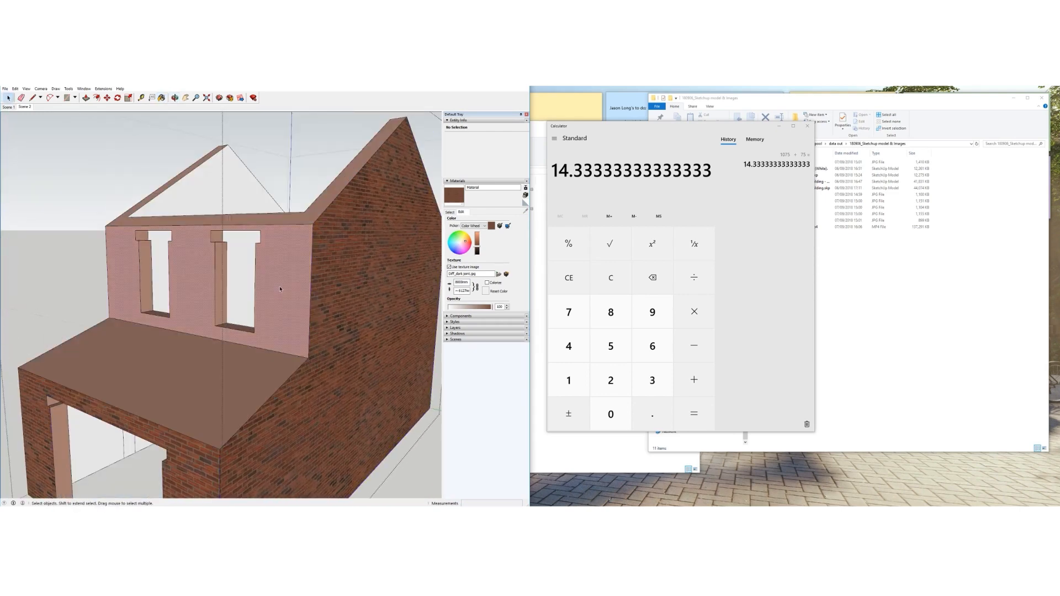
{"action": "left_click", "coordinate": [280, 289]}
{"action": "key", "text": "b"}
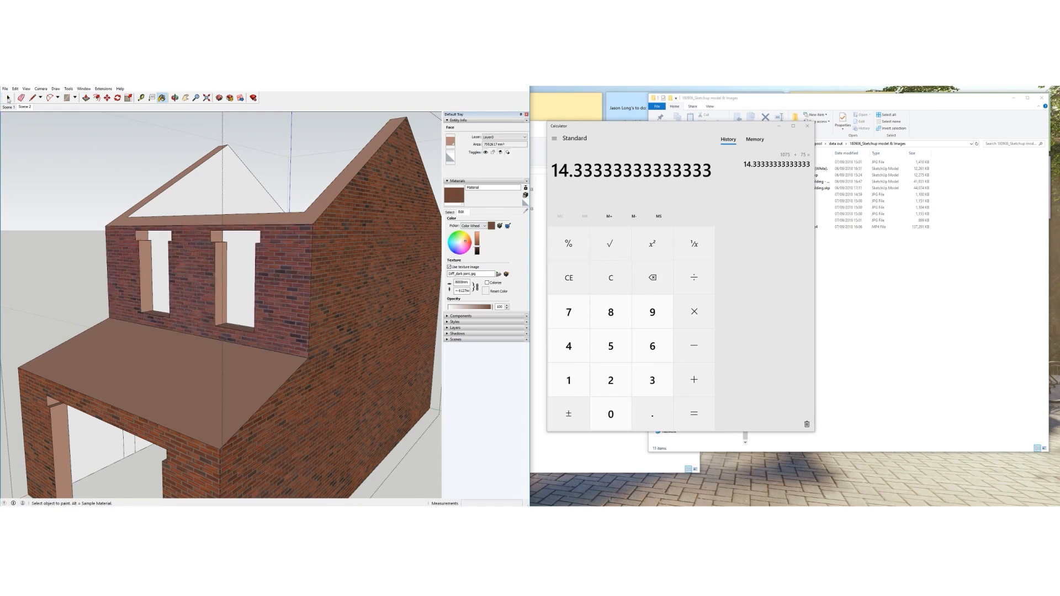
{"action": "scroll", "coordinate": [148, 289], "scroll_direction": "up", "scroll_amount": 3}
{"action": "left_click", "coordinate": [151, 290]}
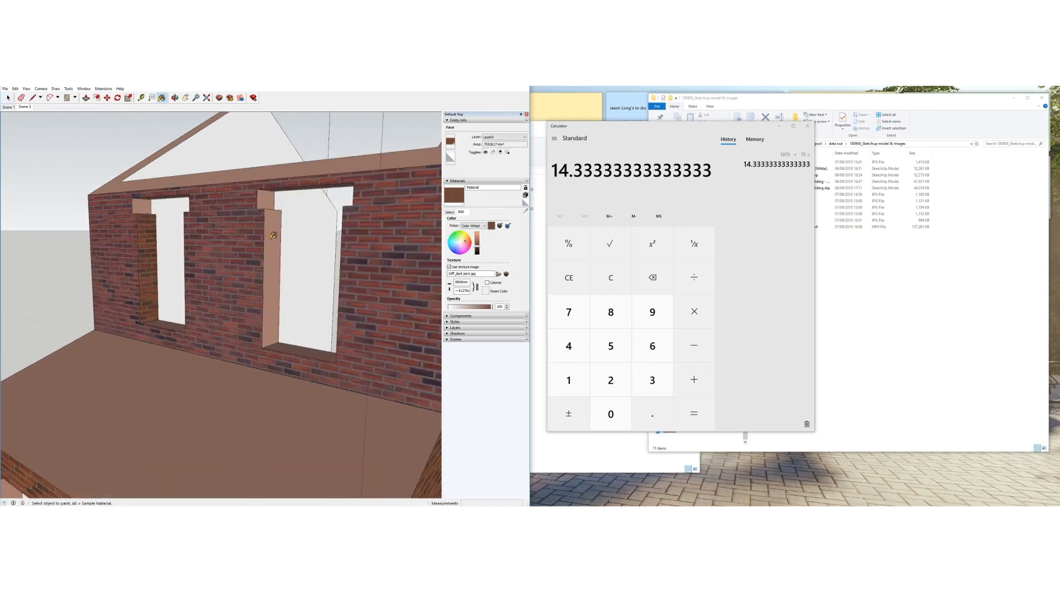
Paint the left garage jamb and upper window jamb with brick
{"action": "middle_click_drag", "start_coordinate": [204, 291], "coordinate": [365, 291]}
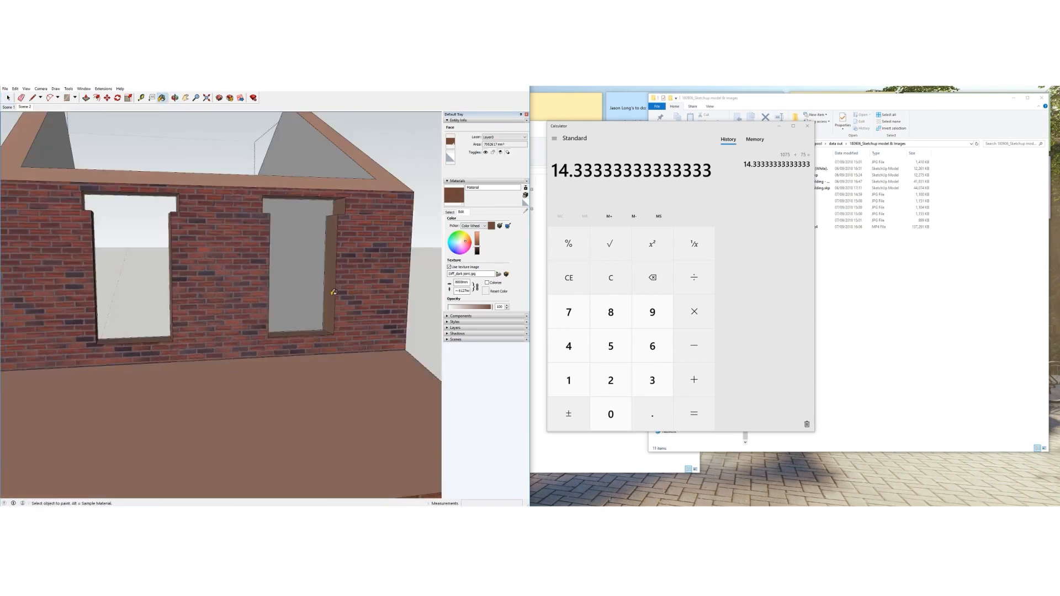
{"action": "scroll", "coordinate": [363, 237], "scroll_direction": "down", "scroll_amount": 3}
{"action": "mouse_move", "coordinate": [347, 345]}
{"action": "middle_mouse_down"}
{"action": "mouse_move", "coordinate": [396, 282]}
{"action": "mouse_move", "coordinate": [360, 285]}
{"action": "middle_mouse_up"}
{"action": "middle_click_drag", "start_coordinate": [373, 346], "coordinate": [284, 353]}
{"action": "left_click", "coordinate": [72, 307]}
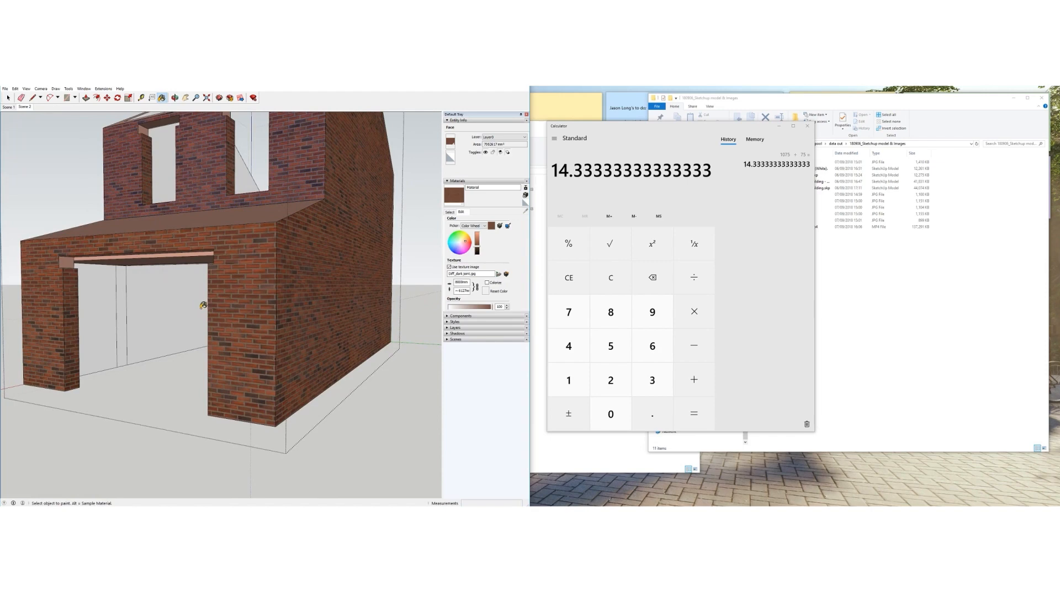
{"action": "scroll", "coordinate": [202, 303], "scroll_direction": "down", "scroll_amount": 3}
{"action": "mouse_move", "coordinate": [387, 325]}
{"action": "middle_mouse_down"}
{"action": "mouse_move", "coordinate": [76, 304]}
{"action": "mouse_move", "coordinate": [281, 343]}
{"action": "middle_mouse_up"}
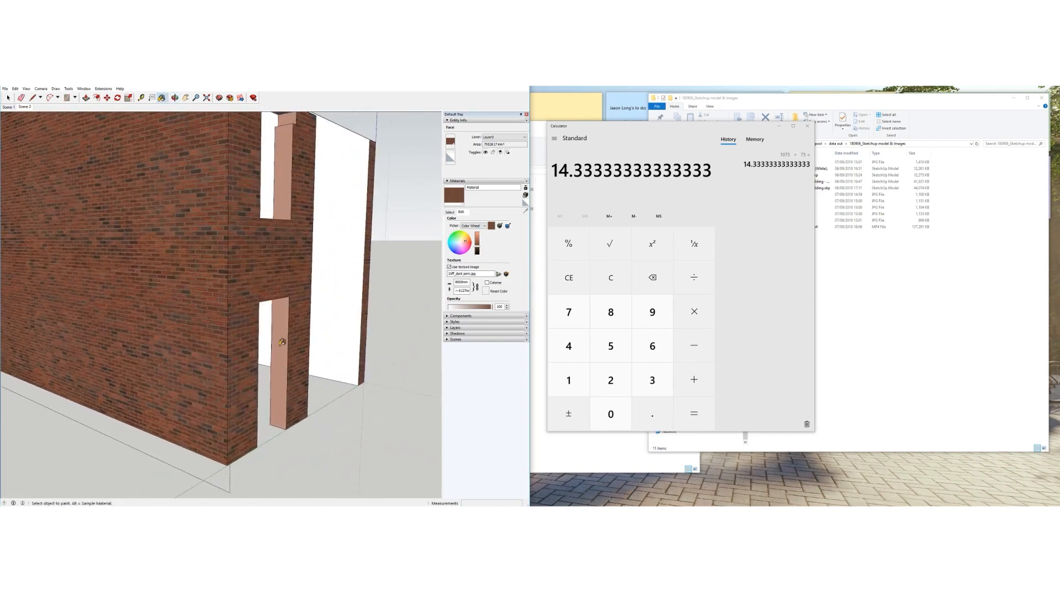
{"action": "left_click", "coordinate": [862, 263]}
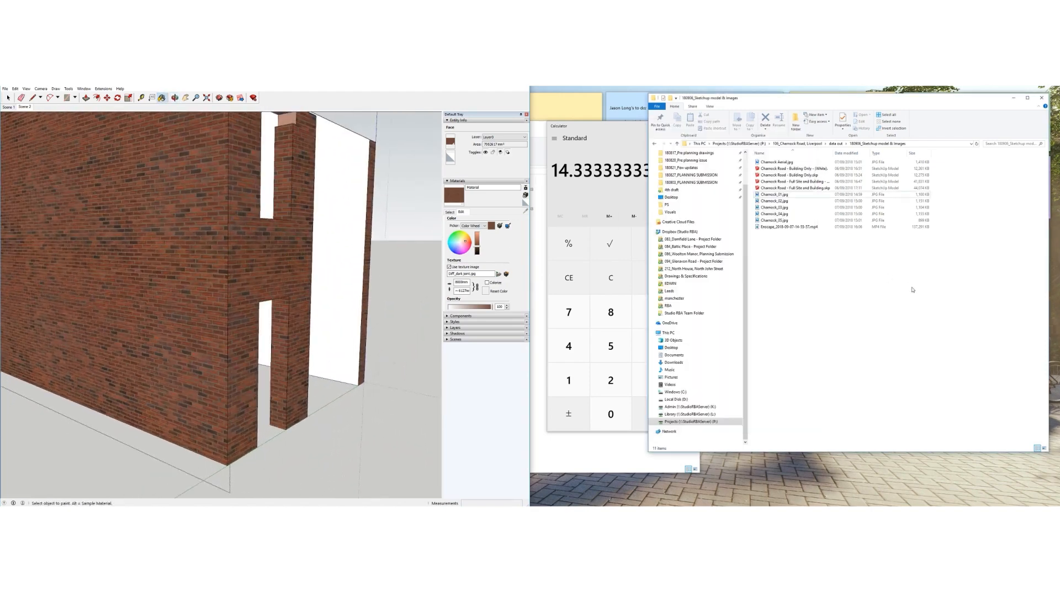
Orbit to review the brick gable and white wall, then open the Enscape menu
{"action": "mouse_move", "coordinate": [306, 289]}
{"action": "middle_mouse_down"}
{"action": "mouse_move", "coordinate": [158, 296]}
{"action": "mouse_move", "coordinate": [172, 223]}
{"action": "middle_mouse_up"}
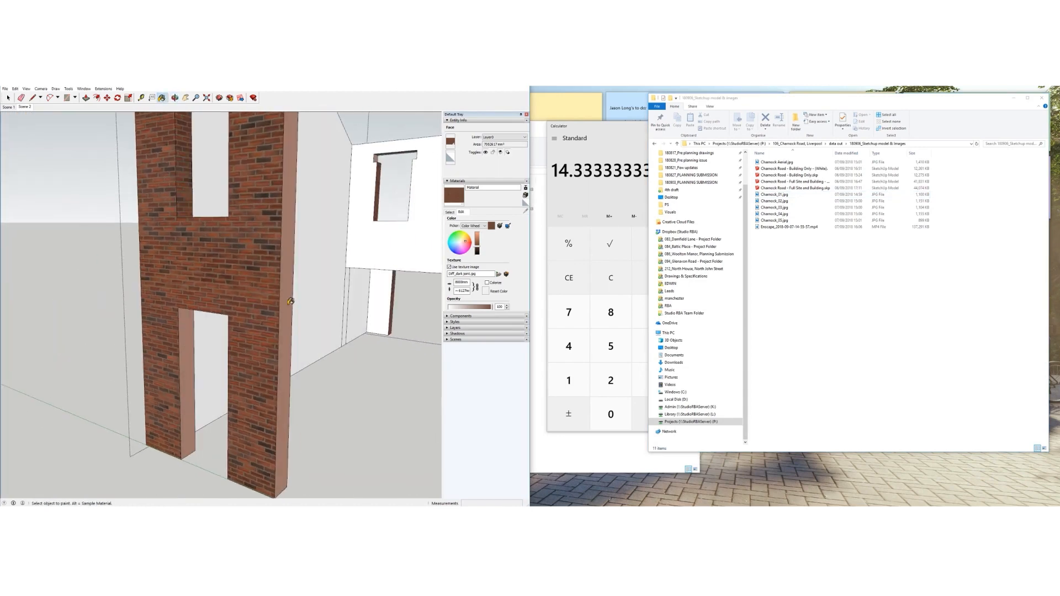
{"action": "mouse_move", "coordinate": [175, 263]}
{"action": "middle_mouse_down"}
{"action": "mouse_move", "coordinate": [289, 293]}
{"action": "mouse_move", "coordinate": [275, 320]}
{"action": "mouse_move", "coordinate": [291, 316]}
{"action": "middle_mouse_up"}
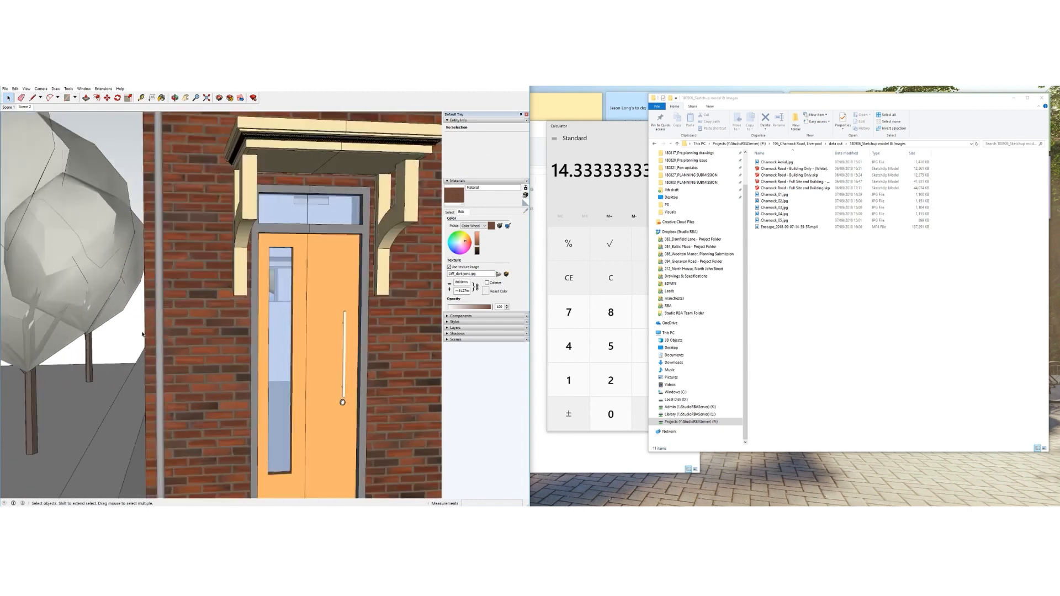
{"action": "scroll", "coordinate": [190, 337], "scroll_direction": "down", "scroll_amount": 2}
{"action": "mouse_move", "coordinate": [190, 337]}
{"action": "middle_mouse_down"}
{"action": "mouse_move", "coordinate": [165, 349]}
{"action": "mouse_move", "coordinate": [156, 329]}
{"action": "mouse_move", "coordinate": [177, 341]}
{"action": "middle_mouse_up"}
{"action": "scroll", "coordinate": [156, 329], "scroll_direction": "down", "scroll_amount": 2}
{"action": "scroll", "coordinate": [157, 328], "scroll_direction": "down", "scroll_amount": 2}
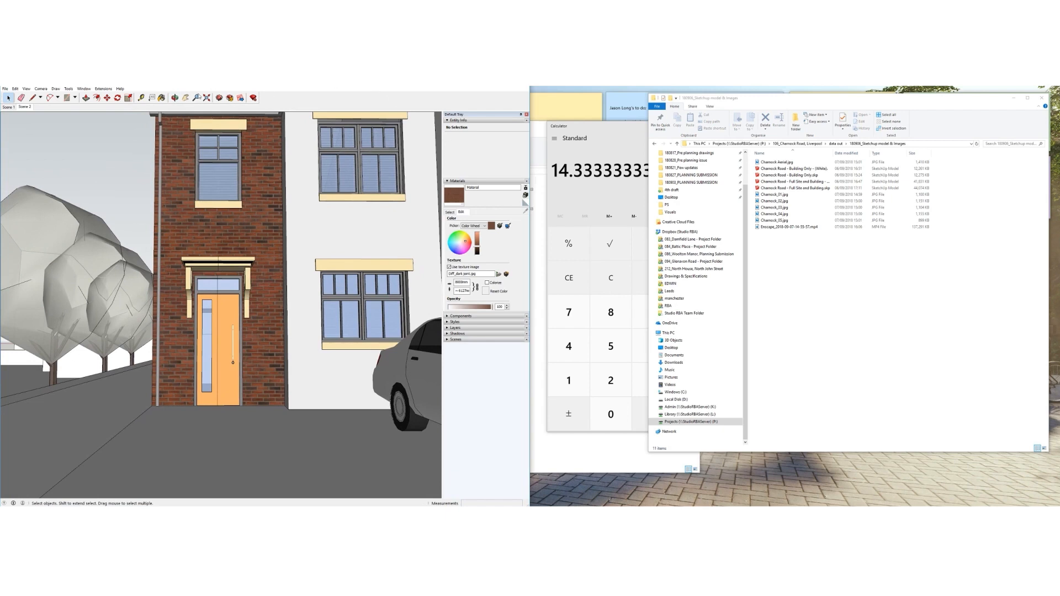
{"action": "left_click", "coordinate": [101, 89]}
{"action": "mouse_move", "coordinate": [108, 98]}
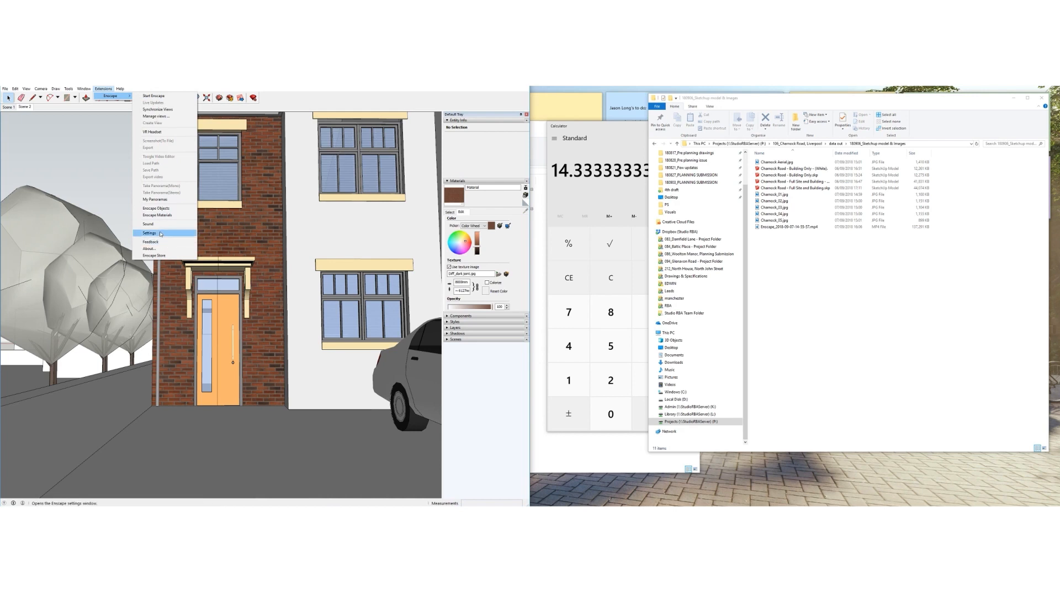
Turn on the Enscape and Enscape Capturing toolbars and start the Enscape live preview
{"action": "left_click", "coordinate": [27, 89]}
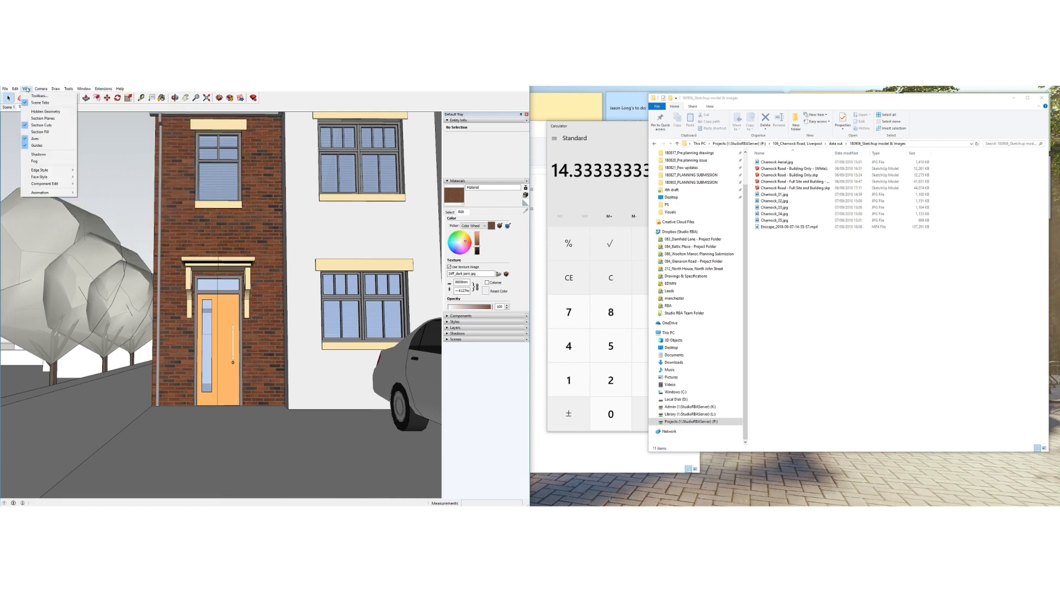
{"action": "left_click", "coordinate": [38, 95]}
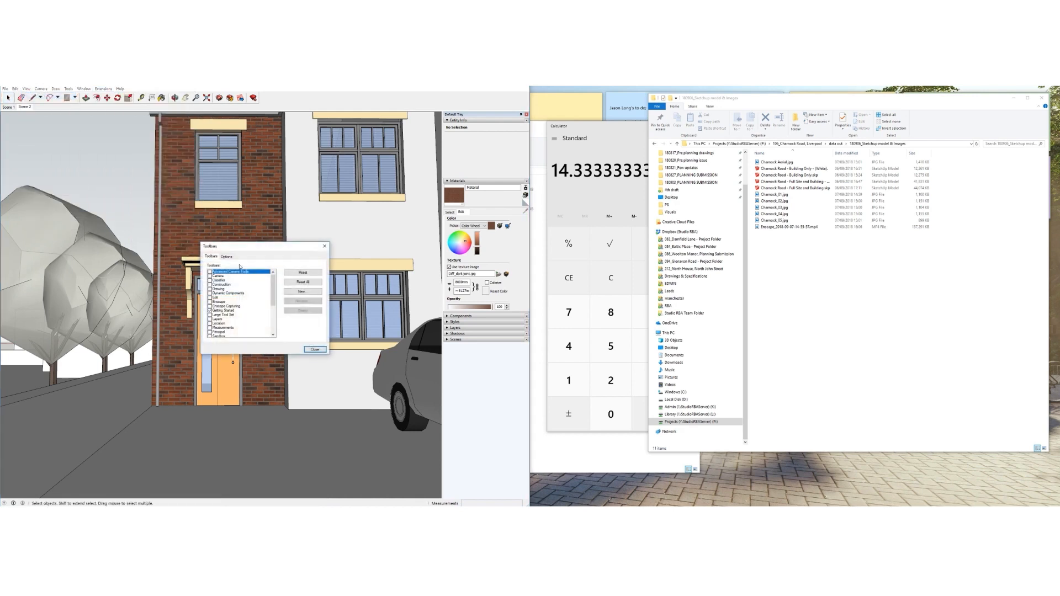
{"action": "left_click", "coordinate": [210, 302]}
{"action": "left_click", "coordinate": [210, 306]}
{"action": "left_click", "coordinate": [315, 350]}
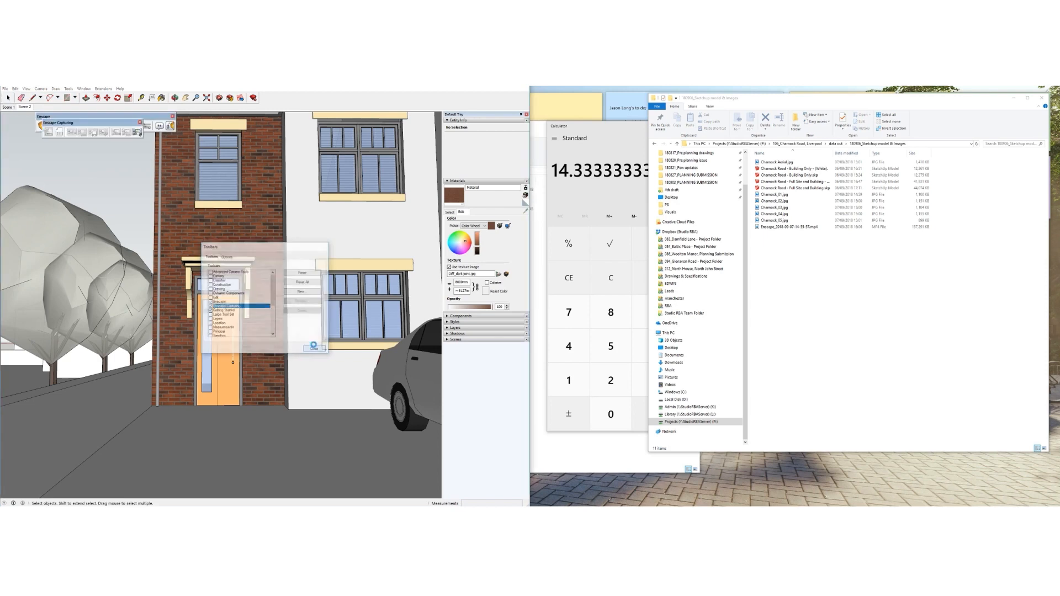
{"action": "left_click", "coordinate": [42, 125]}
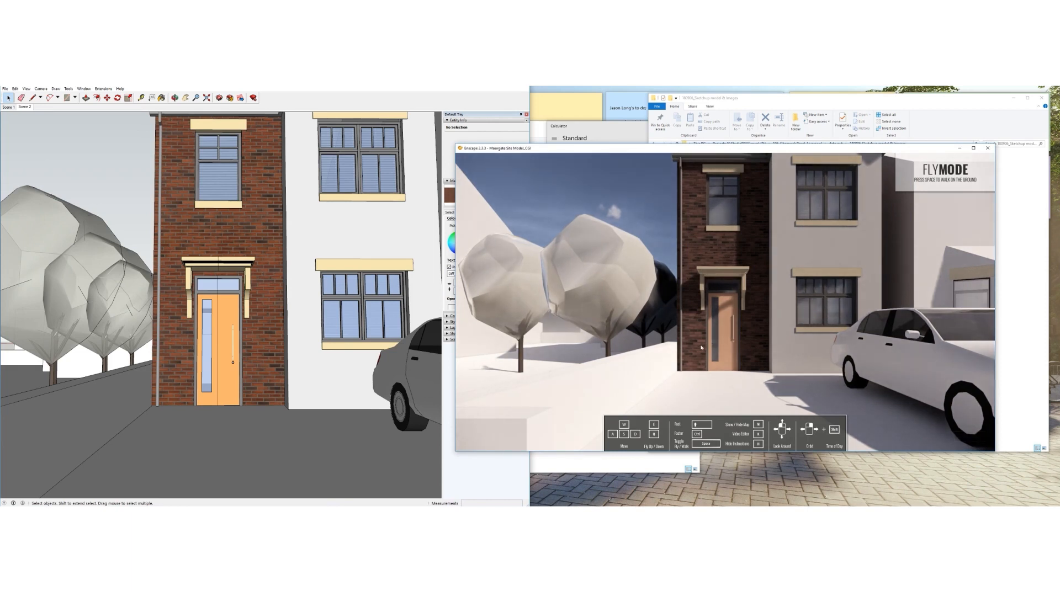
Synchronize Enscape with the SketchUp camera, frame a close-up of the brick front door, and collapse Materials
{"action": "left_click", "coordinate": [228, 82]}
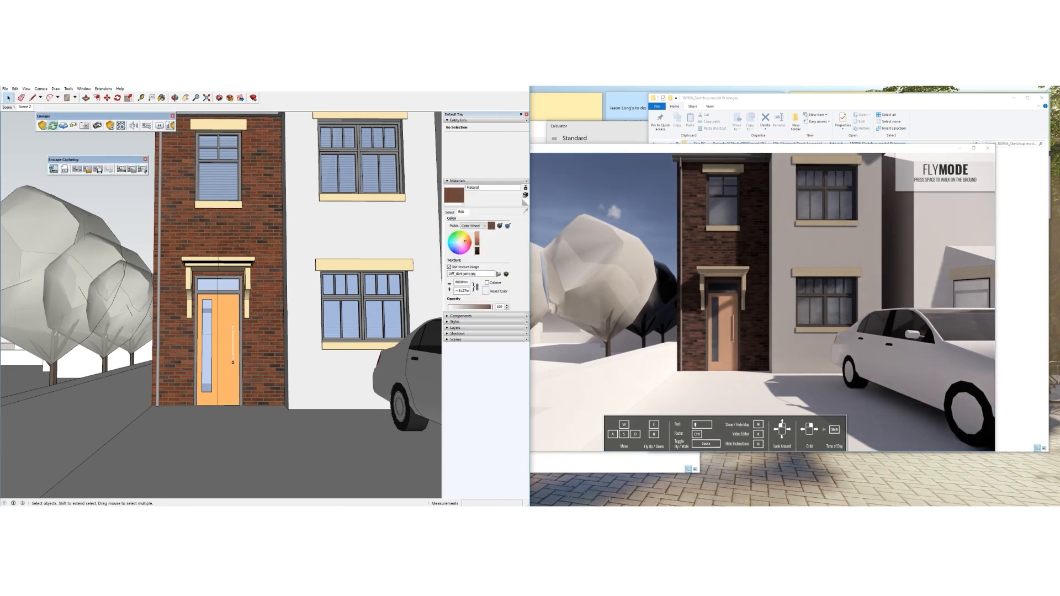
{"action": "left_click", "coordinate": [63, 126]}
{"action": "mouse_move", "coordinate": [221, 378]}
{"action": "middle_mouse_down"}
{"action": "mouse_move", "coordinate": [223, 392]}
{"action": "mouse_move", "coordinate": [221, 374]}
{"action": "mouse_move", "coordinate": [257, 356]}
{"action": "middle_mouse_up"}
{"action": "scroll", "coordinate": [247, 362], "scroll_direction": "up", "scroll_amount": 4}
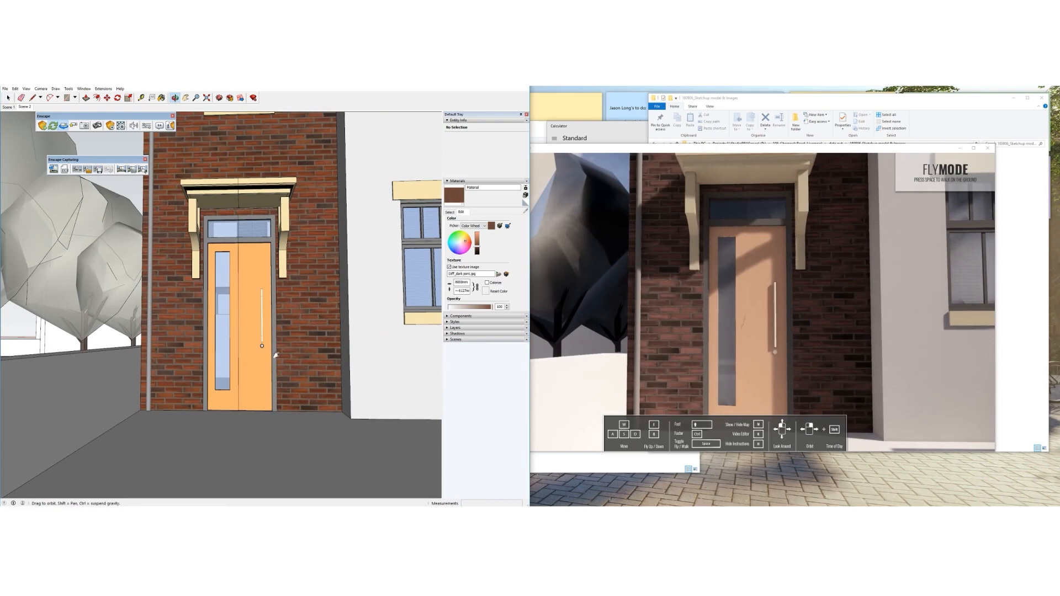
{"action": "scroll", "coordinate": [279, 354], "scroll_direction": "down", "scroll_amount": 3}
{"action": "middle_click_drag", "start_coordinate": [274, 348], "coordinate": [273, 340], "text": "shift"}
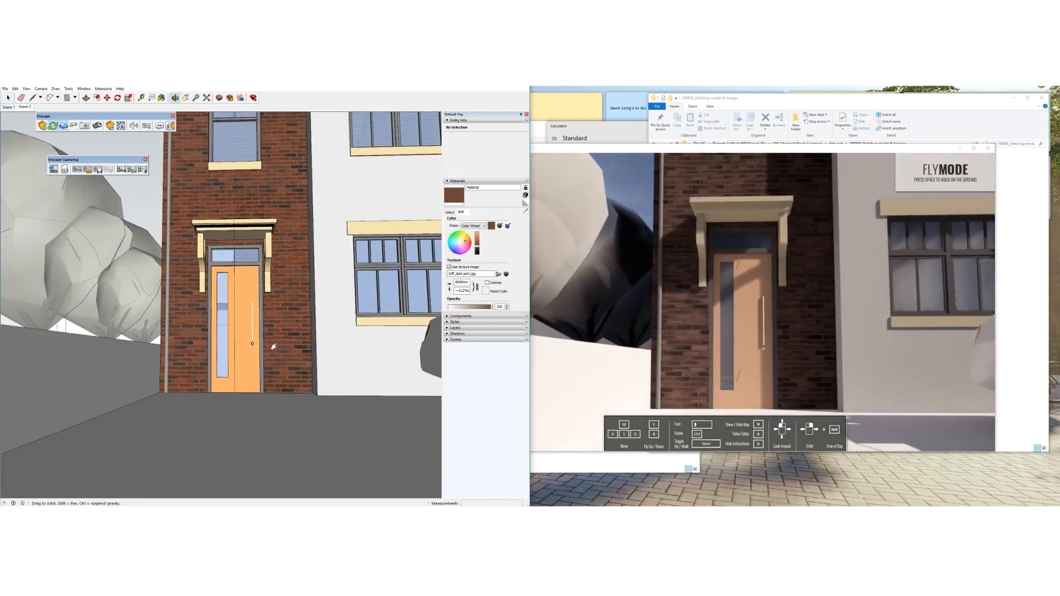
{"action": "left_click", "coordinate": [456, 181]}
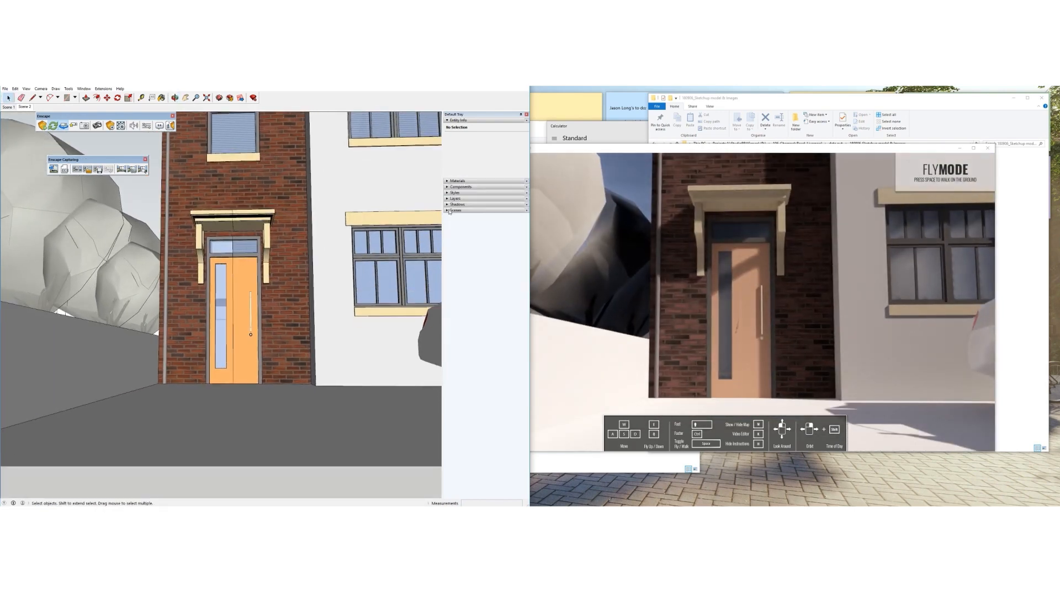
In the Shadows panel, move the shadow time earlier to 13:58
{"action": "left_click", "coordinate": [449, 205]}
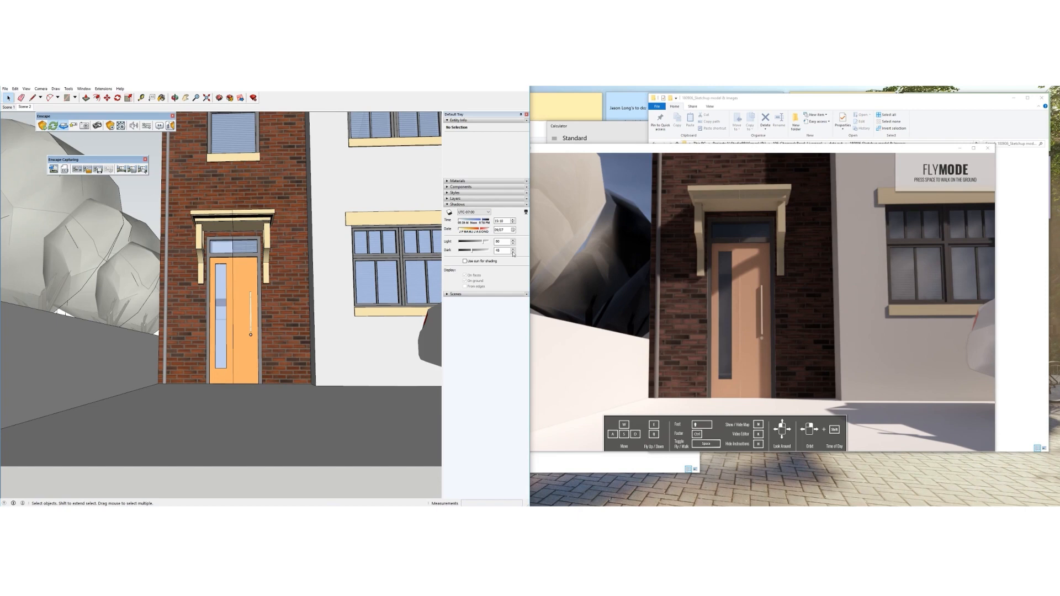
{"action": "left_click_drag", "start_coordinate": [476, 223], "coordinate": [485, 222]}
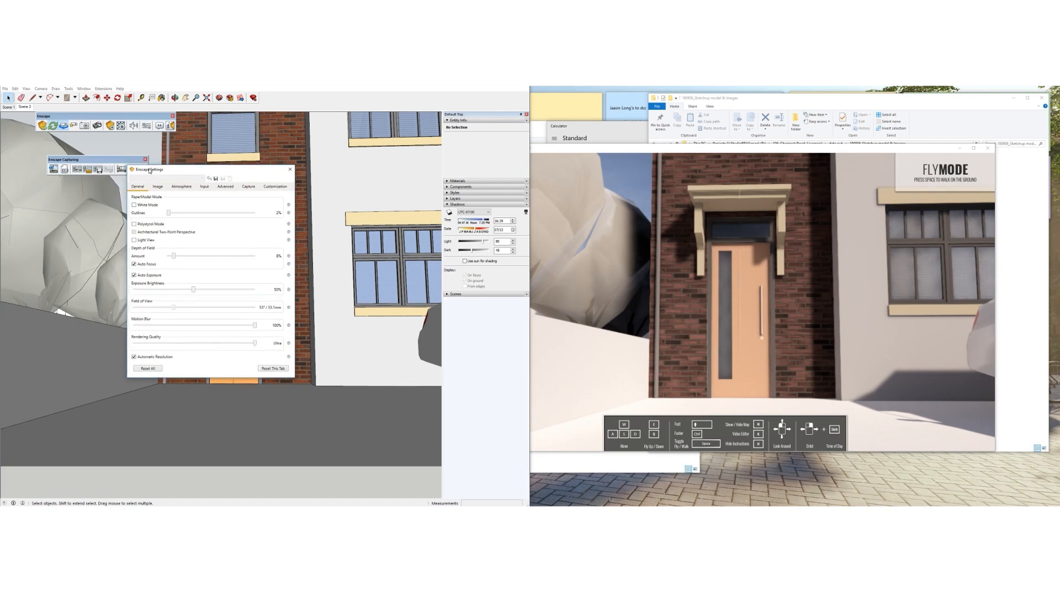
Strengthen the outlines, increase depth-of-field blur, and set exposure near 54%
{"action": "mouse_move", "coordinate": [170, 216]}
{"action": "left_mouse_down"}
{"action": "mouse_move", "coordinate": [236, 217]}
{"action": "mouse_move", "coordinate": [167, 216]}
{"action": "left_mouse_up"}
{"action": "mouse_move", "coordinate": [174, 257]}
{"action": "left_mouse_down"}
{"action": "mouse_move", "coordinate": [232, 257]}
{"action": "mouse_move", "coordinate": [173, 265]}
{"action": "left_mouse_up"}
{"action": "left_click_drag", "start_coordinate": [225, 292], "coordinate": [201, 293]}
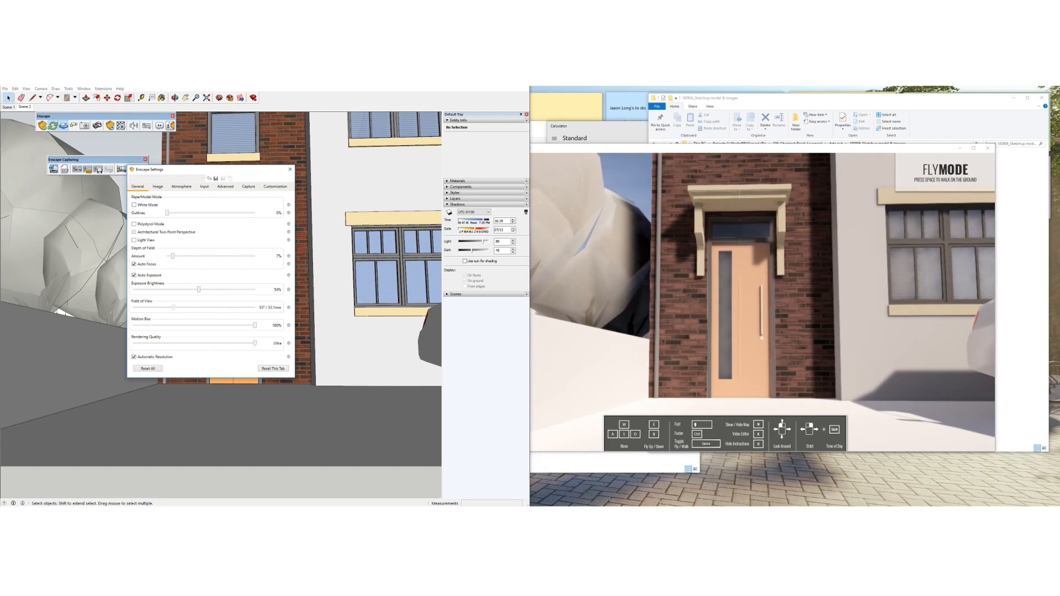
Widen the camera field of view to 70° and recentre the house and car
{"action": "left_click", "coordinate": [41, 88]}
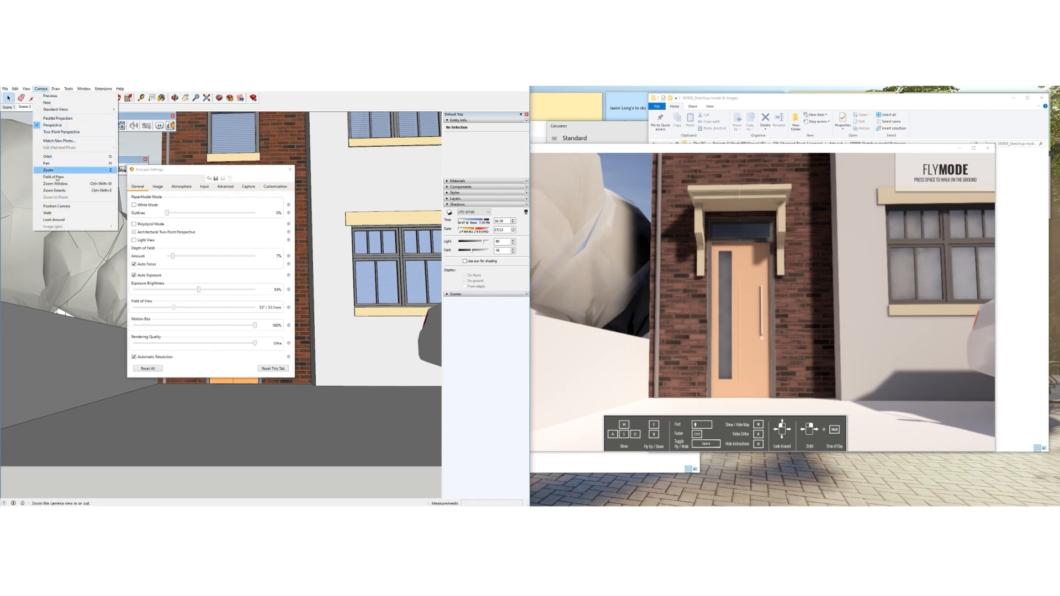
{"action": "left_click", "coordinate": [55, 177]}
{"action": "mouse_move", "coordinate": [343, 330]}
{"action": "left_mouse_down"}
{"action": "mouse_move", "coordinate": [348, 304]}
{"action": "mouse_move", "coordinate": [332, 288]}
{"action": "left_mouse_up"}
{"action": "left_click_drag", "start_coordinate": [333, 354], "coordinate": [339, 361]}
{"action": "scroll", "coordinate": [339, 360], "scroll_direction": "down", "scroll_amount": 5}
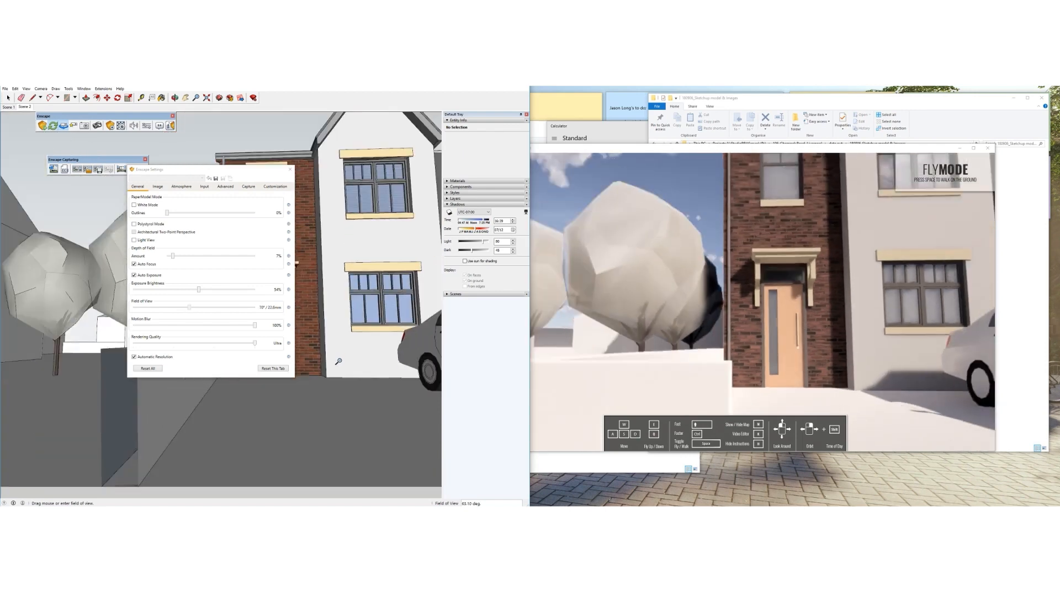
{"action": "middle_click_drag", "start_coordinate": [337, 332], "coordinate": [283, 348], "text": "shift"}
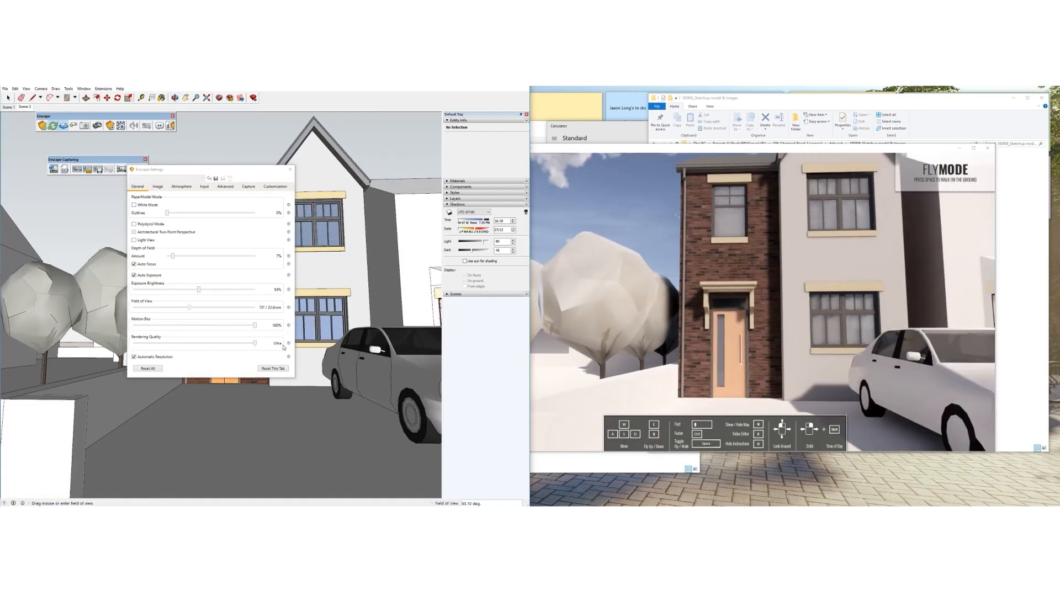
{"action": "scroll", "coordinate": [315, 339], "scroll_direction": "up", "scroll_amount": 4}
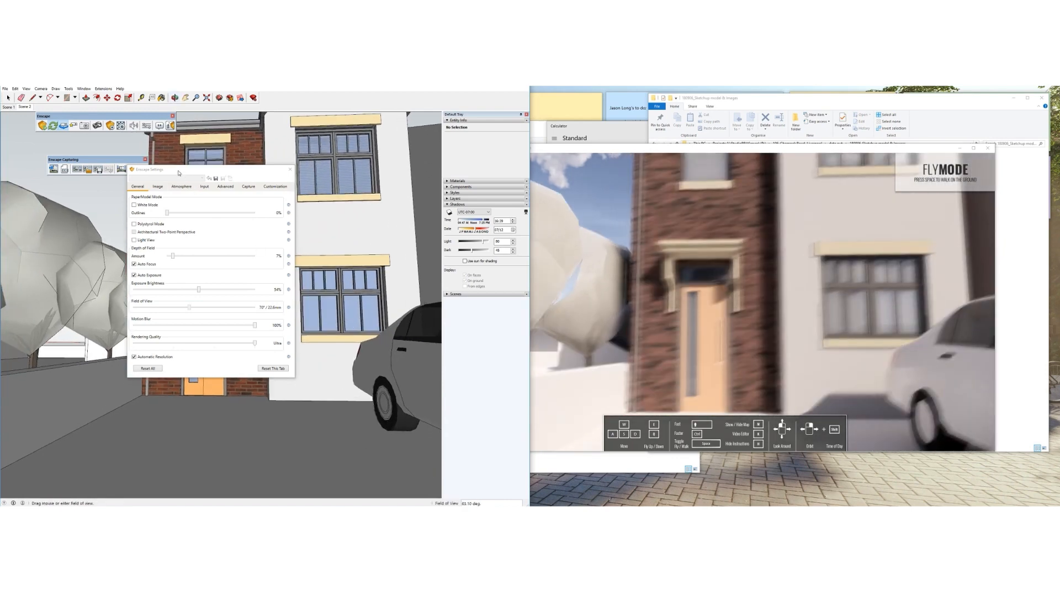
{"action": "left_click_drag", "start_coordinate": [178, 173], "coordinate": [174, 173]}
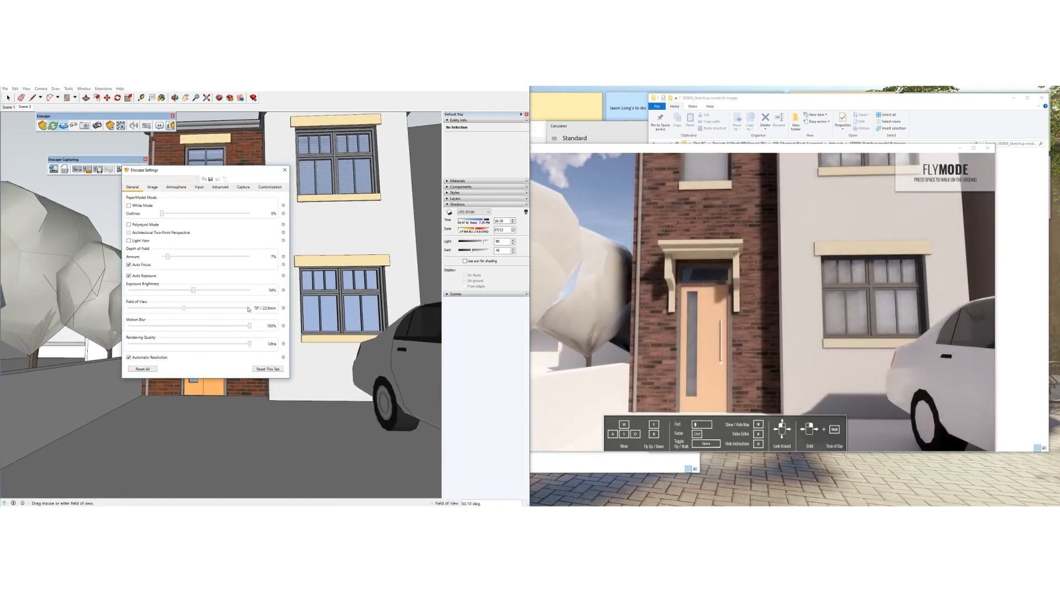
{"action": "left_click", "coordinate": [151, 187]}
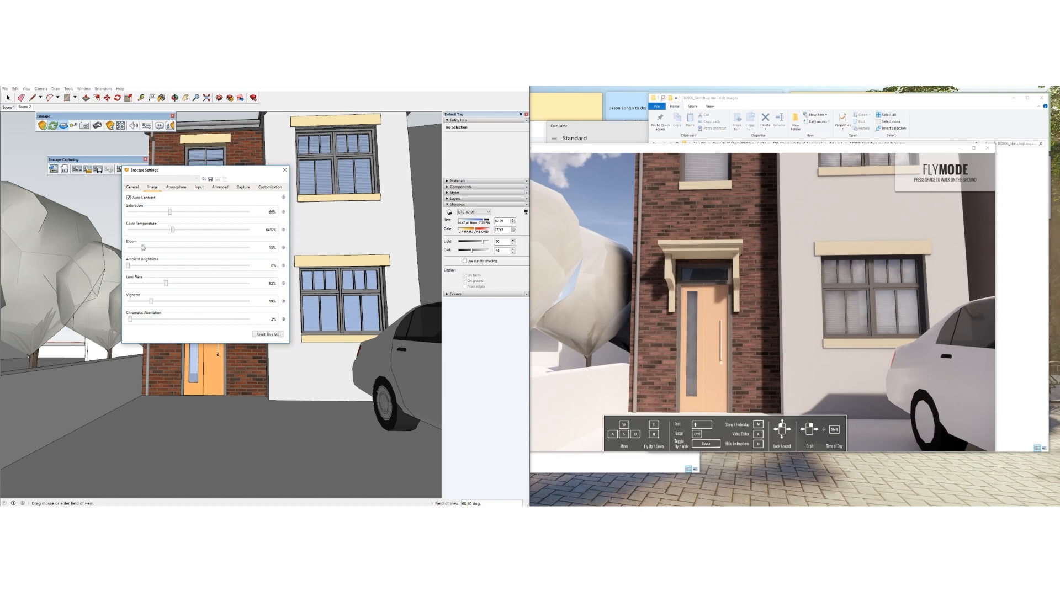
Lower bloom to 23%, colour temperature to about 7107K, and vignette to 11%
{"action": "left_click_drag", "start_coordinate": [163, 248], "coordinate": [203, 234]}
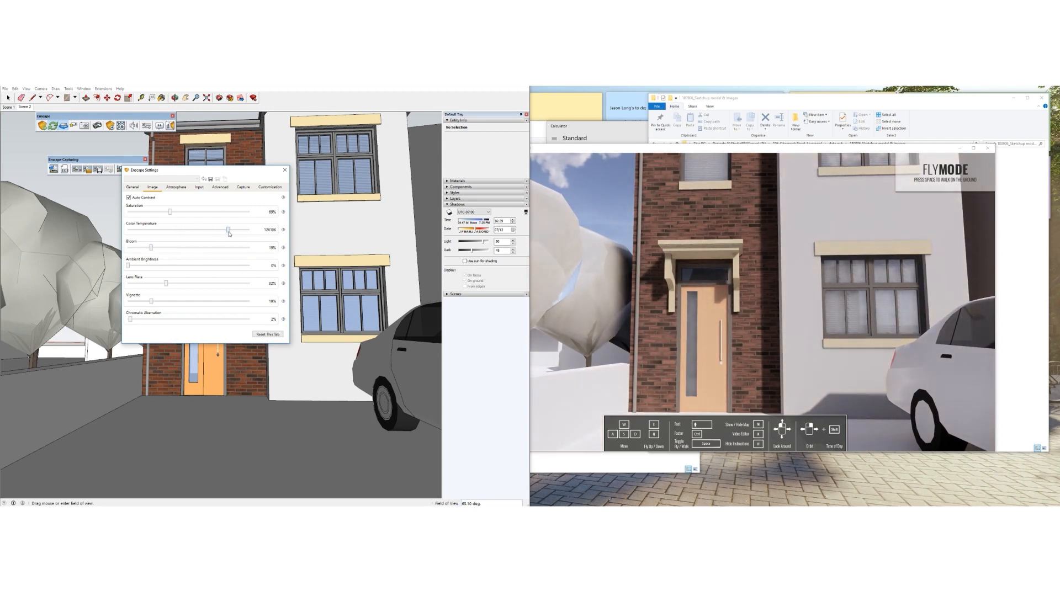
{"action": "left_click_drag", "start_coordinate": [247, 234], "coordinate": [176, 220]}
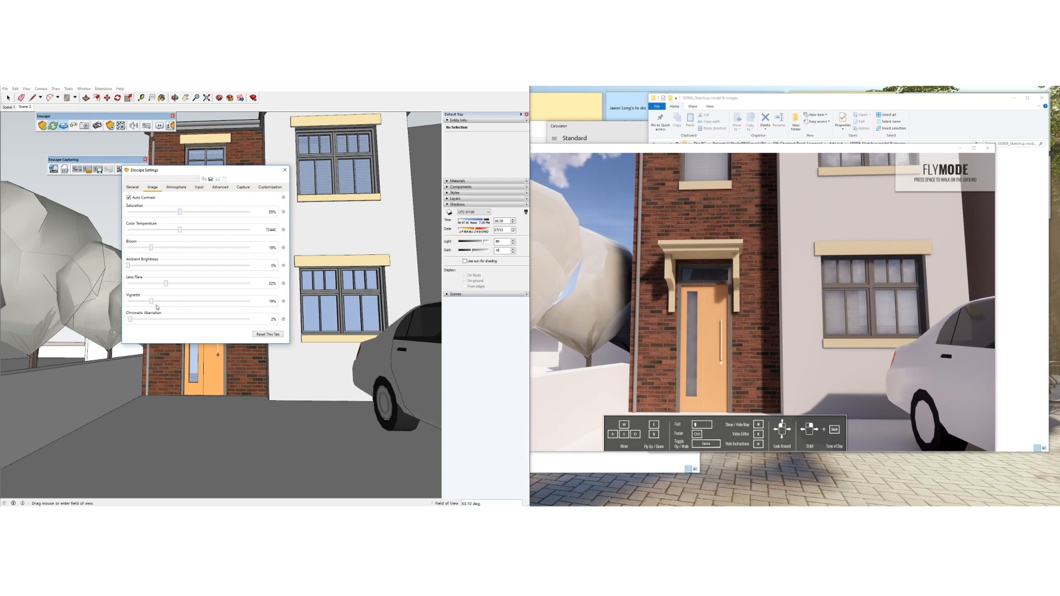
{"action": "left_click_drag", "start_coordinate": [152, 303], "coordinate": [222, 304]}
{"action": "left_click_drag", "start_coordinate": [153, 304], "coordinate": [141, 305]}
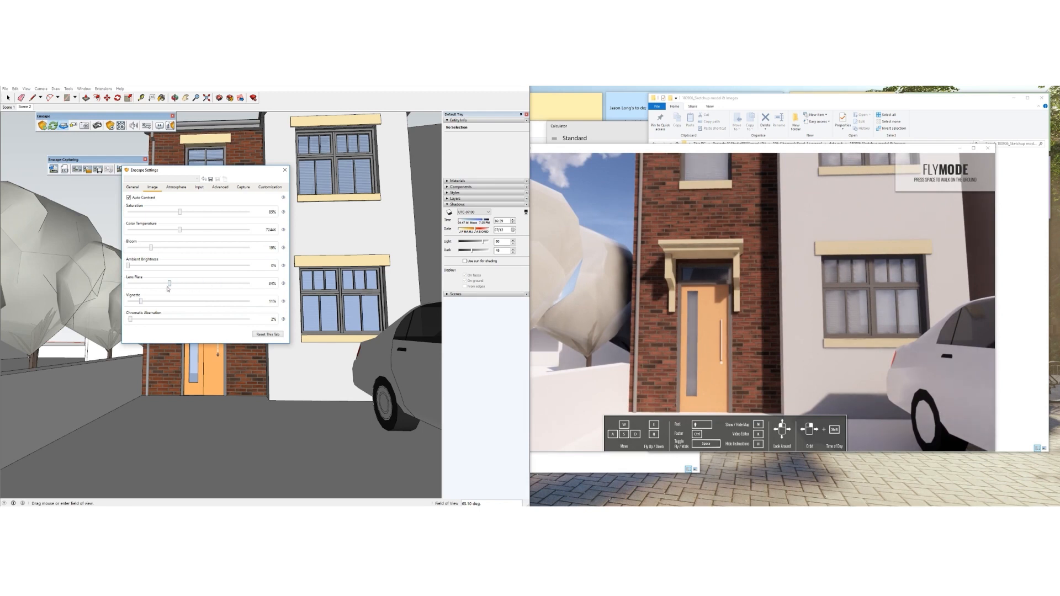
{"action": "left_click", "coordinate": [175, 188]}
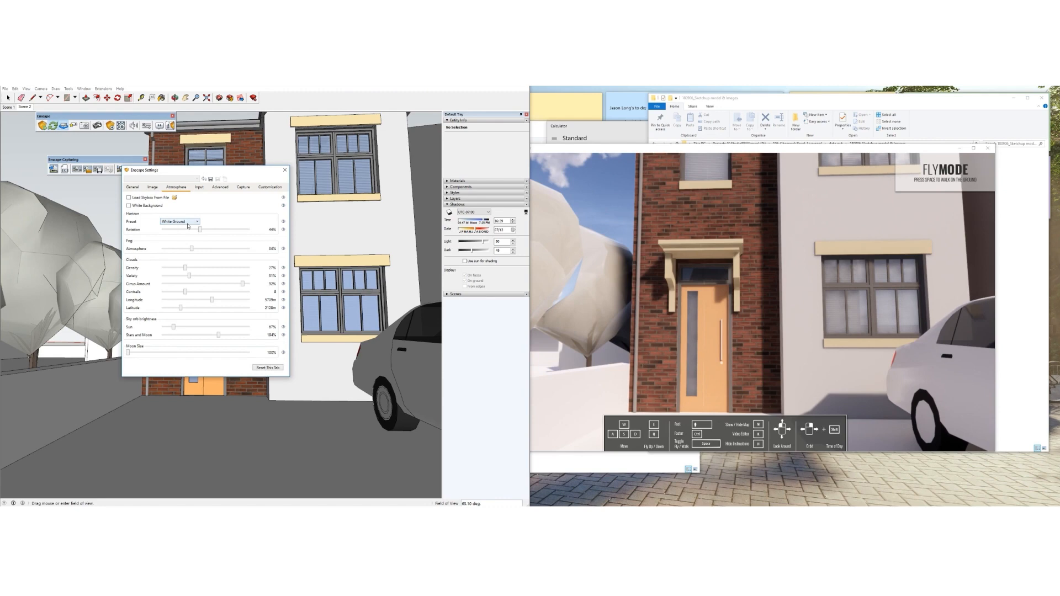
Increase cloud density, reduce cirrus, add contrails, and set sun brightness to 69%
{"action": "left_click", "coordinate": [398, 91]}
{"action": "scroll", "coordinate": [370, 363], "scroll_direction": "down", "scroll_amount": 6}
{"action": "middle_click_drag", "start_coordinate": [370, 363], "coordinate": [253, 360]}
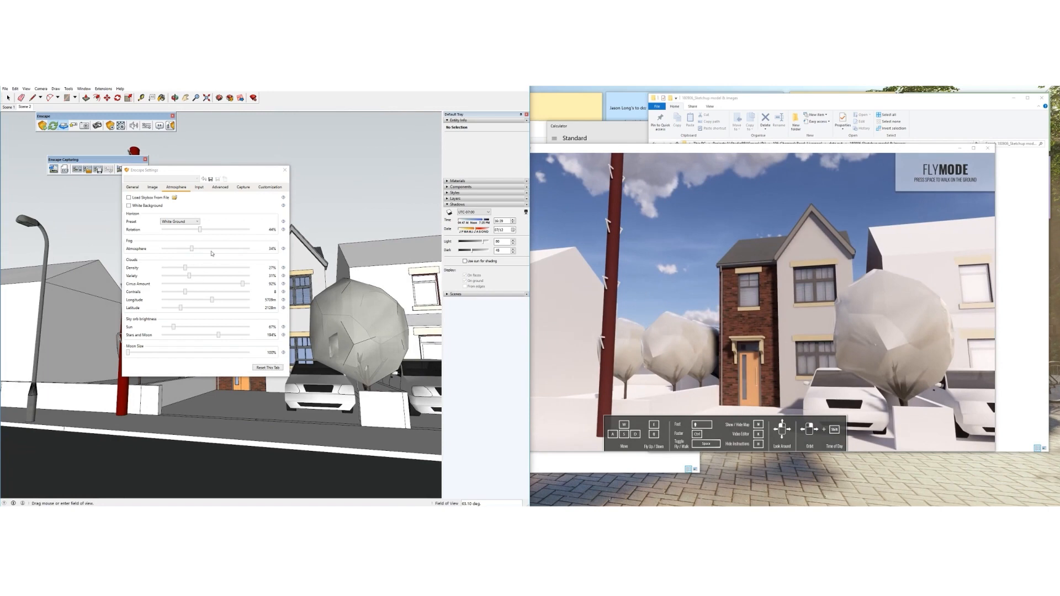
{"action": "mouse_move", "coordinate": [185, 269]}
{"action": "left_mouse_down"}
{"action": "mouse_move", "coordinate": [255, 274]}
{"action": "mouse_move", "coordinate": [181, 280]}
{"action": "mouse_move", "coordinate": [199, 282]}
{"action": "left_mouse_up"}
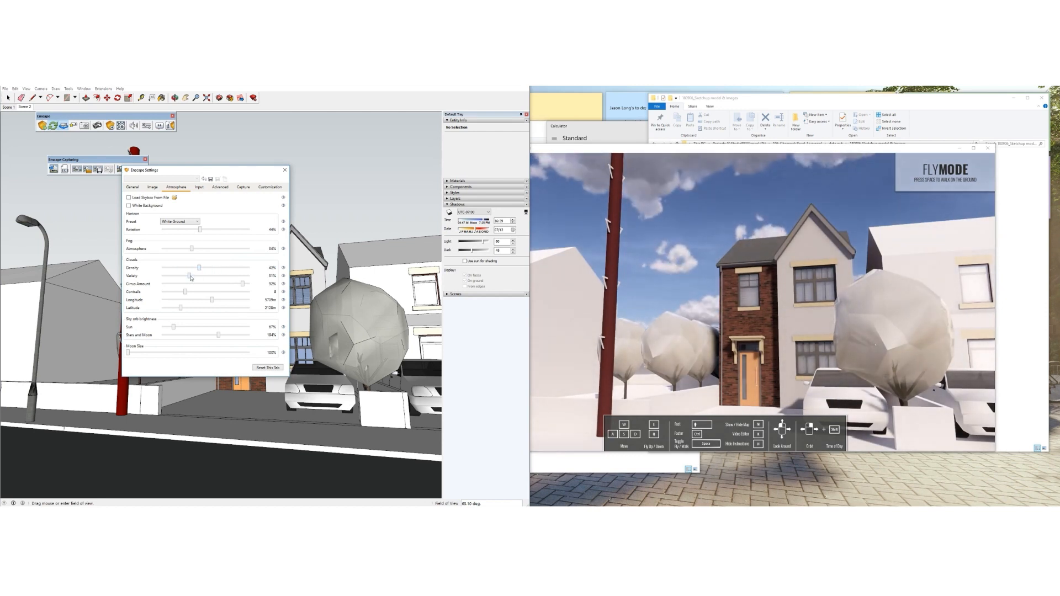
{"action": "left_click_drag", "start_coordinate": [243, 285], "coordinate": [205, 286]}
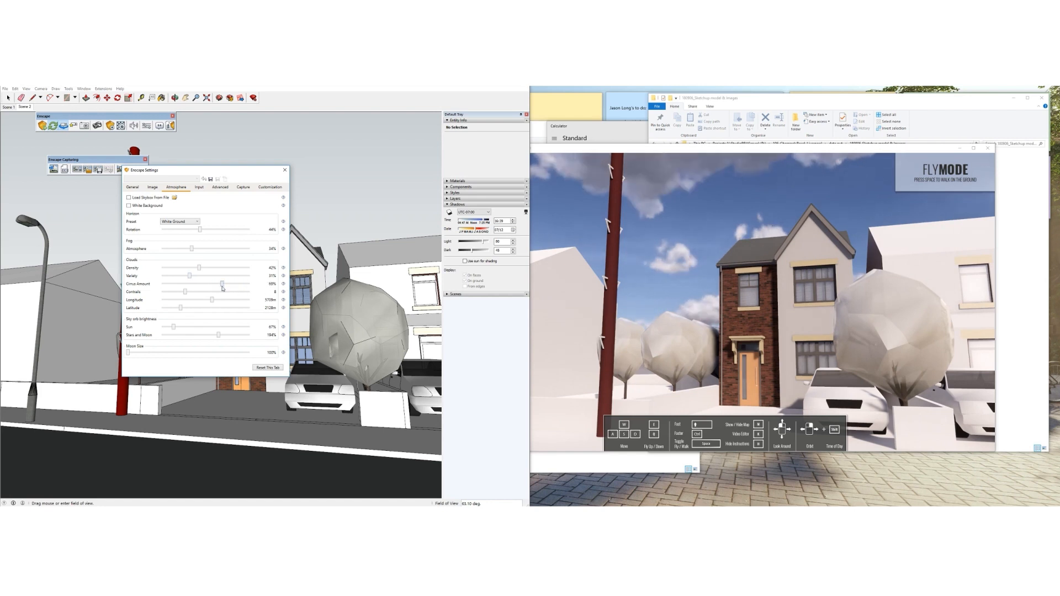
{"action": "left_click_drag", "start_coordinate": [186, 292], "coordinate": [212, 305]}
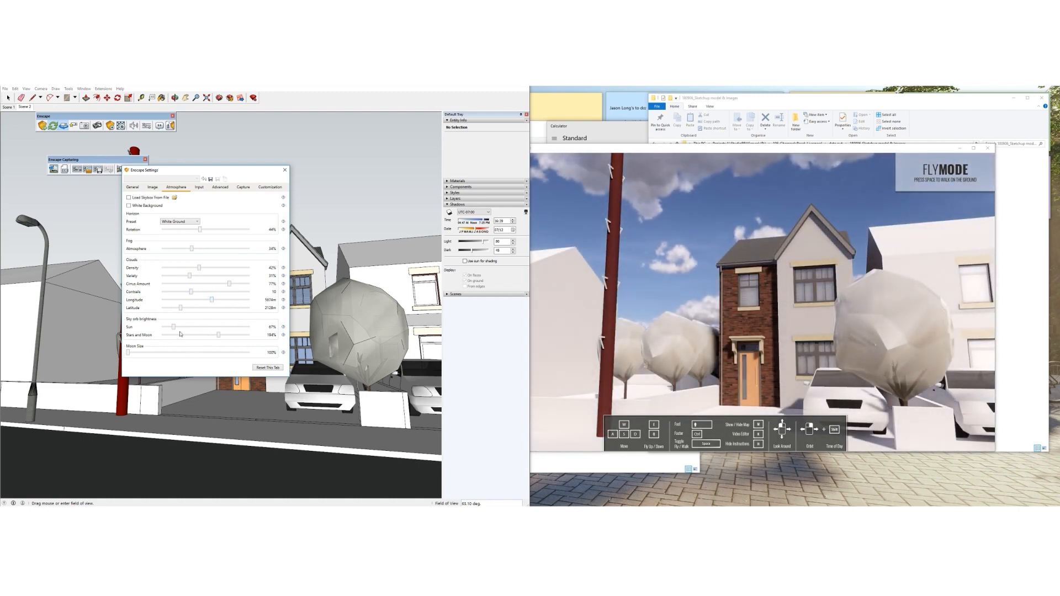
{"action": "left_click_drag", "start_coordinate": [175, 328], "coordinate": [194, 334]}
{"action": "left_click_drag", "start_coordinate": [176, 334], "coordinate": [173, 333]}
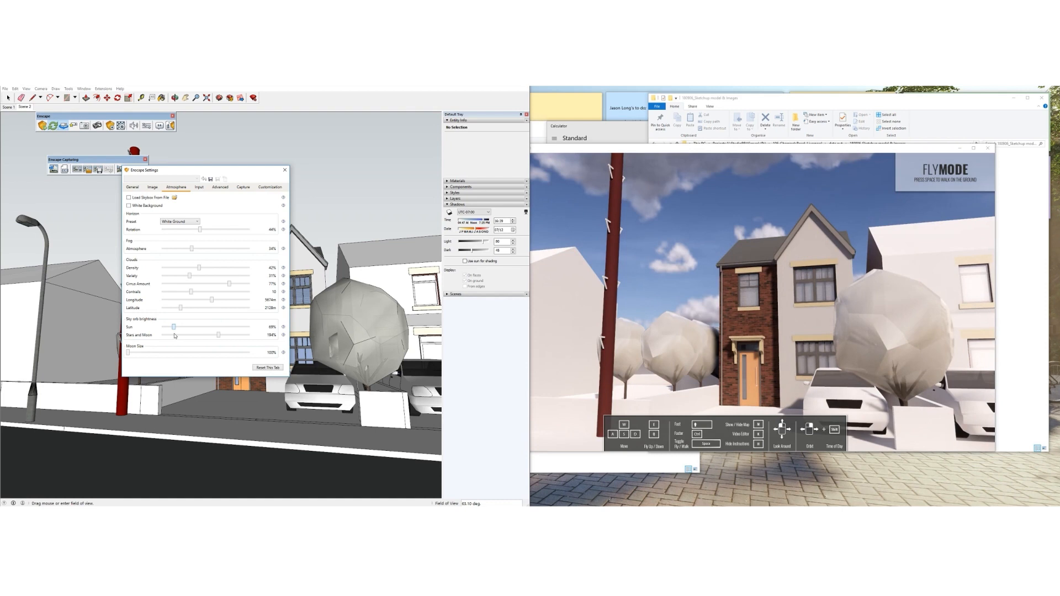
Try the Clear and Forest horizon presets and orbit to a higher view over the street
{"action": "left_click", "coordinate": [185, 224]}
{"action": "left_click", "coordinate": [177, 228]}
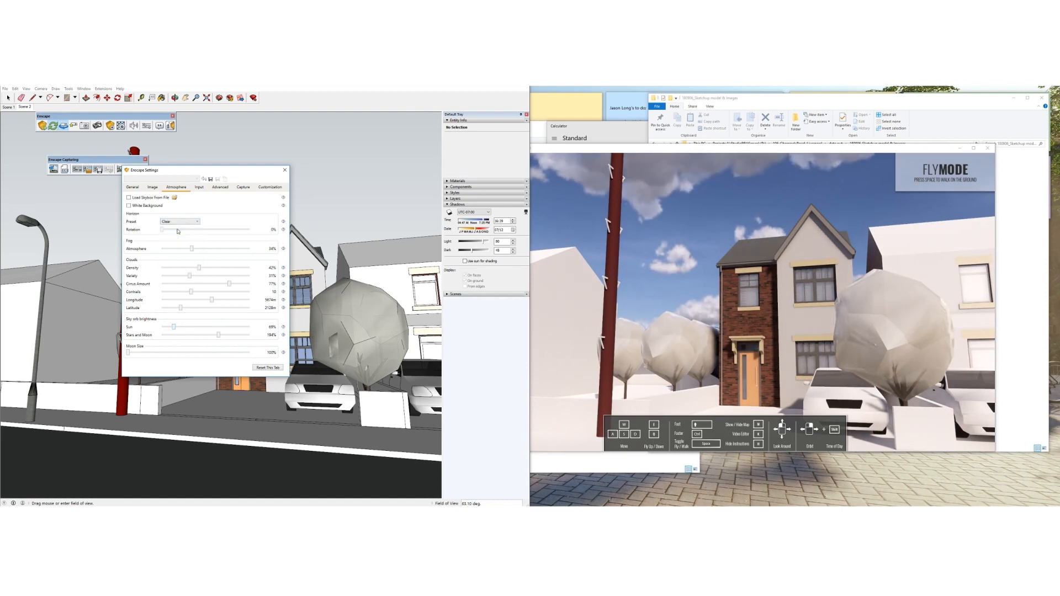
{"action": "left_click", "coordinate": [178, 222]}
{"action": "left_click", "coordinate": [178, 235]}
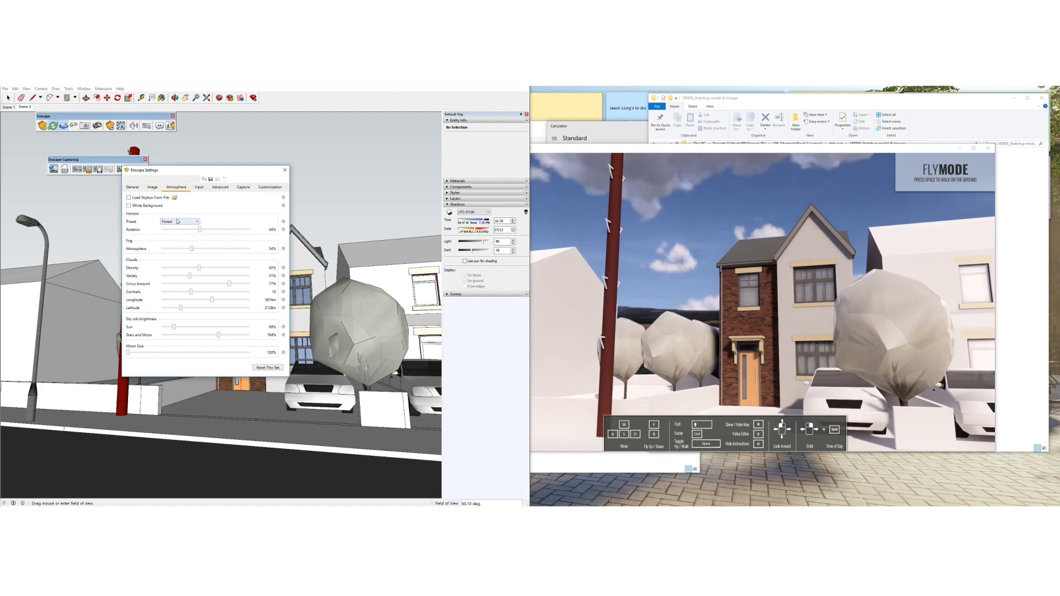
{"action": "left_click", "coordinate": [177, 221]}
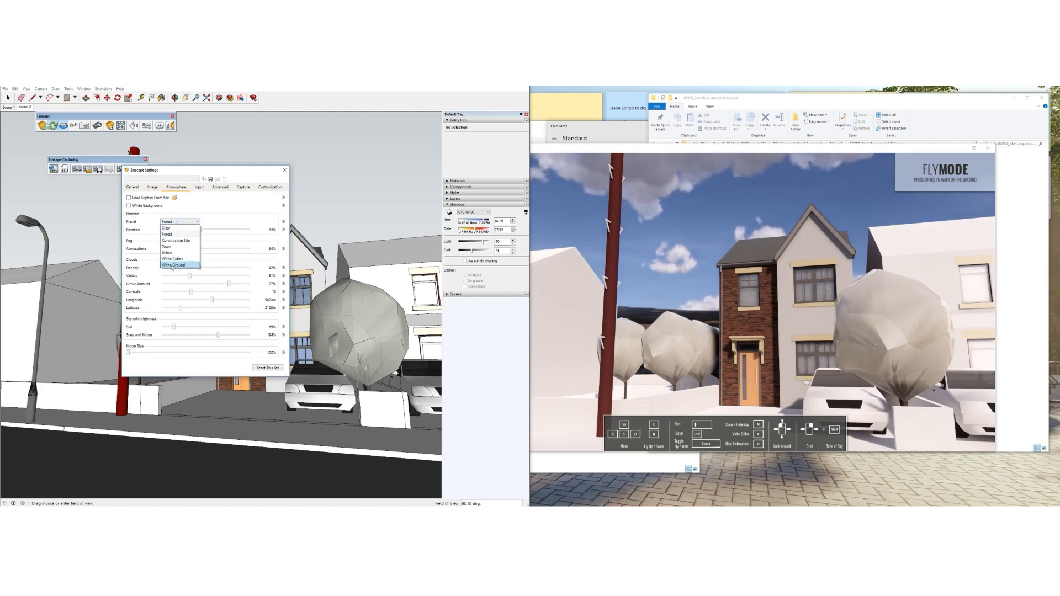
{"action": "left_click", "coordinate": [393, 208]}
{"action": "mouse_move", "coordinate": [393, 208]}
{"action": "middle_mouse_down"}
{"action": "mouse_move", "coordinate": [377, 370]}
{"action": "mouse_move", "coordinate": [381, 316]}
{"action": "middle_mouse_up"}
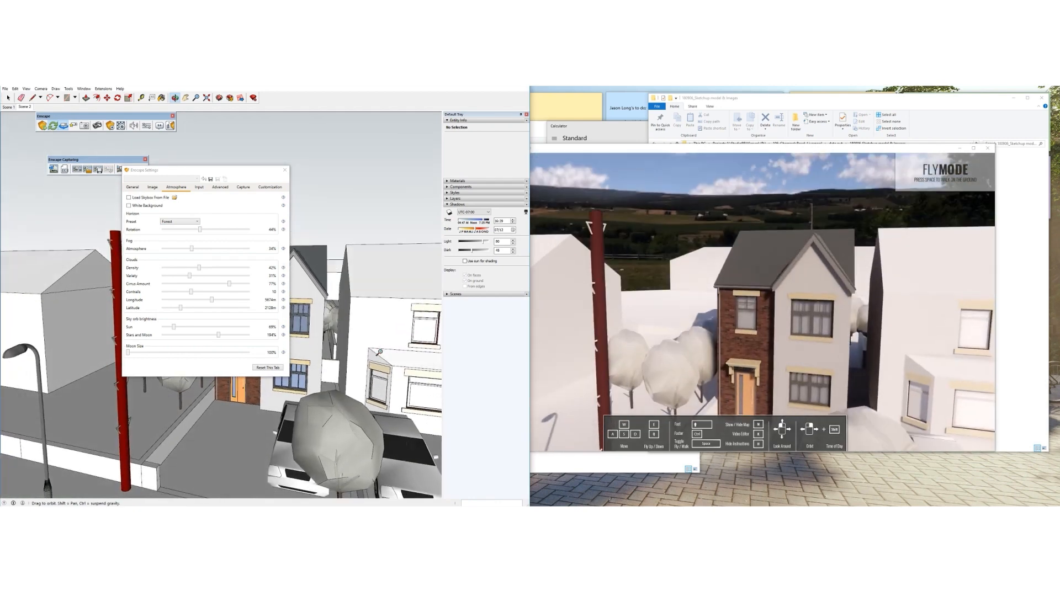
Try Construction Site and Urban horizons, settle on White Ground, and orbit lower around the tree
{"action": "left_click", "coordinate": [180, 222]}
{"action": "left_click", "coordinate": [179, 241]}
{"action": "left_click", "coordinate": [179, 221]}
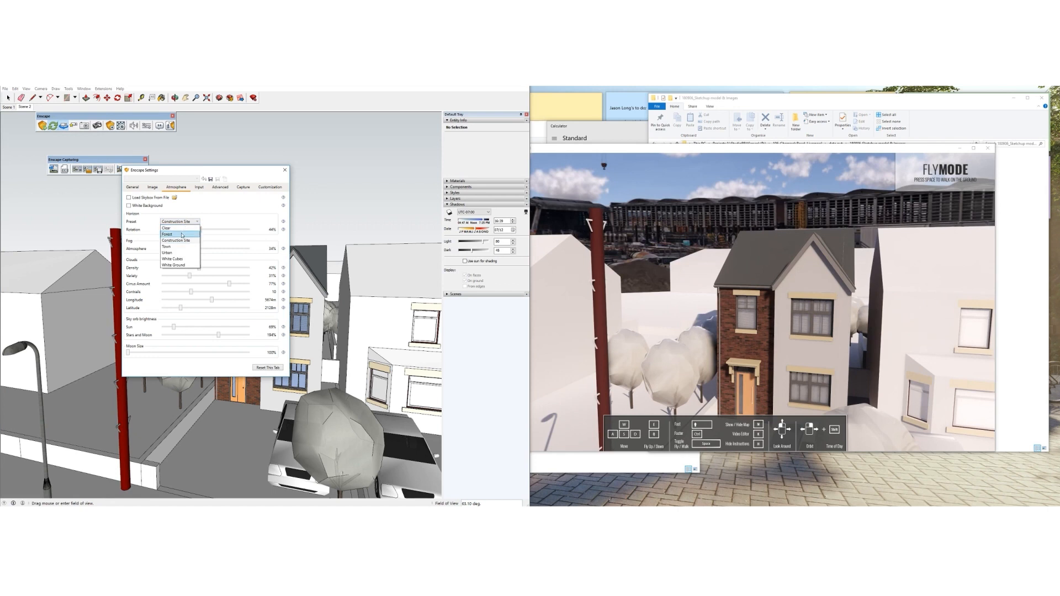
{"action": "left_click", "coordinate": [177, 254]}
{"action": "left_click", "coordinate": [179, 221]}
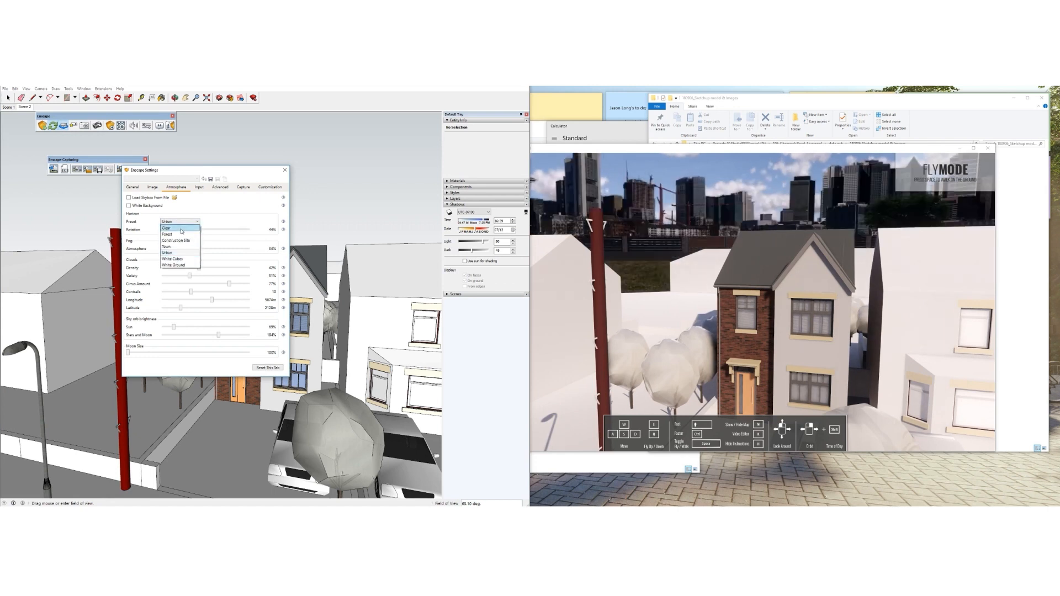
{"action": "left_click", "coordinate": [178, 265]}
{"action": "left_click", "coordinate": [175, 98]}
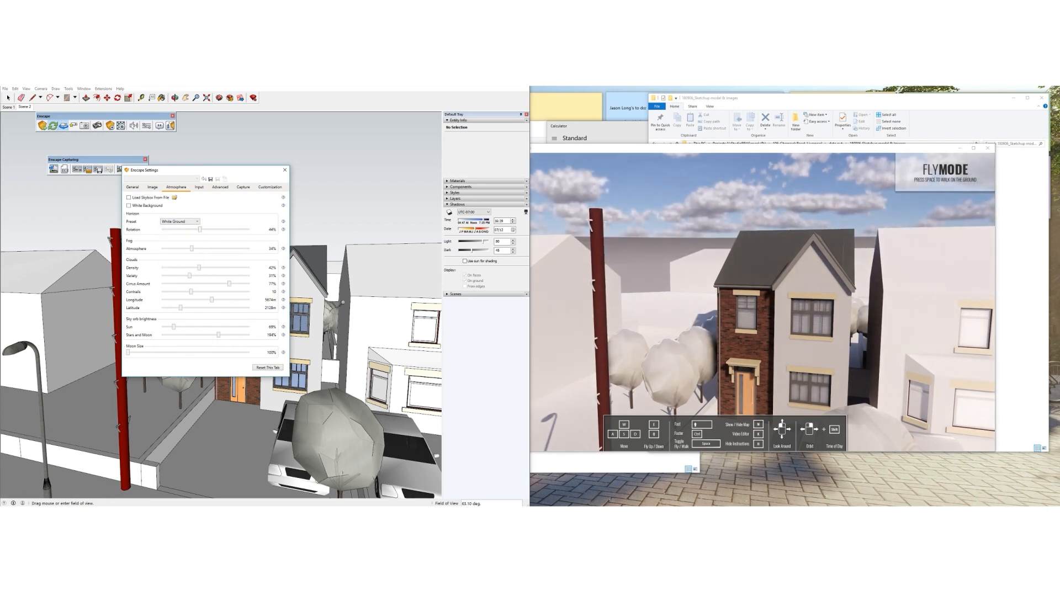
{"action": "scroll", "coordinate": [320, 314], "scroll_direction": "up", "scroll_amount": 5}
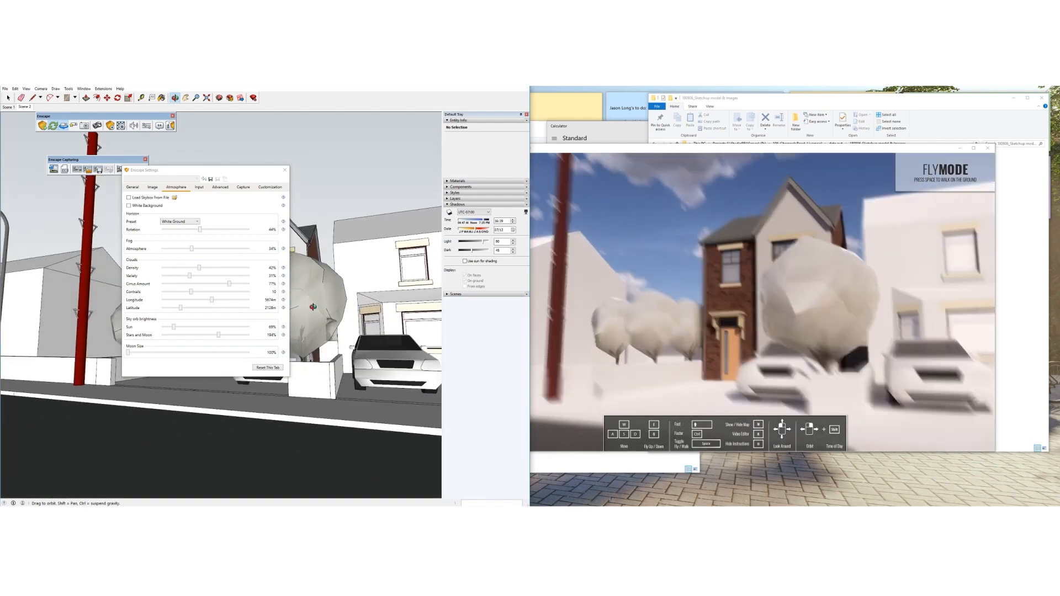
{"action": "middle_click_drag", "start_coordinate": [320, 314], "coordinate": [317, 308]}
Show the capture resolution choices in the Capture settings
{"action": "left_click_drag", "start_coordinate": [148, 175], "coordinate": [163, 175]}
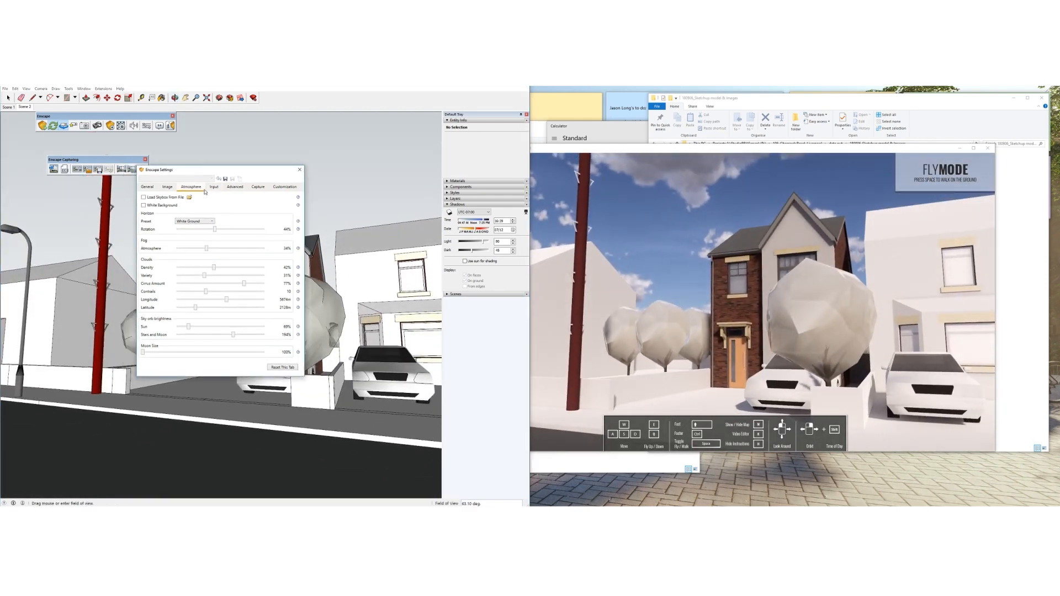
{"action": "left_click", "coordinate": [236, 187]}
{"action": "left_click", "coordinate": [258, 187]}
{"action": "left_click", "coordinate": [204, 197]}
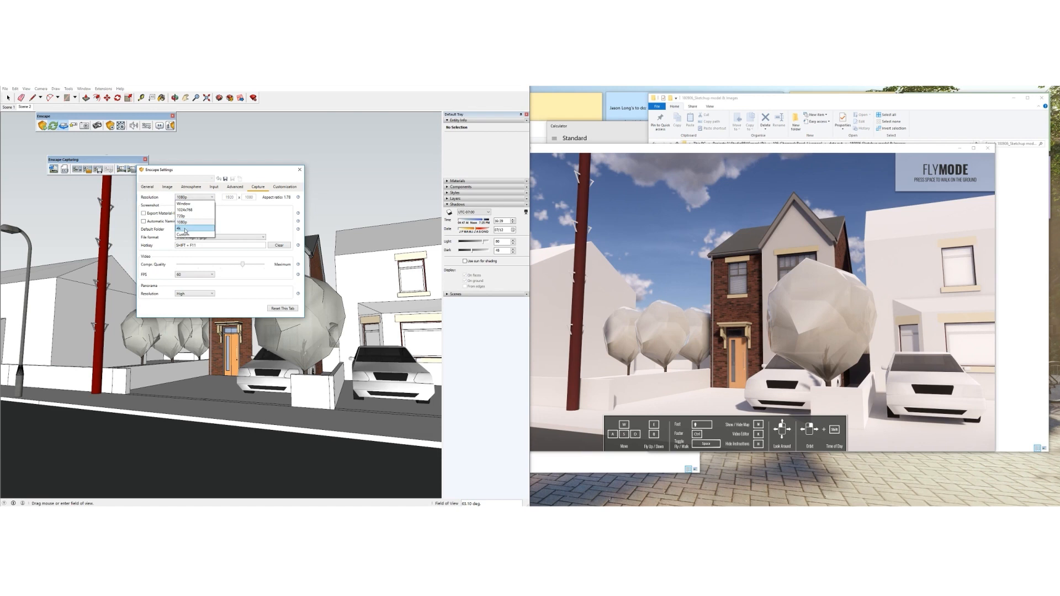
Set the Enscape capture resolution to 4k
{"action": "left_click", "coordinate": [183, 229]}
{"action": "left_click_drag", "start_coordinate": [215, 171], "coordinate": [238, 175]}
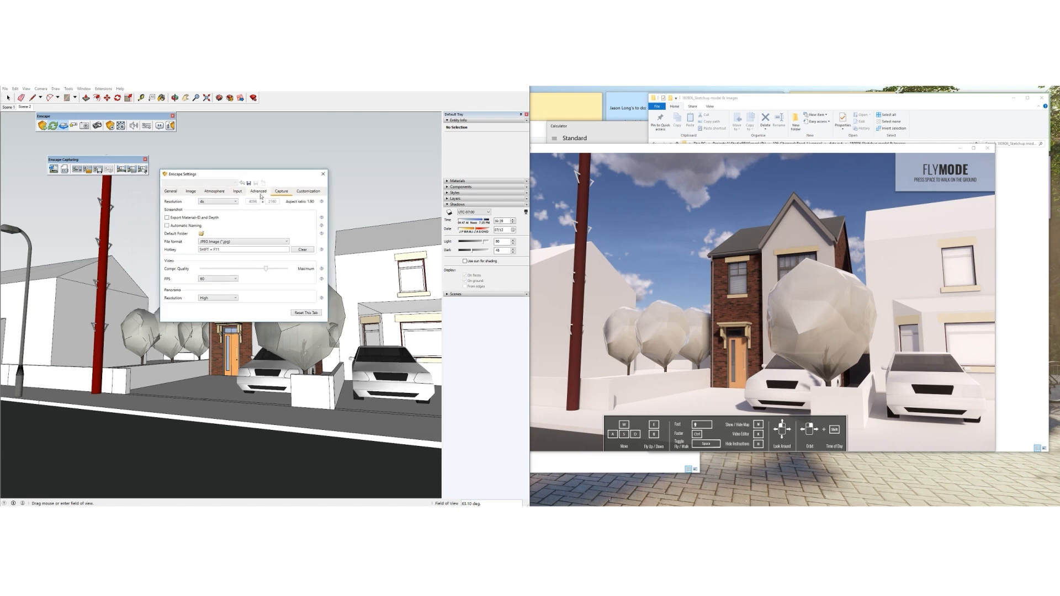
{"action": "left_click", "coordinate": [260, 191]}
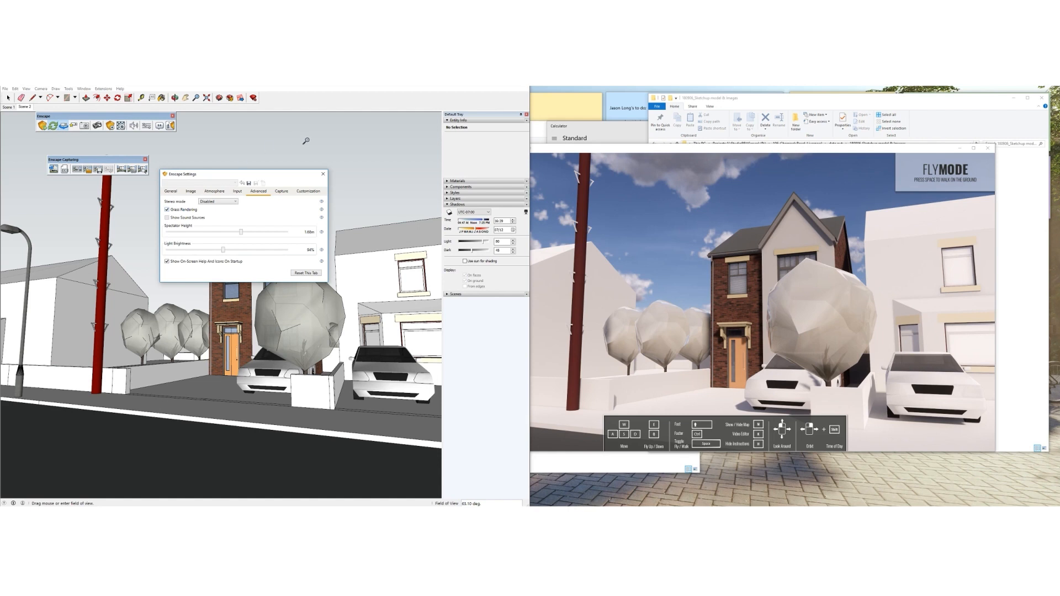
Review the Input, Customization and General settings, then close Enscape Settings
{"action": "left_click", "coordinate": [237, 191]}
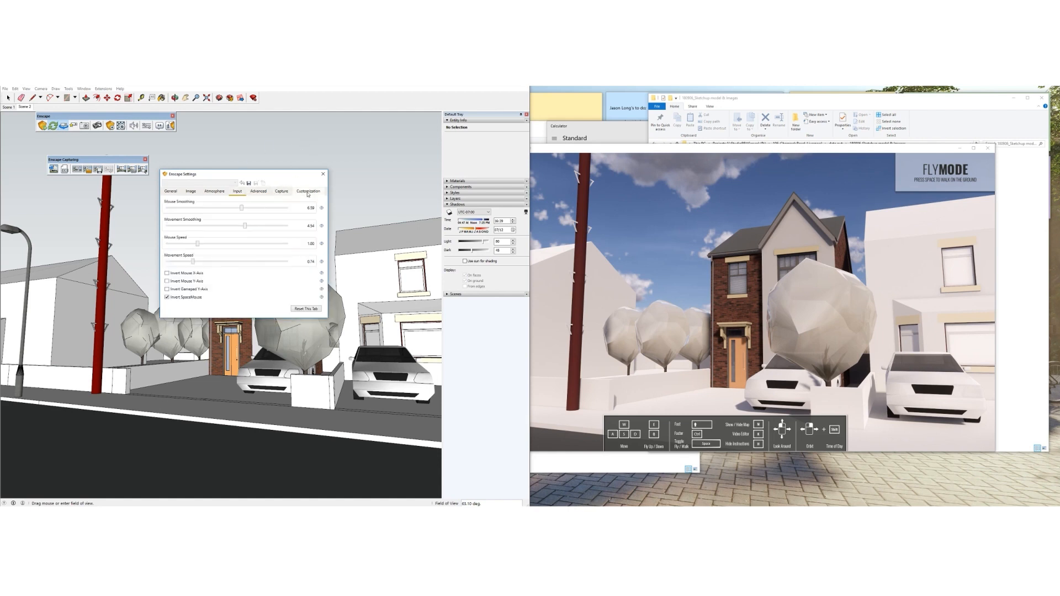
{"action": "left_click", "coordinate": [308, 192]}
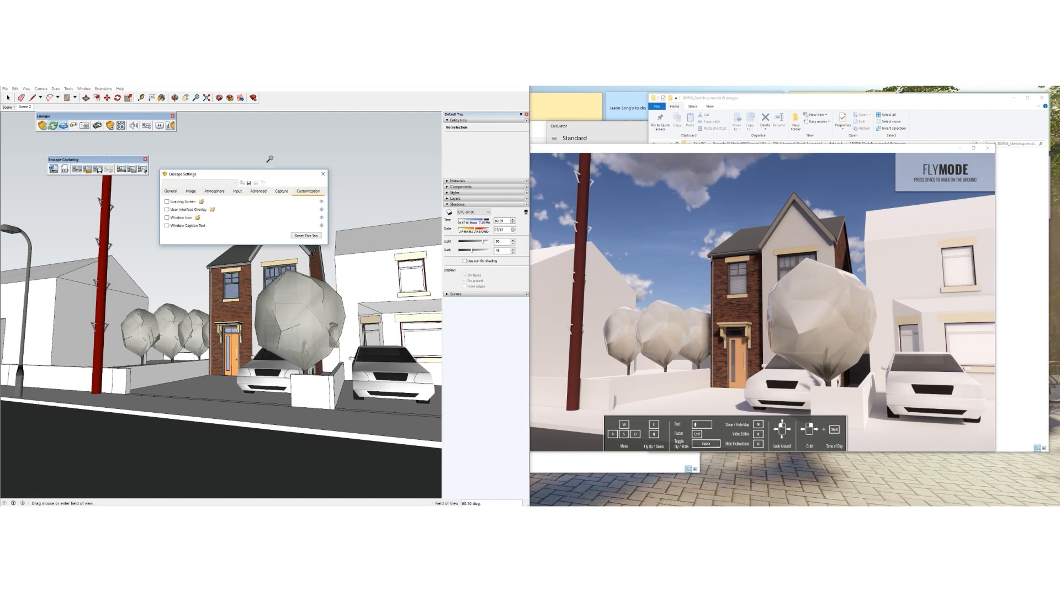
{"action": "left_click", "coordinate": [238, 191]}
{"action": "left_click", "coordinate": [215, 191]}
{"action": "left_click", "coordinate": [171, 191]}
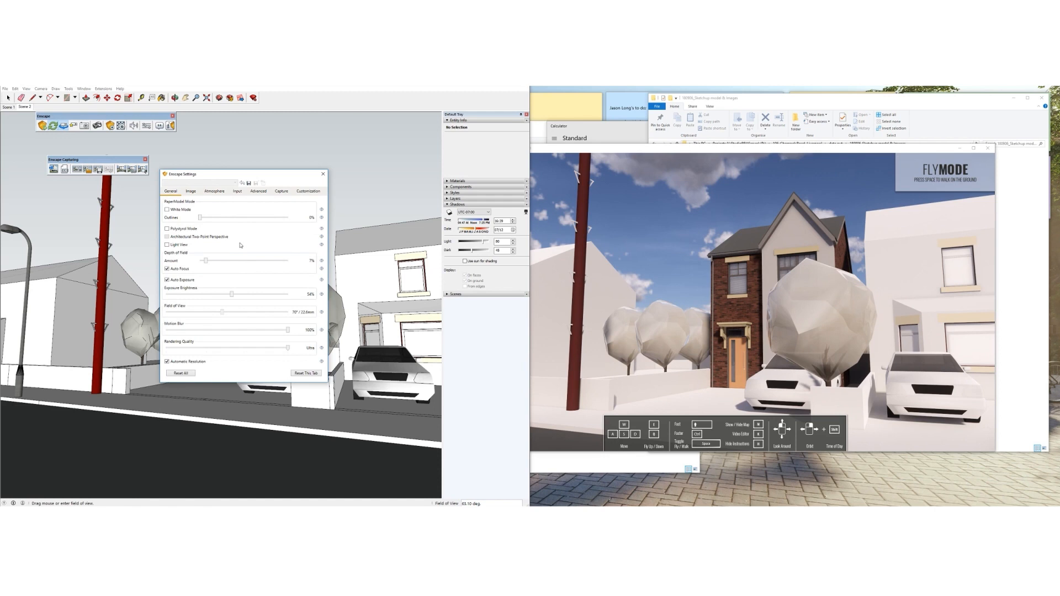
{"action": "left_click", "coordinate": [323, 174]}
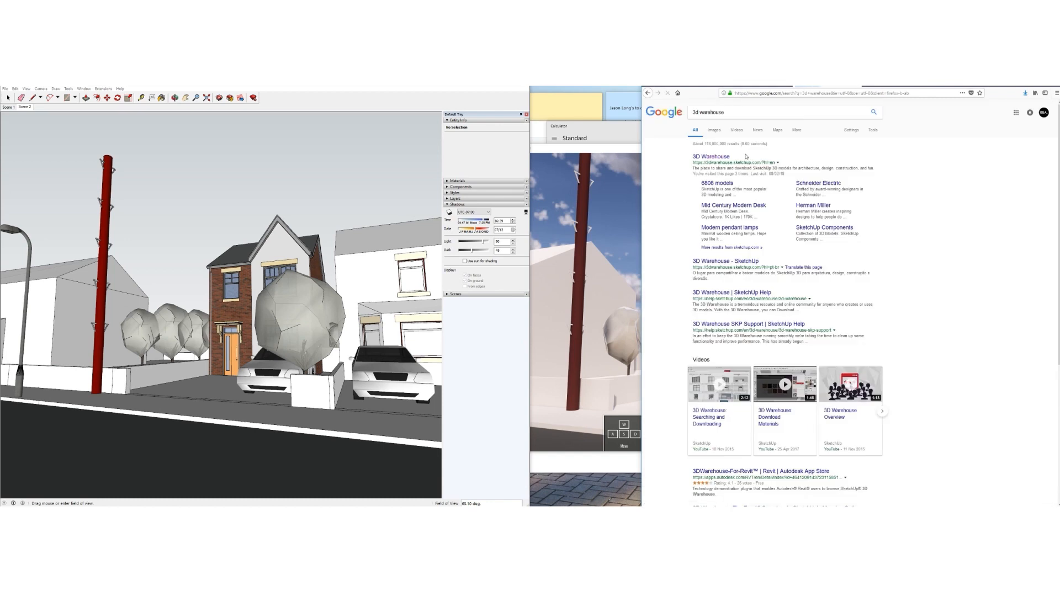
Go to 3D Warehouse and search for 'audi a4'
{"action": "left_click", "coordinate": [711, 157]}
{"action": "left_click", "coordinate": [618, 156]}
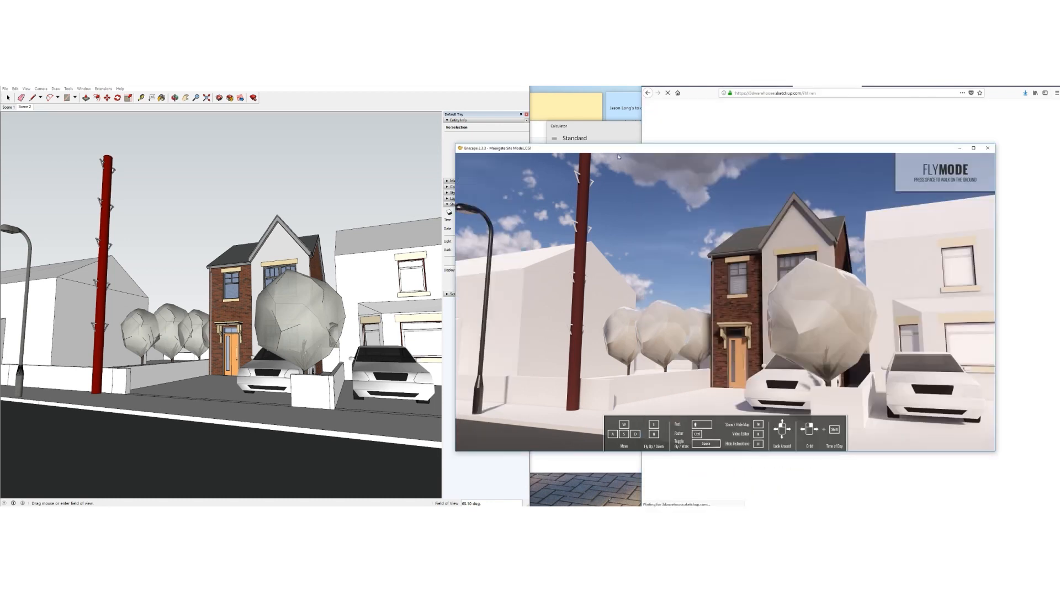
{"action": "left_click", "coordinate": [774, 110]}
{"action": "type", "text": "audi a4"}
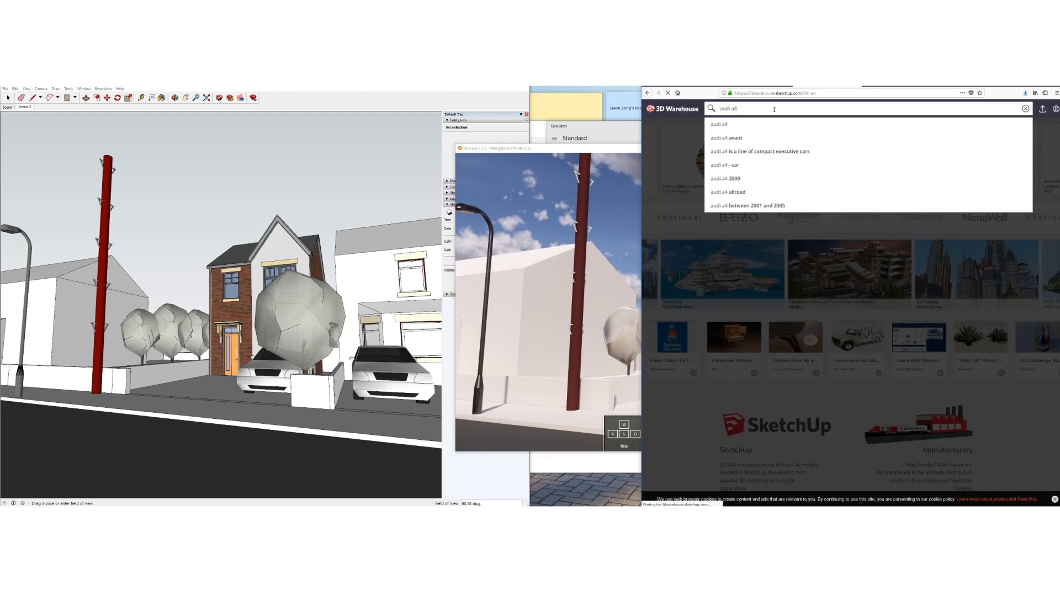
{"action": "key", "text": "Return"}
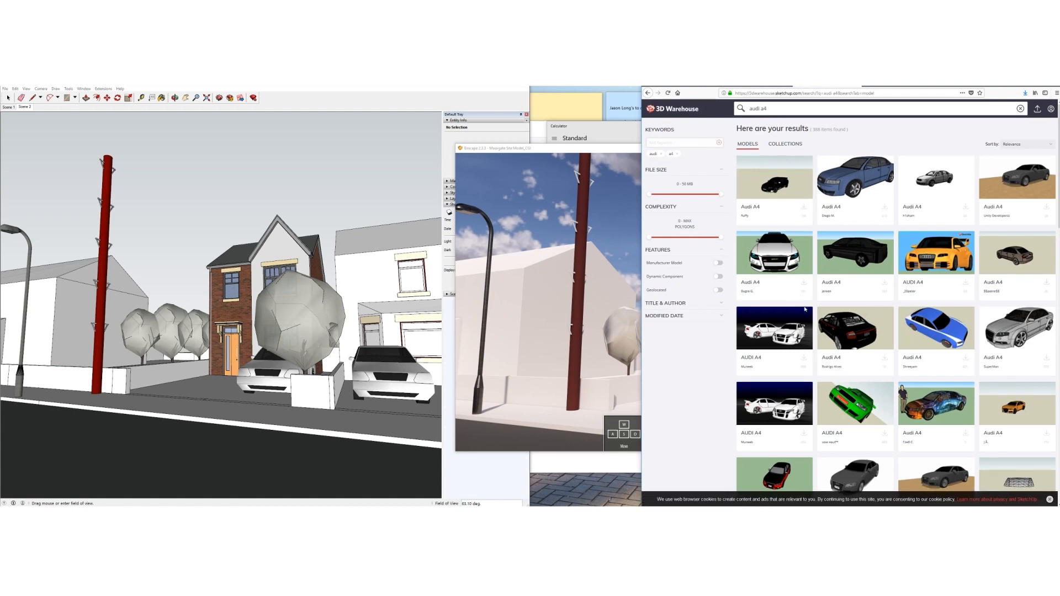
Download the grey Audi A4 model as a SketchUp file
{"action": "scroll", "coordinate": [861, 365], "scroll_direction": "down", "scroll_amount": 3}
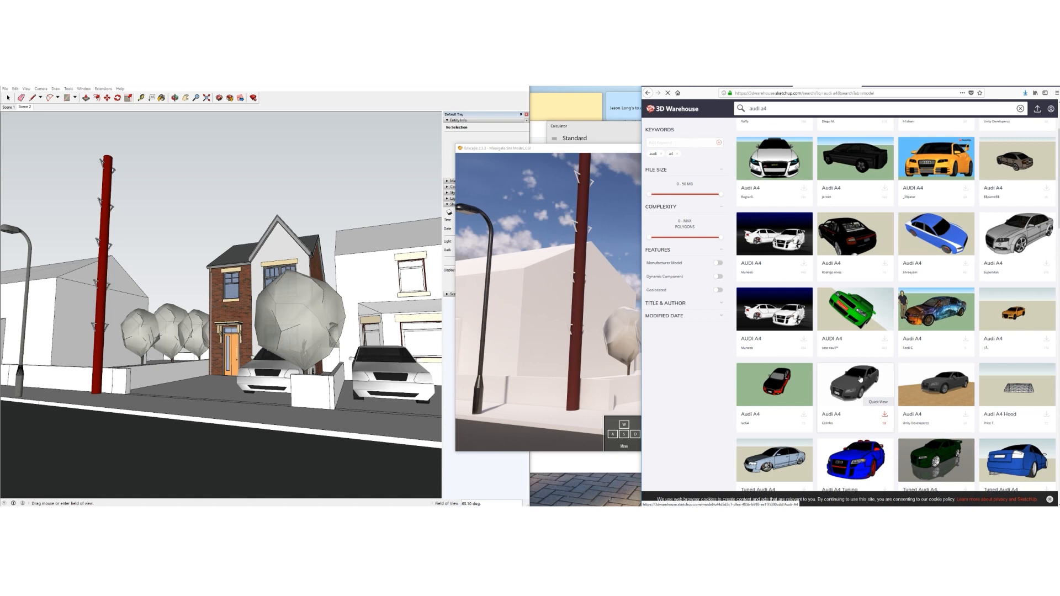
{"action": "left_click", "coordinate": [860, 378]}
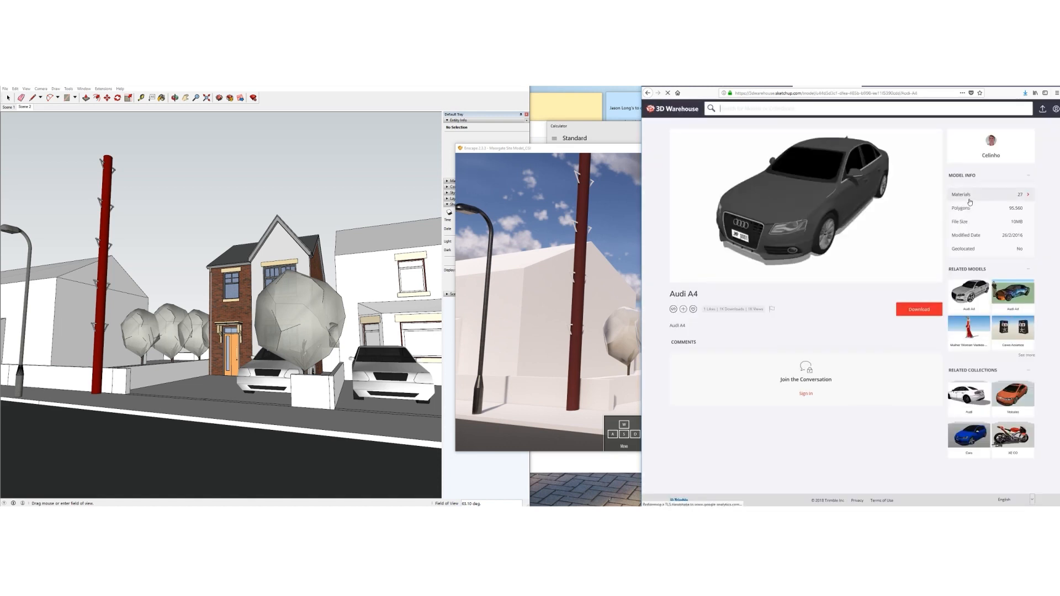
{"action": "left_click", "coordinate": [919, 309]}
{"action": "left_click", "coordinate": [903, 340]}
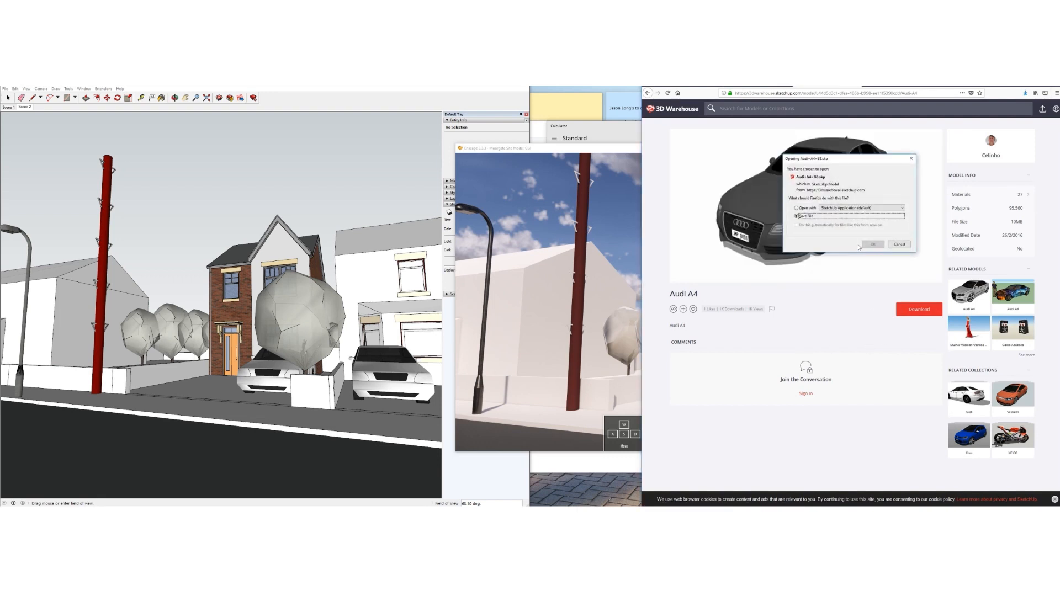
{"action": "left_click", "coordinate": [870, 246]}
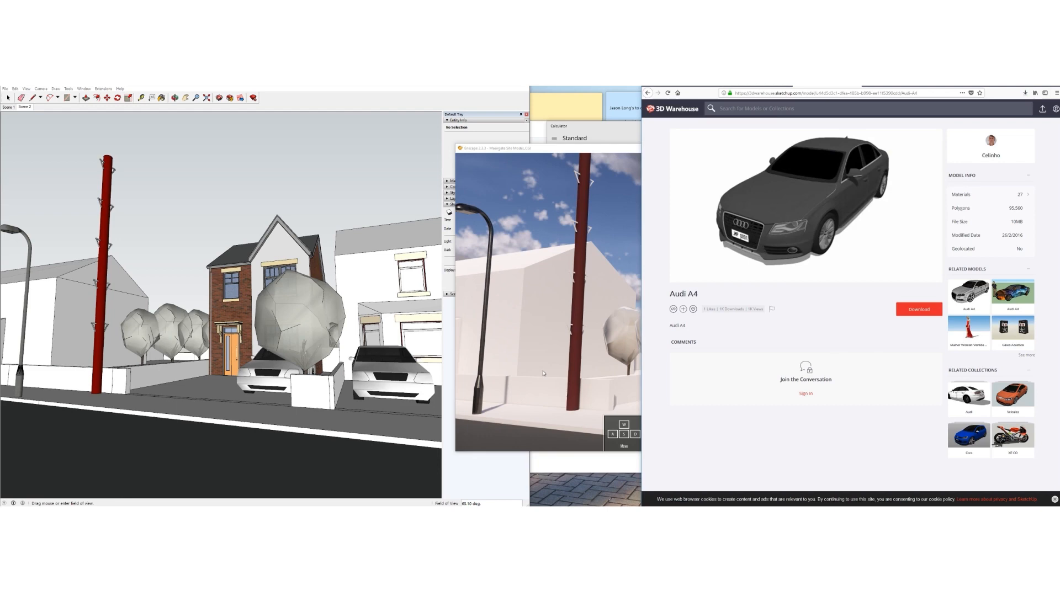
{"action": "left_click", "coordinate": [312, 103]}
{"action": "left_click", "coordinate": [9, 98]}
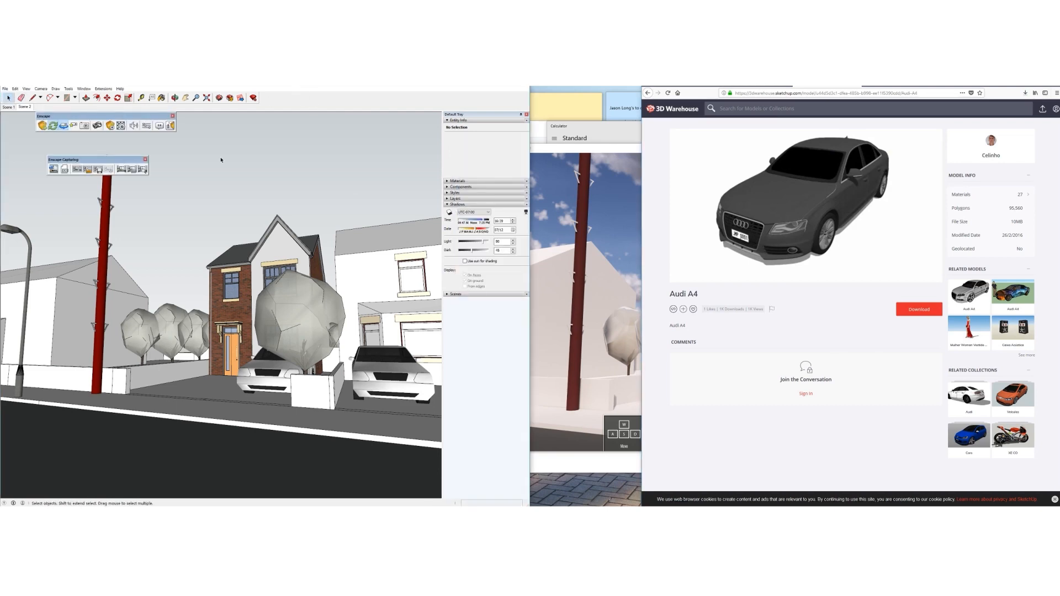
Delete the left and right white placeholder cars from inside the driveway group
{"action": "mouse_move", "coordinate": [266, 315]}
{"action": "middle_mouse_down"}
{"action": "mouse_move", "coordinate": [319, 357]}
{"action": "mouse_move", "coordinate": [285, 374]}
{"action": "middle_mouse_up"}
{"action": "left_click", "coordinate": [319, 358]}
{"action": "key", "text": "Delete"}
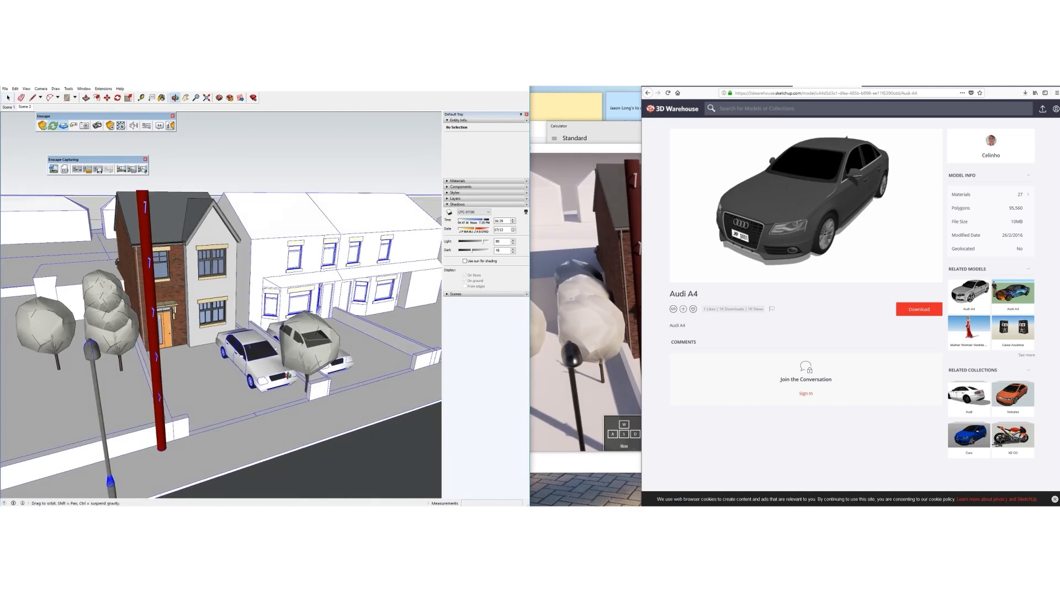
{"action": "double_click", "coordinate": [257, 369]}
{"action": "left_click", "coordinate": [257, 369]}
{"action": "key", "text": "Delete"}
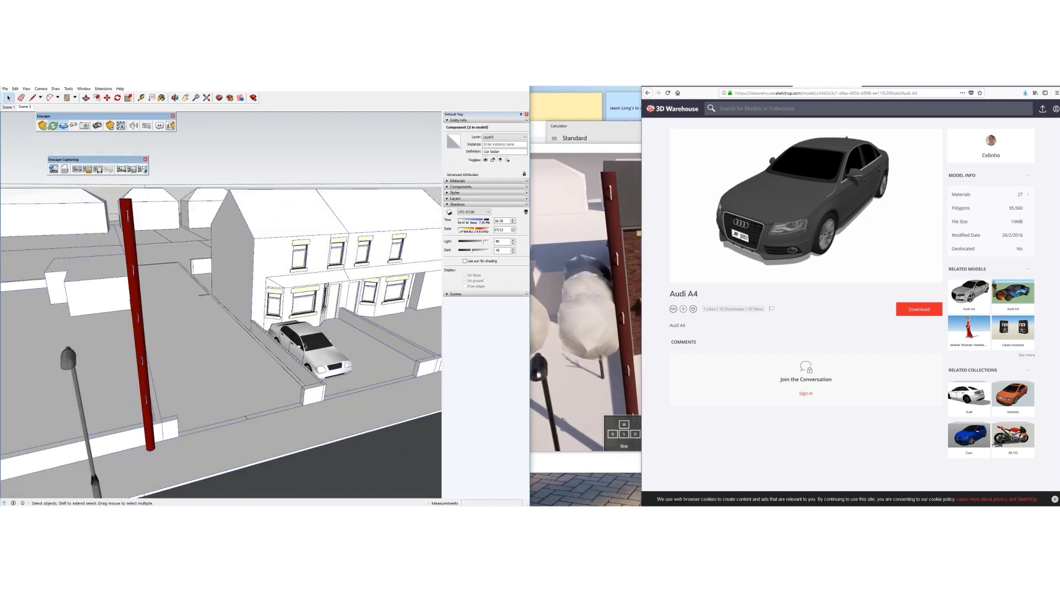
{"action": "left_click", "coordinate": [314, 349]}
{"action": "key", "text": "Delete"}
{"action": "scroll", "coordinate": [309, 345], "scroll_direction": "down", "scroll_amount": 5}
{"action": "middle_click_drag", "start_coordinate": [277, 348], "coordinate": [142, 365]}
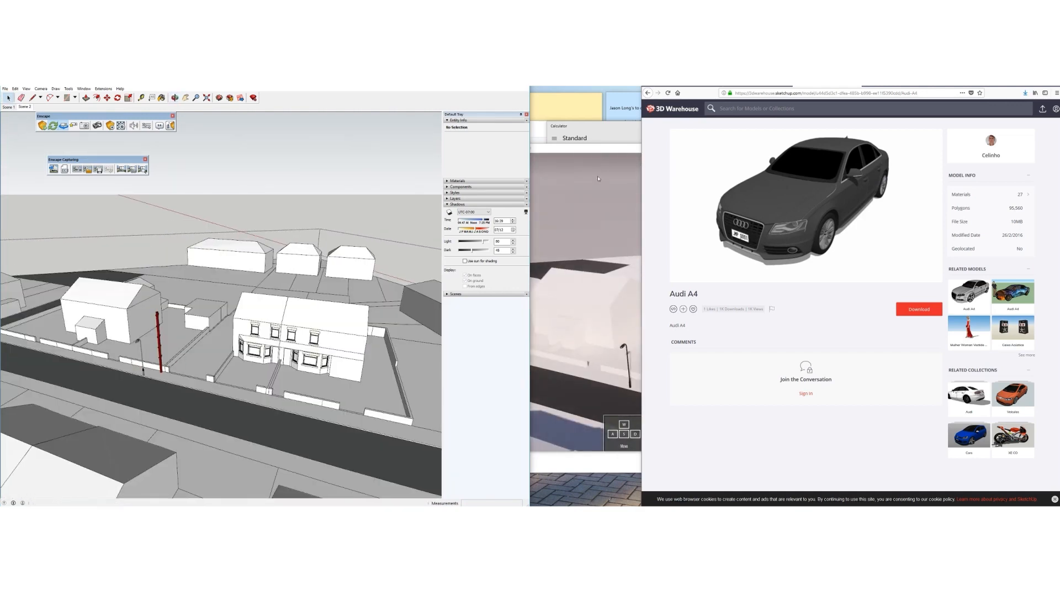
Centre the view on the brick house and bring up the project folder in File Explorer
{"action": "left_click", "coordinate": [601, 203]}
{"action": "left_click", "coordinate": [304, 161]}
{"action": "middle_click_drag", "start_coordinate": [309, 368], "coordinate": [294, 374]}
{"action": "scroll", "coordinate": [185, 346], "scroll_direction": "up", "scroll_amount": 4}
{"action": "middle_click_drag", "start_coordinate": [185, 347], "coordinate": [210, 306], "text": "shift"}
{"action": "left_click", "coordinate": [773, 109]}
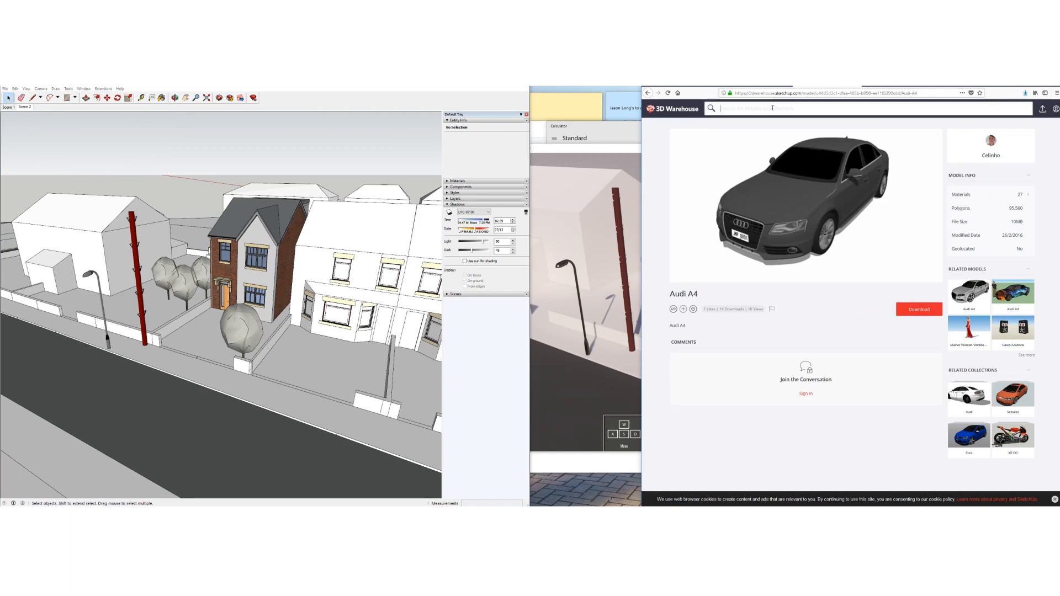
{"action": "left_click", "coordinate": [578, 154]}
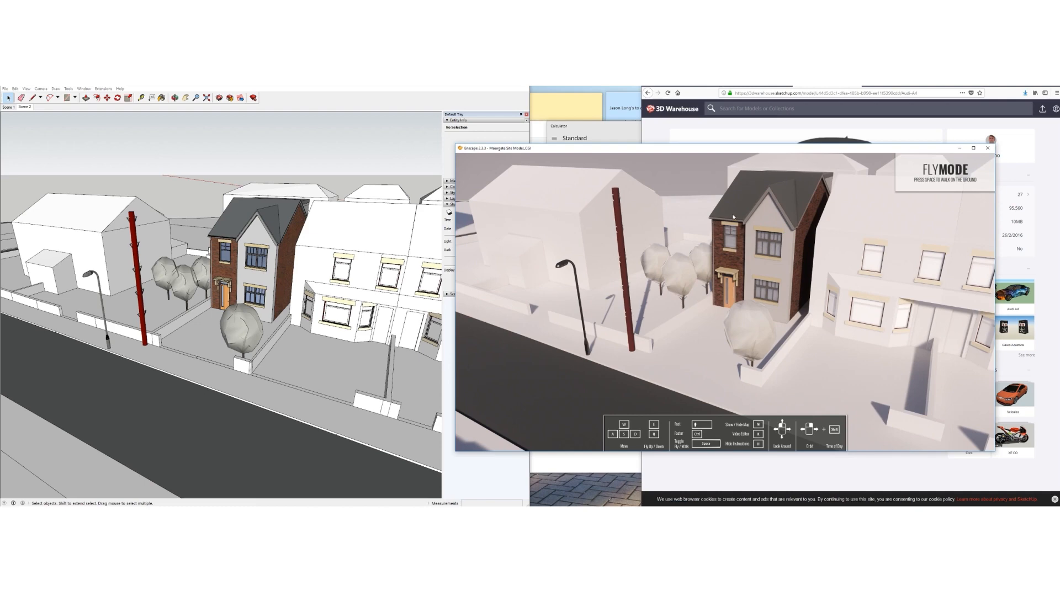
{"action": "left_click_drag", "start_coordinate": [719, 155], "coordinate": [715, 156]}
{"action": "left_click", "coordinate": [820, 87]}
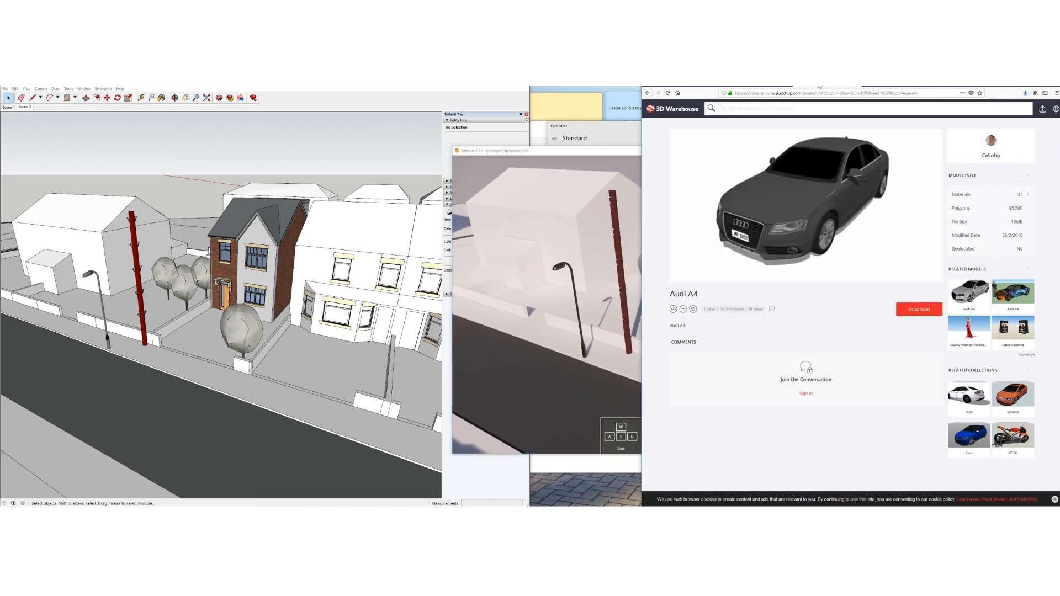
{"action": "left_click", "coordinate": [189, 506]}
{"action": "left_click", "coordinate": [206, 498]}
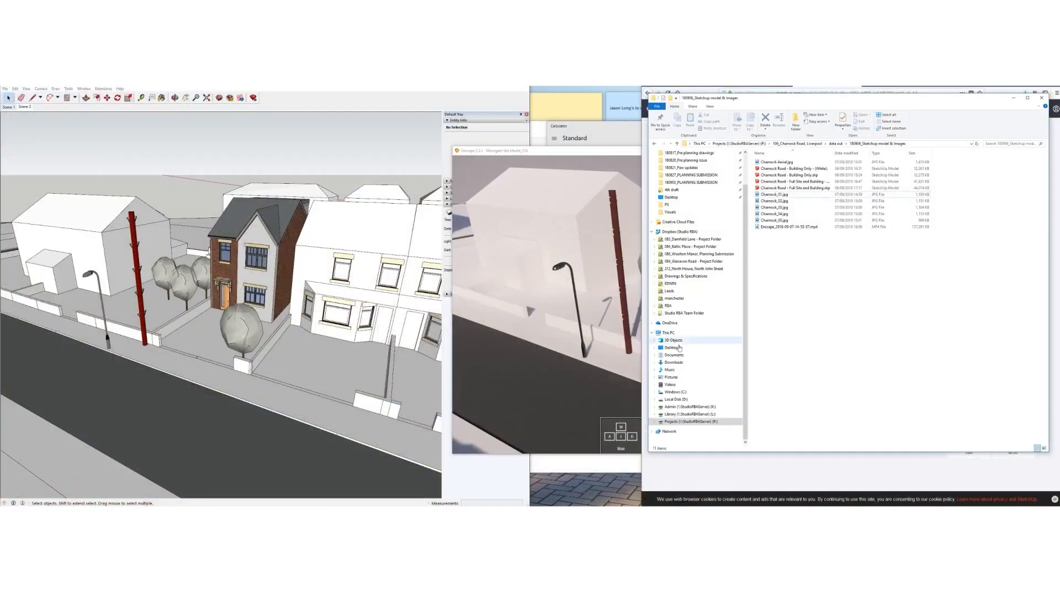
Open Audi+A4+B8.skp from Downloads in a second window and select the whole car
{"action": "left_click", "coordinate": [673, 363]}
{"action": "left_click", "coordinate": [775, 162]}
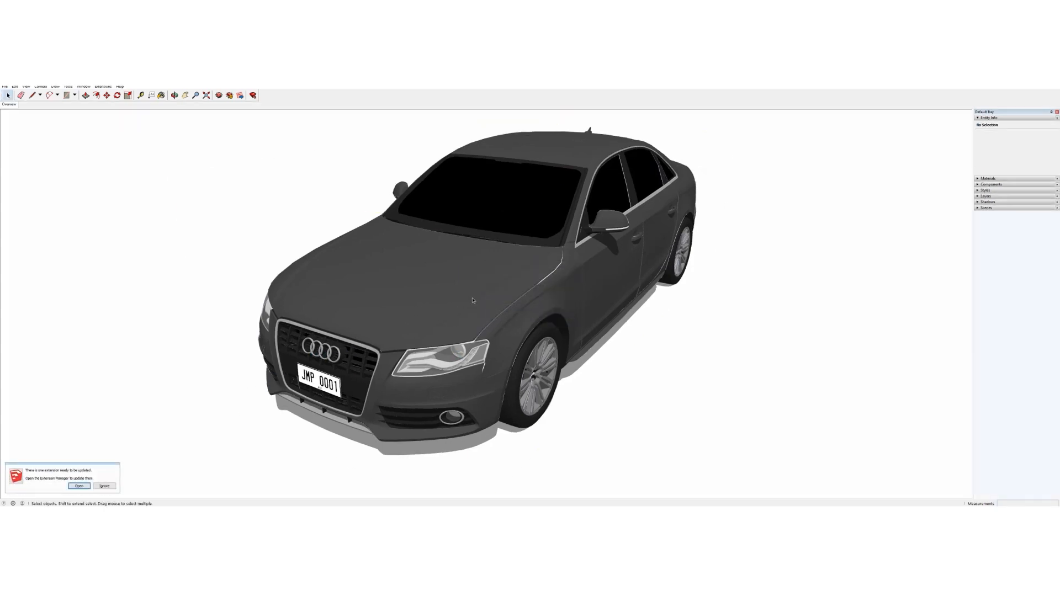
{"action": "left_click", "coordinate": [529, 279]}
{"action": "scroll", "coordinate": [532, 278], "scroll_direction": "down", "scroll_amount": 5}
{"action": "middle_click_drag", "start_coordinate": [532, 278], "coordinate": [435, 308]}
{"action": "scroll", "coordinate": [435, 308], "scroll_direction": "up", "scroll_amount": 1}
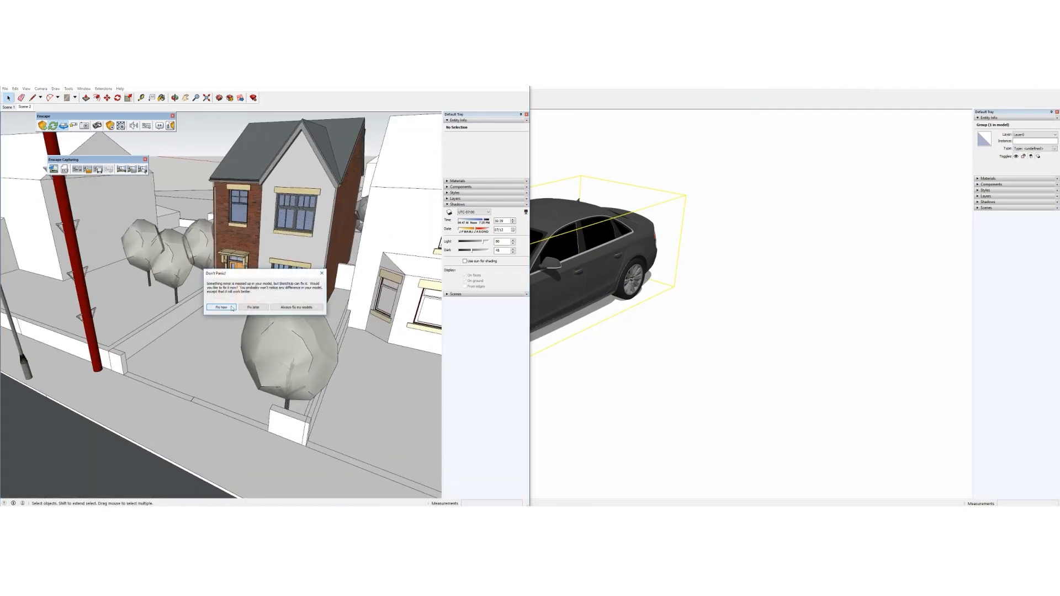
Let the street model fix its errors, then paste the Audi beside the driveway
{"action": "left_click", "coordinate": [221, 307]}
{"action": "key", "text": "ctrl+v"}
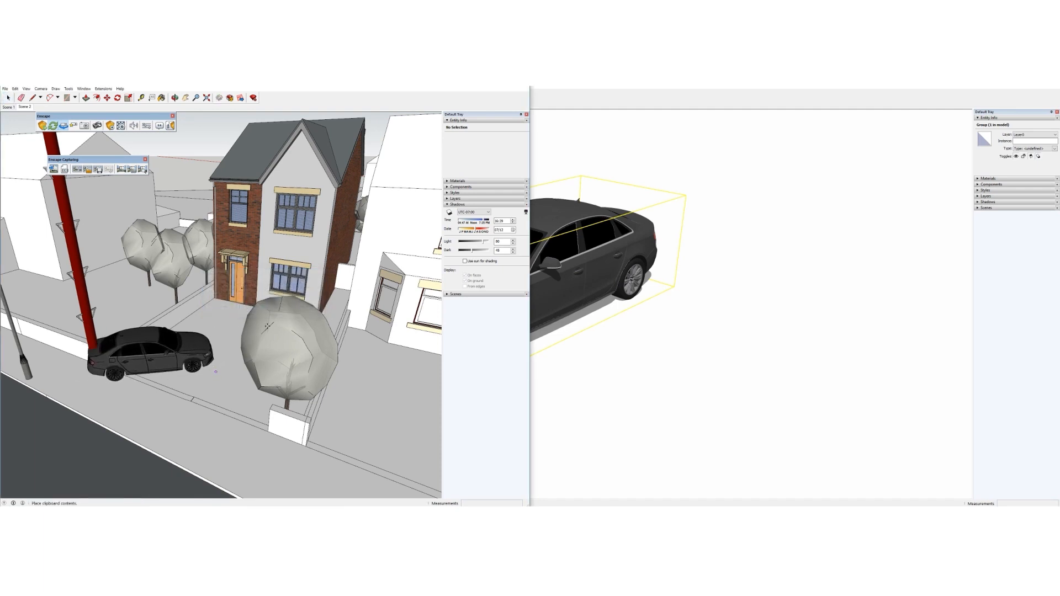
{"action": "left_click", "coordinate": [216, 371]}
{"action": "key", "text": "m"}
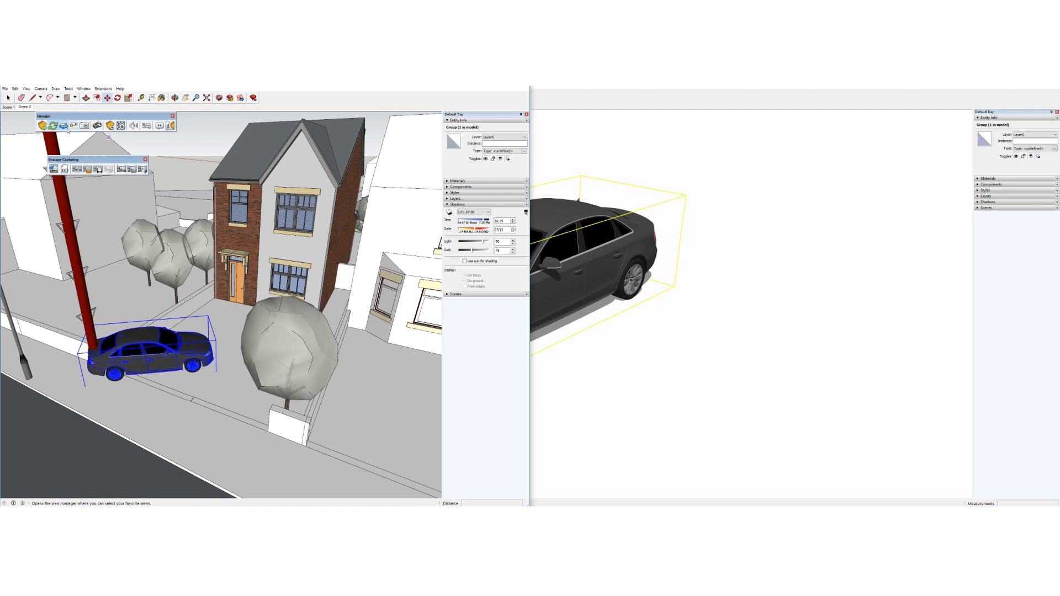
{"action": "middle_click_drag", "start_coordinate": [215, 371], "coordinate": [257, 331]}
Rotate the Audi so it lines up lengthwise with the driveway
{"action": "key", "text": "q"}
{"action": "left_click", "coordinate": [253, 321]}
{"action": "left_click", "coordinate": [267, 311]}
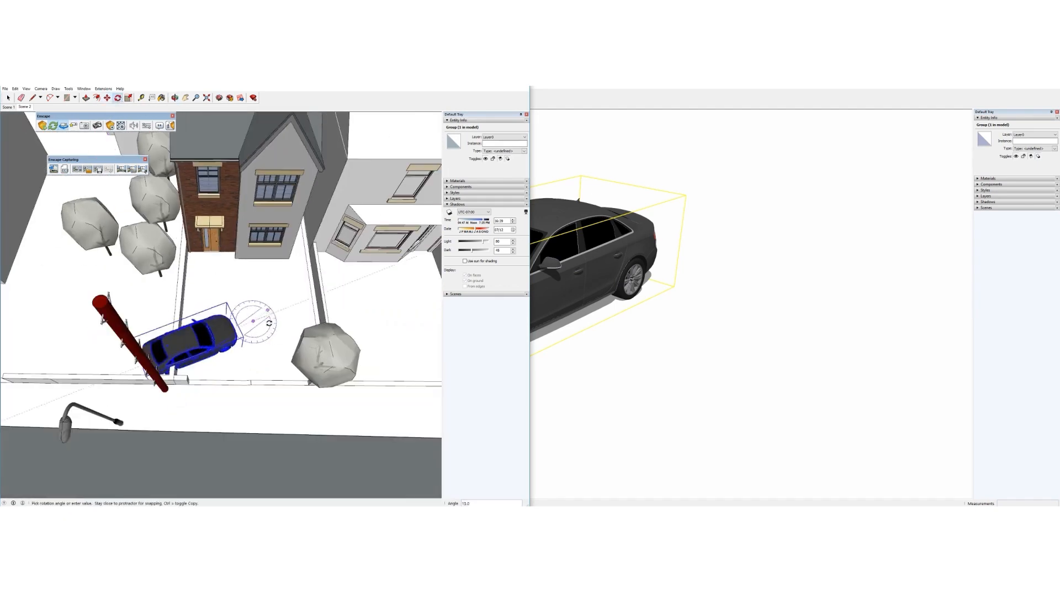
{"action": "left_click", "coordinate": [254, 351]}
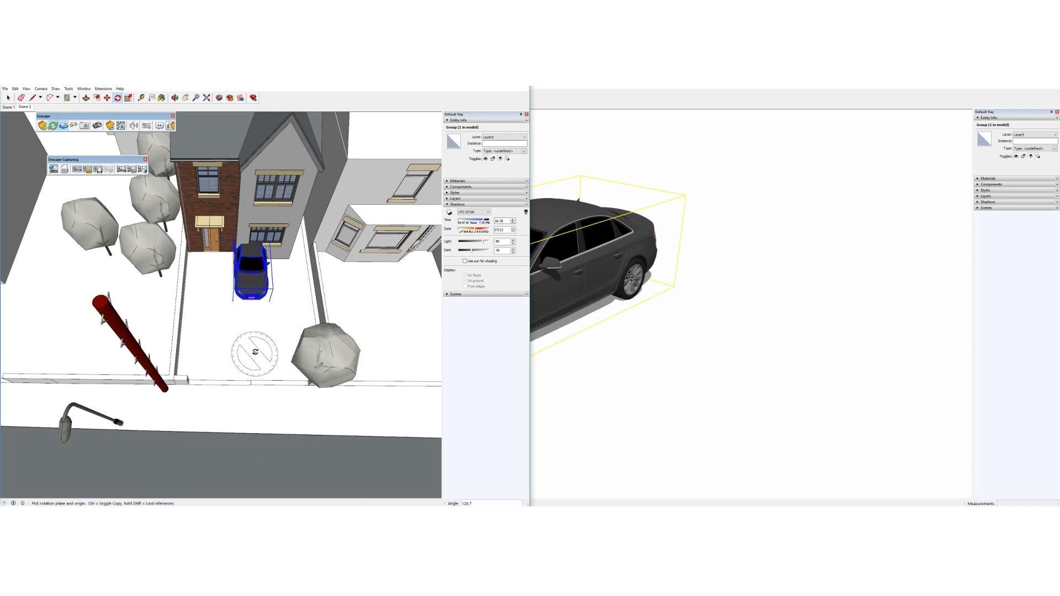
Move the Audi onto the brick house's driveway
{"action": "key", "text": "m"}
{"action": "left_click", "coordinate": [280, 317]}
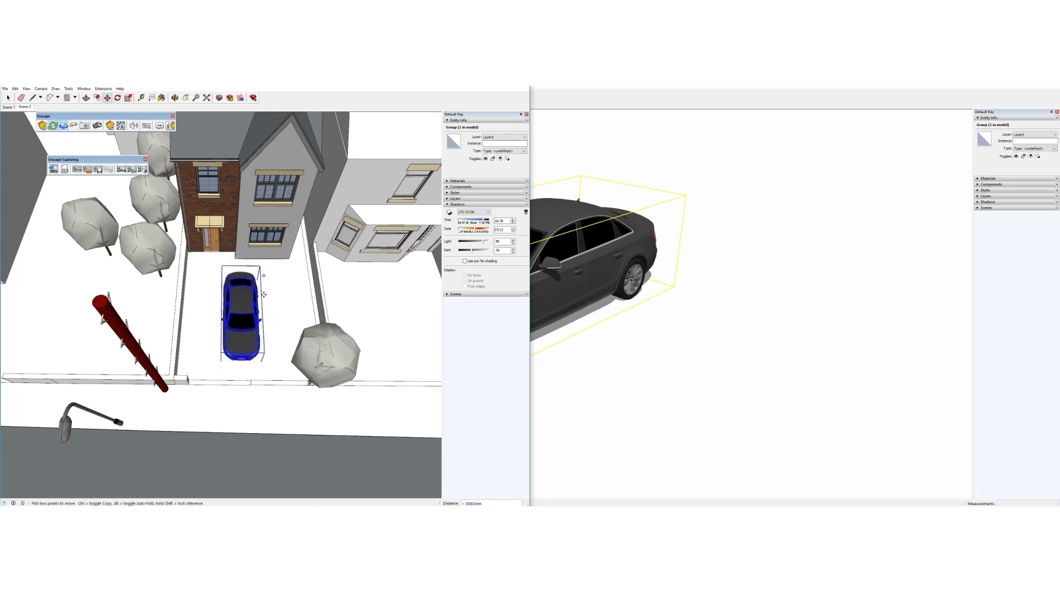
{"action": "middle_click_drag", "start_coordinate": [292, 282], "coordinate": [270, 320]}
{"action": "key", "text": "space"}
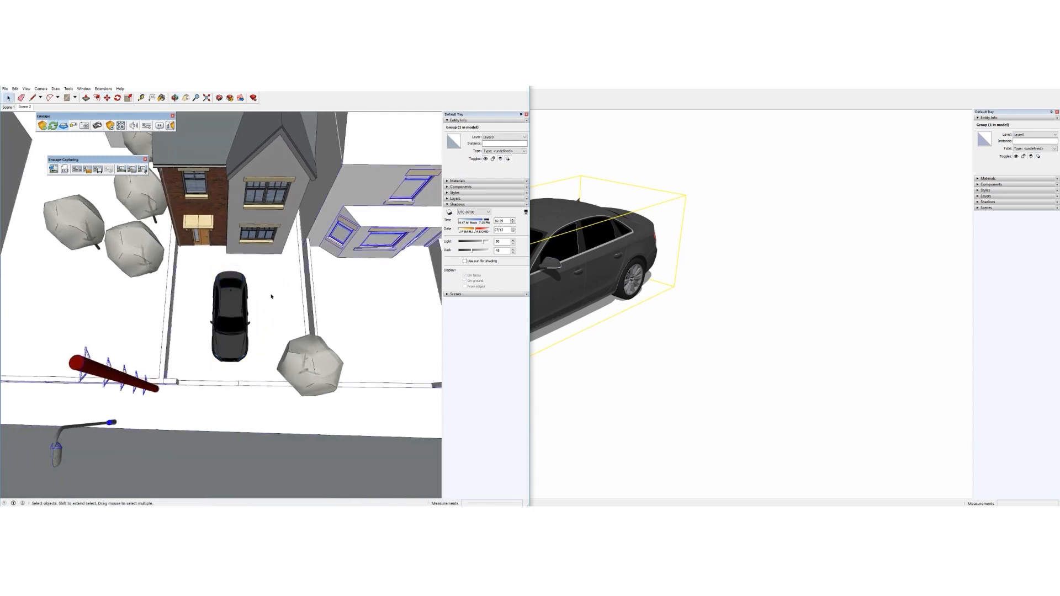
Inside the ground group, draw a line splitting off the patch beside the driveway
{"action": "double_click", "coordinate": [260, 299]}
{"action": "left_click", "coordinate": [260, 299]}
{"action": "key", "text": "r"}
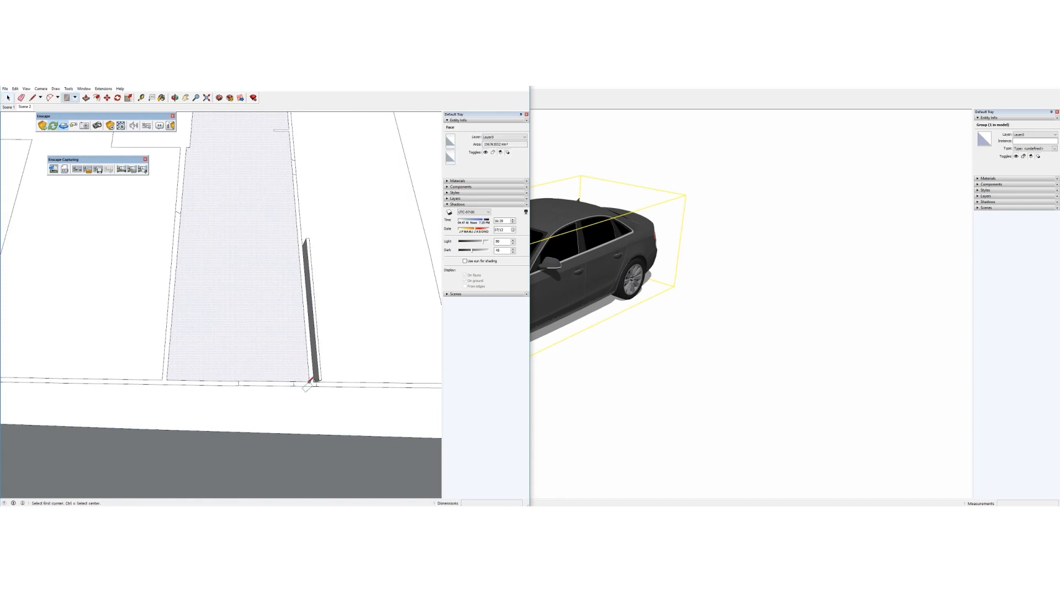
{"action": "left_click", "coordinate": [309, 382]}
{"action": "key", "text": "Escape"}
{"action": "key", "text": "l"}
{"action": "left_click", "coordinate": [301, 265]}
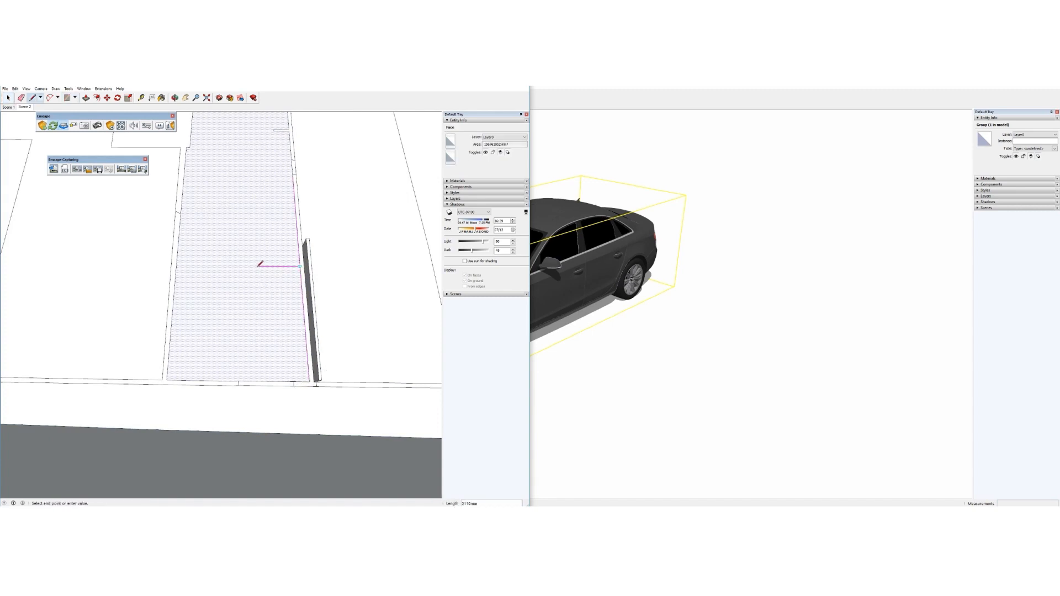
{"action": "left_click", "coordinate": [256, 381]}
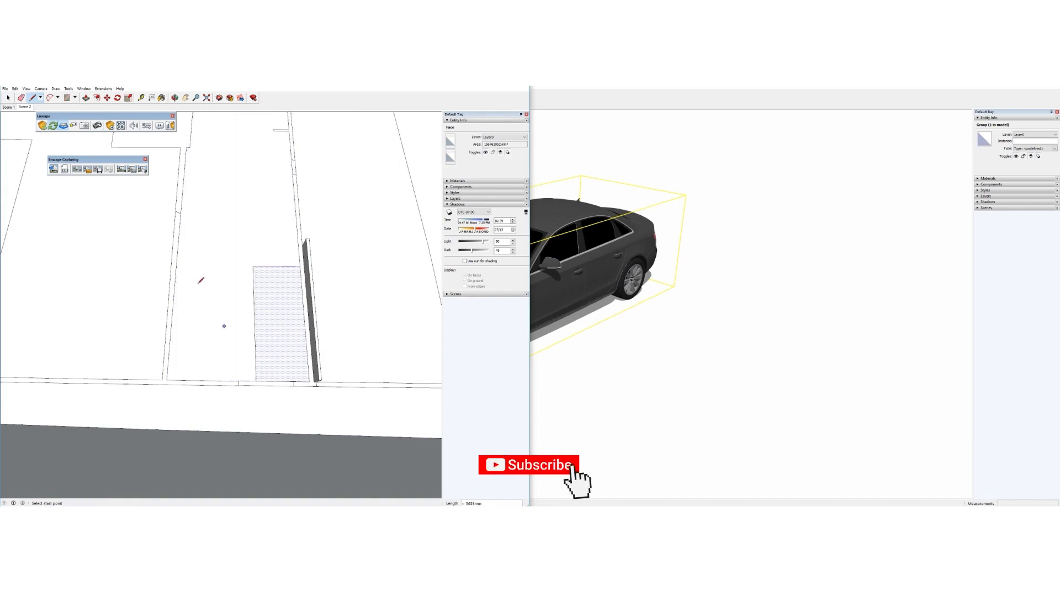
{"action": "key", "text": "space"}
Paint the new ground patch with the green Color F07 swatch
{"action": "middle_click_drag", "start_coordinate": [254, 298], "coordinate": [153, 179]}
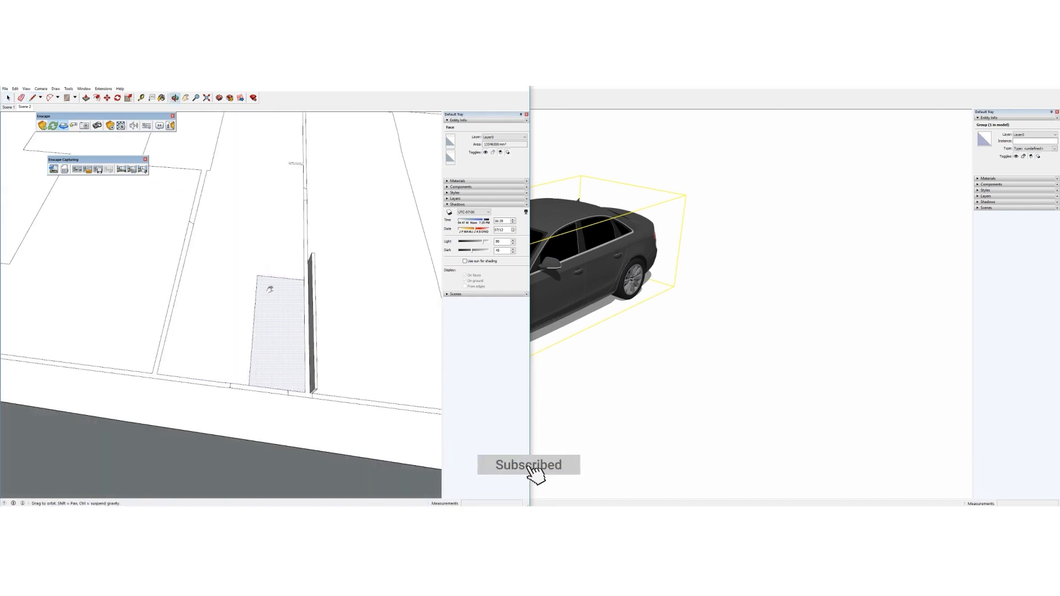
{"action": "scroll", "coordinate": [270, 289], "scroll_direction": "down", "scroll_amount": 2}
{"action": "middle_click_drag", "start_coordinate": [313, 245], "coordinate": [260, 302]}
{"action": "scroll", "coordinate": [260, 303], "scroll_direction": "up", "scroll_amount": 3}
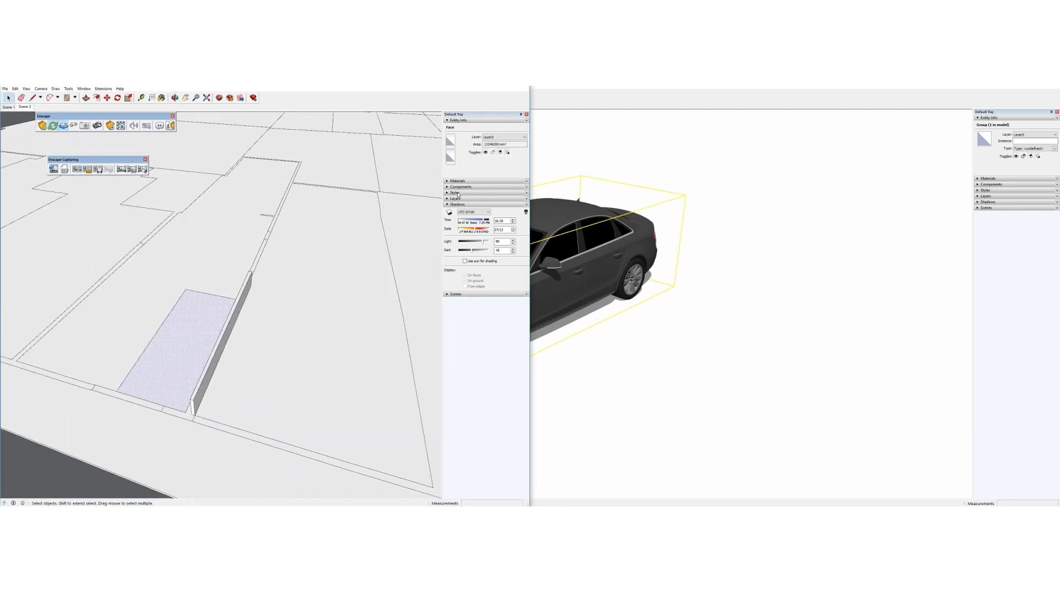
{"action": "left_click", "coordinate": [457, 205]}
{"action": "left_click", "coordinate": [447, 181]}
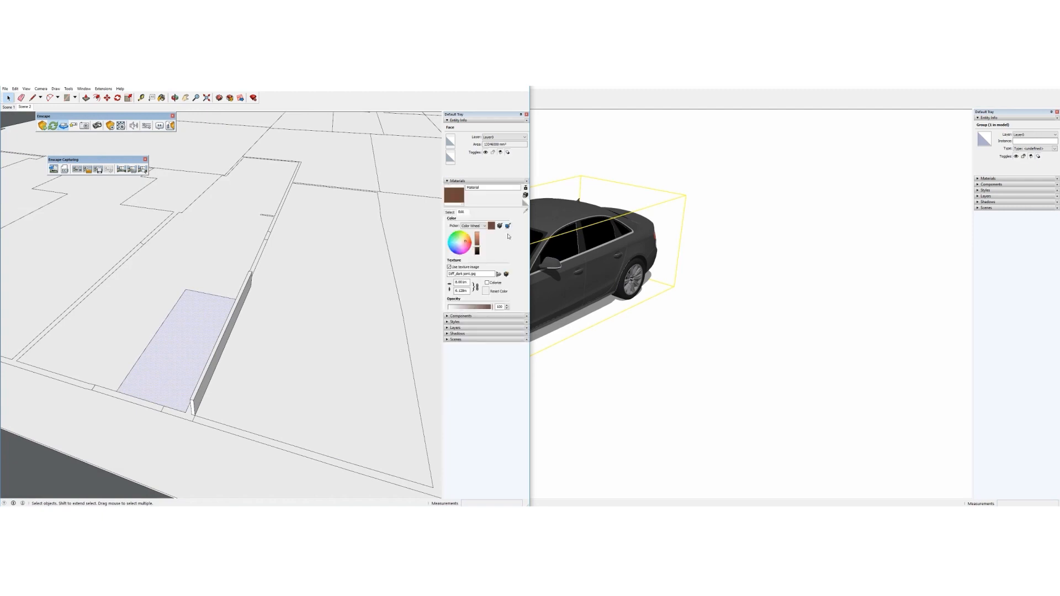
{"action": "scroll", "coordinate": [475, 271], "scroll_direction": "up", "scroll_amount": 10}
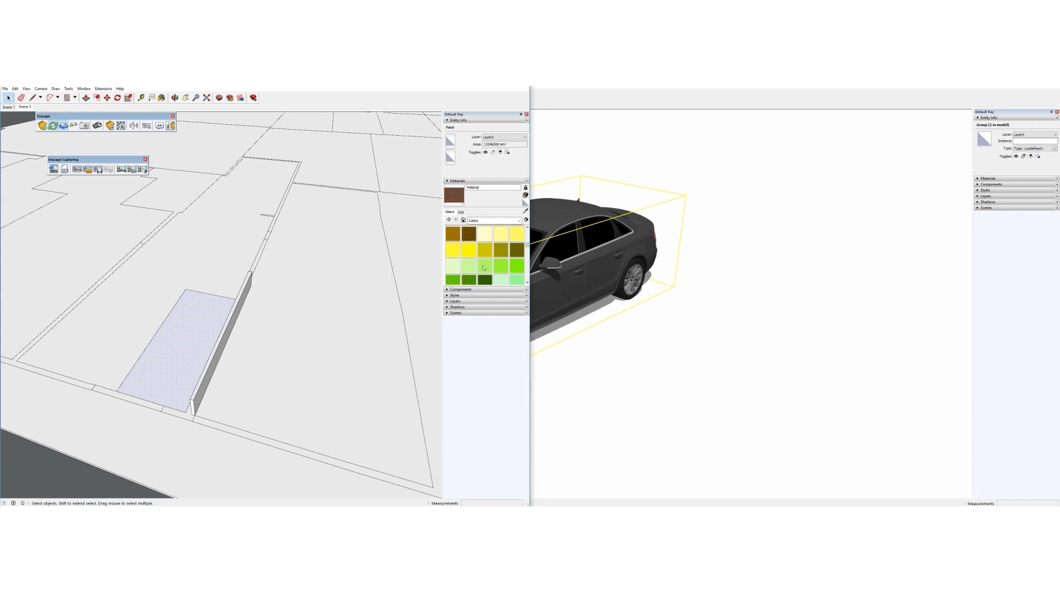
{"action": "scroll", "coordinate": [499, 256], "scroll_direction": "down", "scroll_amount": 2}
{"action": "left_click", "coordinate": [453, 246]}
{"action": "left_click", "coordinate": [215, 339]}
{"action": "left_click", "coordinate": [9, 99]}
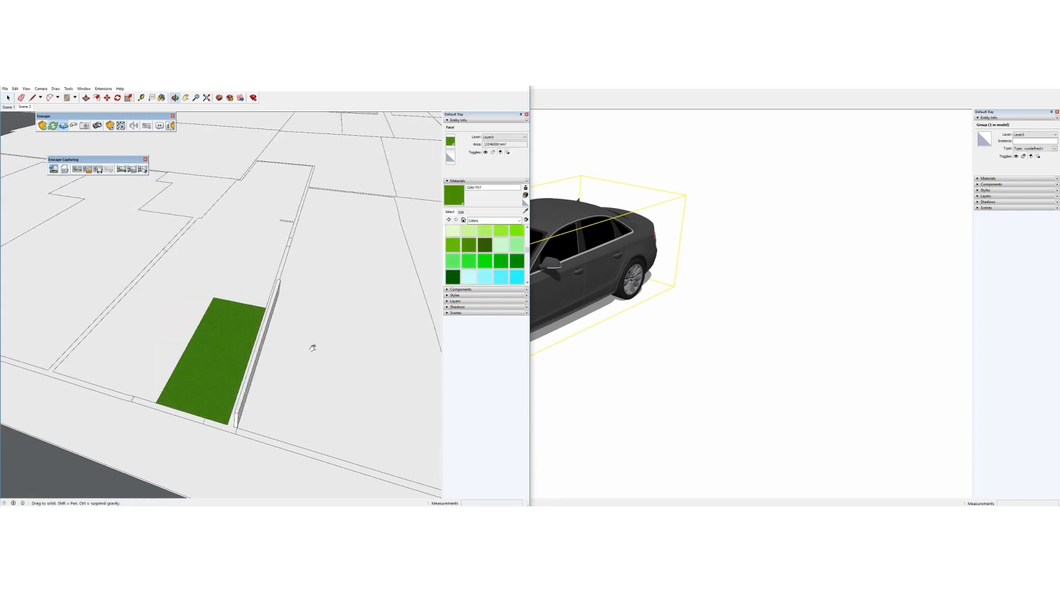
Close the ground group and view the house from a low frontal angle
{"action": "scroll", "coordinate": [310, 346], "scroll_direction": "down", "scroll_amount": 10}
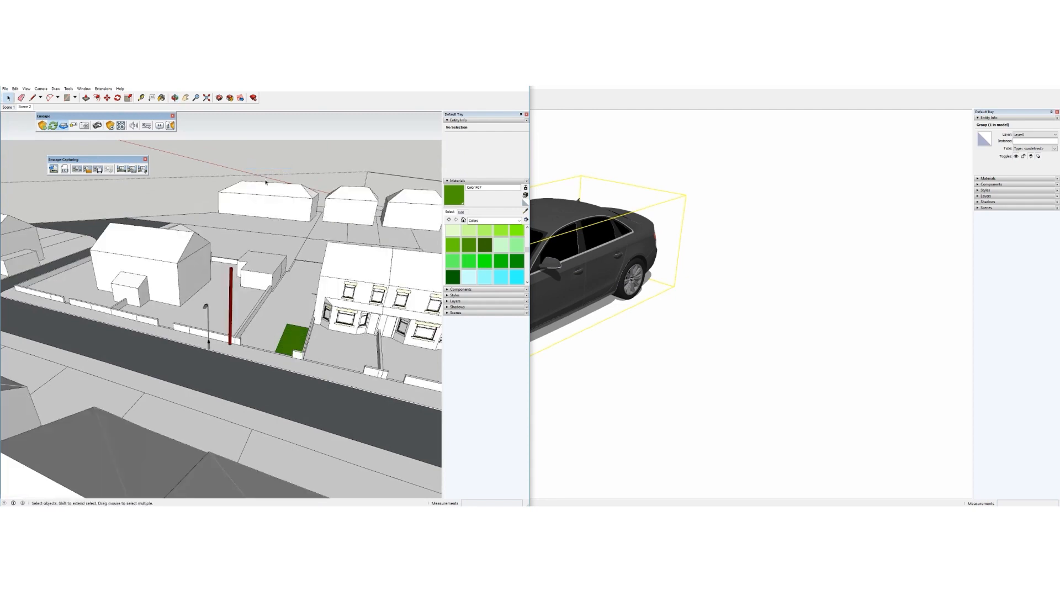
{"action": "right_click", "coordinate": [259, 141]}
{"action": "left_click", "coordinate": [268, 147]}
{"action": "scroll", "coordinate": [280, 335], "scroll_direction": "up", "scroll_amount": 5}
{"action": "scroll", "coordinate": [280, 335], "scroll_direction": "up", "scroll_amount": 1}
{"action": "middle_click_drag", "start_coordinate": [280, 335], "coordinate": [273, 303]}
{"action": "scroll", "coordinate": [272, 302], "scroll_direction": "up", "scroll_amount": 2}
{"action": "scroll", "coordinate": [271, 302], "scroll_direction": "up", "scroll_amount": 4}
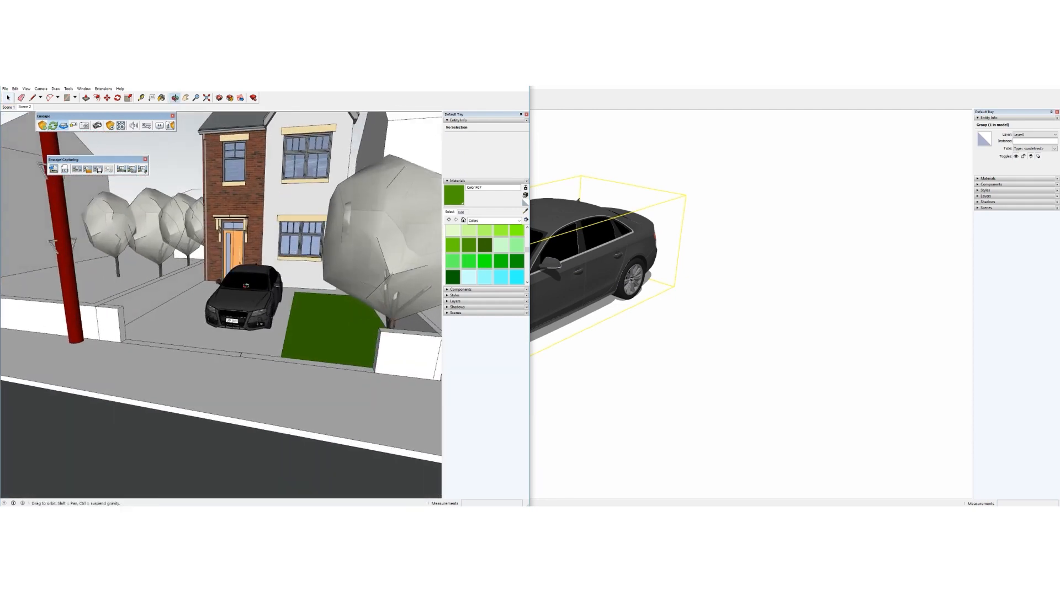
Close the separate Audi A4 SketchUp window
{"action": "left_click", "coordinate": [232, 512]}
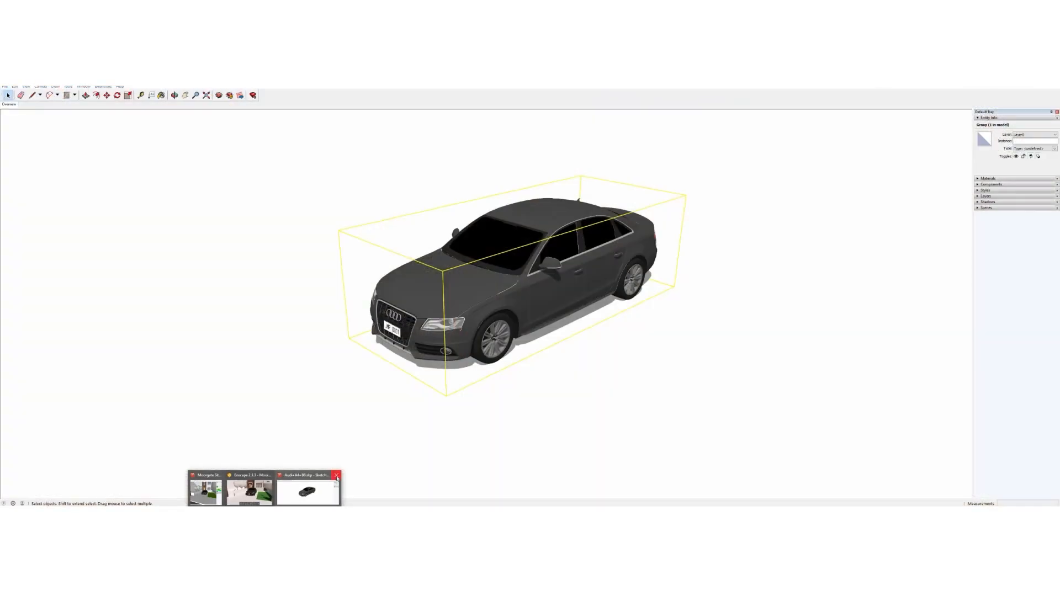
{"action": "left_click", "coordinate": [337, 476]}
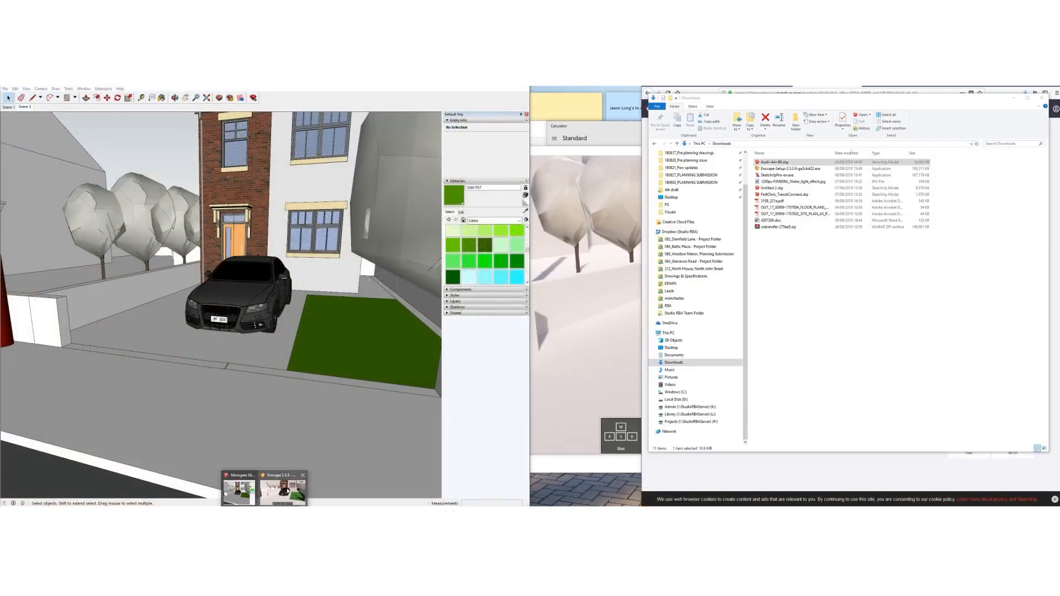
{"action": "mouse_move", "coordinate": [243, 313]}
{"action": "middle_mouse_down", "text": "shift"}
{"action": "mouse_move", "coordinate": [219, 332]}
{"action": "mouse_move", "coordinate": [226, 322]}
{"action": "middle_mouse_up", "text": "shift"}
Sample the car body's paint material and rename it Black carpaint
{"action": "scroll", "coordinate": [227, 298], "scroll_direction": "up", "scroll_amount": 4}
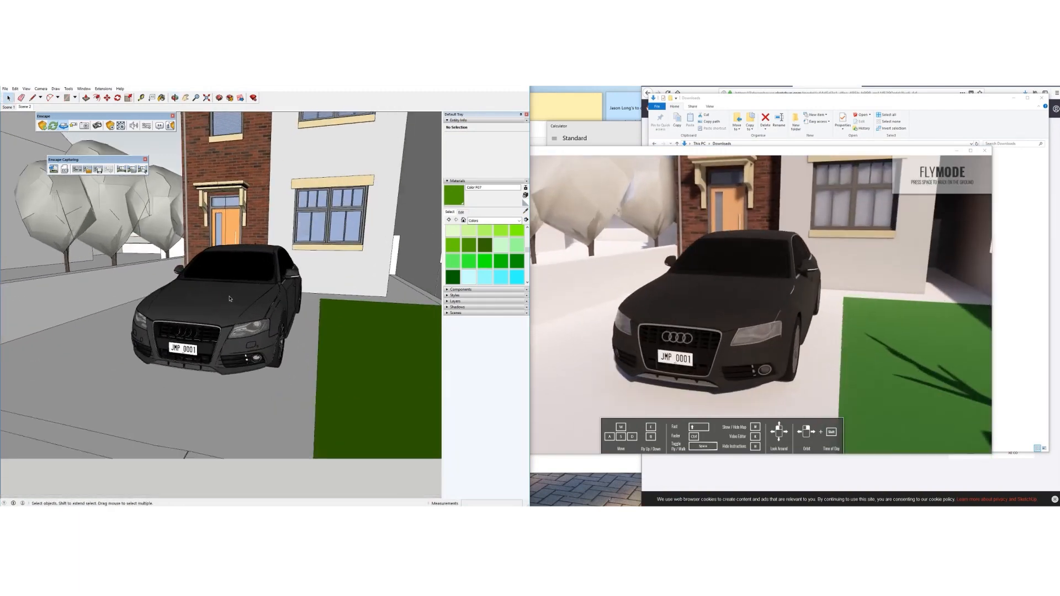
{"action": "left_click", "coordinate": [526, 211]}
{"action": "left_click", "coordinate": [226, 298]}
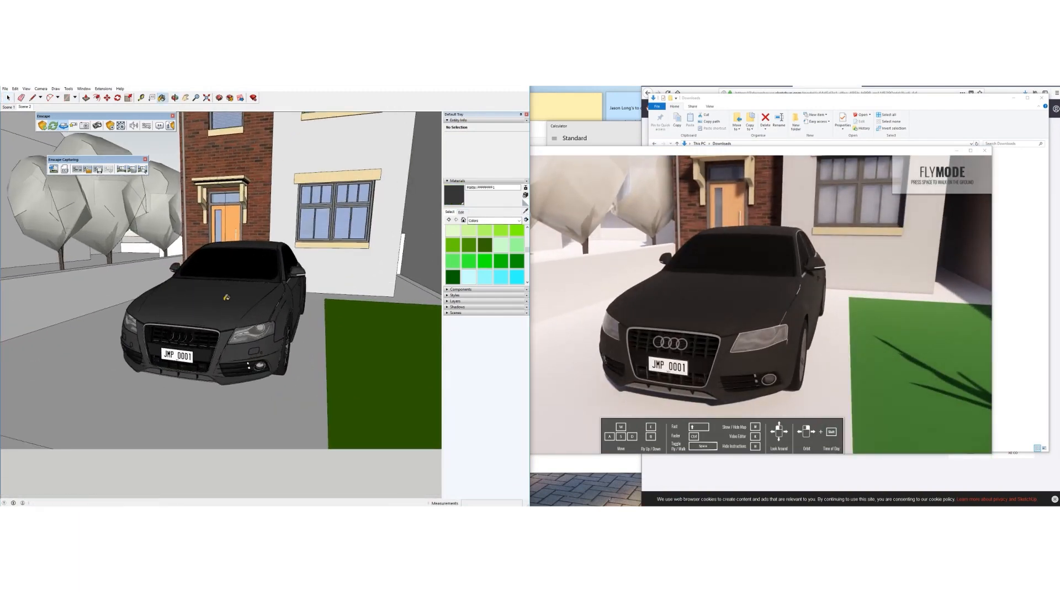
{"action": "left_click_drag", "start_coordinate": [518, 188], "coordinate": [426, 190]}
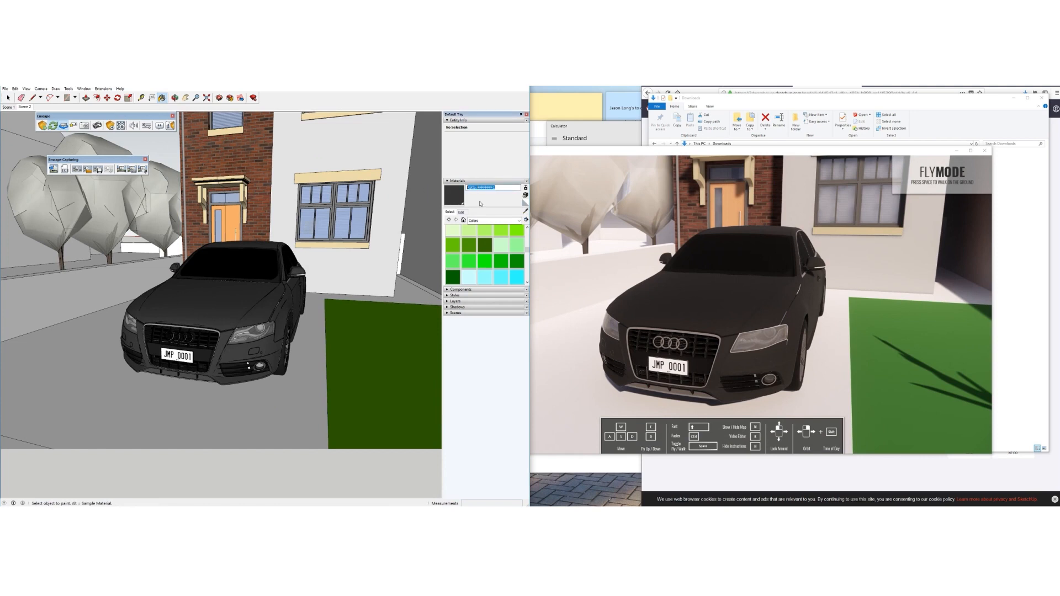
{"action": "type", "text": "Black marble"}
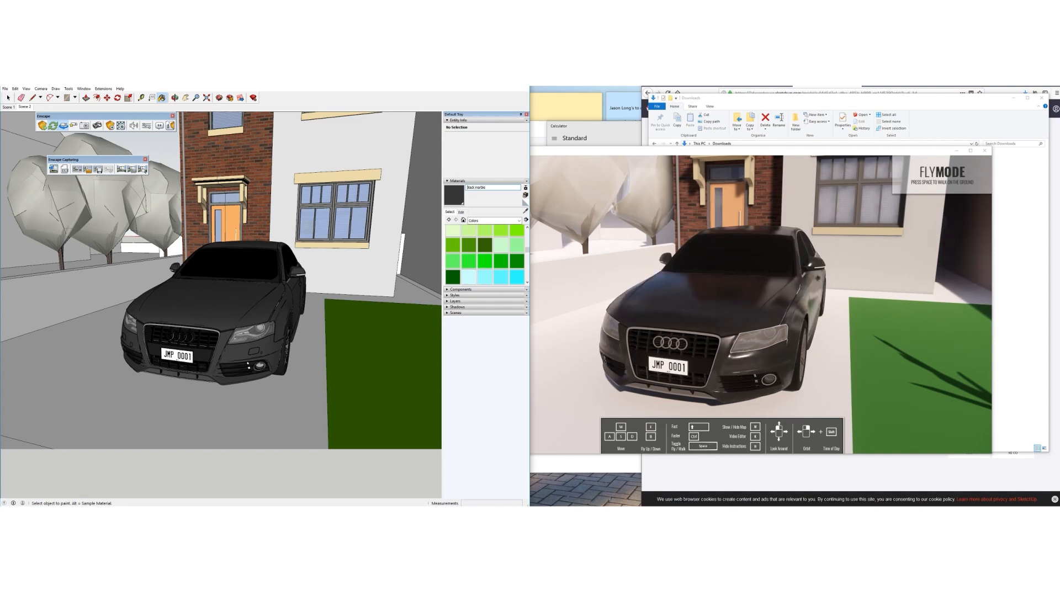
{"action": "double_click", "coordinate": [481, 187]}
{"action": "type", "text": "carpaint"}
{"action": "key", "text": "Return"}
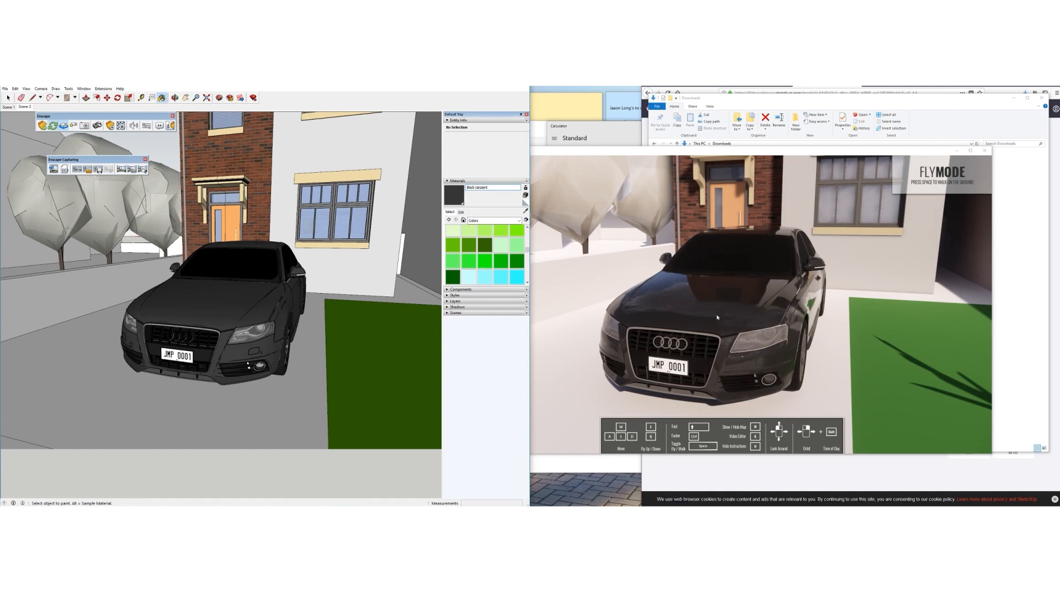
{"action": "scroll", "coordinate": [231, 315], "scroll_direction": "down", "scroll_amount": 5}
{"action": "scroll", "coordinate": [231, 316], "scroll_direction": "up", "scroll_amount": 5}
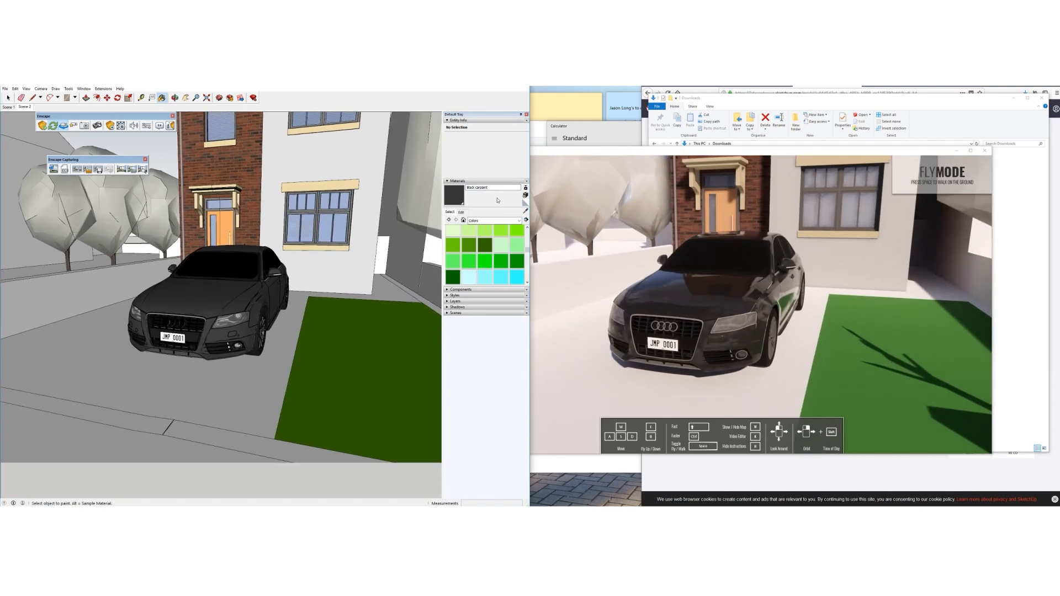
{"action": "left_click", "coordinate": [480, 187]}
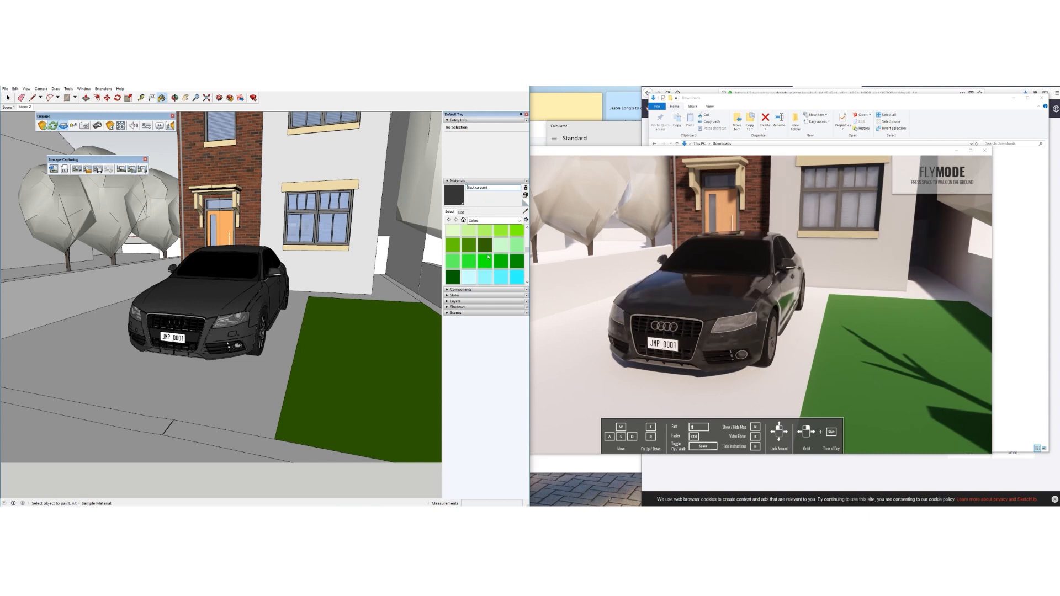
Sample the windscreen material and start renaming it Car glass
{"action": "left_click", "coordinate": [526, 212]}
{"action": "left_click", "coordinate": [228, 266]}
{"action": "double_click", "coordinate": [486, 188]}
{"action": "type", "text": "Car glass"}
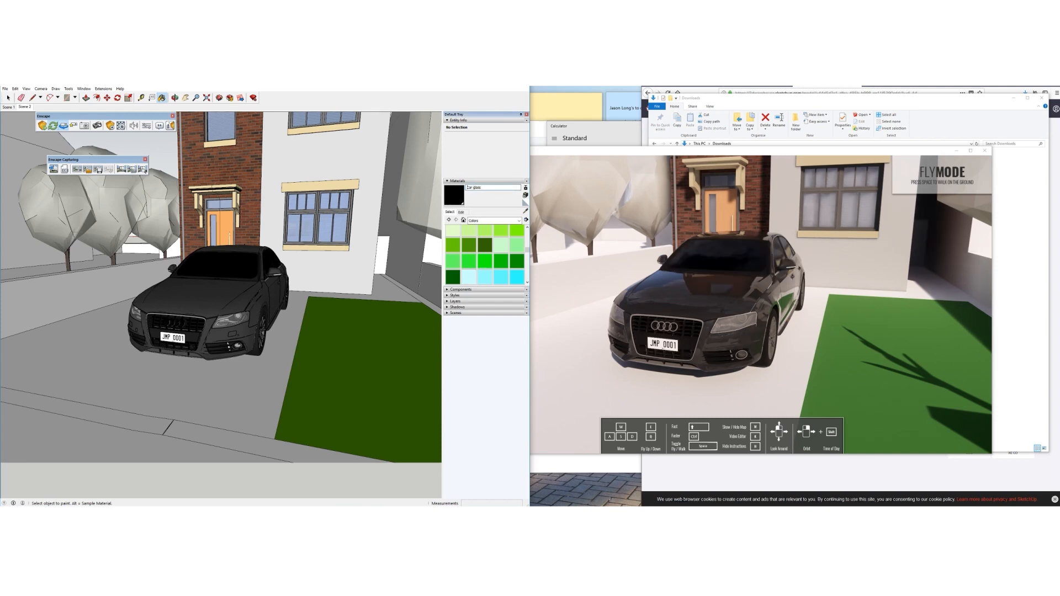
Set the Car glass material's opacity to 25
{"action": "left_click", "coordinate": [460, 213]}
{"action": "left_click_drag", "start_coordinate": [473, 311], "coordinate": [470, 308]}
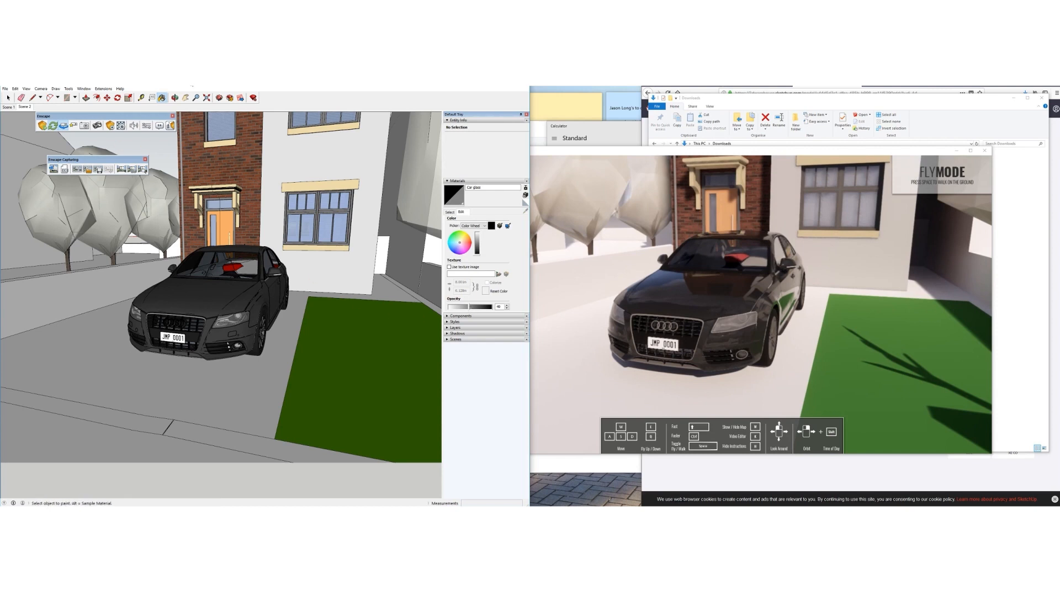
{"action": "left_click", "coordinate": [450, 213]}
Rename the lawn material Color F07 grass and set its HLS colour to L 40, S 80
{"action": "left_click", "coordinate": [327, 344], "text": "alt"}
{"action": "left_click", "coordinate": [486, 187]}
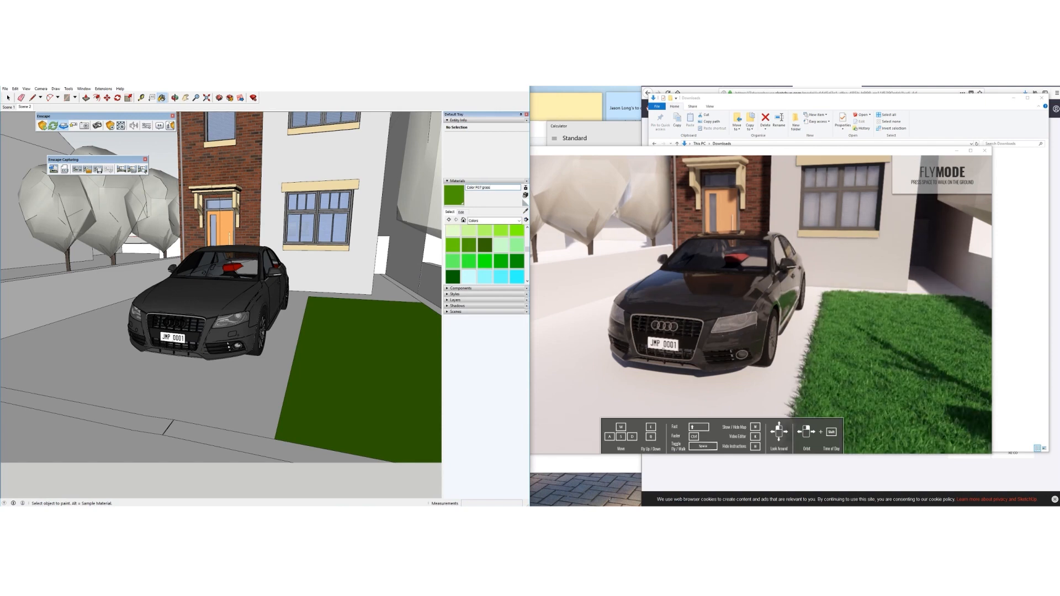
{"action": "left_click", "coordinate": [461, 212]}
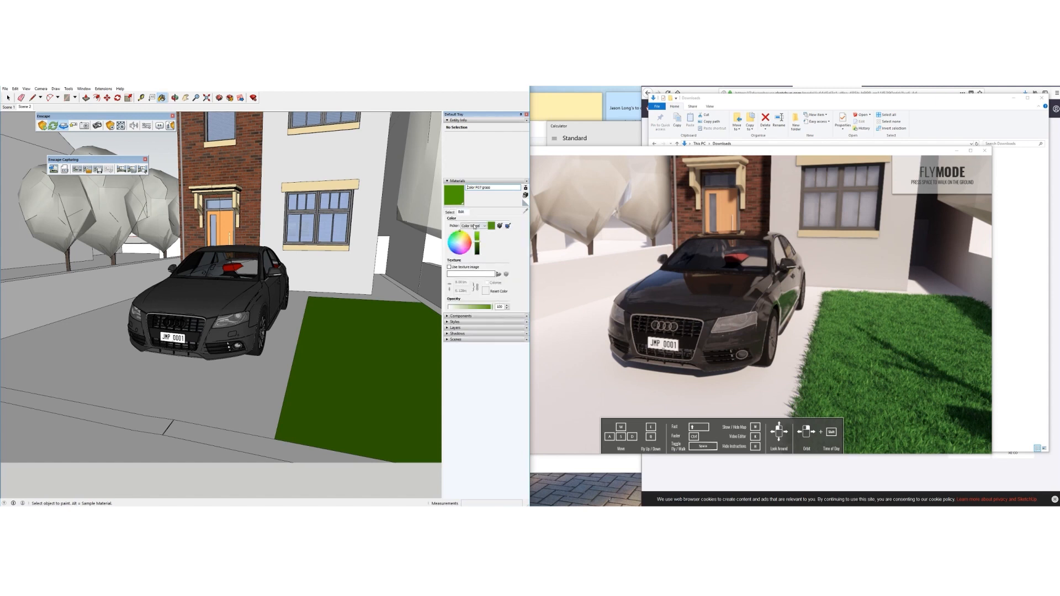
{"action": "left_click", "coordinate": [478, 226]}
{"action": "left_click", "coordinate": [474, 236]}
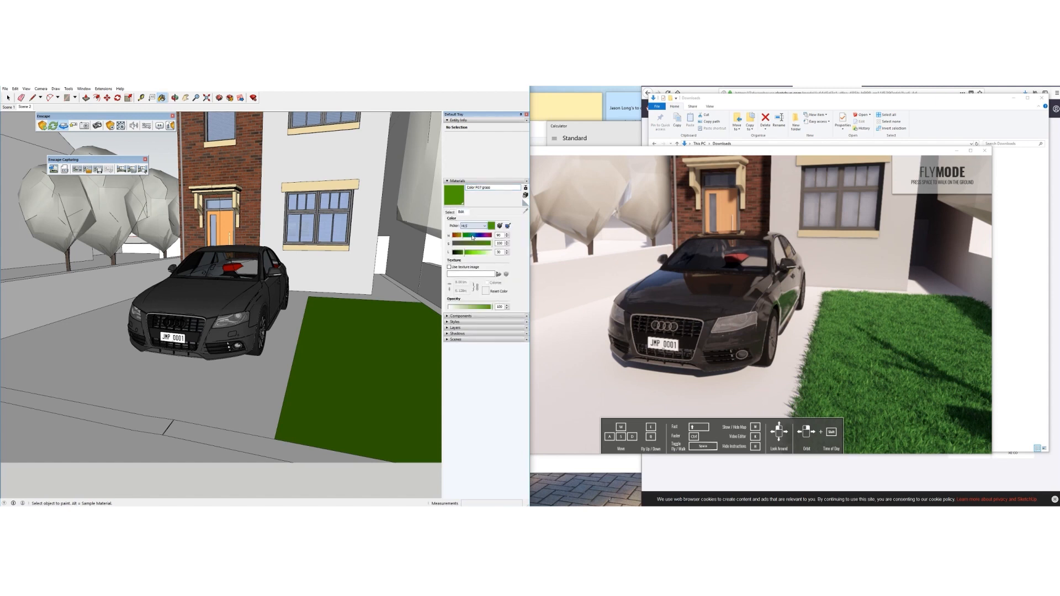
{"action": "mouse_move", "coordinate": [465, 253]}
{"action": "left_mouse_down"}
{"action": "mouse_move", "coordinate": [484, 245]}
{"action": "mouse_move", "coordinate": [463, 239]}
{"action": "left_mouse_up"}
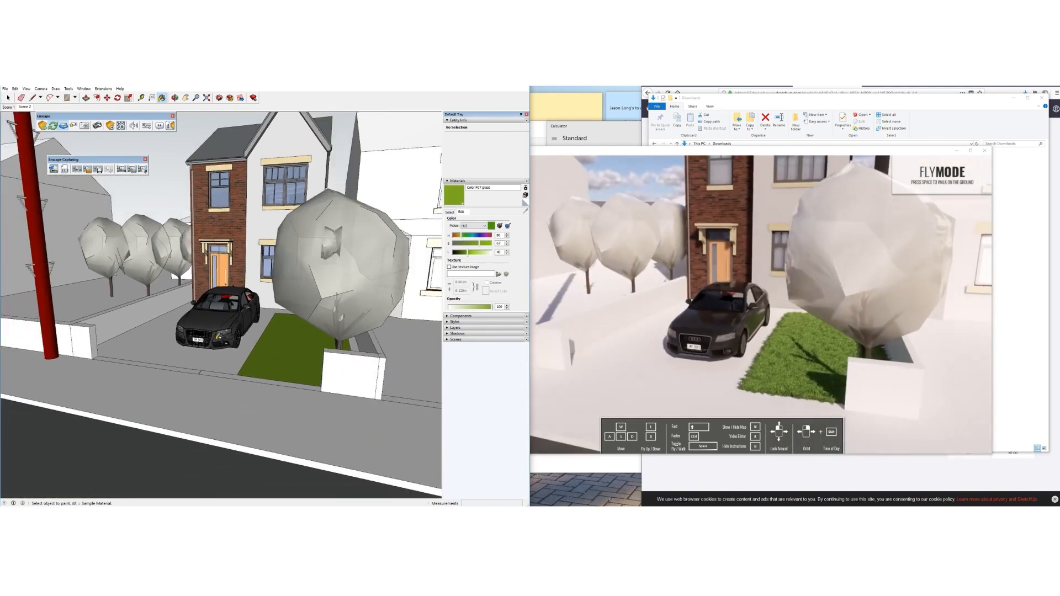
{"action": "scroll", "coordinate": [219, 335], "scroll_direction": "down", "scroll_amount": 2}
{"action": "mouse_move", "coordinate": [219, 336]}
{"action": "middle_mouse_down"}
{"action": "mouse_move", "coordinate": [220, 295]}
{"action": "mouse_move", "coordinate": [233, 319]}
{"action": "mouse_move", "coordinate": [227, 298]}
{"action": "mouse_move", "coordinate": [227, 310]}
{"action": "mouse_move", "coordinate": [238, 308]}
{"action": "middle_mouse_up"}
{"action": "key", "text": "b"}
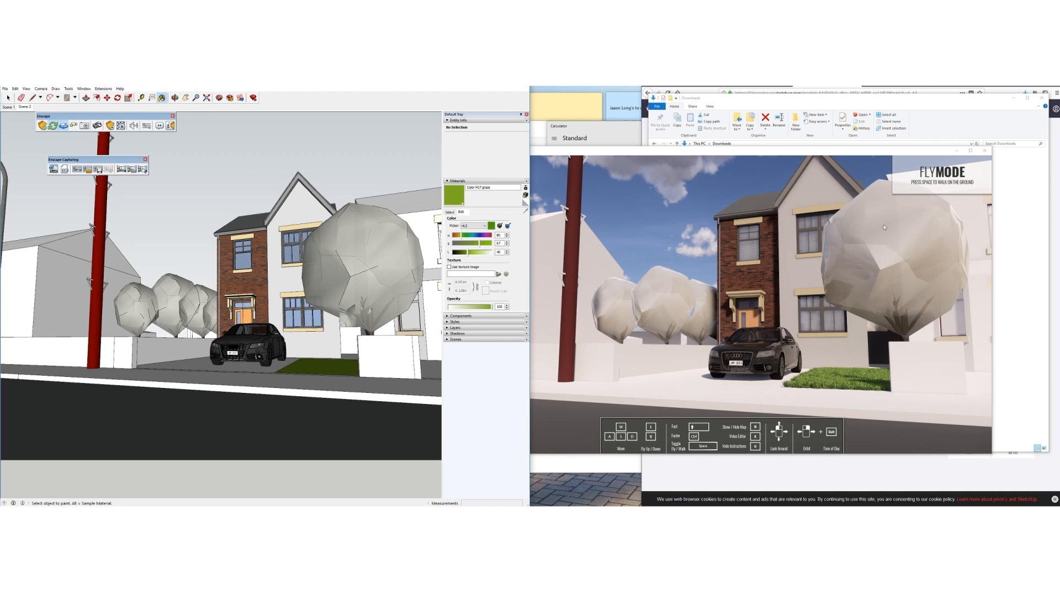
Search 3D Warehouse for 'hi poly tree'
{"action": "left_click", "coordinate": [810, 87]}
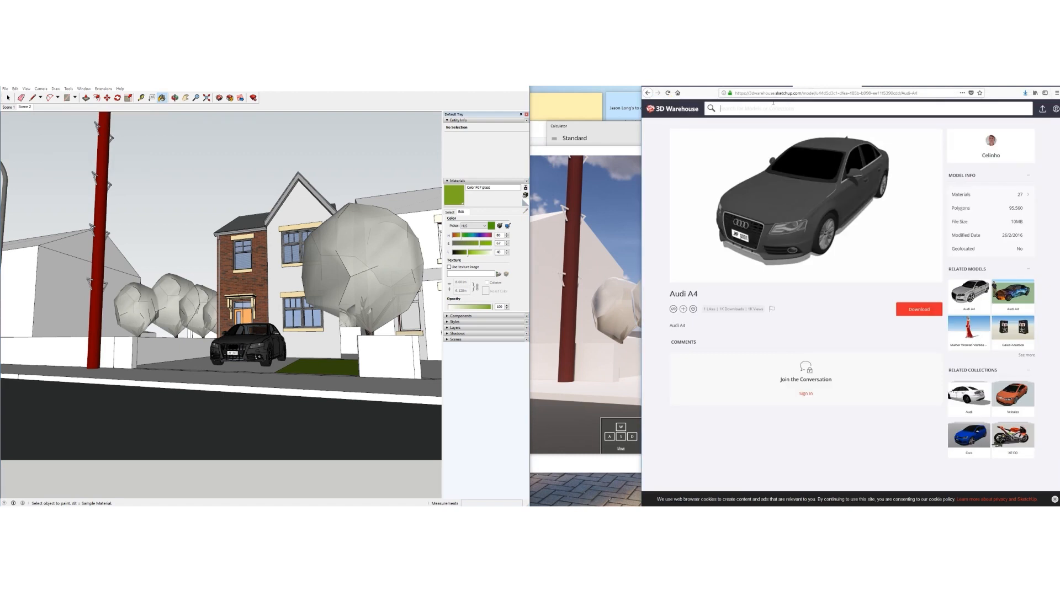
{"action": "type", "text": "hi poly"}
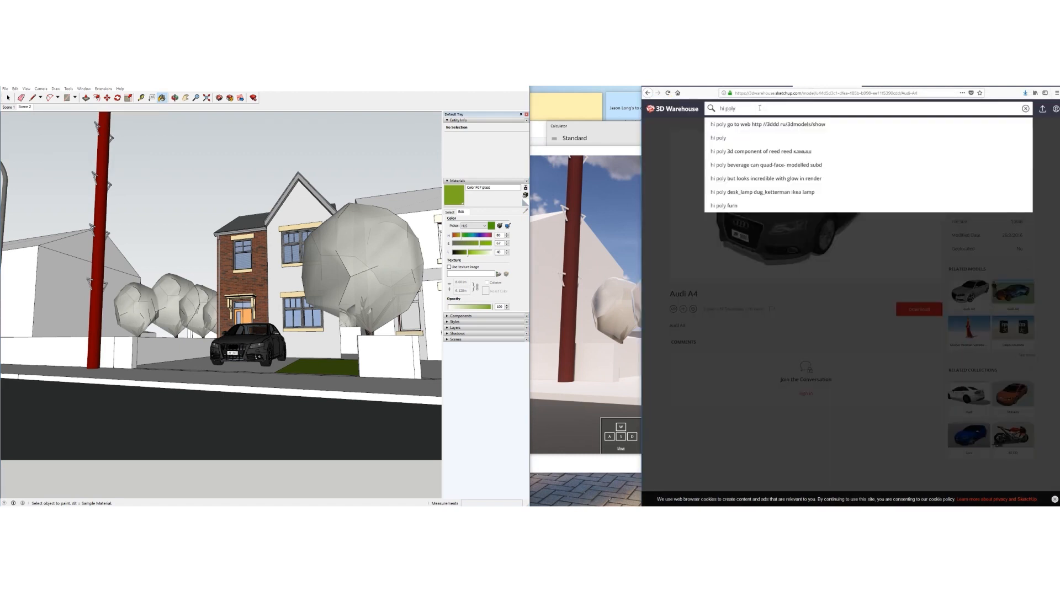
{"action": "type", "text": " tree"}
{"action": "key", "text": "Return"}
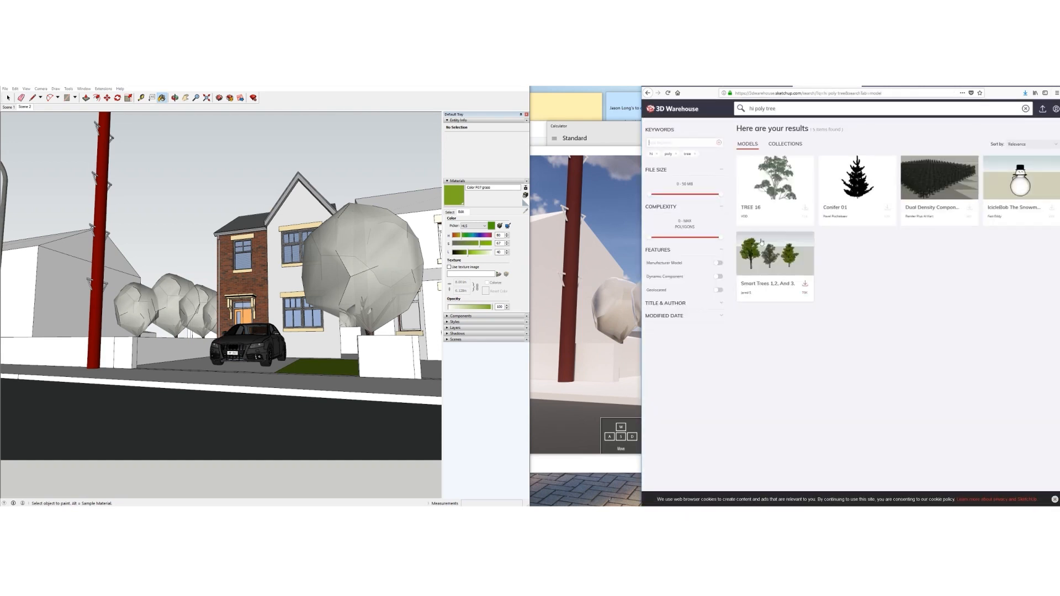
Download Smart Trees 1,2, and 3 in SketchUp format and save it
{"action": "left_click", "coordinate": [767, 260]}
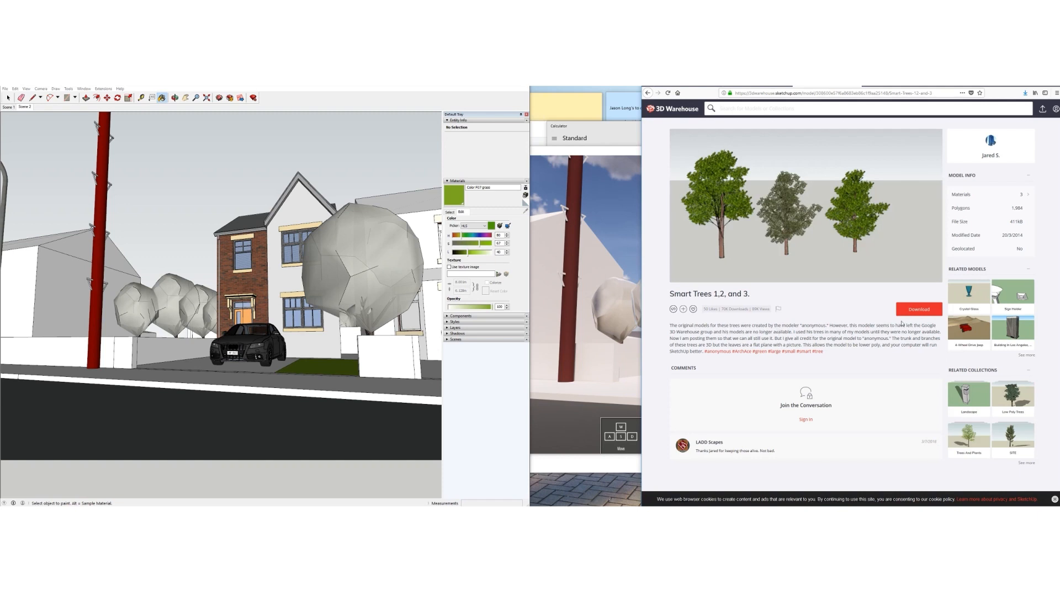
{"action": "left_click", "coordinate": [912, 310]}
{"action": "left_click", "coordinate": [902, 343]}
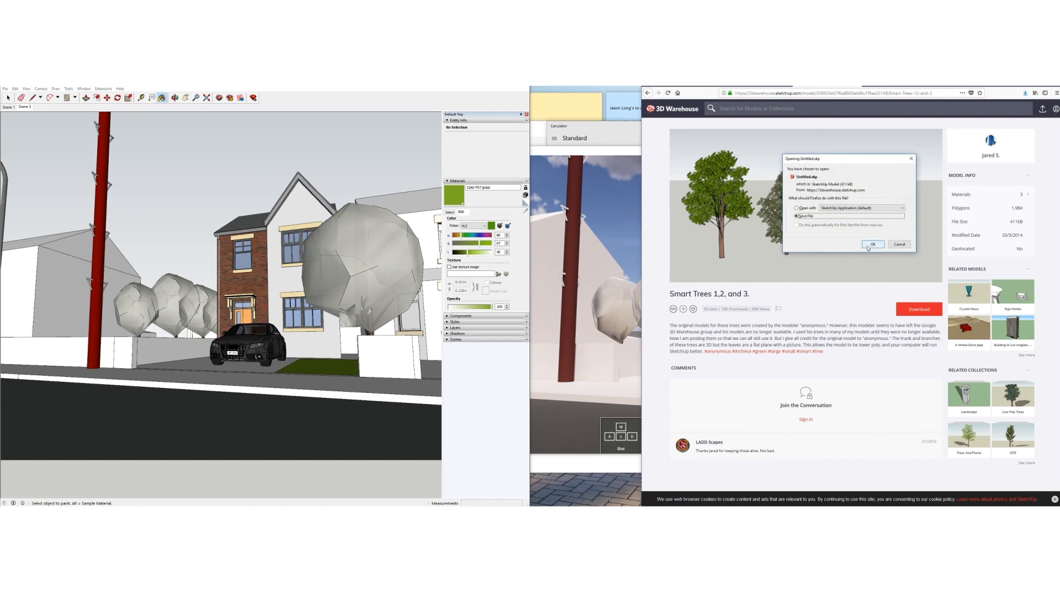
{"action": "left_click", "coordinate": [871, 245]}
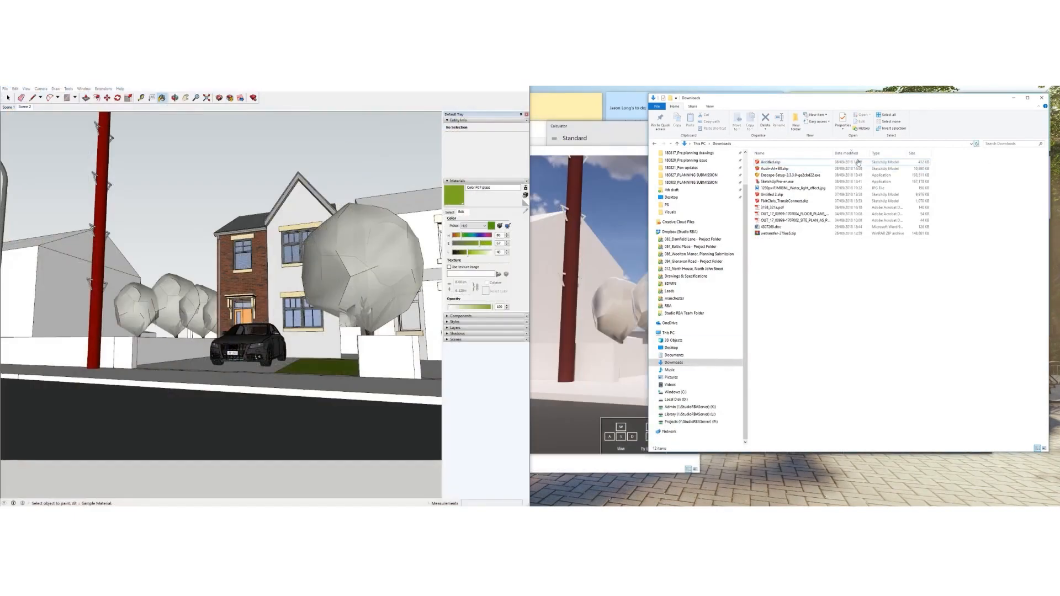
Open Untitled.skp and group the left tree's trunk and leaves into one object
{"action": "left_click", "coordinate": [776, 163]}
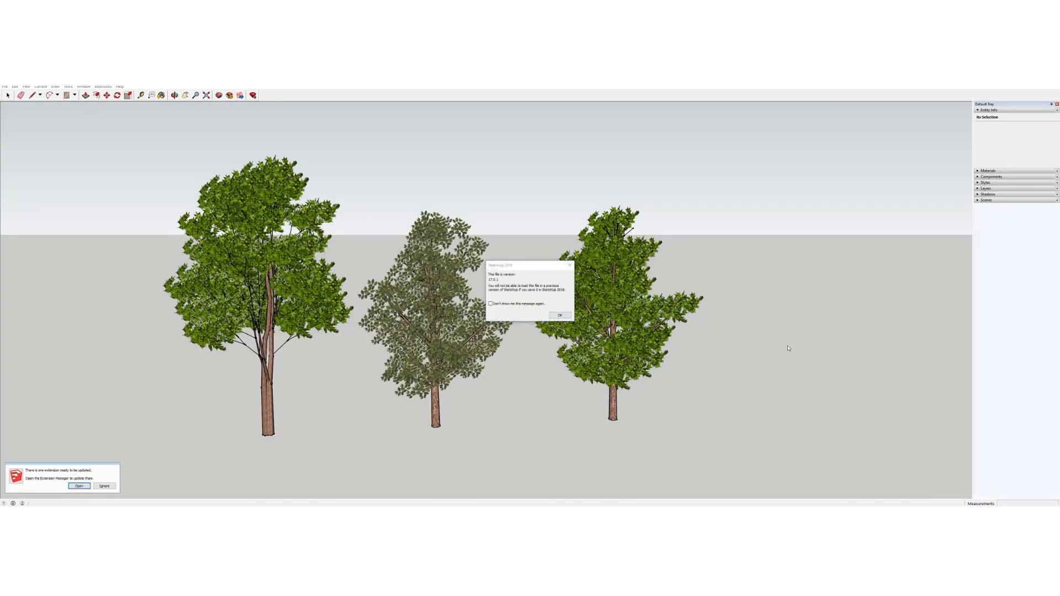
{"action": "left_click", "coordinate": [559, 316]}
{"action": "scroll", "coordinate": [239, 314], "scroll_direction": "up", "scroll_amount": 6}
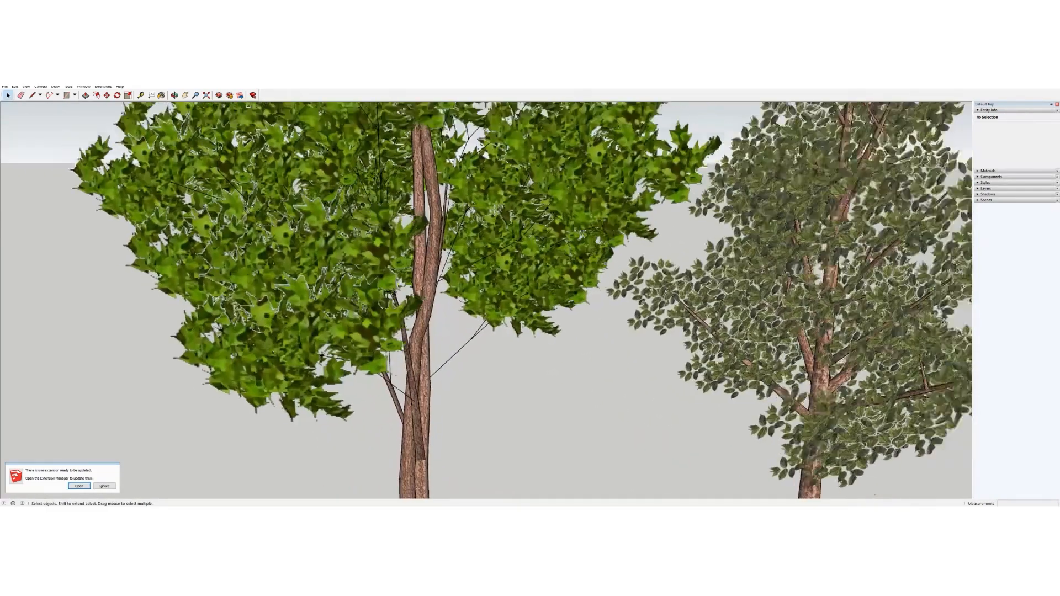
{"action": "scroll", "coordinate": [275, 348], "scroll_direction": "down", "scroll_amount": 4}
{"action": "left_click", "coordinate": [340, 358]}
{"action": "scroll", "coordinate": [343, 360], "scroll_direction": "down", "scroll_amount": 2}
{"action": "left_click", "coordinate": [346, 362]}
{"action": "scroll", "coordinate": [342, 358], "scroll_direction": "down", "scroll_amount": 3}
{"action": "middle_click_drag", "start_coordinate": [330, 358], "coordinate": [326, 317]}
{"action": "left_click_drag", "start_coordinate": [267, 211], "coordinate": [417, 434]}
{"action": "right_click", "coordinate": [388, 326]}
{"action": "left_click", "coordinate": [396, 380]}
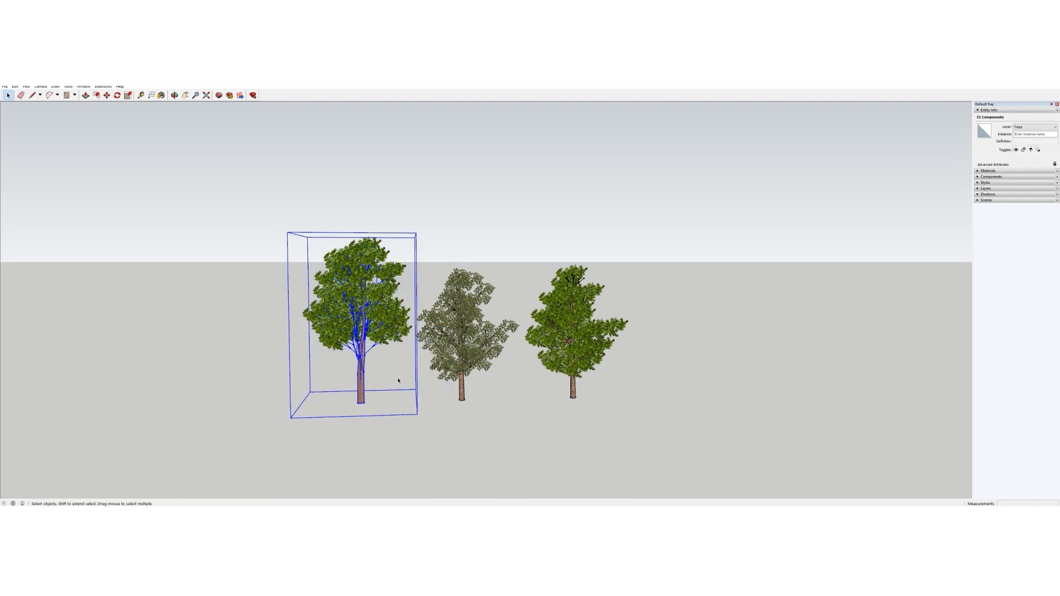
Paste the detailed tree inside the house model's simple tree component
{"action": "mouse_move", "coordinate": [265, 511]}
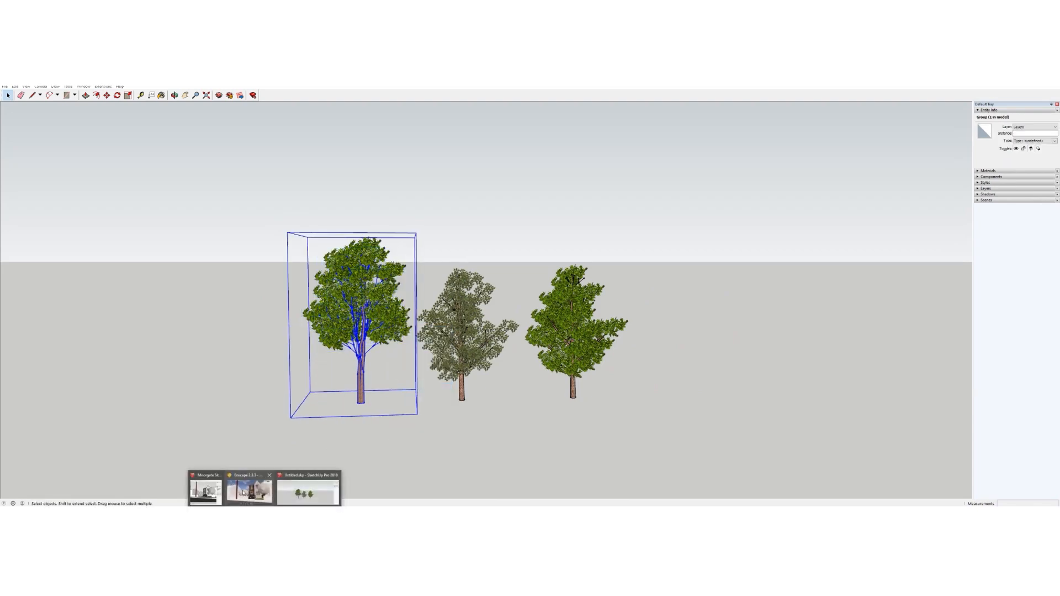
{"action": "left_click", "coordinate": [249, 491]}
{"action": "left_click", "coordinate": [8, 97]}
{"action": "mouse_move", "coordinate": [353, 264]}
{"action": "middle_mouse_down"}
{"action": "mouse_move", "coordinate": [360, 302]}
{"action": "mouse_move", "coordinate": [303, 294]}
{"action": "mouse_move", "coordinate": [305, 326]}
{"action": "middle_mouse_up"}
{"action": "double_click", "coordinate": [360, 304]}
{"action": "left_click", "coordinate": [360, 304]}
{"action": "key", "text": "ctrl+v"}
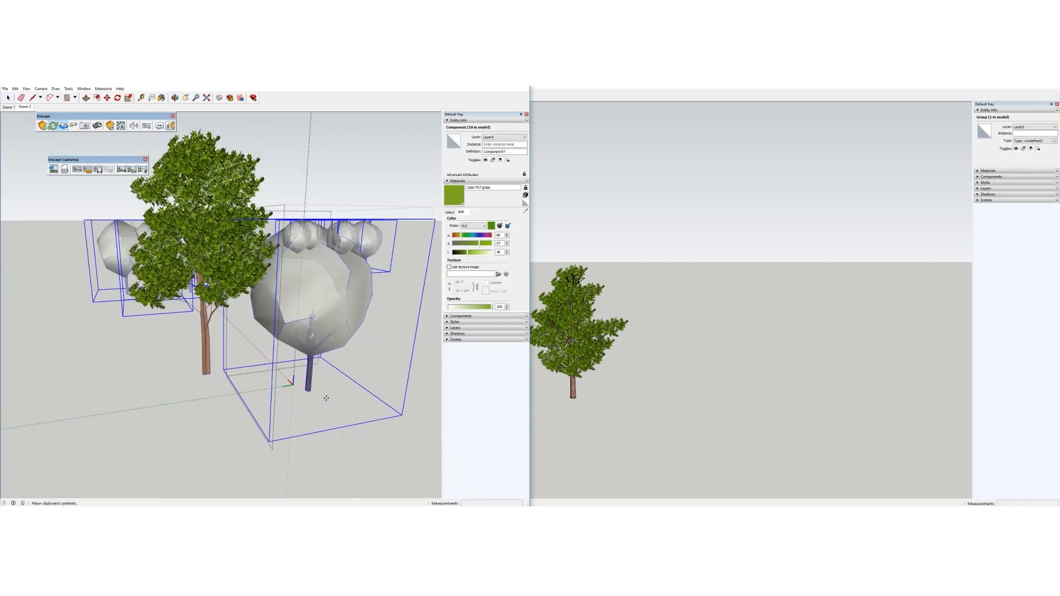
Place the pasted detailed tree and scale it down to 0.75
{"action": "left_click", "coordinate": [393, 409]}
{"action": "key", "text": "s"}
{"action": "middle_click_drag", "start_coordinate": [288, 303], "coordinate": [284, 316]}
{"action": "scroll", "coordinate": [284, 314], "scroll_direction": "down", "scroll_amount": 4}
{"action": "left_click_drag", "start_coordinate": [224, 223], "coordinate": [152, 222]}
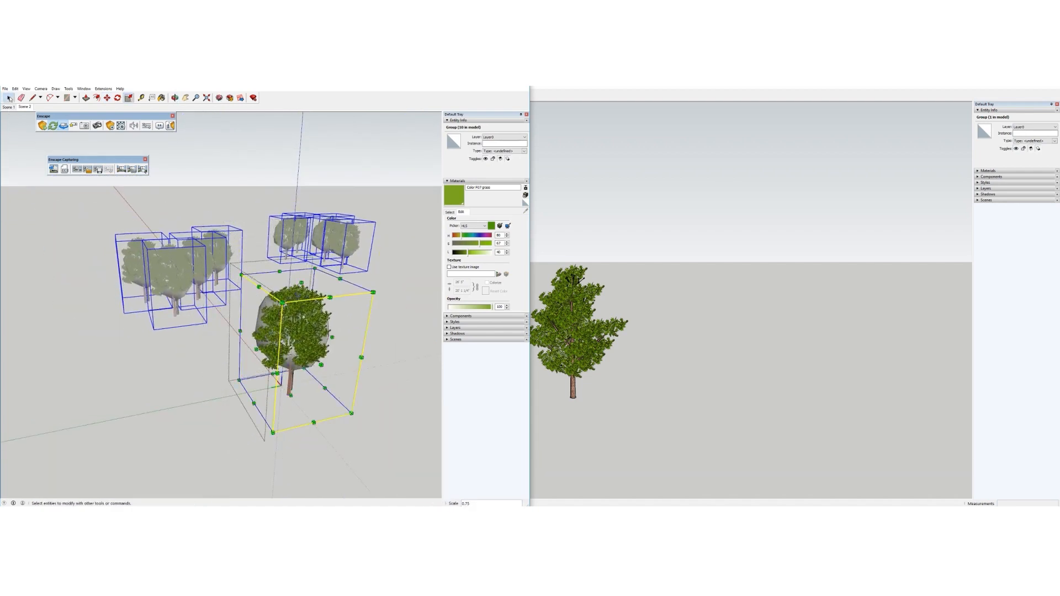
{"action": "key", "text": "space"}
Delete the grey placeholder crown from the tree component
{"action": "scroll", "coordinate": [256, 315], "scroll_direction": "up", "scroll_amount": 4}
{"action": "left_click", "coordinate": [255, 312]}
{"action": "key", "text": "Delete"}
{"action": "middle_click_drag", "start_coordinate": [255, 312], "coordinate": [322, 276]}
{"action": "left_click", "coordinate": [324, 271]}
{"action": "key", "text": "s"}
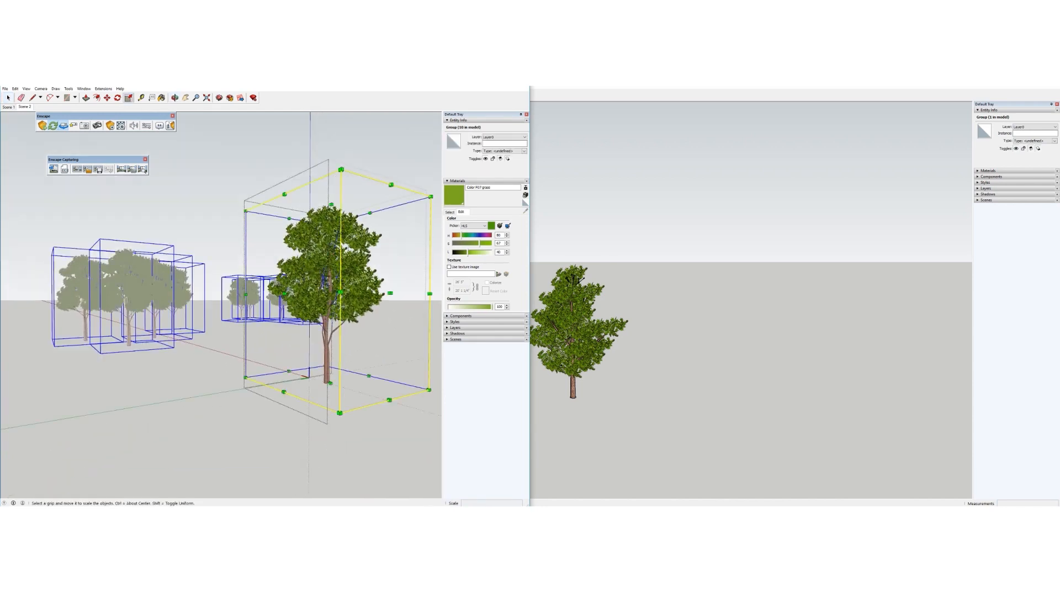
{"action": "key", "text": "space"}
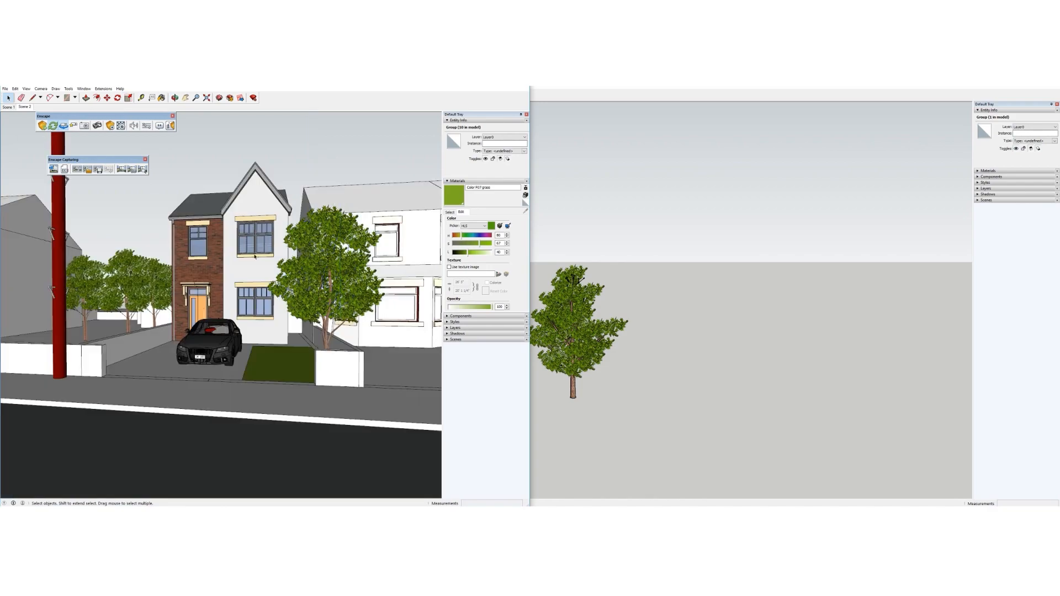
Check the detailed trees in the Enscape live preview while orbiting the street
{"action": "middle_click_drag", "start_coordinate": [276, 342], "coordinate": [296, 353]}
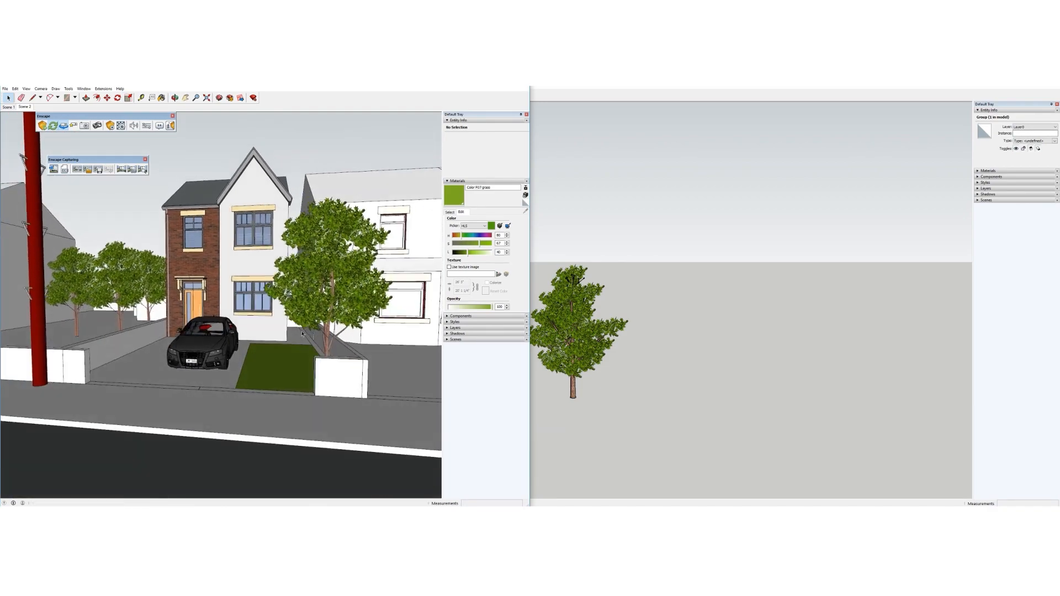
{"action": "left_click", "coordinate": [264, 510]}
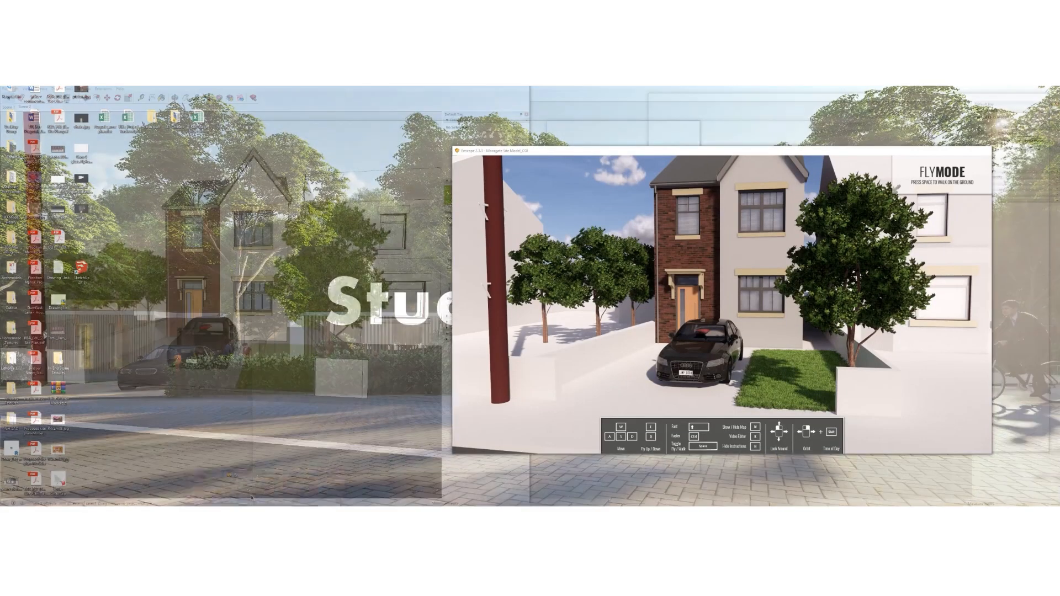
{"action": "left_click", "coordinate": [252, 498]}
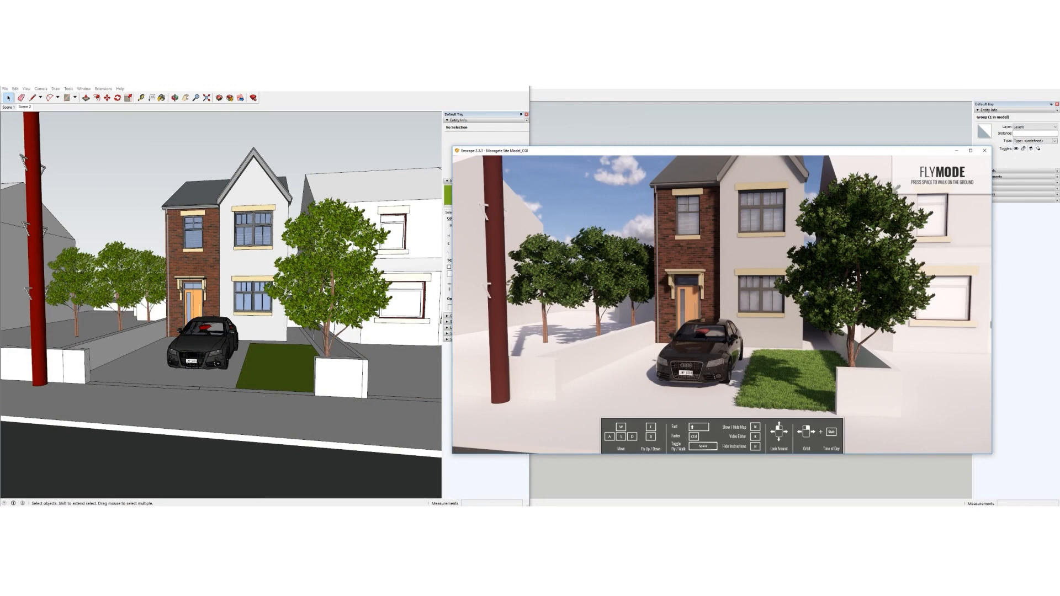
{"action": "left_click", "coordinate": [306, 308]}
{"action": "mouse_move", "coordinate": [305, 307]}
{"action": "middle_mouse_down"}
{"action": "mouse_move", "coordinate": [283, 280]}
{"action": "mouse_move", "coordinate": [232, 296]}
{"action": "mouse_move", "coordinate": [247, 301]}
{"action": "middle_mouse_up"}
Sample the leaves1 foliage material from the tree in front of the house
{"action": "left_click", "coordinate": [316, 299]}
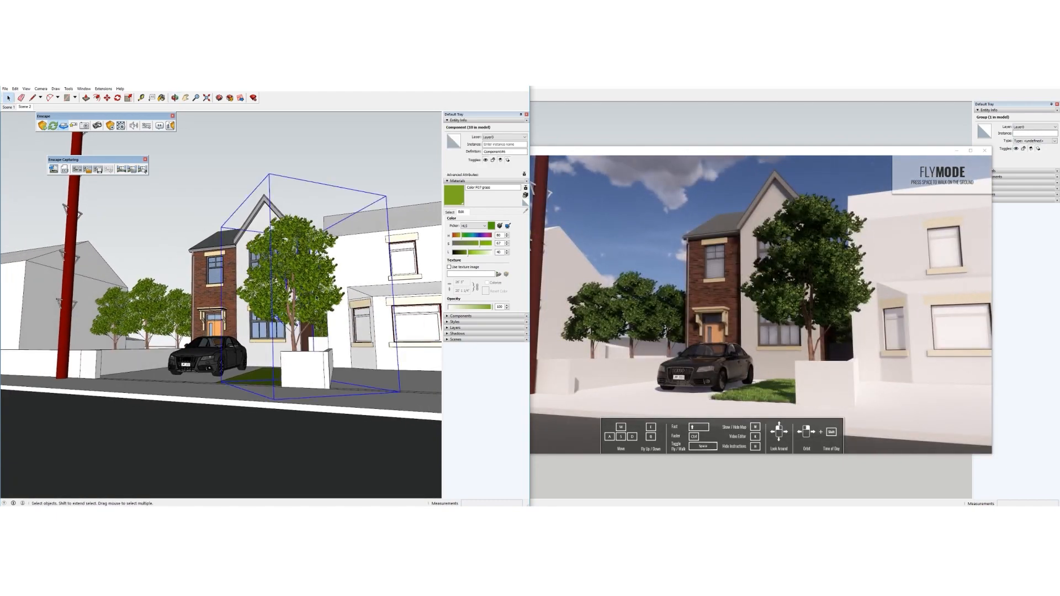
{"action": "scroll", "coordinate": [318, 301], "scroll_direction": "up", "scroll_amount": 5}
{"action": "scroll", "coordinate": [318, 300], "scroll_direction": "up", "scroll_amount": 3}
{"action": "scroll", "coordinate": [316, 301], "scroll_direction": "down", "scroll_amount": 4}
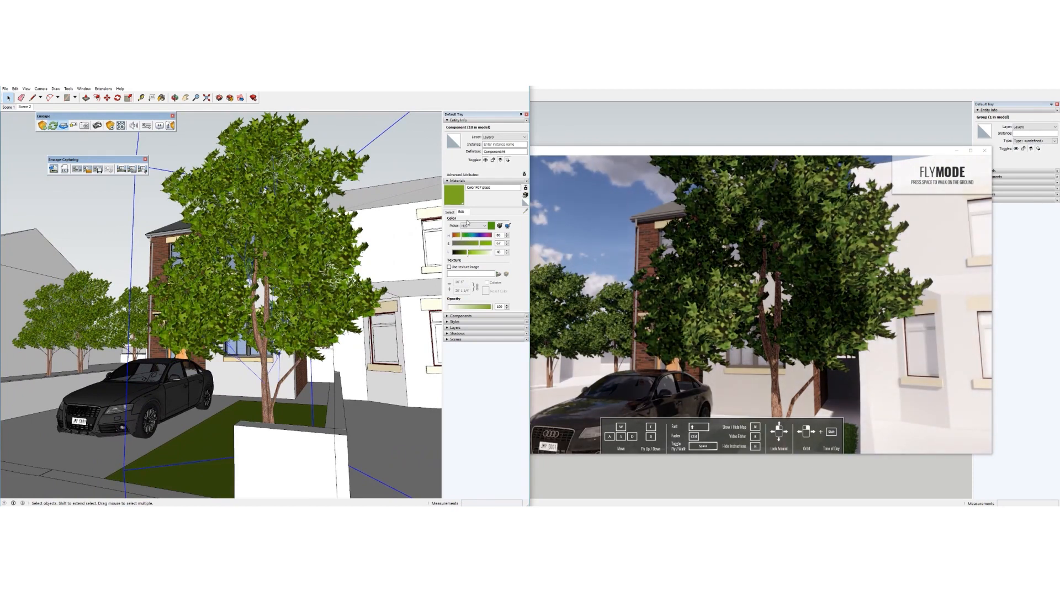
{"action": "left_click", "coordinate": [452, 212]}
{"action": "left_click", "coordinate": [316, 268]}
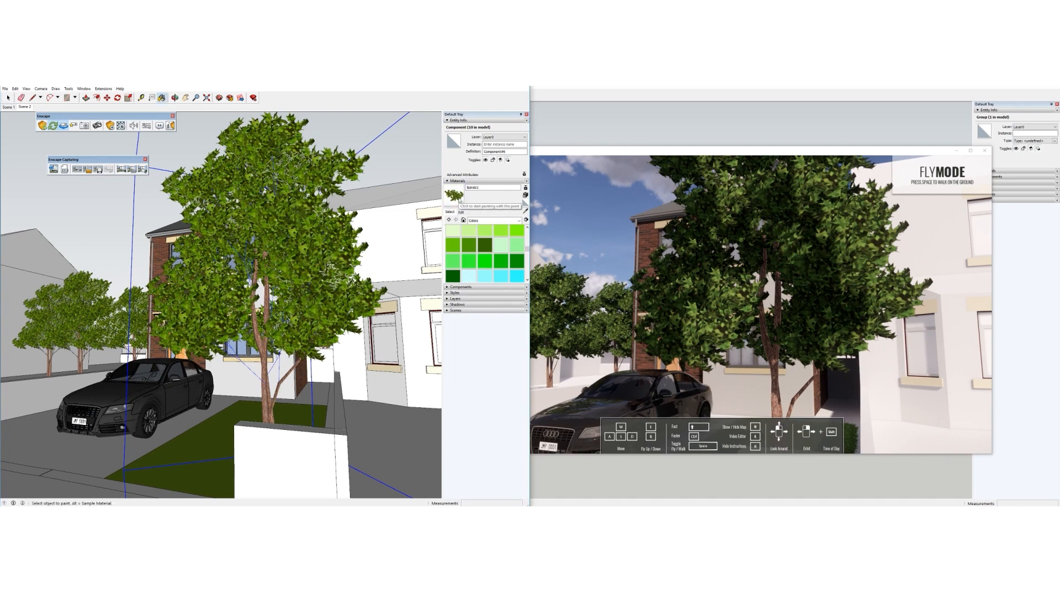
{"action": "left_click", "coordinate": [7, 99]}
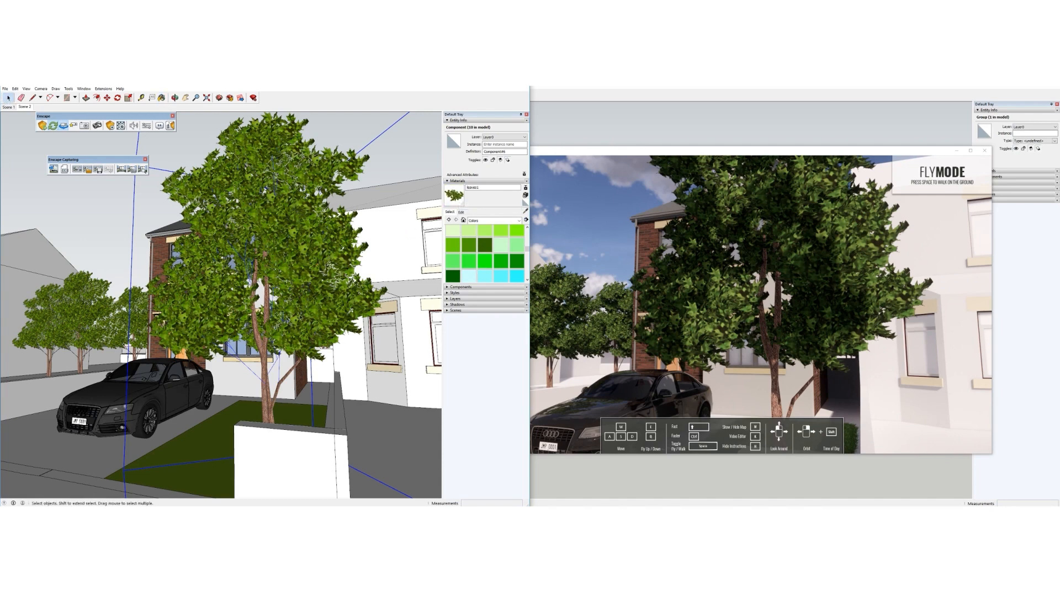
{"action": "scroll", "coordinate": [302, 324], "scroll_direction": "down", "scroll_amount": 3}
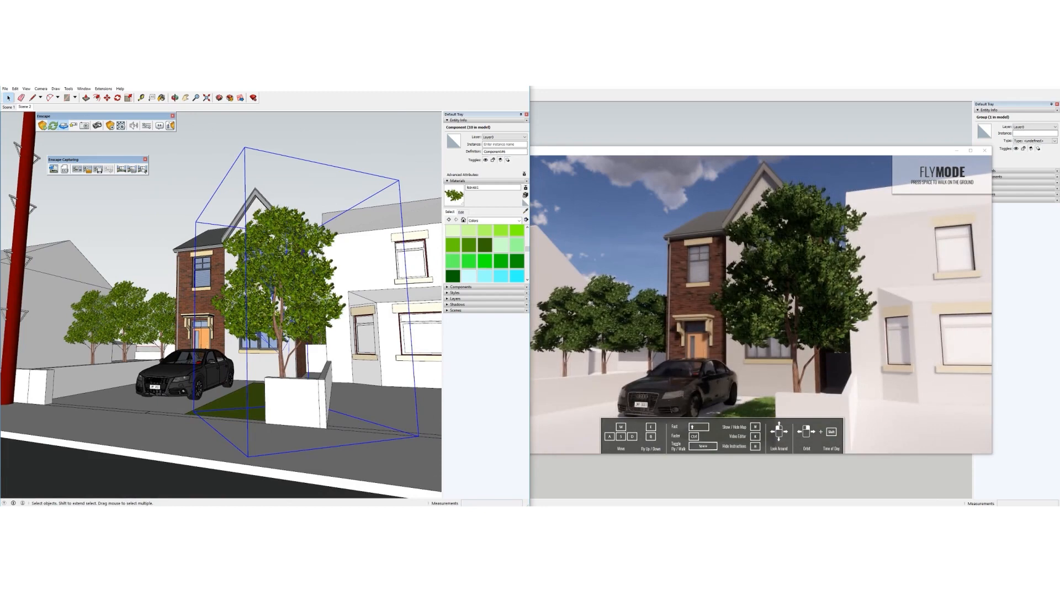
{"action": "key", "text": "alt+Tab"}
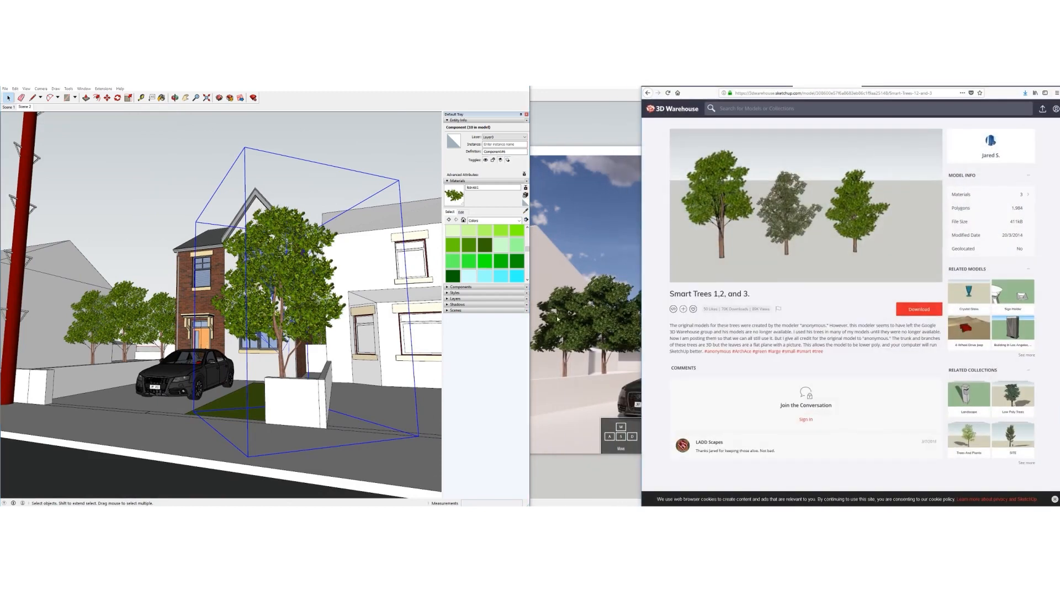
Search 3D Warehouse for '3d tree' and browse the results
{"action": "left_click", "coordinate": [758, 109]}
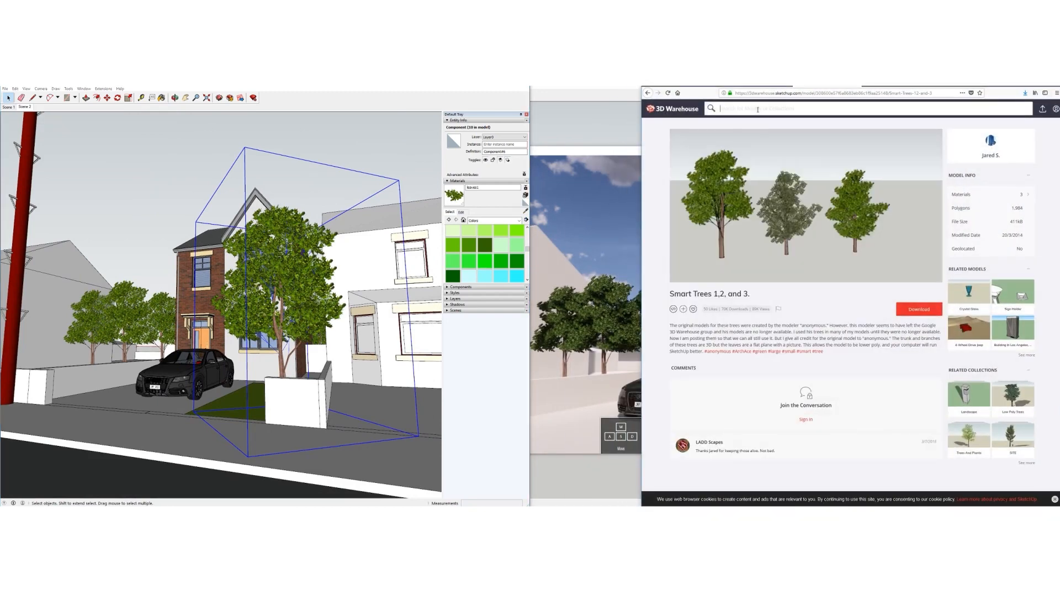
{"action": "type", "text": "3d tree"}
{"action": "key", "text": "Return"}
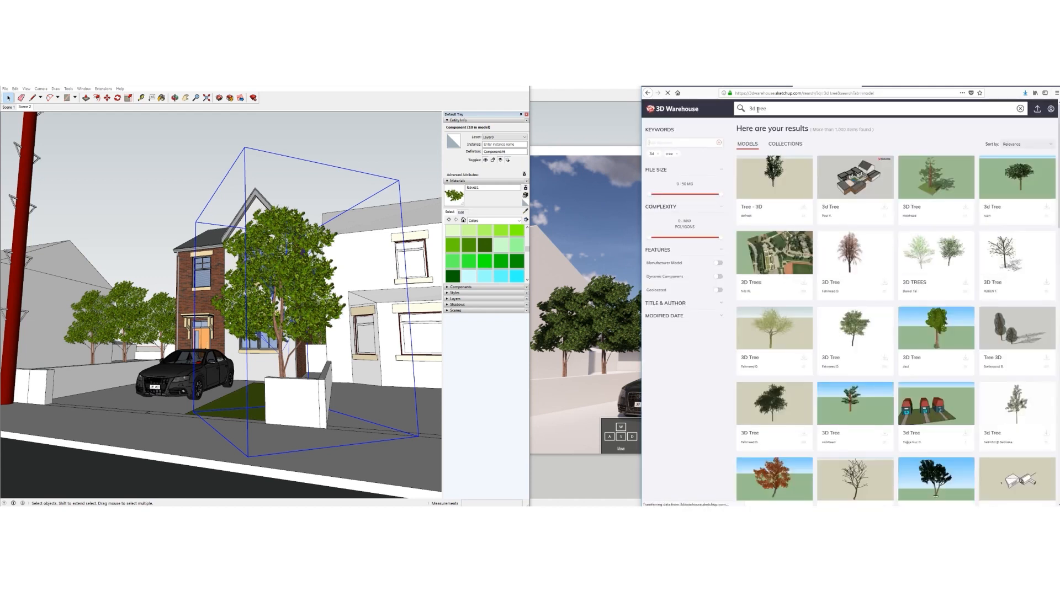
{"action": "scroll", "coordinate": [786, 261], "scroll_direction": "down", "scroll_amount": 3}
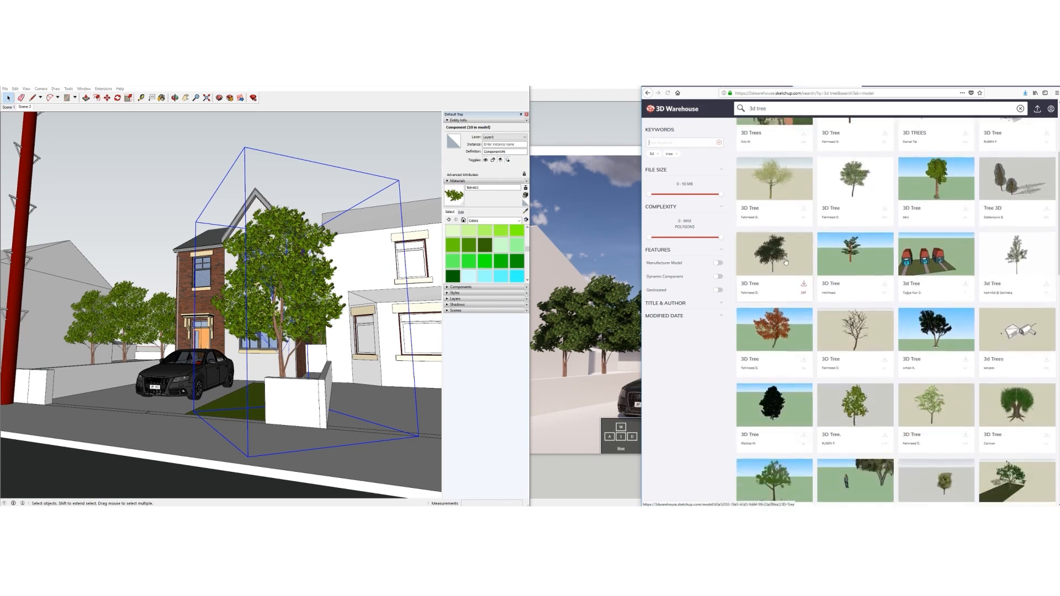
{"action": "scroll", "coordinate": [787, 261], "scroll_direction": "down", "scroll_amount": 1}
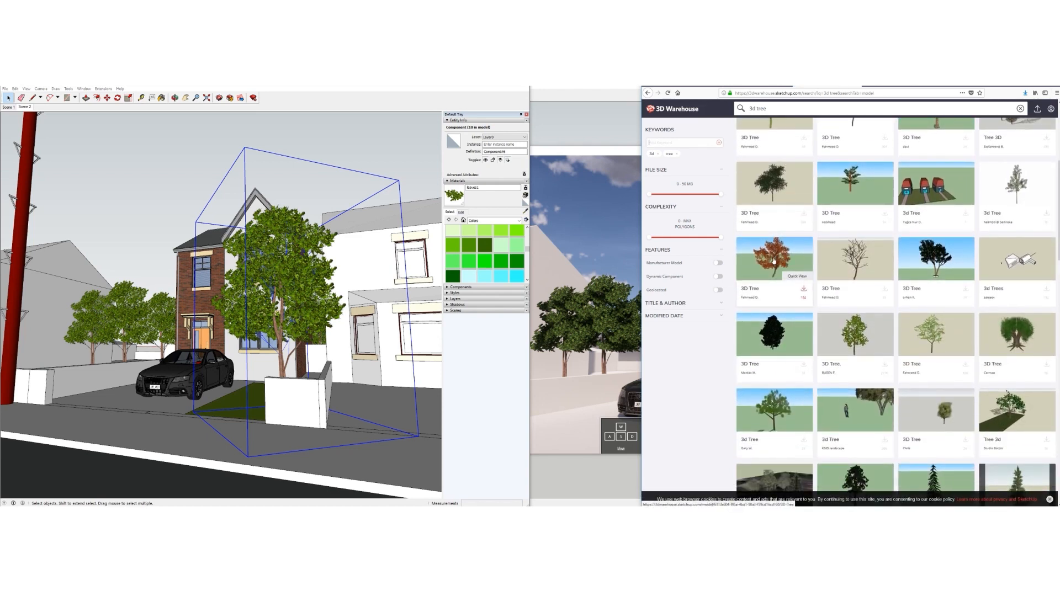
{"action": "scroll", "coordinate": [774, 261], "scroll_direction": "down", "scroll_amount": 3}
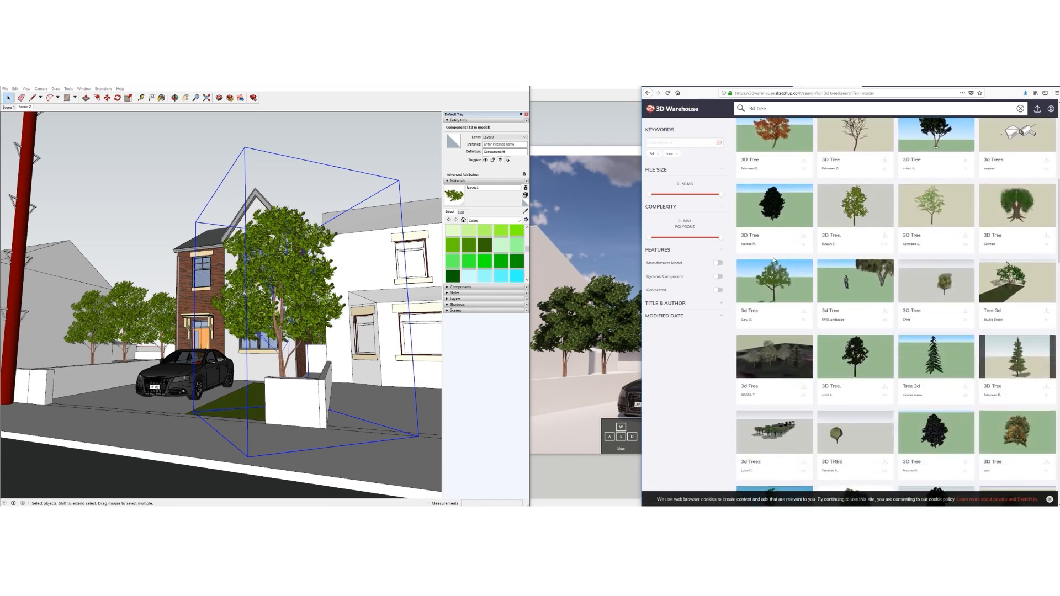
Check a tree model, return to the results, and download Tree 01.skp from the 3D Tree Collection
{"action": "left_click", "coordinate": [848, 329]}
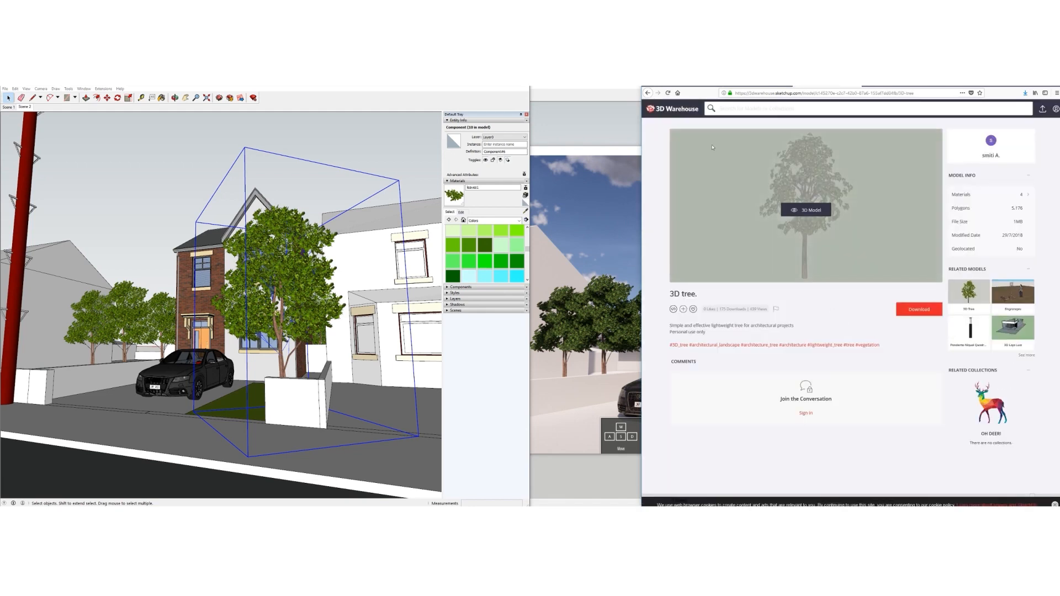
{"action": "left_click", "coordinate": [648, 93]}
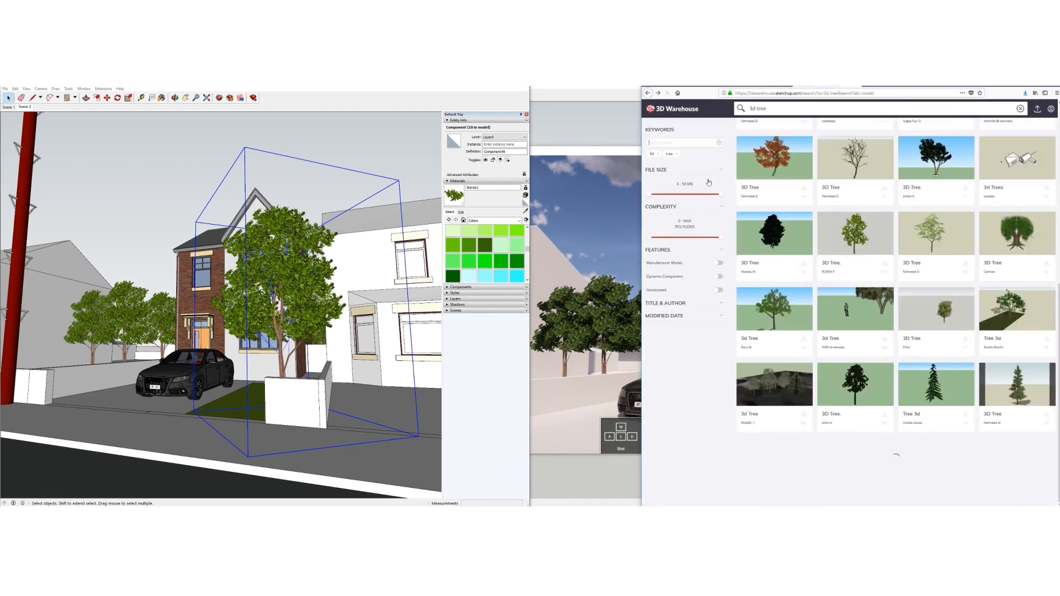
{"action": "scroll", "coordinate": [789, 358], "scroll_direction": "down", "scroll_amount": 3}
{"action": "scroll", "coordinate": [830, 398], "scroll_direction": "down", "scroll_amount": 2}
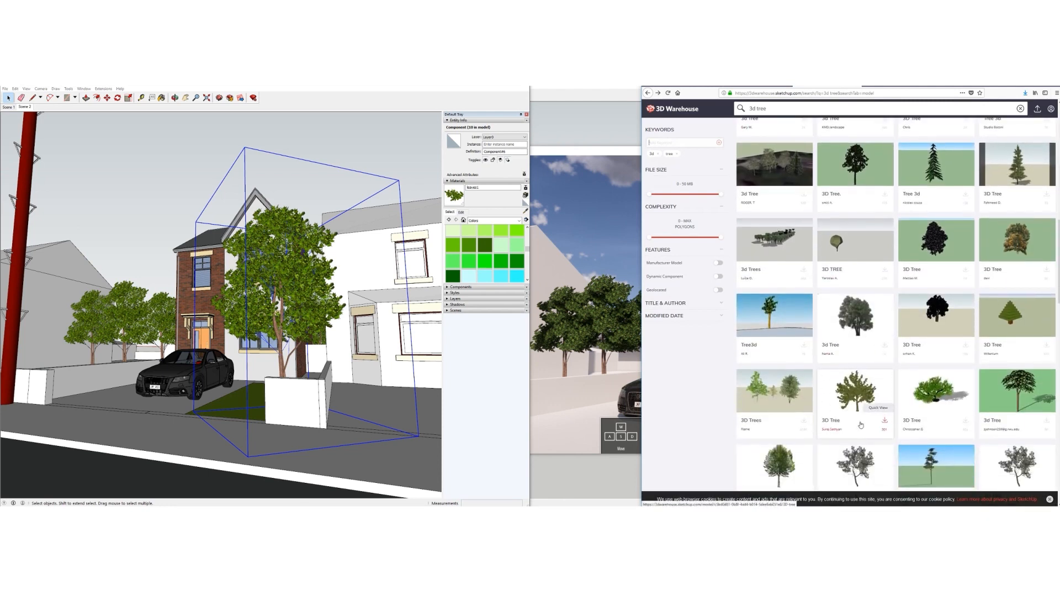
{"action": "scroll", "coordinate": [861, 423], "scroll_direction": "down", "scroll_amount": 1}
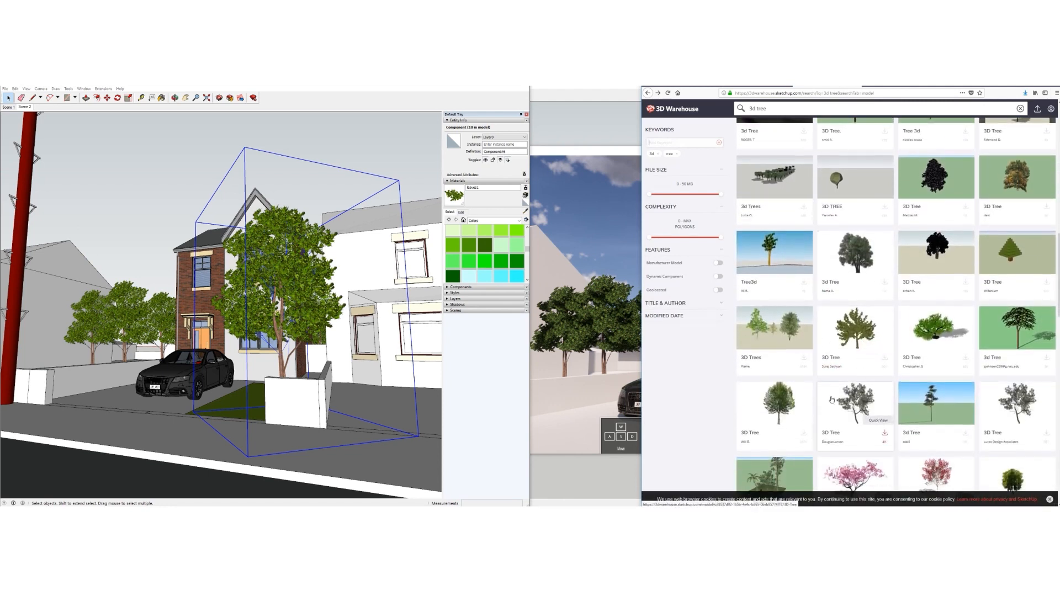
{"action": "scroll", "coordinate": [835, 364], "scroll_direction": "down", "scroll_amount": 3}
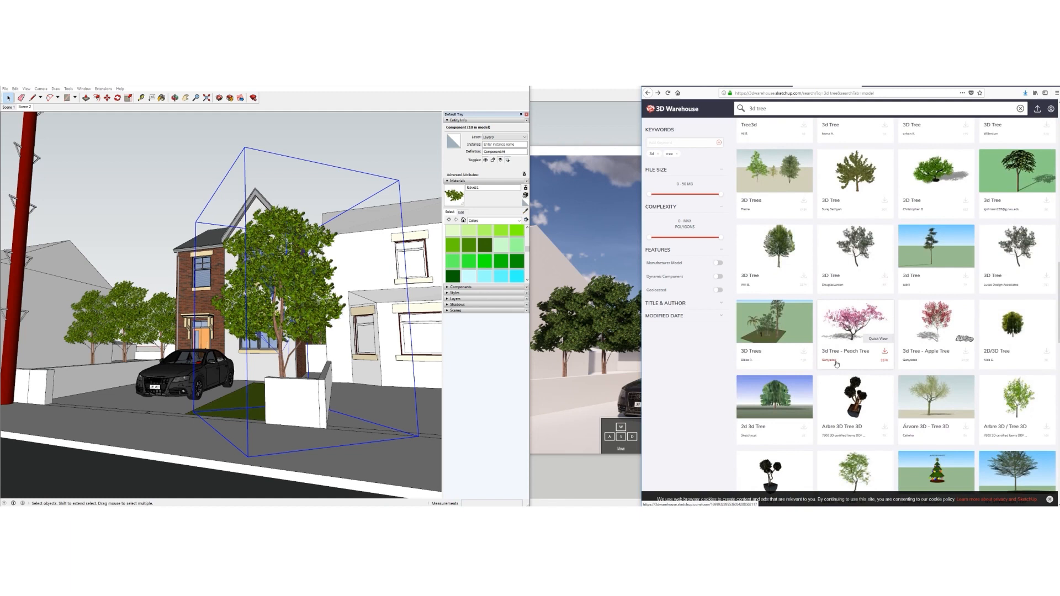
{"action": "scroll", "coordinate": [837, 364], "scroll_direction": "down", "scroll_amount": 5}
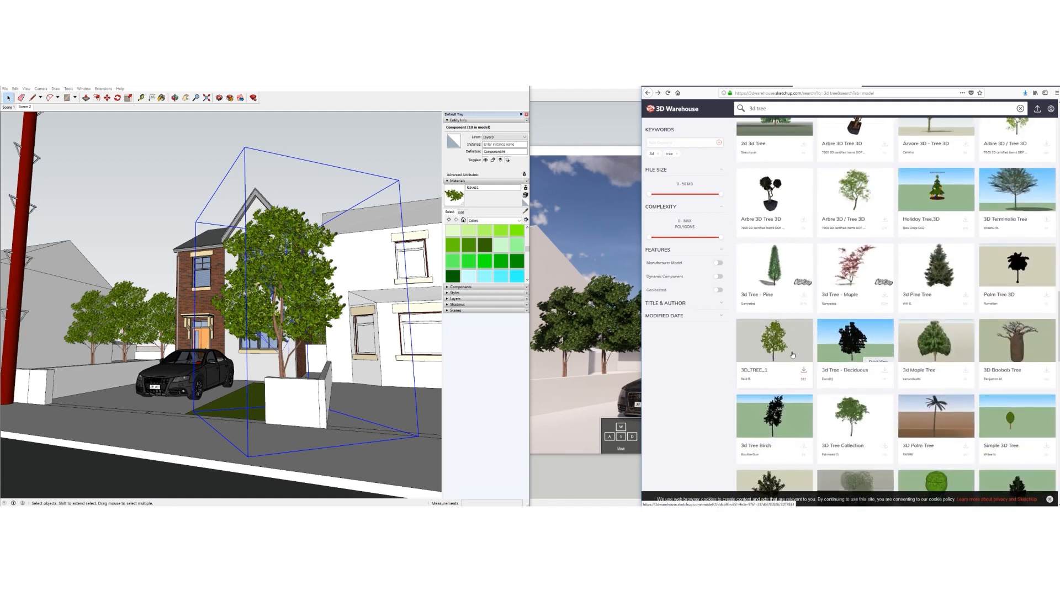
{"action": "scroll", "coordinate": [793, 355], "scroll_direction": "down", "scroll_amount": 2}
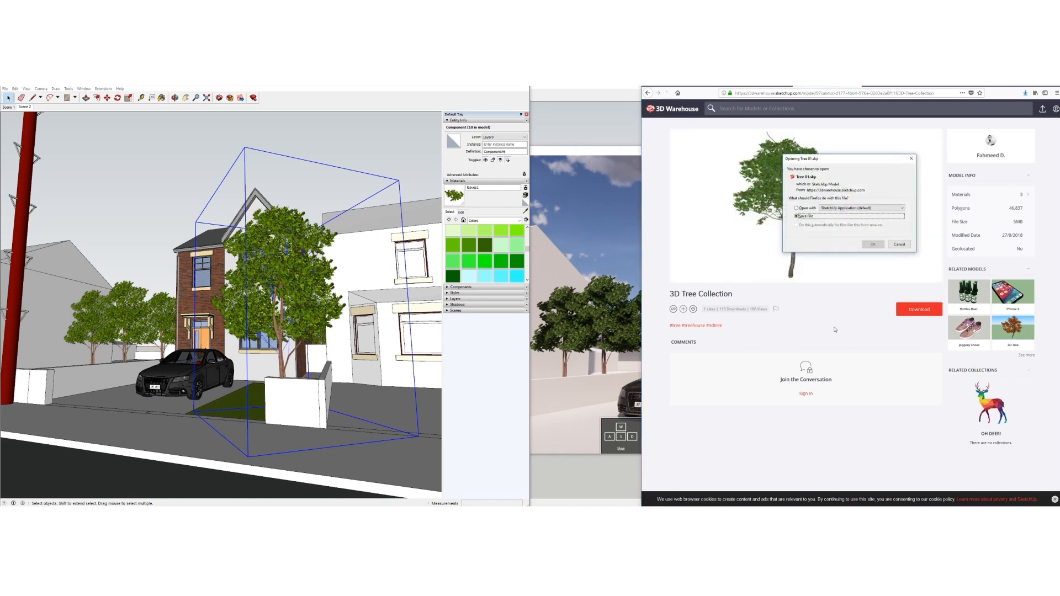
{"action": "left_click", "coordinate": [871, 244]}
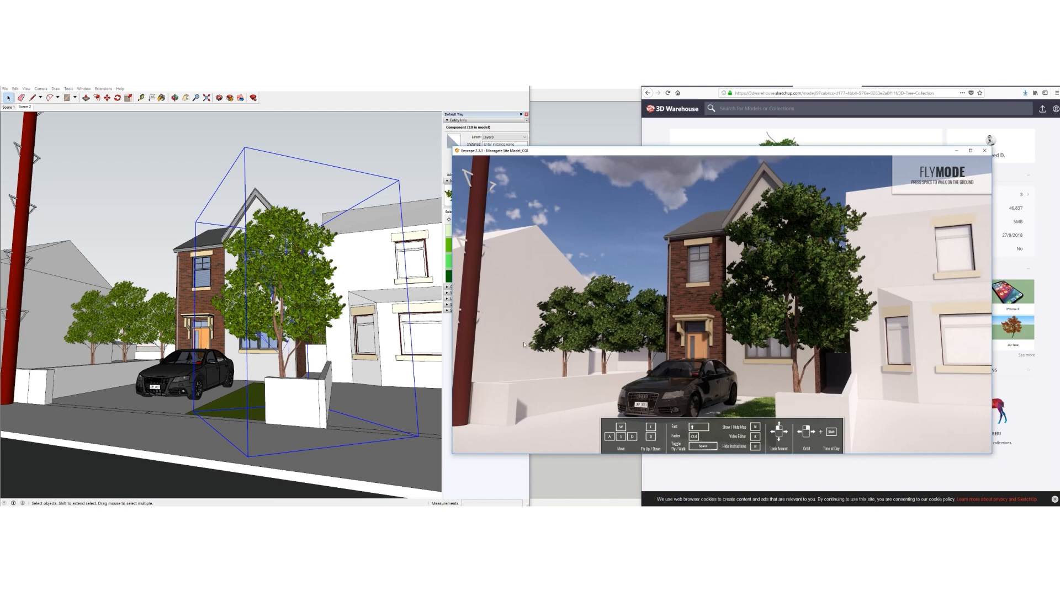
Delete the tree beside the driveway in the SketchUp model
{"action": "left_click", "coordinate": [223, 108]}
{"action": "scroll", "coordinate": [262, 313], "scroll_direction": "down", "scroll_amount": 2}
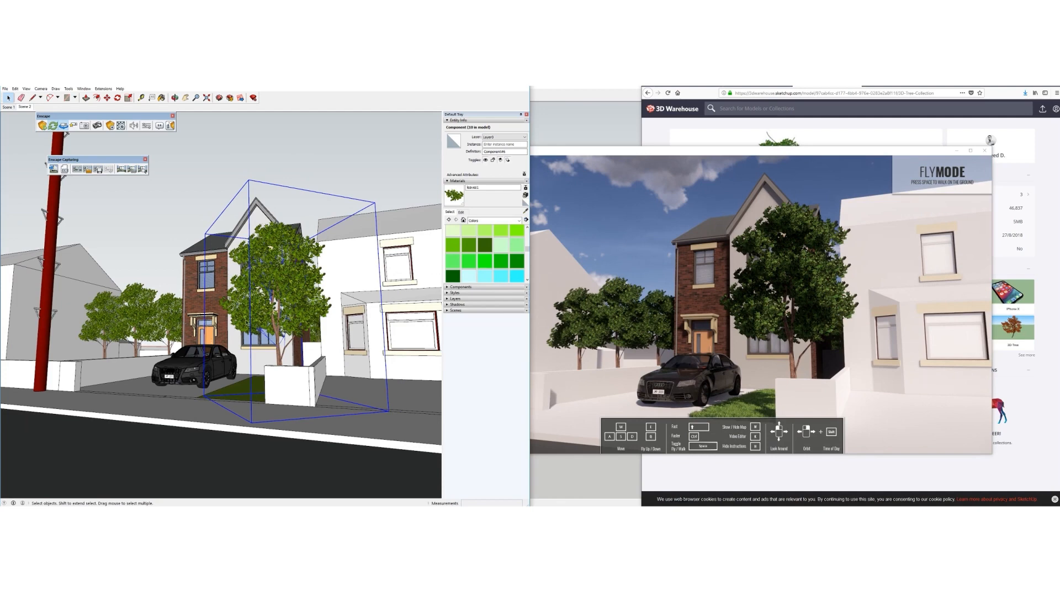
{"action": "mouse_move", "coordinate": [250, 319]}
{"action": "middle_mouse_down"}
{"action": "mouse_move", "coordinate": [265, 319]}
{"action": "mouse_move", "coordinate": [259, 333]}
{"action": "middle_mouse_up"}
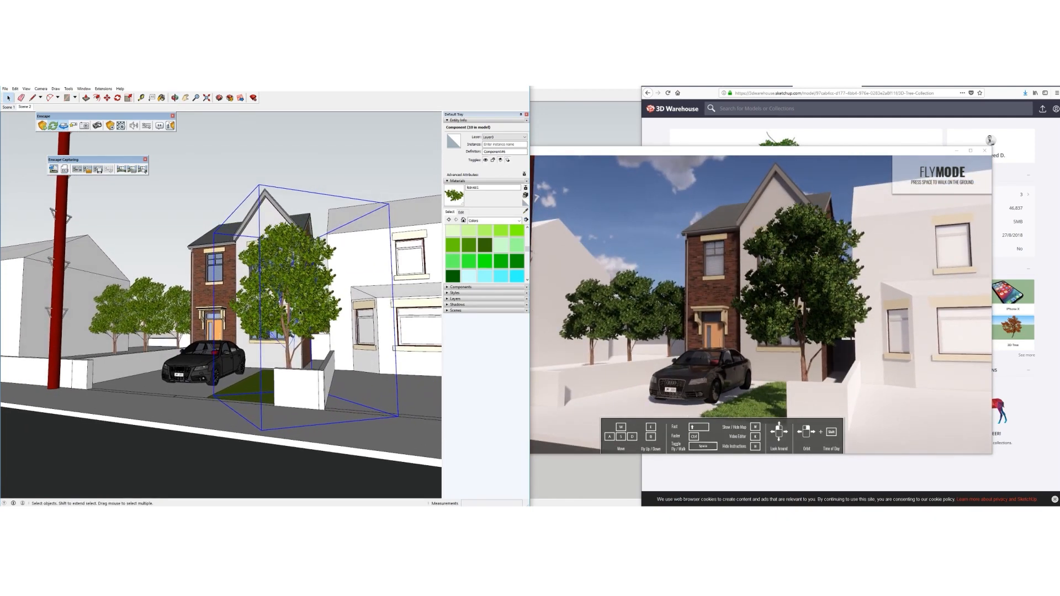
{"action": "key", "text": "Delete"}
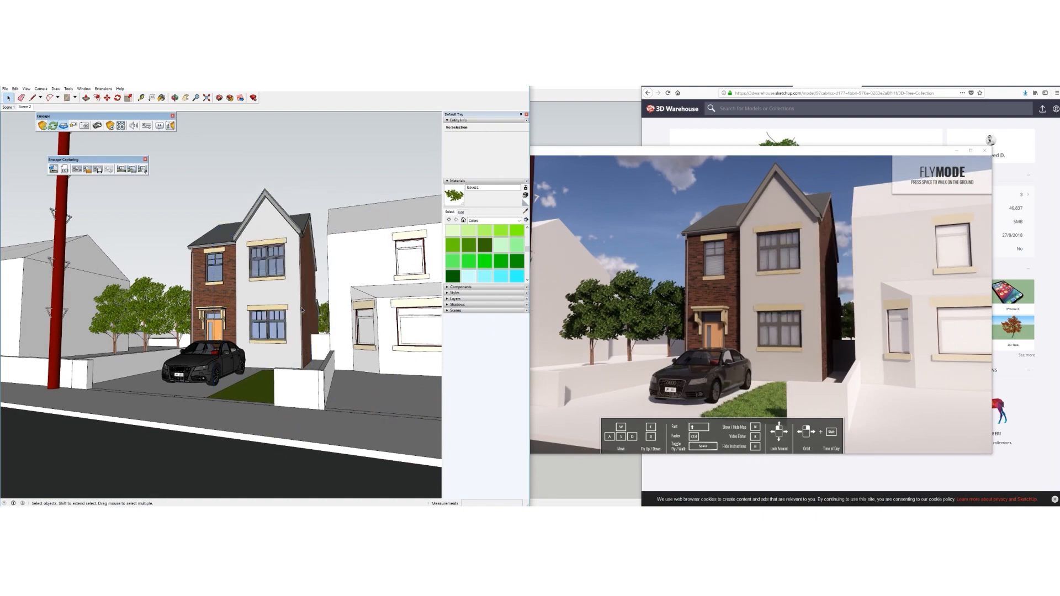
Move a tree from beside the house down next to the car and place a copy nearby
{"action": "mouse_move", "coordinate": [230, 339]}
{"action": "middle_mouse_down"}
{"action": "mouse_move", "coordinate": [252, 343]}
{"action": "mouse_move", "coordinate": [247, 403]}
{"action": "middle_mouse_up"}
{"action": "left_click", "coordinate": [193, 361]}
{"action": "mouse_move", "coordinate": [204, 359]}
{"action": "middle_mouse_down"}
{"action": "mouse_move", "coordinate": [356, 450]}
{"action": "mouse_move", "coordinate": [287, 431]}
{"action": "middle_mouse_up"}
{"action": "left_click", "coordinate": [199, 377]}
{"action": "key", "text": "m"}
{"action": "left_click", "coordinate": [144, 413]}
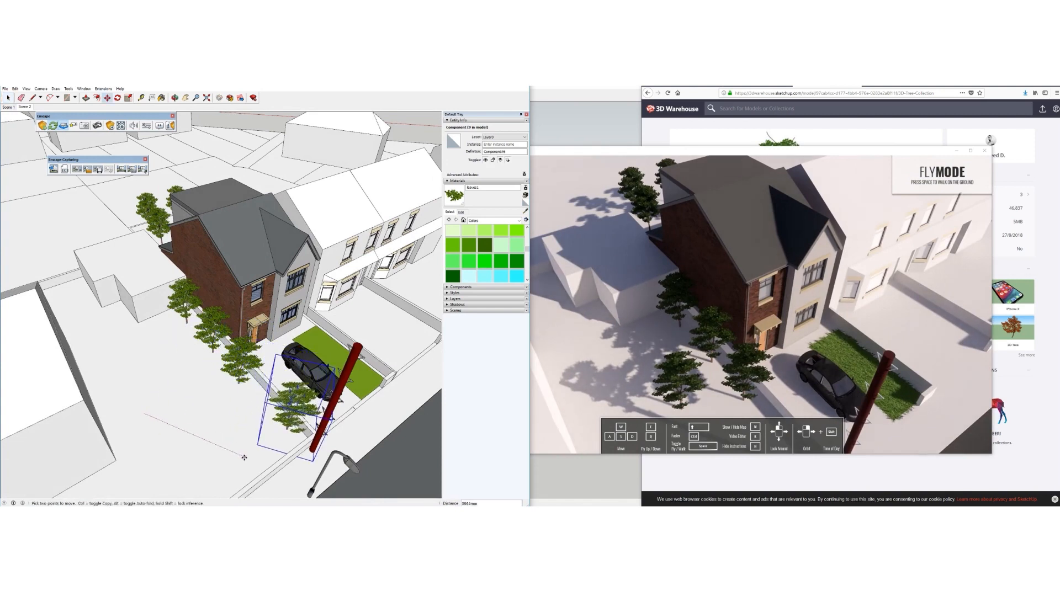
{"action": "left_click", "coordinate": [239, 456]}
{"action": "left_click", "coordinate": [238, 456]}
{"action": "key", "text": "ctrl"}
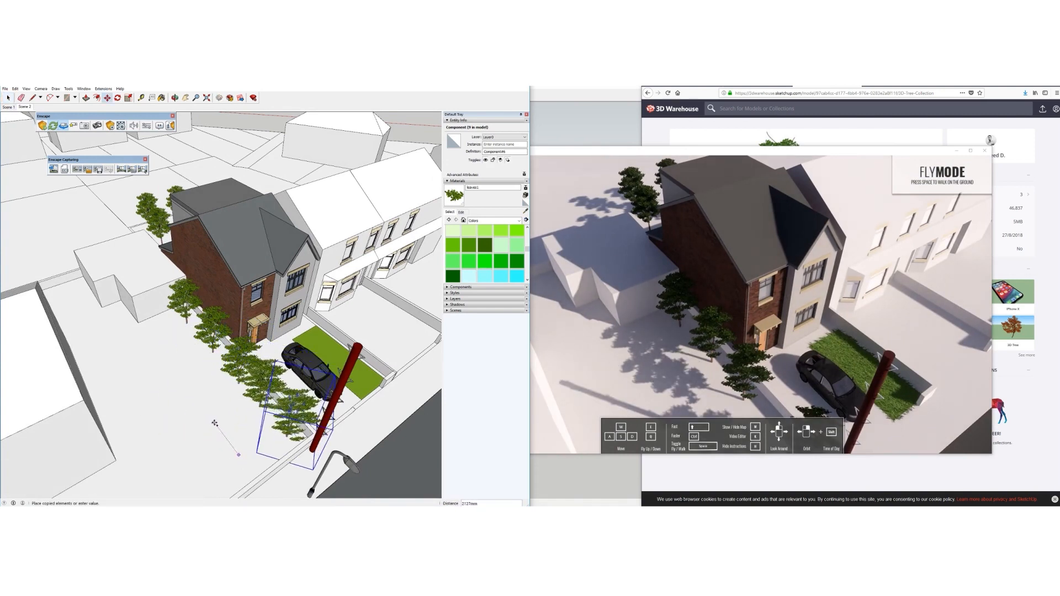
{"action": "left_click", "coordinate": [215, 423]}
{"action": "key", "text": "space"}
Add a second tree copy further right along the street front
{"action": "mouse_move", "coordinate": [287, 293]}
{"action": "middle_mouse_down"}
{"action": "mouse_move", "coordinate": [158, 210]}
{"action": "mouse_move", "coordinate": [152, 157]}
{"action": "mouse_move", "coordinate": [194, 326]}
{"action": "mouse_move", "coordinate": [230, 406]}
{"action": "mouse_move", "coordinate": [295, 414]}
{"action": "middle_mouse_up"}
{"action": "key", "text": "m"}
{"action": "left_click", "coordinate": [214, 448]}
{"action": "key", "text": "ctrl"}
{"action": "left_click", "coordinate": [380, 435]}
{"action": "mouse_move", "coordinate": [379, 425]}
{"action": "middle_mouse_down"}
{"action": "mouse_move", "coordinate": [224, 386]}
{"action": "mouse_move", "coordinate": [237, 293]}
{"action": "mouse_move", "coordinate": [221, 342]}
{"action": "mouse_move", "coordinate": [218, 309]}
{"action": "mouse_move", "coordinate": [206, 300]}
{"action": "mouse_move", "coordinate": [229, 325]}
{"action": "mouse_move", "coordinate": [202, 309]}
{"action": "middle_mouse_up"}
{"action": "key", "text": "space"}
{"action": "left_click", "coordinate": [220, 161]}
{"action": "scroll", "coordinate": [233, 304], "scroll_direction": "up", "scroll_amount": 3}
{"action": "scroll", "coordinate": [201, 308], "scroll_direction": "down", "scroll_amount": 1}
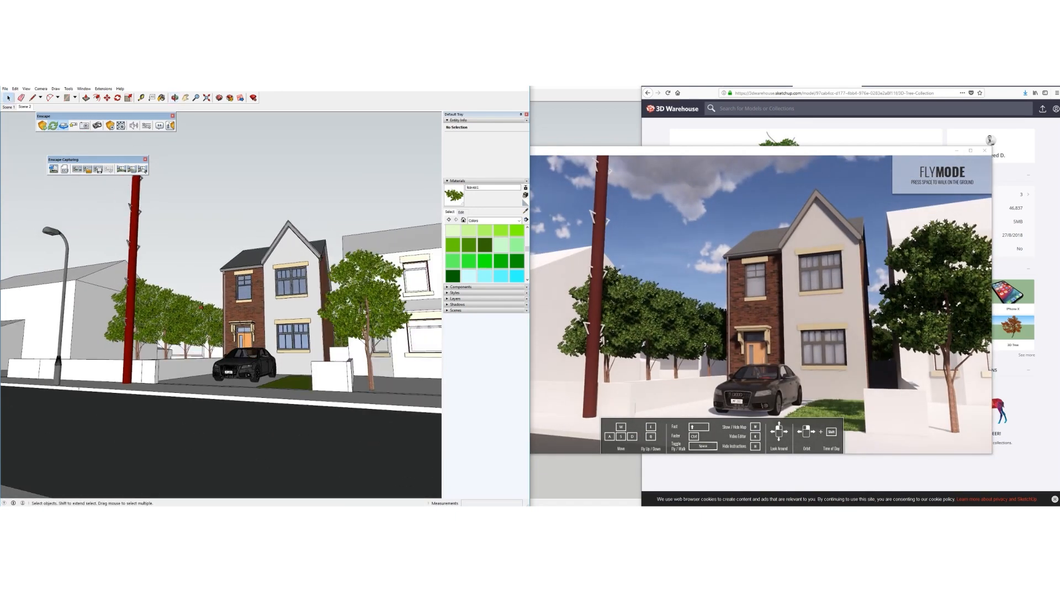
Enter the ground group and select the pavement's curb edge
{"action": "scroll", "coordinate": [248, 402], "scroll_direction": "up", "scroll_amount": 3}
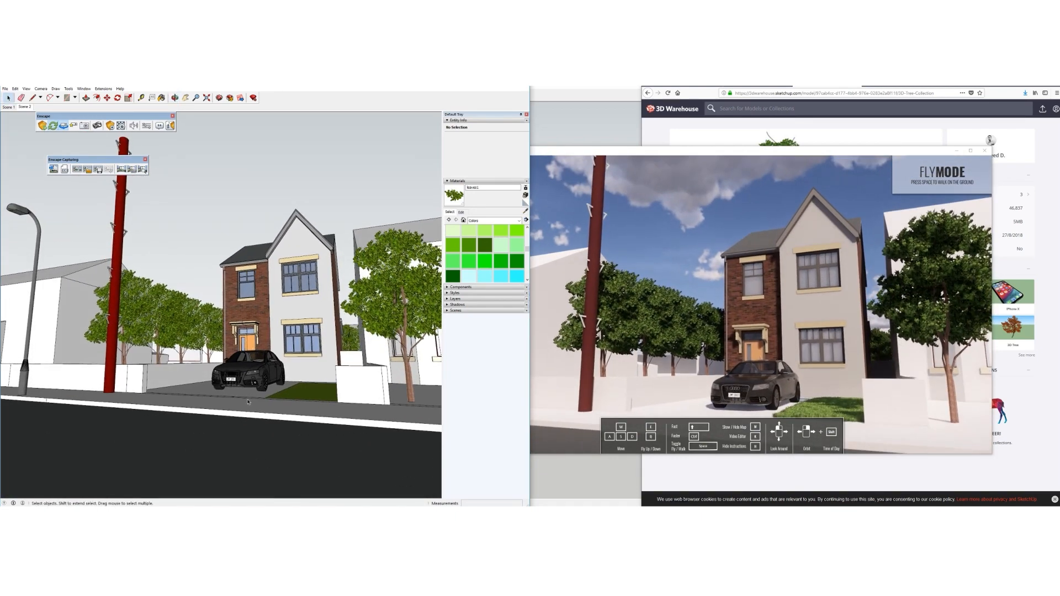
{"action": "middle_click_drag", "start_coordinate": [232, 404], "coordinate": [173, 432]}
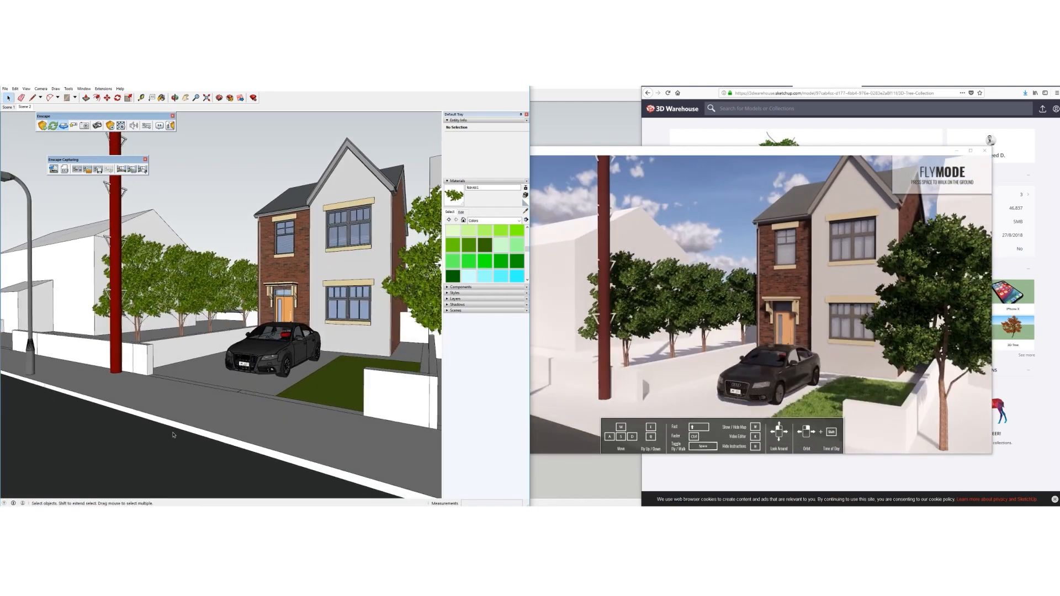
{"action": "scroll", "coordinate": [167, 434], "scroll_direction": "up", "scroll_amount": 2}
{"action": "scroll", "coordinate": [171, 423], "scroll_direction": "down", "scroll_amount": 1}
{"action": "double_click", "coordinate": [160, 423]}
{"action": "left_click", "coordinate": [160, 424]}
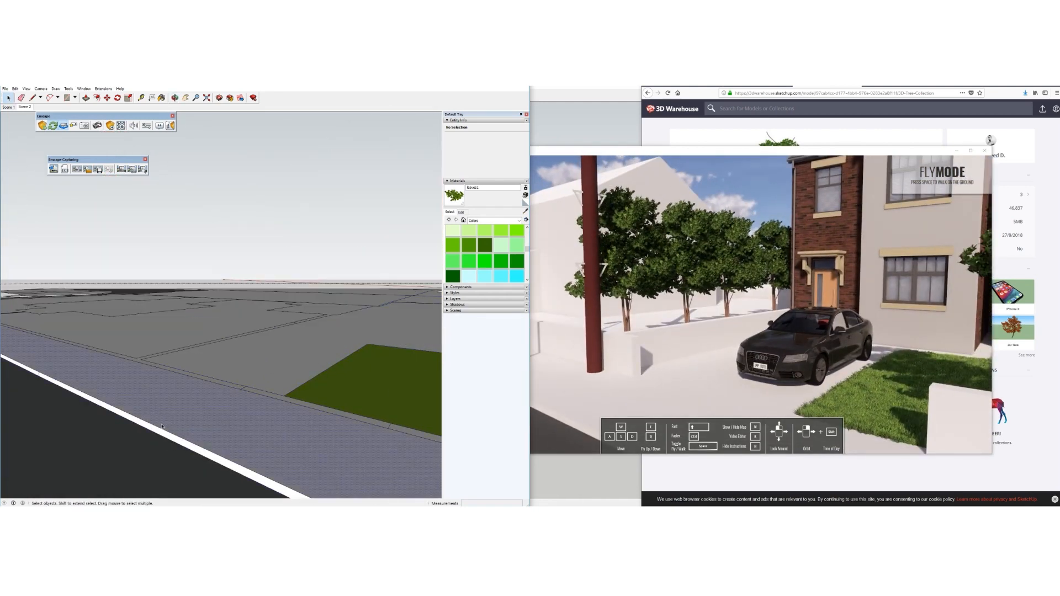
{"action": "left_click", "coordinate": [159, 426]}
{"action": "middle_click_drag", "start_coordinate": [160, 432], "coordinate": [157, 444]}
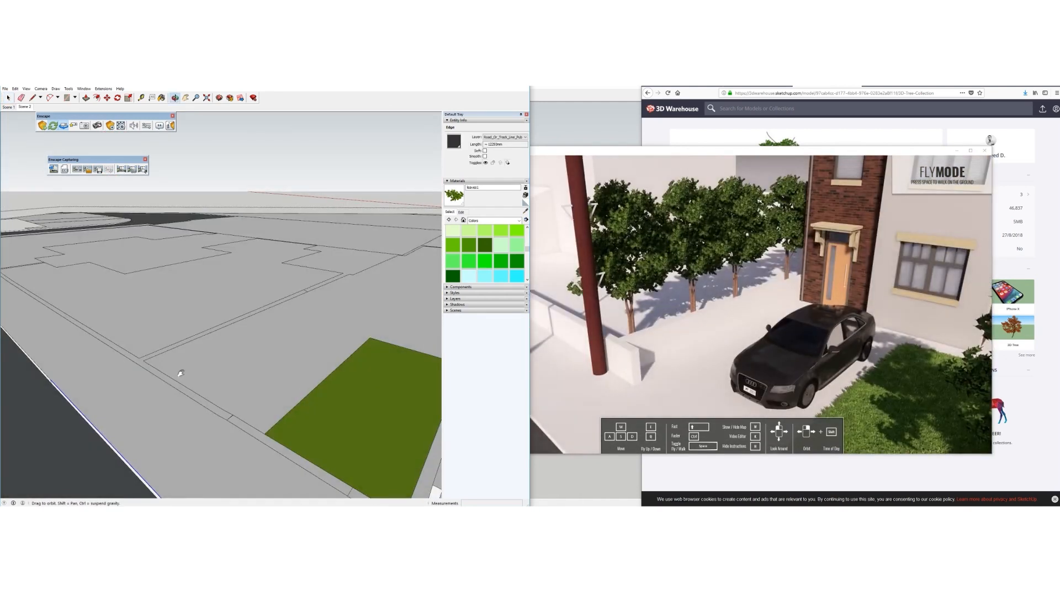
{"action": "middle_click_drag", "start_coordinate": [177, 372], "coordinate": [201, 402]}
Copy the curb edge 110mm away
{"action": "key", "text": "m"}
{"action": "left_click", "coordinate": [193, 405]}
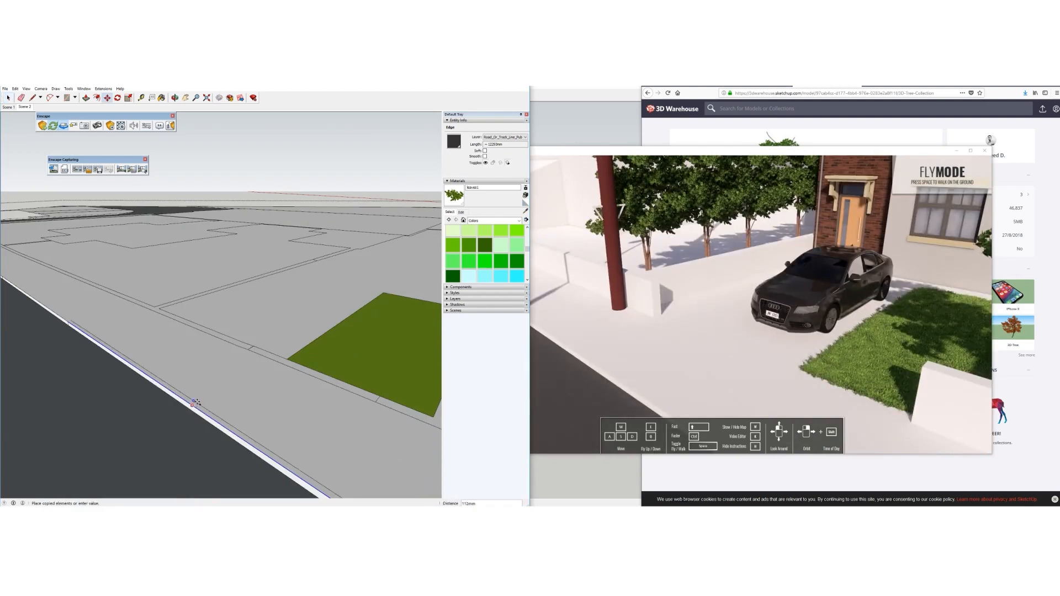
{"action": "left_click", "coordinate": [197, 402]}
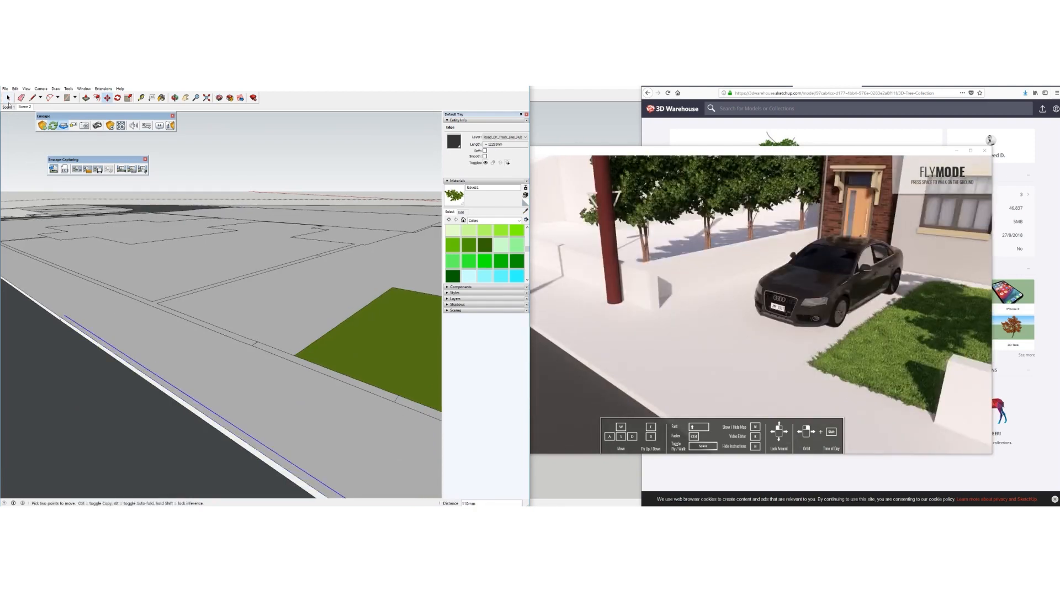
{"action": "key", "text": "space"}
{"action": "left_click", "coordinate": [207, 408]}
{"action": "scroll", "coordinate": [209, 414], "scroll_direction": "down", "scroll_amount": 2}
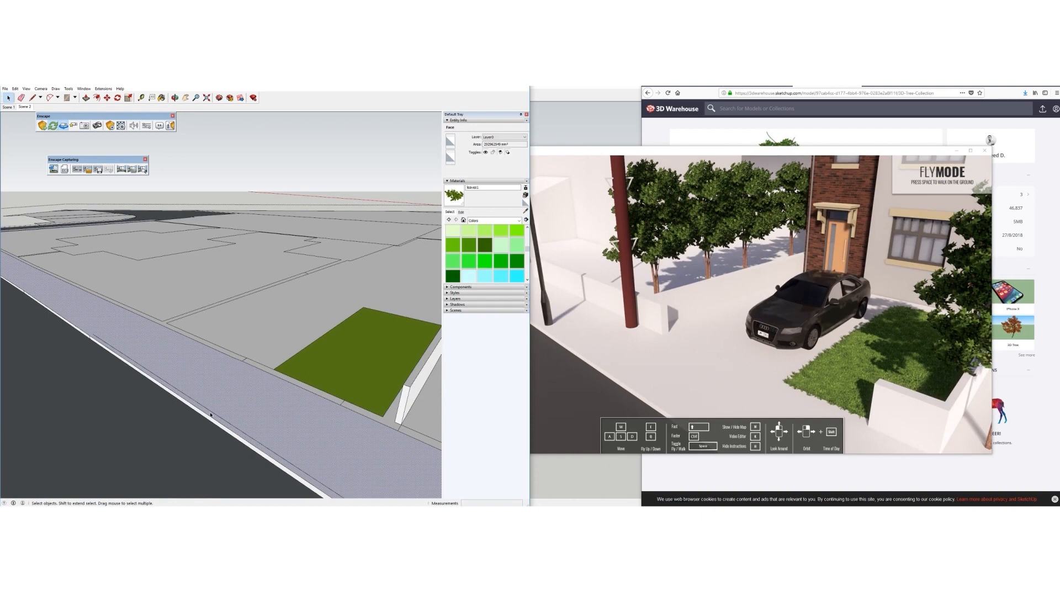
Close the ground groups to bring back the full street and house
{"action": "middle_click_drag", "start_coordinate": [203, 368], "coordinate": [273, 316]}
{"action": "right_click", "coordinate": [221, 201]}
{"action": "left_click", "coordinate": [243, 205]}
{"action": "right_click", "coordinate": [254, 188]}
{"action": "left_click", "coordinate": [274, 193]}
{"action": "scroll", "coordinate": [248, 191], "scroll_direction": "down", "scroll_amount": 2}
{"action": "scroll", "coordinate": [276, 356], "scroll_direction": "up", "scroll_amount": 2}
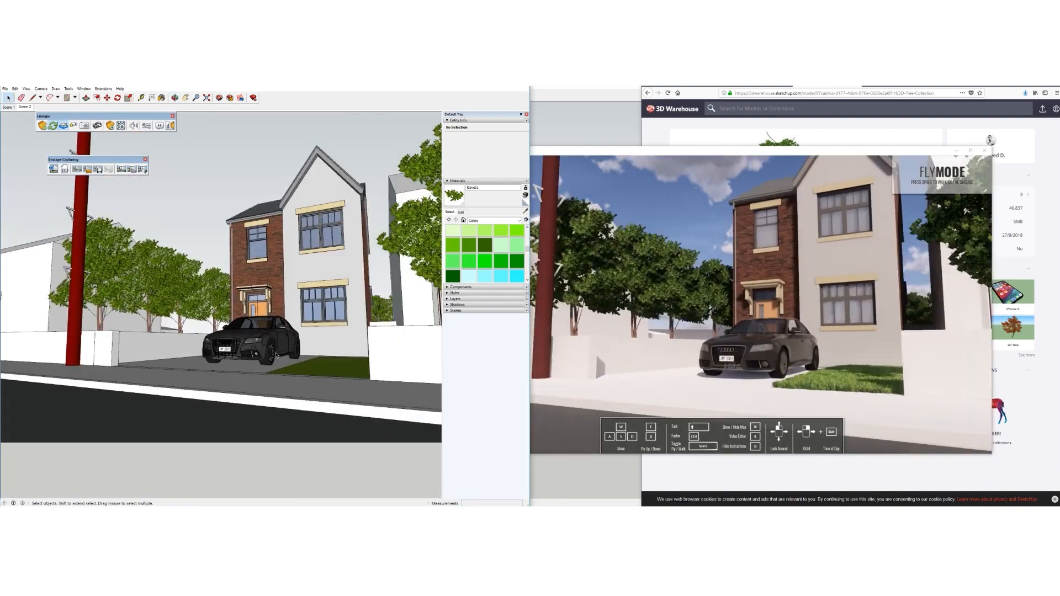
Sample the car's grey wheel material and rename it 'wheel steel'
{"action": "scroll", "coordinate": [277, 356], "scroll_direction": "up", "scroll_amount": 3}
{"action": "mouse_move", "coordinate": [277, 357]}
{"action": "middle_mouse_down"}
{"action": "mouse_move", "coordinate": [206, 407]}
{"action": "mouse_move", "coordinate": [225, 395]}
{"action": "middle_mouse_up"}
{"action": "scroll", "coordinate": [226, 396], "scroll_direction": "up", "scroll_amount": 1}
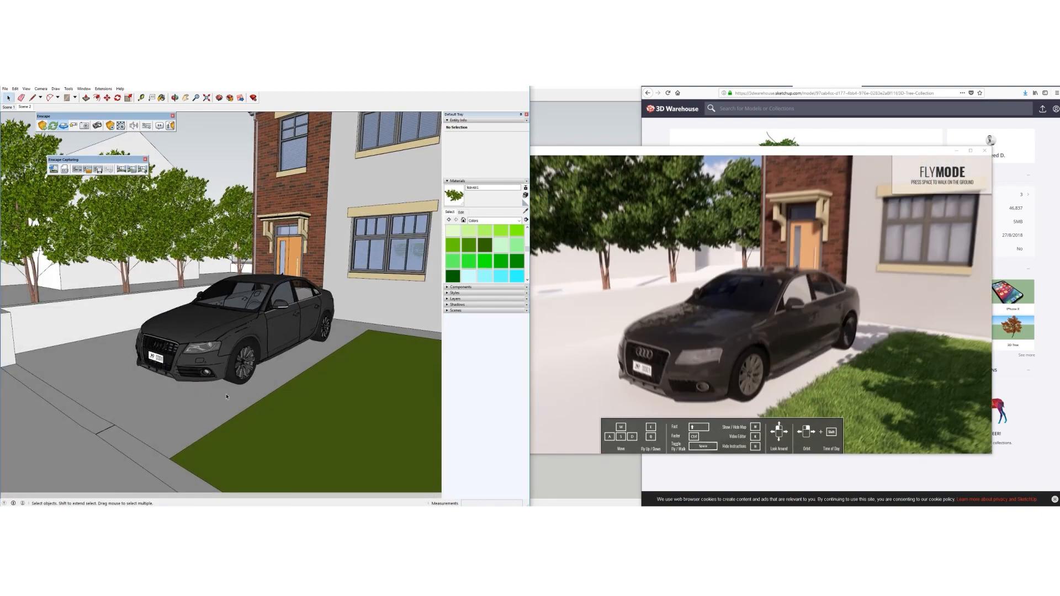
{"action": "left_click", "coordinate": [525, 211]}
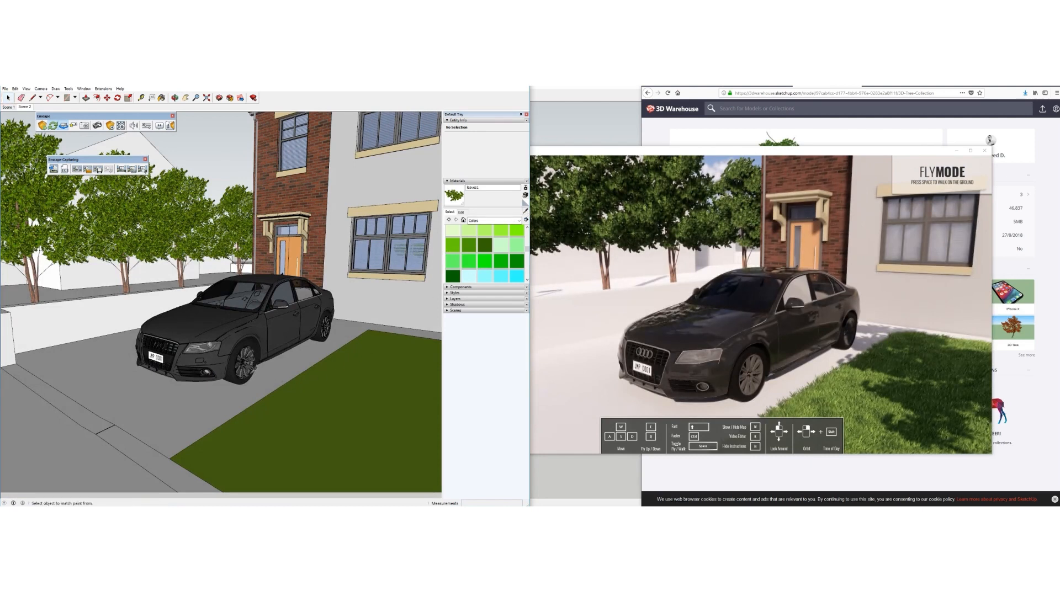
{"action": "left_click", "coordinate": [256, 360]}
{"action": "left_click", "coordinate": [501, 188]}
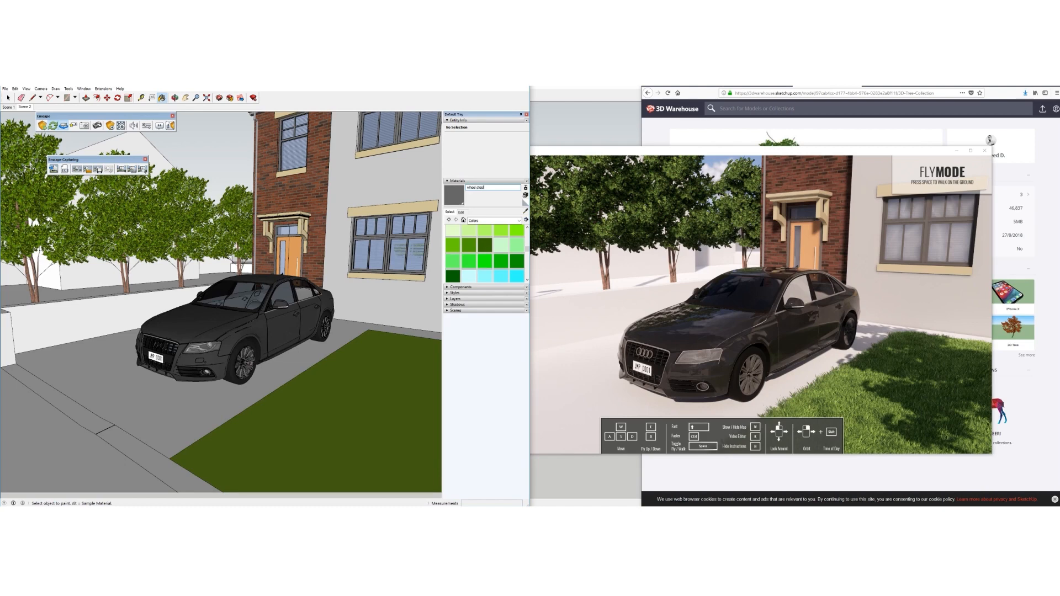
{"action": "key", "text": "Return"}
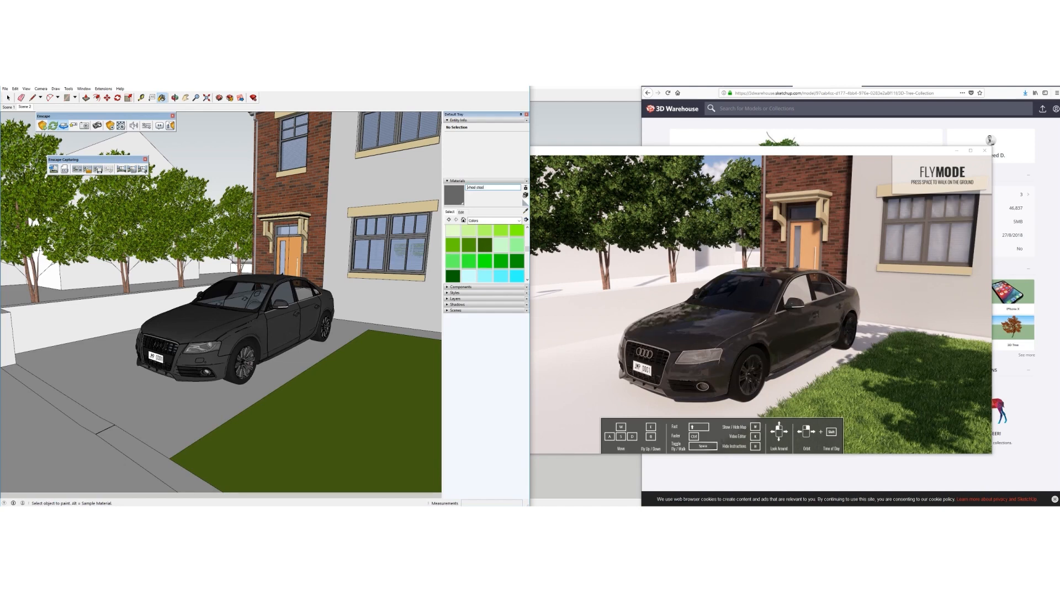
Raise the wheel steel material's lightness from 40 to 75
{"action": "left_click", "coordinate": [461, 212]}
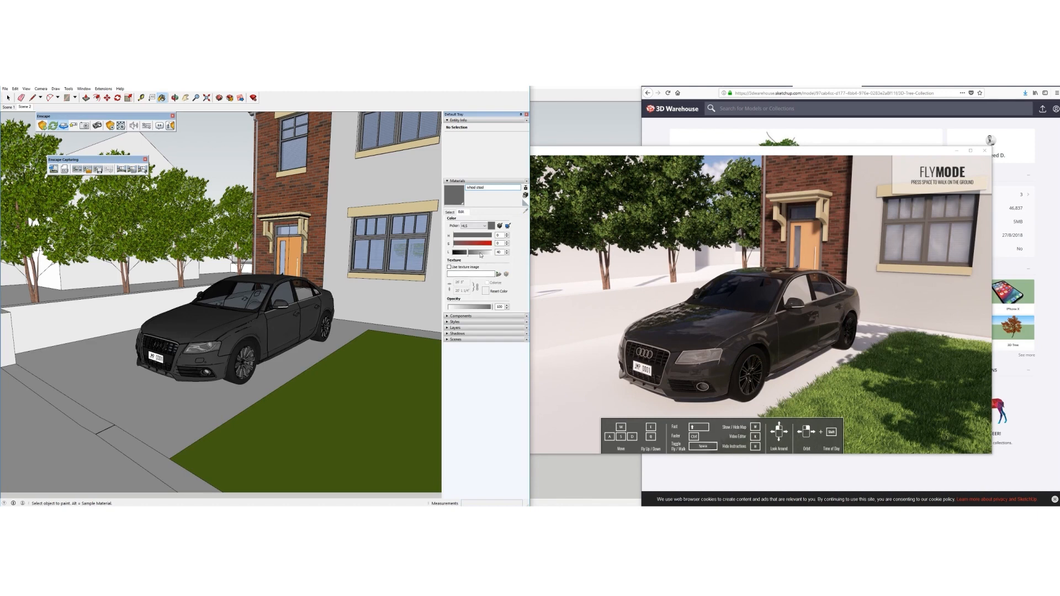
{"action": "left_click_drag", "start_coordinate": [480, 255], "coordinate": [483, 254]}
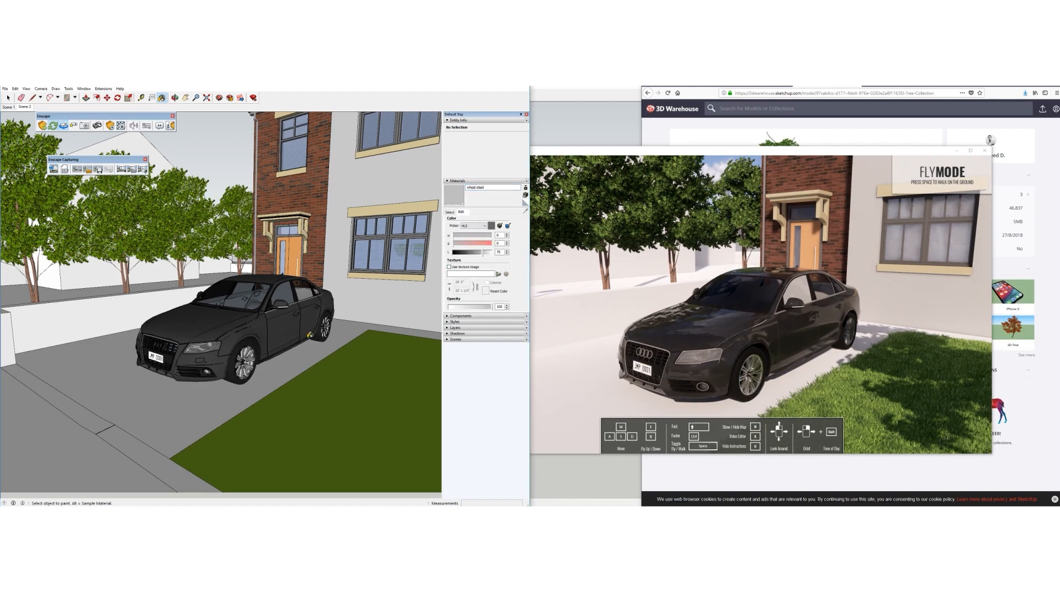
{"action": "scroll", "coordinate": [257, 311], "scroll_direction": "up", "scroll_amount": 5}
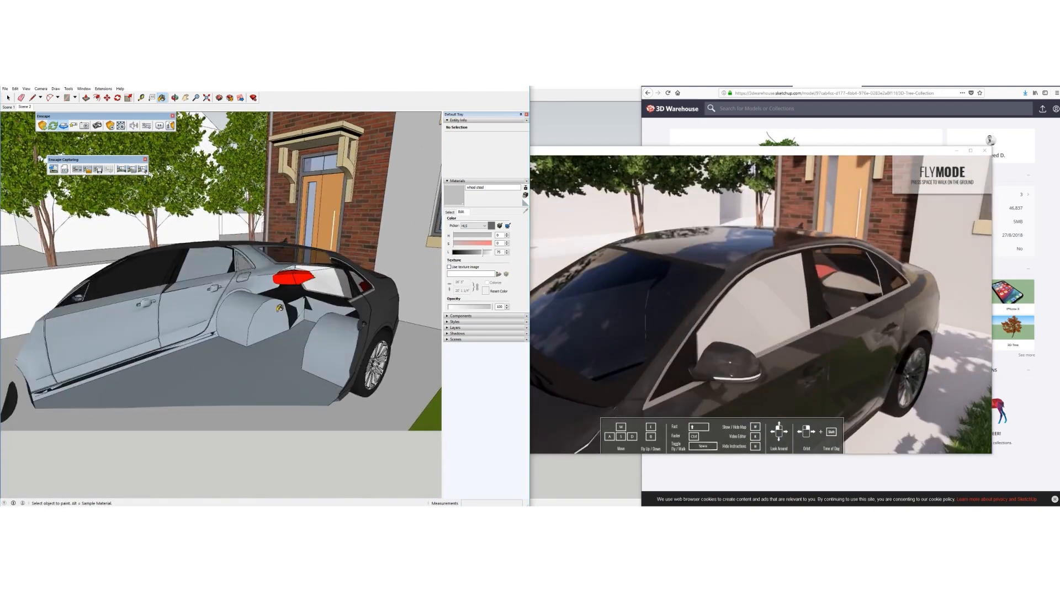
Open the car's nested door groups and sample the Car glass material from a window
{"action": "scroll", "coordinate": [280, 308], "scroll_direction": "down", "scroll_amount": 5}
{"action": "mouse_move", "coordinate": [280, 308]}
{"action": "middle_mouse_down"}
{"action": "mouse_move", "coordinate": [226, 330]}
{"action": "mouse_move", "coordinate": [253, 326]}
{"action": "middle_mouse_up"}
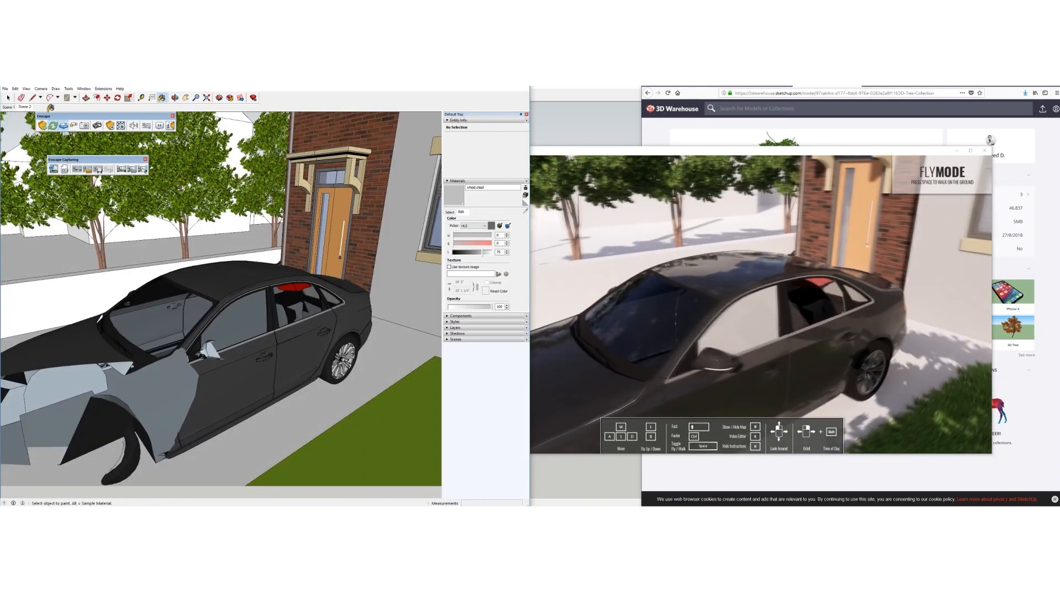
{"action": "key", "text": "space"}
{"action": "double_click", "coordinate": [243, 330]}
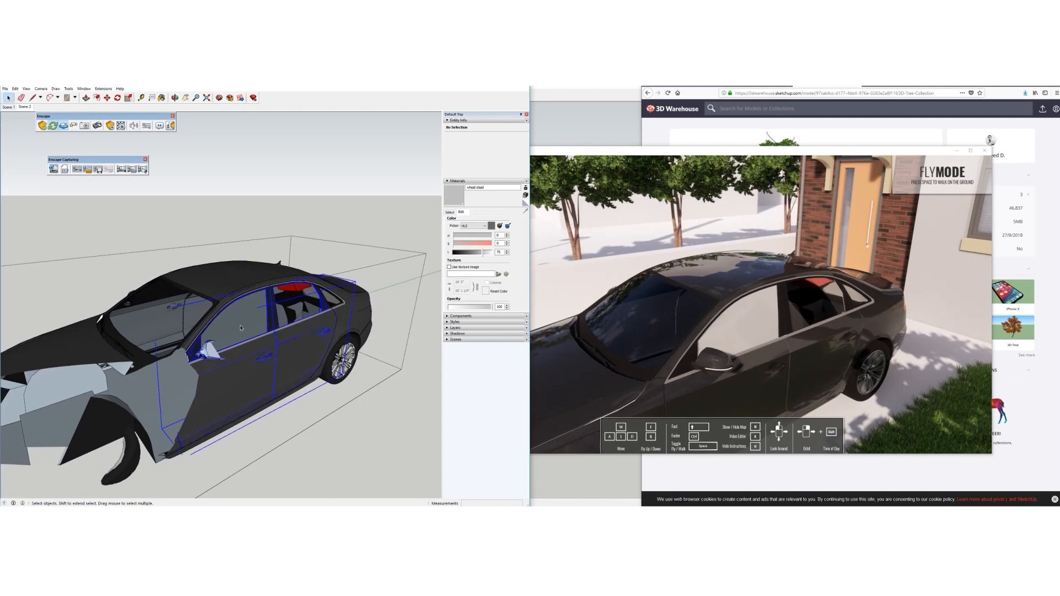
{"action": "double_click", "coordinate": [243, 330]}
{"action": "double_click", "coordinate": [243, 330]}
{"action": "left_click", "coordinate": [263, 255]}
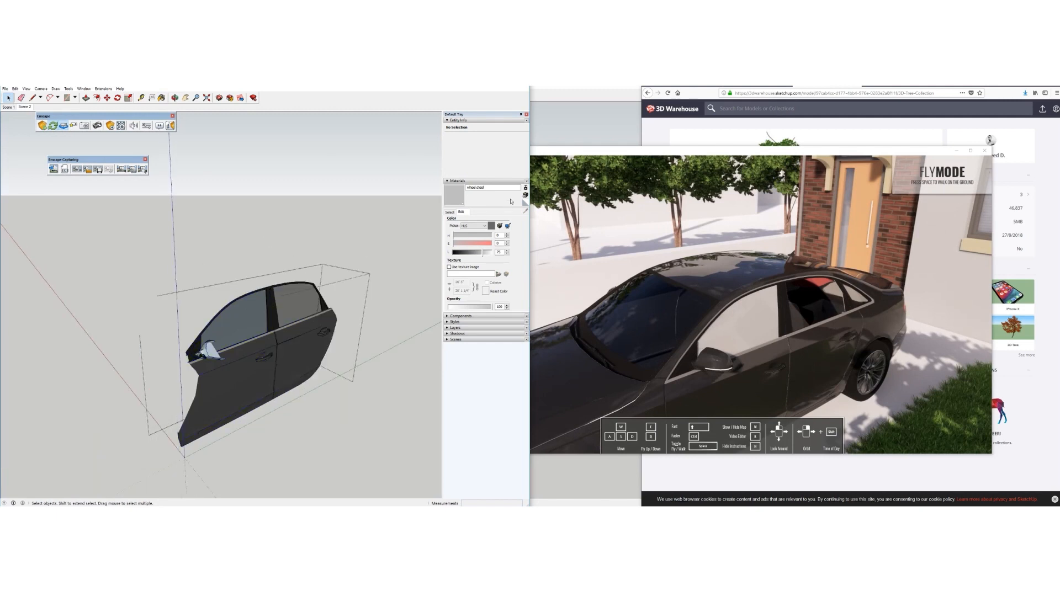
{"action": "left_click", "coordinate": [450, 212]}
{"action": "left_click", "coordinate": [525, 211]}
{"action": "left_click", "coordinate": [293, 291]}
{"action": "left_click", "coordinate": [7, 98]}
Paint the front door's window glass with Car glass
{"action": "double_click", "coordinate": [253, 319]}
{"action": "left_click", "coordinate": [253, 319]}
{"action": "key", "text": "b"}
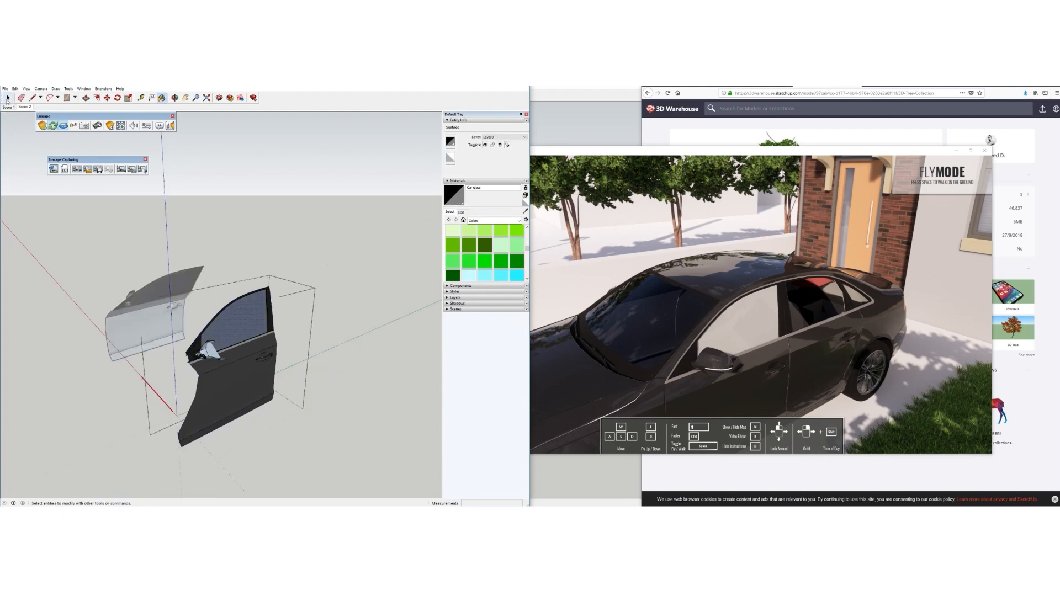
{"action": "key", "text": "b"}
{"action": "mouse_move", "coordinate": [332, 369]}
{"action": "middle_mouse_down"}
{"action": "mouse_move", "coordinate": [314, 333]}
{"action": "mouse_move", "coordinate": [263, 367]}
{"action": "mouse_move", "coordinate": [272, 296]}
{"action": "mouse_move", "coordinate": [265, 309]}
{"action": "middle_mouse_up"}
{"action": "scroll", "coordinate": [266, 309], "scroll_direction": "down", "scroll_amount": 10}
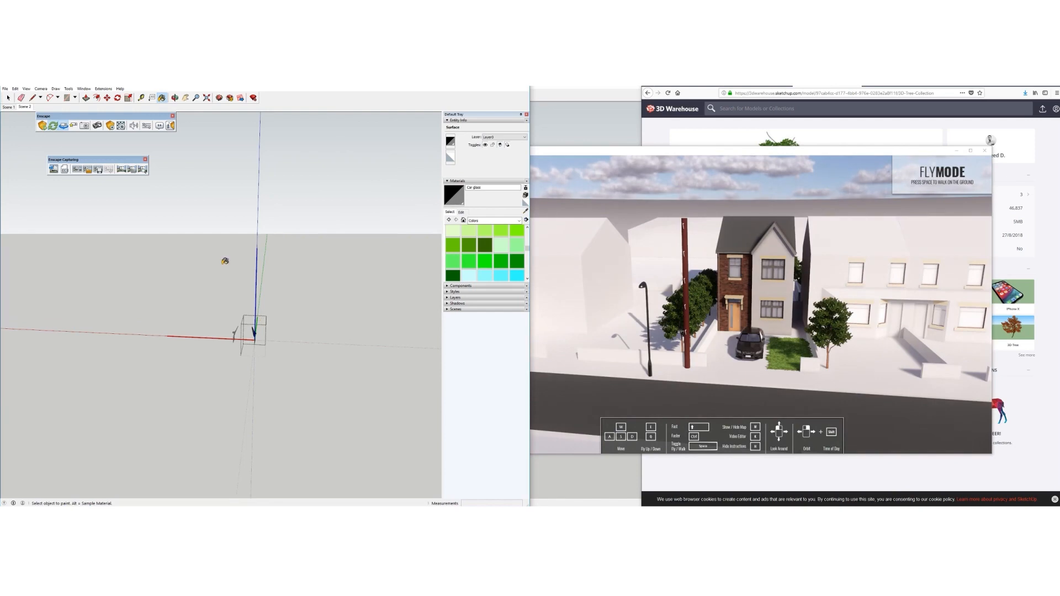
{"action": "left_click", "coordinate": [207, 98]}
{"action": "mouse_move", "coordinate": [381, 261]}
{"action": "middle_mouse_down"}
{"action": "mouse_move", "coordinate": [405, 255]}
{"action": "mouse_move", "coordinate": [289, 299]}
{"action": "middle_mouse_up"}
{"action": "mouse_move", "coordinate": [409, 286]}
{"action": "middle_mouse_down"}
{"action": "mouse_move", "coordinate": [438, 283]}
{"action": "mouse_move", "coordinate": [422, 221]}
{"action": "mouse_move", "coordinate": [376, 183]}
{"action": "mouse_move", "coordinate": [86, 308]}
{"action": "middle_mouse_up"}
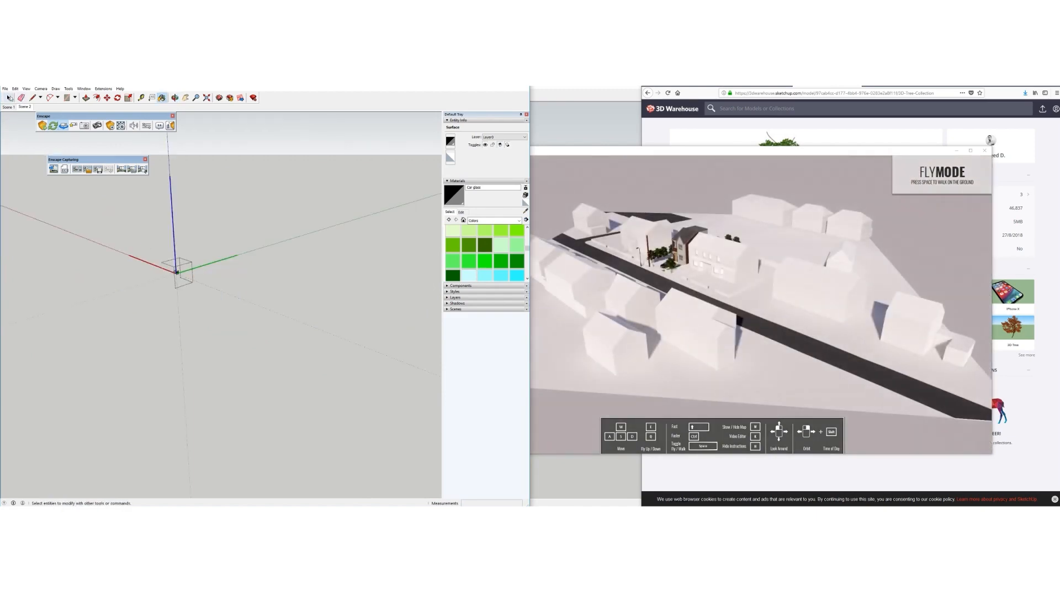
Close the door, doors and car groups and return to the street view
{"action": "left_click", "coordinate": [10, 98]}
{"action": "left_click", "coordinate": [274, 220]}
{"action": "left_click", "coordinate": [234, 223]}
{"action": "left_click", "coordinate": [227, 224]}
{"action": "mouse_move", "coordinate": [183, 278]}
{"action": "middle_mouse_down"}
{"action": "mouse_move", "coordinate": [234, 290]}
{"action": "mouse_move", "coordinate": [233, 179]}
{"action": "mouse_move", "coordinate": [211, 311]}
{"action": "mouse_move", "coordinate": [215, 279]}
{"action": "mouse_move", "coordinate": [260, 259]}
{"action": "mouse_move", "coordinate": [291, 303]}
{"action": "middle_mouse_up"}
{"action": "scroll", "coordinate": [237, 285], "scroll_direction": "up", "scroll_amount": 6}
{"action": "scroll", "coordinate": [210, 307], "scroll_direction": "up", "scroll_amount": 5}
{"action": "scroll", "coordinate": [221, 285], "scroll_direction": "down", "scroll_amount": 3}
{"action": "left_click", "coordinate": [216, 283]}
{"action": "middle_click_drag", "start_coordinate": [218, 283], "coordinate": [239, 314]}
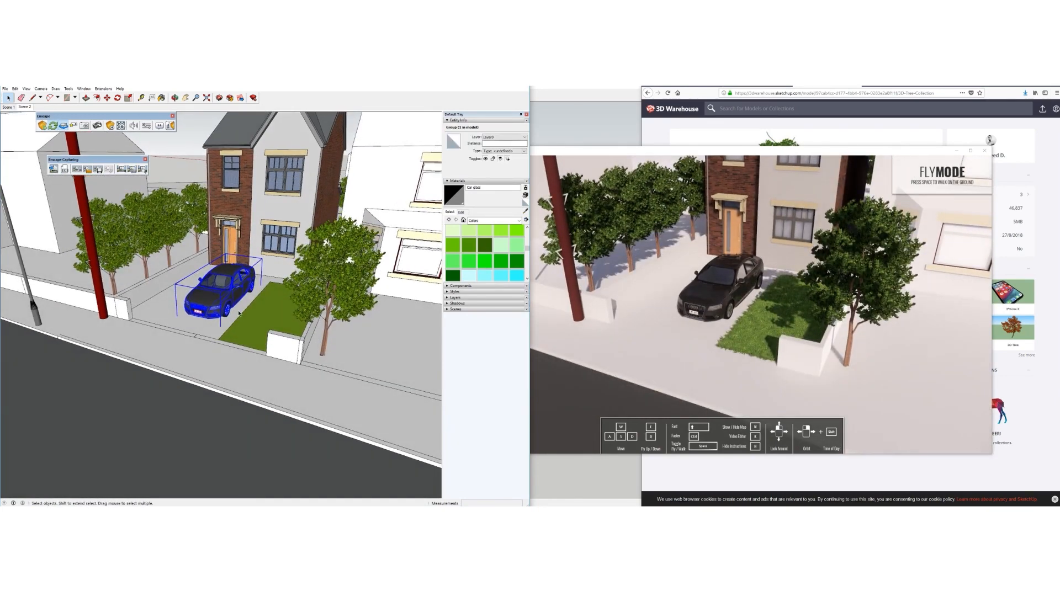
{"action": "scroll", "coordinate": [224, 283], "scroll_direction": "up", "scroll_amount": 6}
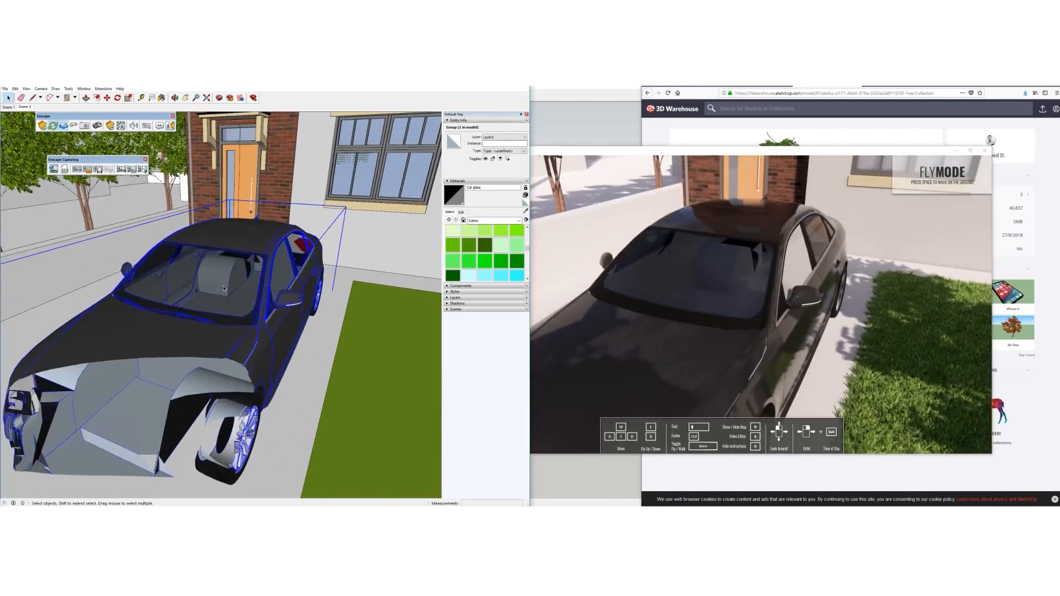
{"action": "scroll", "coordinate": [224, 288], "scroll_direction": "down", "scroll_amount": 7}
{"action": "middle_click_drag", "start_coordinate": [224, 288], "coordinate": [164, 327]}
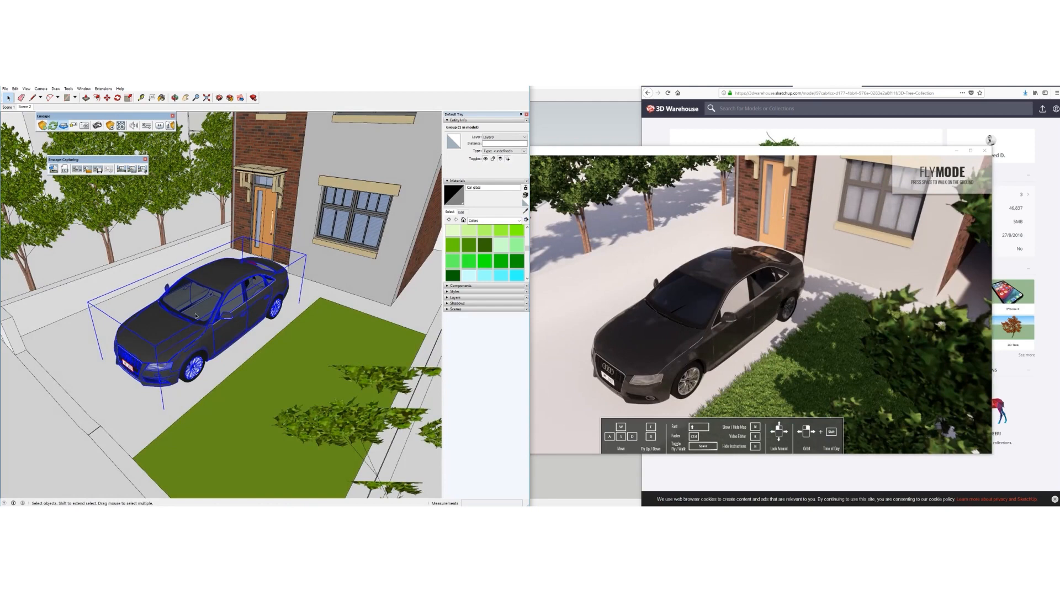
{"action": "scroll", "coordinate": [196, 316], "scroll_direction": "up", "scroll_amount": 3}
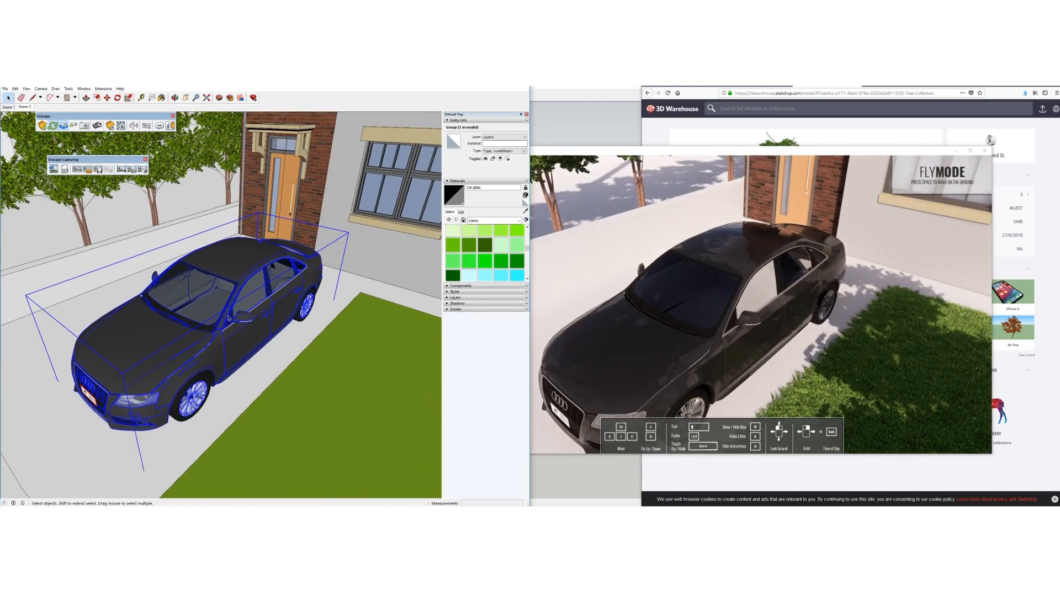
{"action": "scroll", "coordinate": [228, 319], "scroll_direction": "down", "scroll_amount": 3}
{"action": "mouse_move", "coordinate": [229, 319]}
{"action": "middle_mouse_down"}
{"action": "mouse_move", "coordinate": [276, 304]}
{"action": "mouse_move", "coordinate": [267, 286]}
{"action": "mouse_move", "coordinate": [323, 213]}
{"action": "middle_mouse_up"}
{"action": "scroll", "coordinate": [323, 212], "scroll_direction": "up", "scroll_amount": 5}
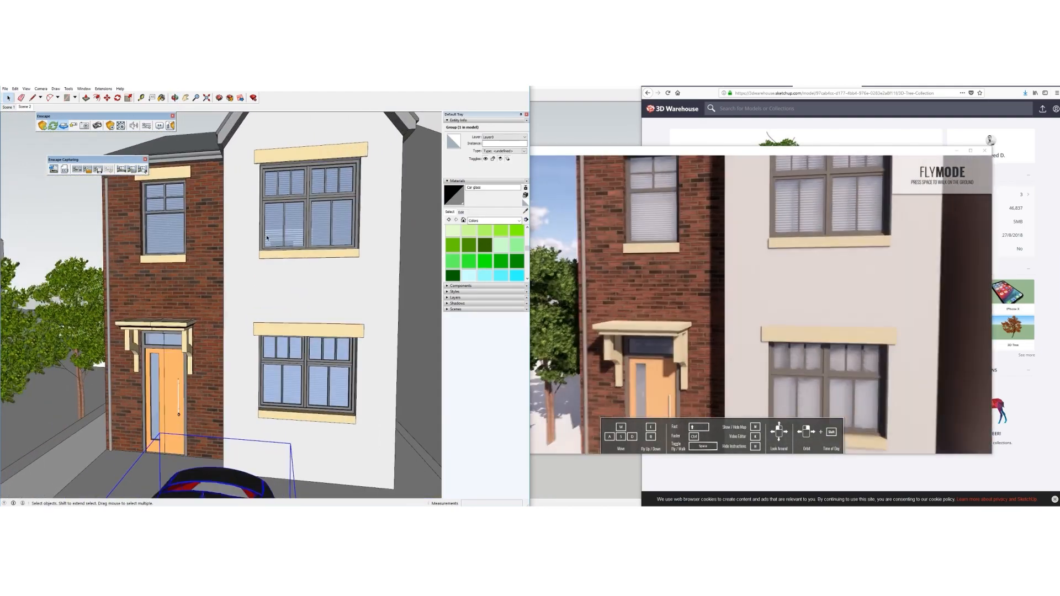
Lower the Translucent Glass Blue window material's saturation from 27 to 14
{"action": "key", "text": "b"}
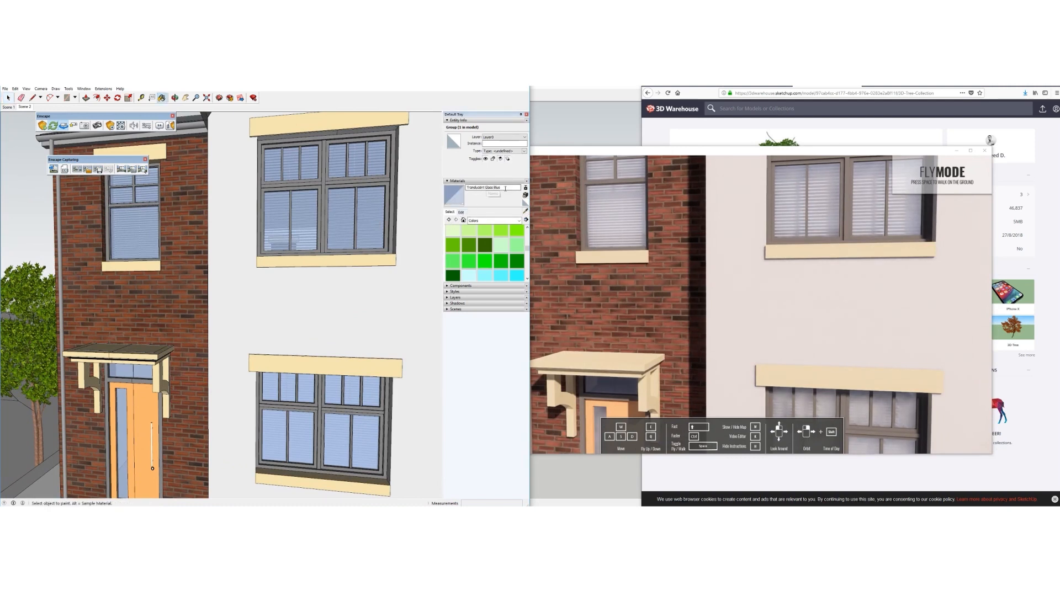
{"action": "left_click", "coordinate": [462, 212]}
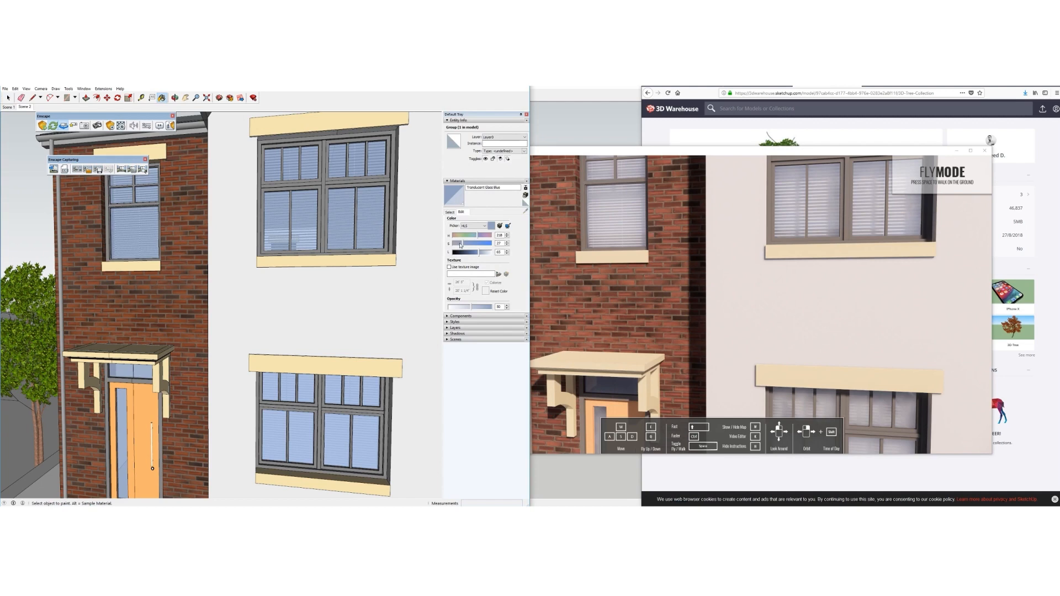
{"action": "left_click_drag", "start_coordinate": [459, 243], "coordinate": [458, 244]}
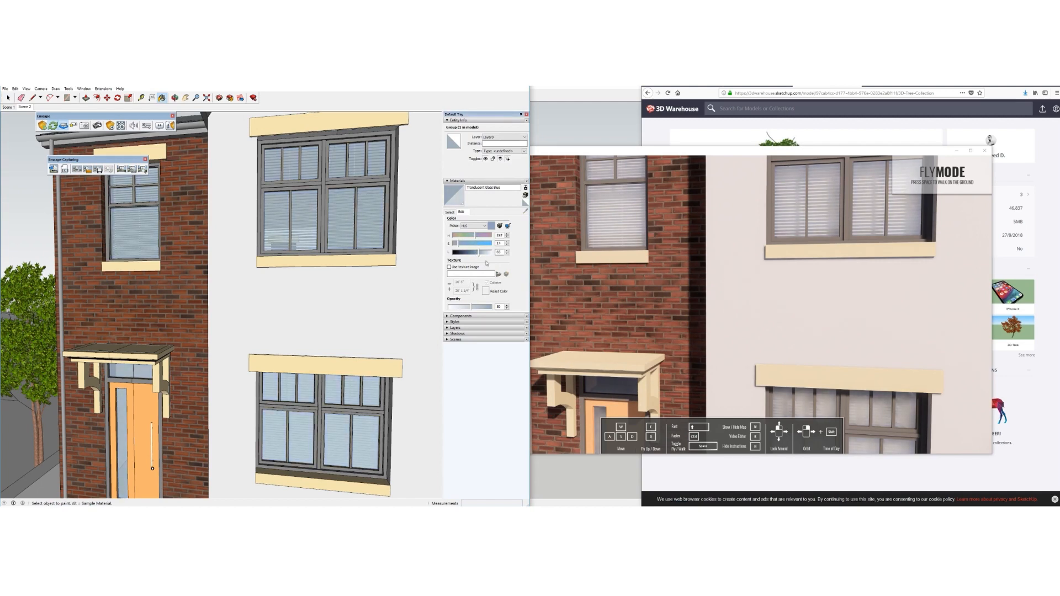
{"action": "scroll", "coordinate": [301, 279], "scroll_direction": "down", "scroll_amount": 8}
{"action": "middle_click_drag", "start_coordinate": [306, 280], "coordinate": [253, 276]}
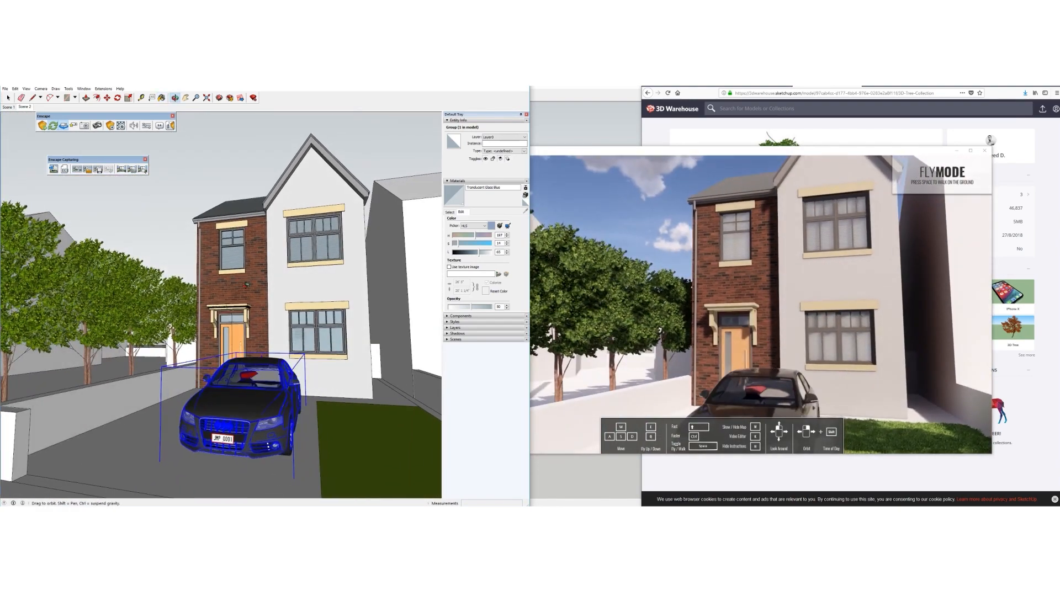
Open Tree 01.skp from the Downloads folder, sorted by newest date
{"action": "scroll", "coordinate": [246, 285], "scroll_direction": "down", "scroll_amount": 2}
{"action": "left_click", "coordinate": [9, 98]}
{"action": "scroll", "coordinate": [324, 306], "scroll_direction": "down", "scroll_amount": 3}
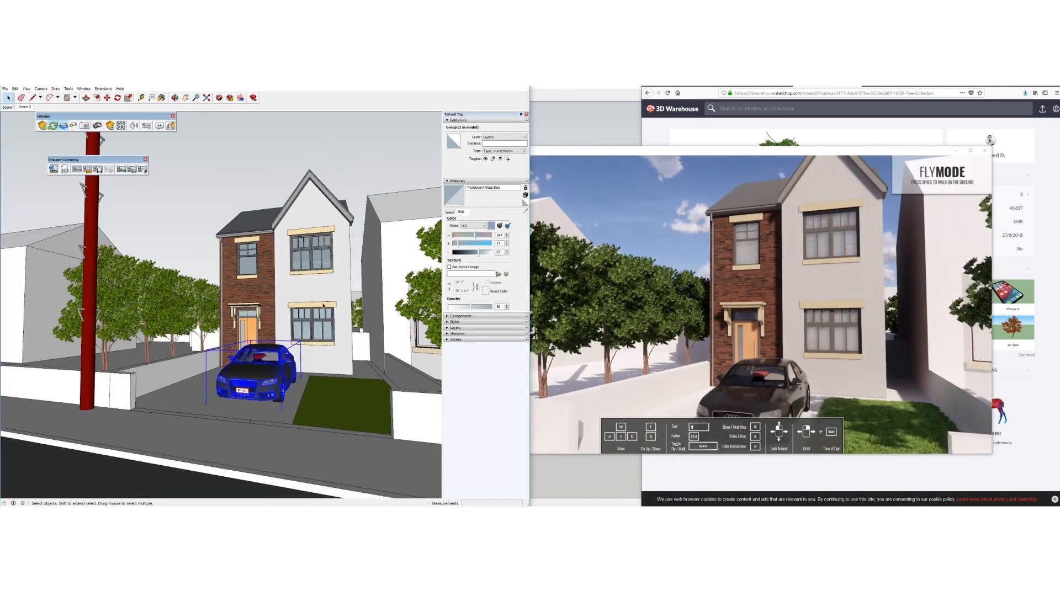
{"action": "scroll", "coordinate": [323, 305], "scroll_direction": "down", "scroll_amount": 1}
{"action": "middle_click_drag", "start_coordinate": [324, 306], "coordinate": [301, 287]}
{"action": "left_click", "coordinate": [191, 509]}
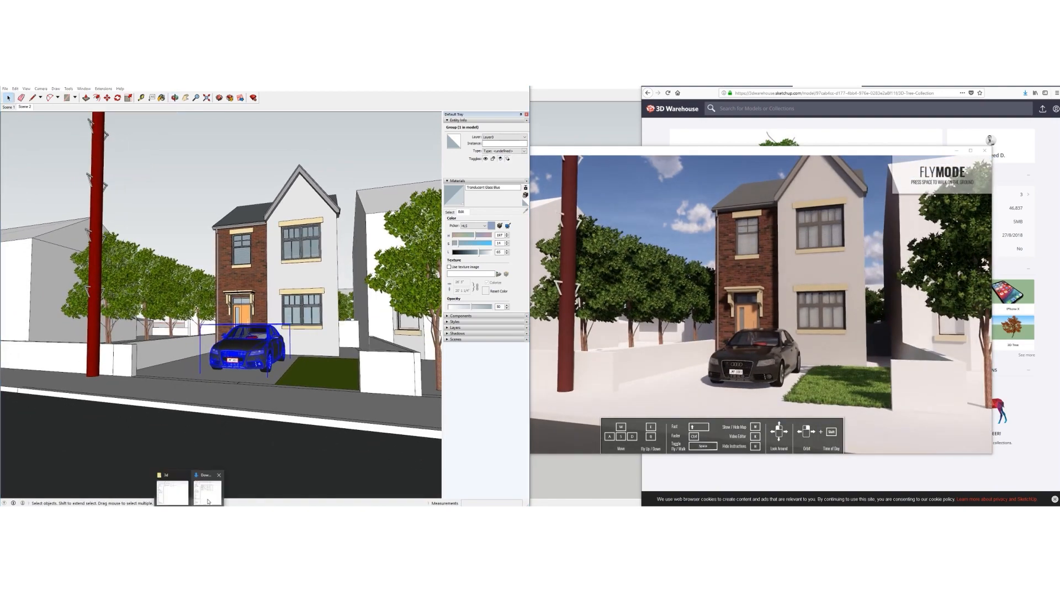
{"action": "left_click", "coordinate": [208, 500]}
{"action": "left_click", "coordinate": [977, 144]}
{"action": "left_click", "coordinate": [770, 163]}
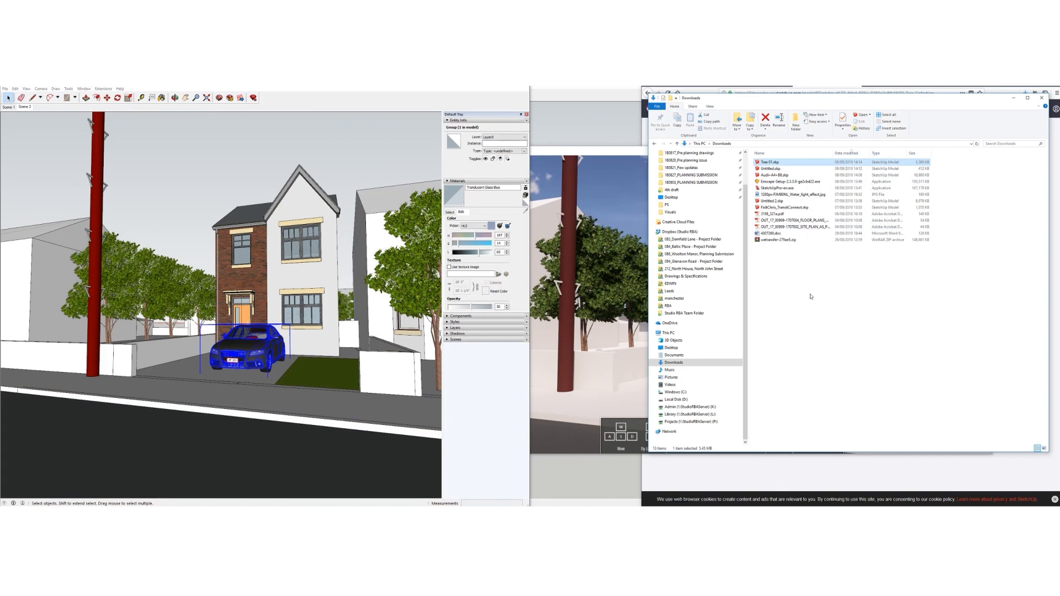
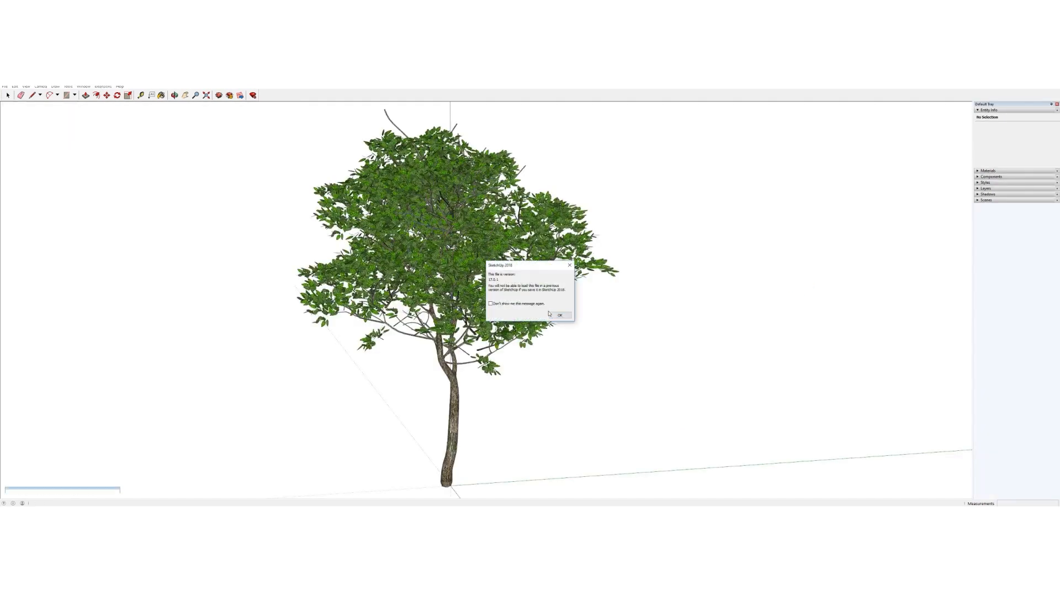
Dismiss the version notice, window-select all eight tree components and make them one group
{"action": "left_click", "coordinate": [562, 316]}
{"action": "left_click", "coordinate": [433, 249]}
{"action": "scroll", "coordinate": [463, 304], "scroll_direction": "down", "scroll_amount": 5}
{"action": "left_click_drag", "start_coordinate": [368, 214], "coordinate": [605, 443]}
{"action": "right_click", "coordinate": [457, 285]}
{"action": "left_click", "coordinate": [484, 343]}
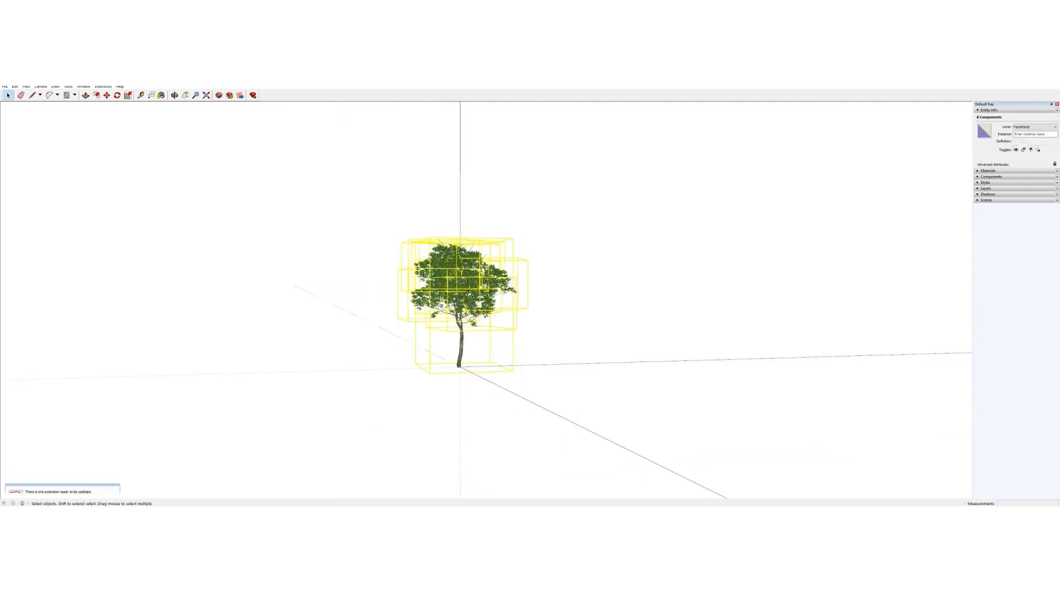
{"action": "middle_click_drag", "start_coordinate": [485, 331], "coordinate": [508, 329]}
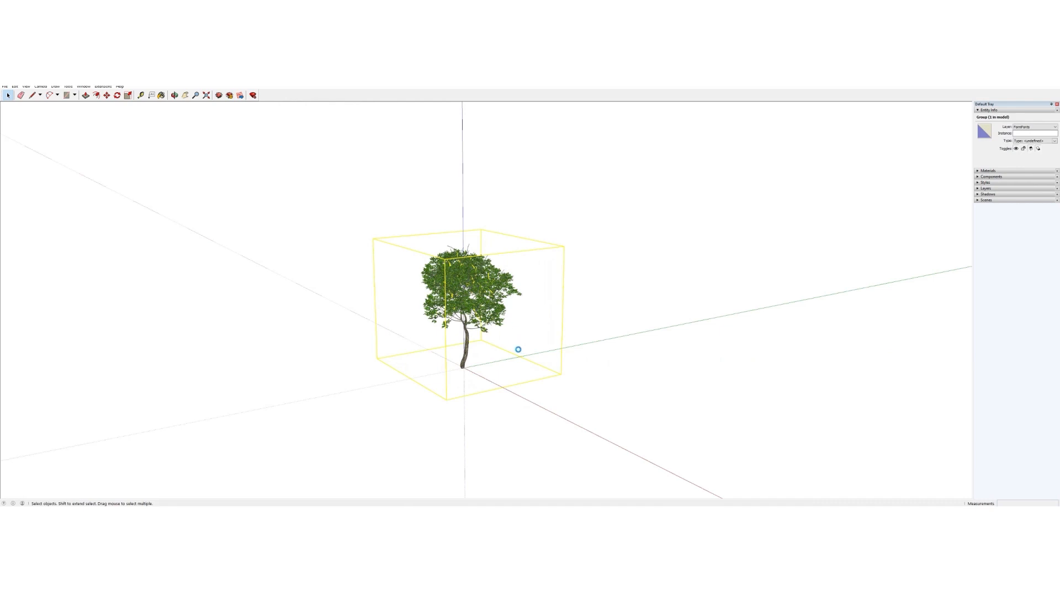
{"action": "mouse_move", "coordinate": [273, 503]}
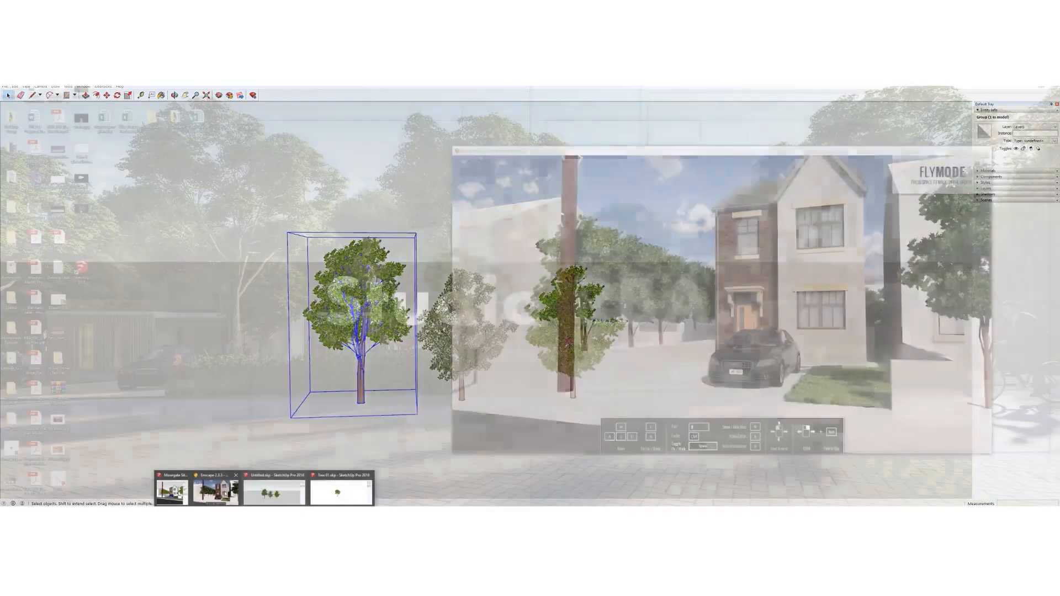
Paste the copied tree into the Moorgate street house model and place it
{"action": "left_click", "coordinate": [215, 492]}
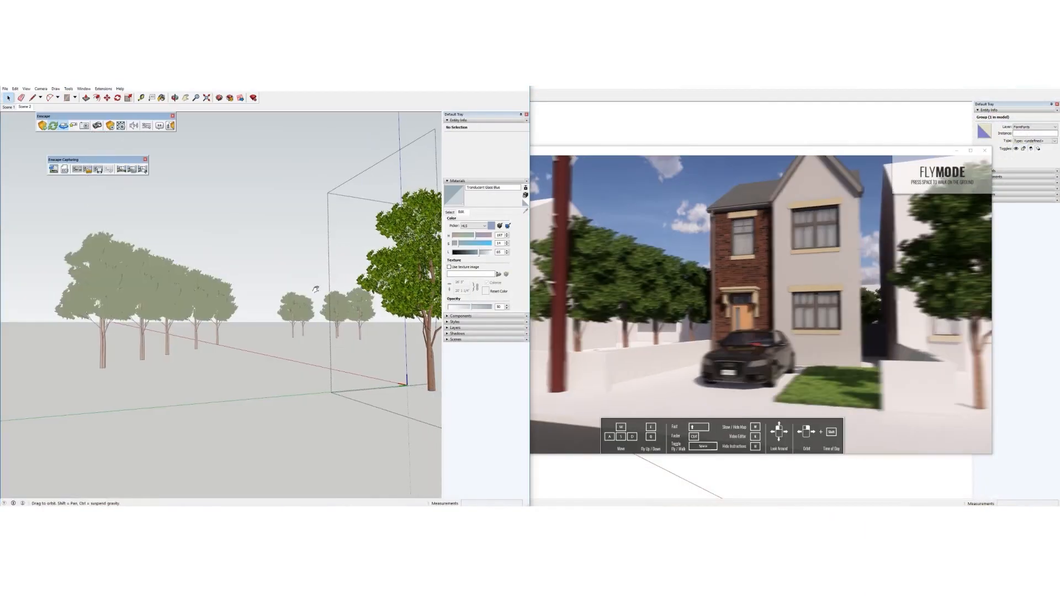
{"action": "scroll", "coordinate": [275, 377], "scroll_direction": "down", "scroll_amount": 10}
{"action": "middle_click_drag", "start_coordinate": [274, 377], "coordinate": [282, 373], "text": "shift"}
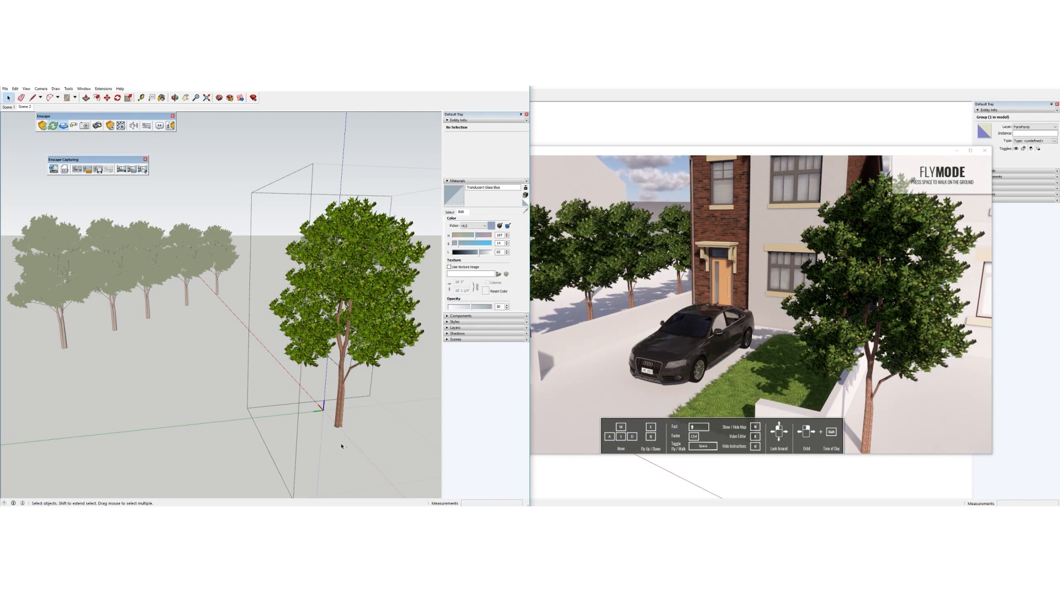
{"action": "key", "text": "ctrl+v"}
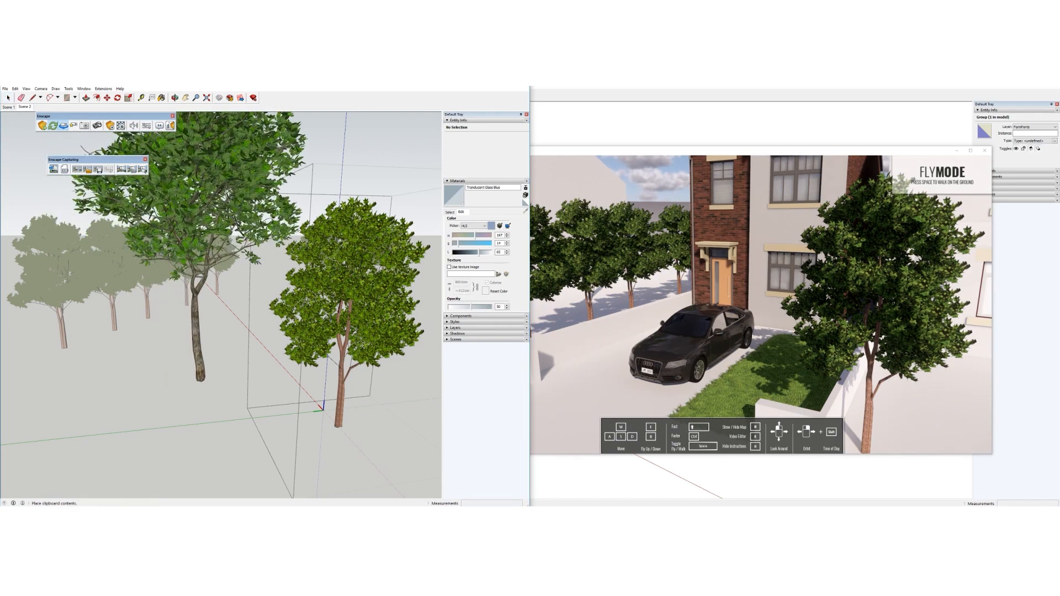
{"action": "left_click", "coordinate": [200, 381]}
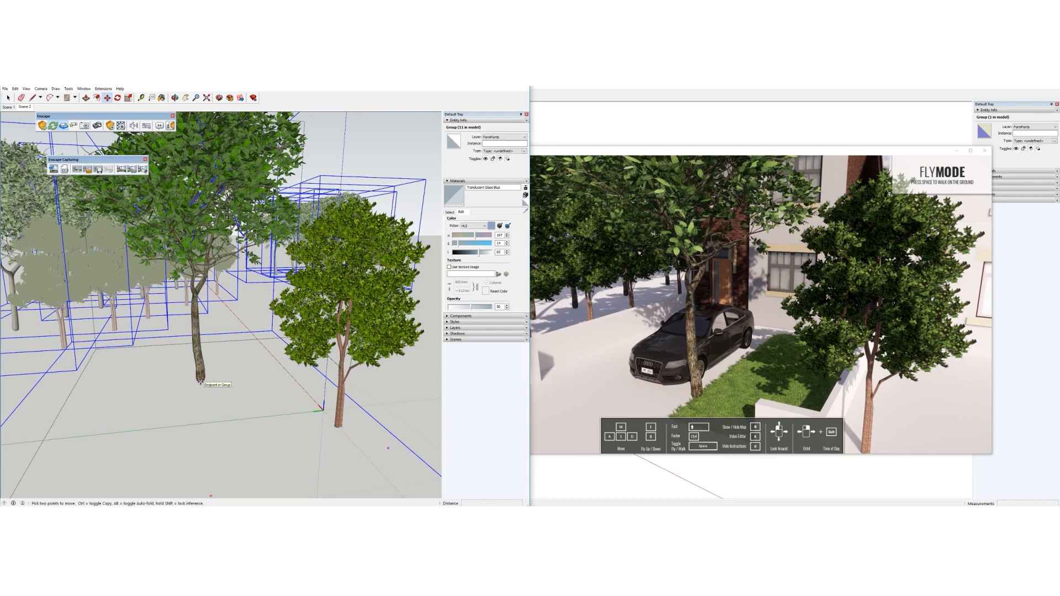
Move the tree to a new spot in front of the house and bring up Enscape's live view
{"action": "left_click", "coordinate": [201, 381]}
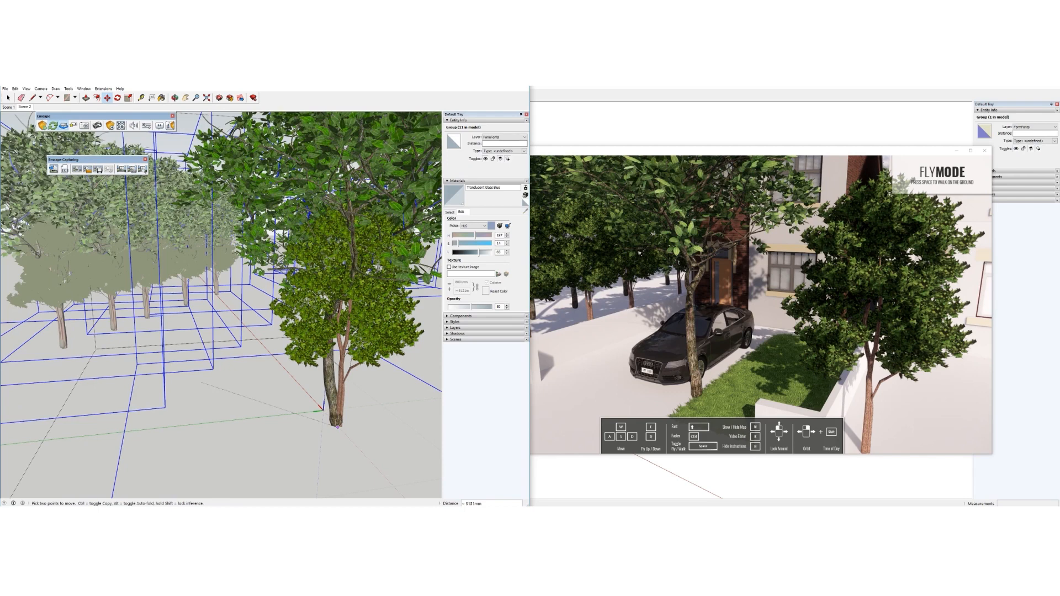
{"action": "left_click", "coordinate": [338, 427]}
{"action": "scroll", "coordinate": [313, 303], "scroll_direction": "down", "scroll_amount": 2}
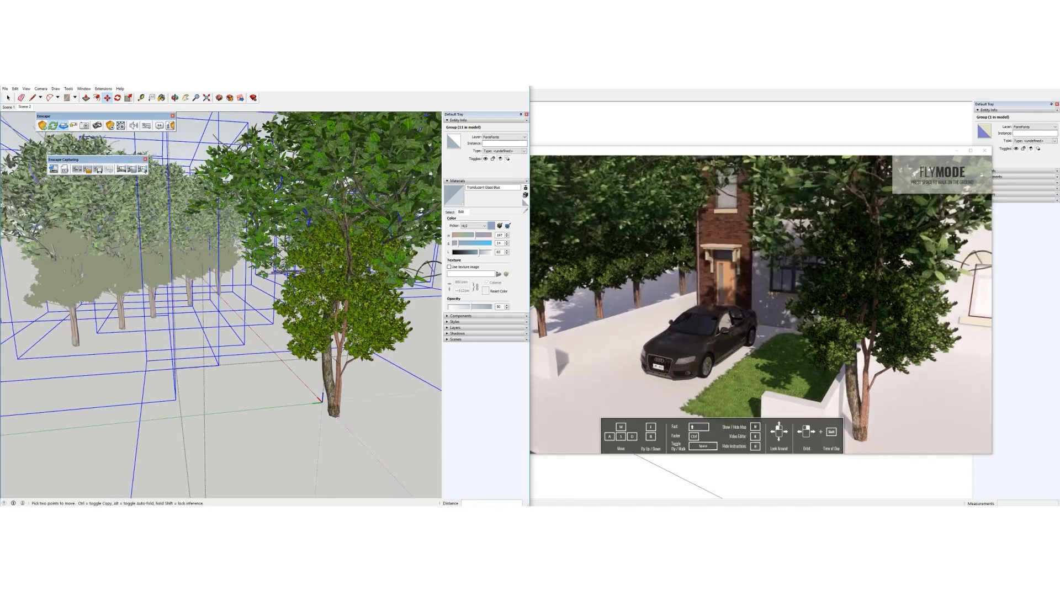
{"action": "left_click", "coordinate": [714, 152]}
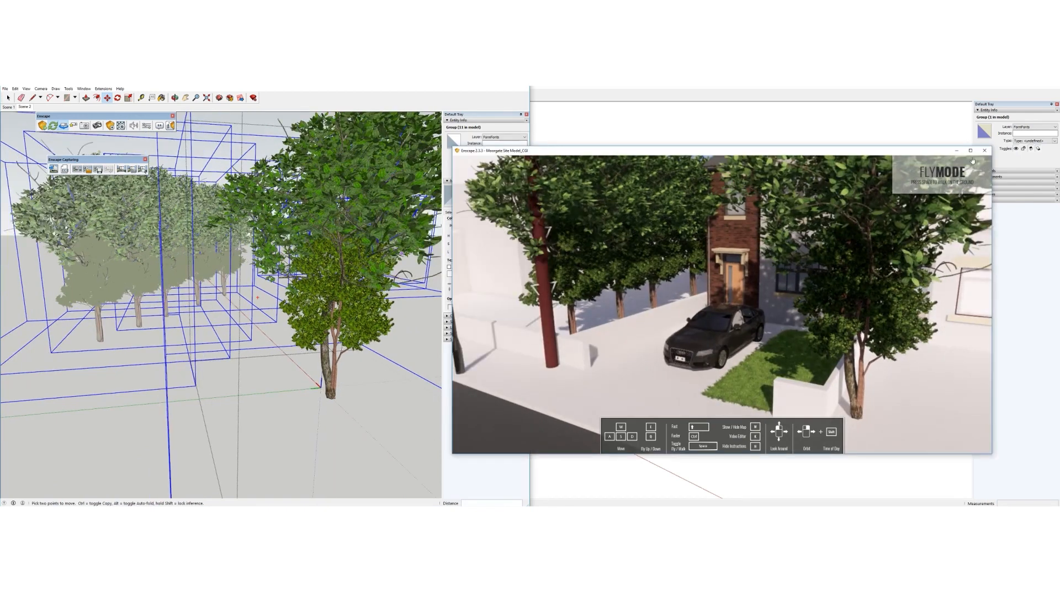
Hide the Enscape window and scale the pasted tree down to 0.68
{"action": "left_click", "coordinate": [957, 150]}
{"action": "mouse_move", "coordinate": [321, 297]}
{"action": "middle_mouse_down"}
{"action": "mouse_move", "coordinate": [305, 329]}
{"action": "mouse_move", "coordinate": [330, 305]}
{"action": "mouse_move", "coordinate": [339, 312]}
{"action": "middle_mouse_up"}
{"action": "scroll", "coordinate": [330, 305], "scroll_direction": "down", "scroll_amount": 3}
{"action": "key", "text": "s"}
{"action": "scroll", "coordinate": [303, 300], "scroll_direction": "down", "scroll_amount": 3}
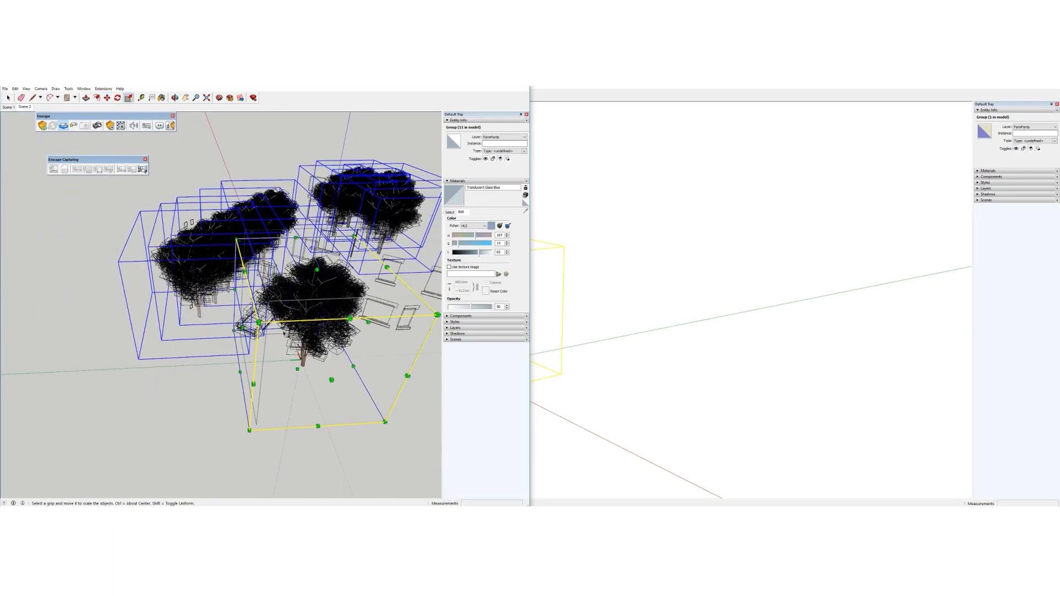
{"action": "middle_click_drag", "start_coordinate": [357, 267], "coordinate": [358, 253]}
{"action": "left_click", "coordinate": [316, 247]}
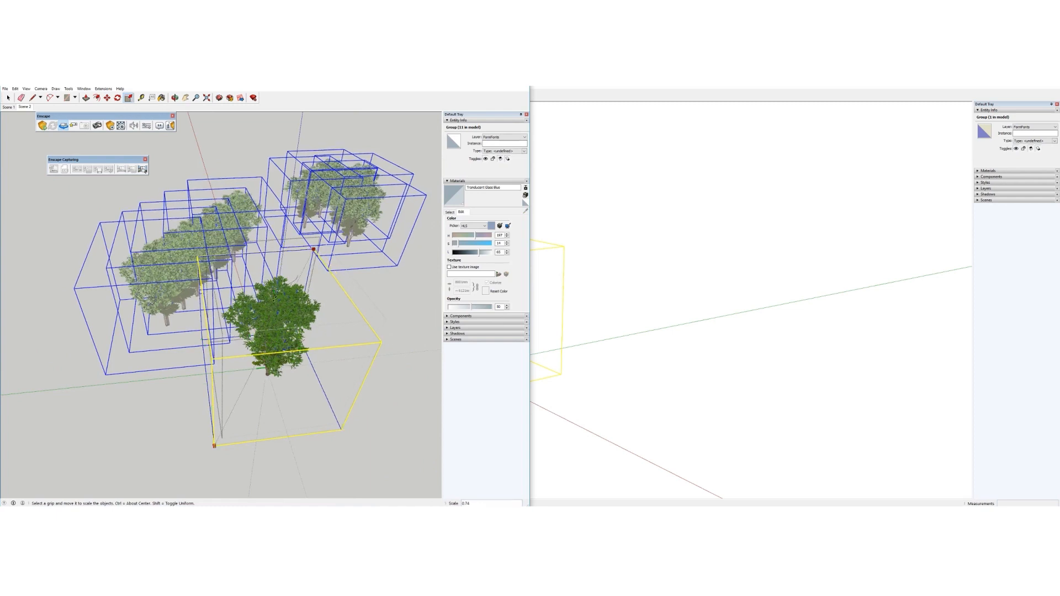
{"action": "left_click", "coordinate": [281, 295]}
Move the trees to a new position beside the other trees
{"action": "middle_click_drag", "start_coordinate": [255, 353], "coordinate": [257, 340]}
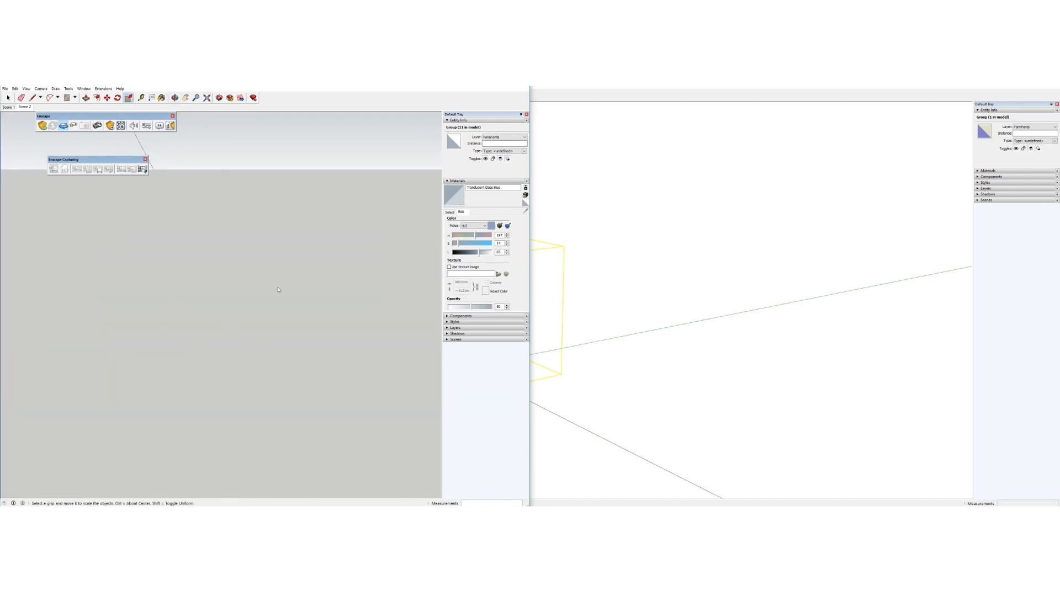
{"action": "scroll", "coordinate": [277, 287], "scroll_direction": "down", "scroll_amount": 5}
{"action": "middle_click_drag", "start_coordinate": [295, 321], "coordinate": [173, 286]}
{"action": "key", "text": "m"}
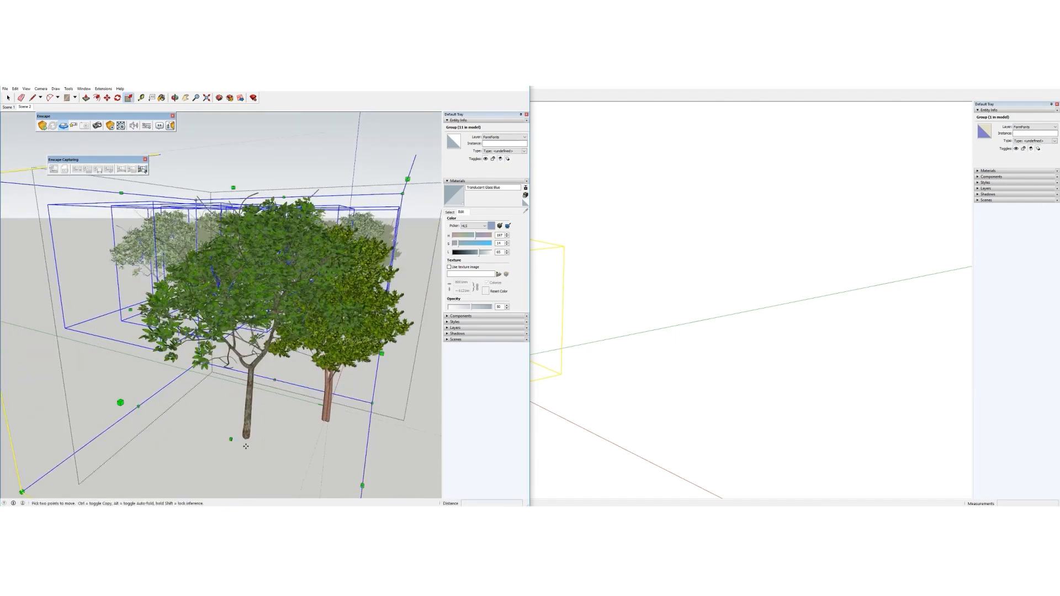
{"action": "left_click", "coordinate": [245, 446]}
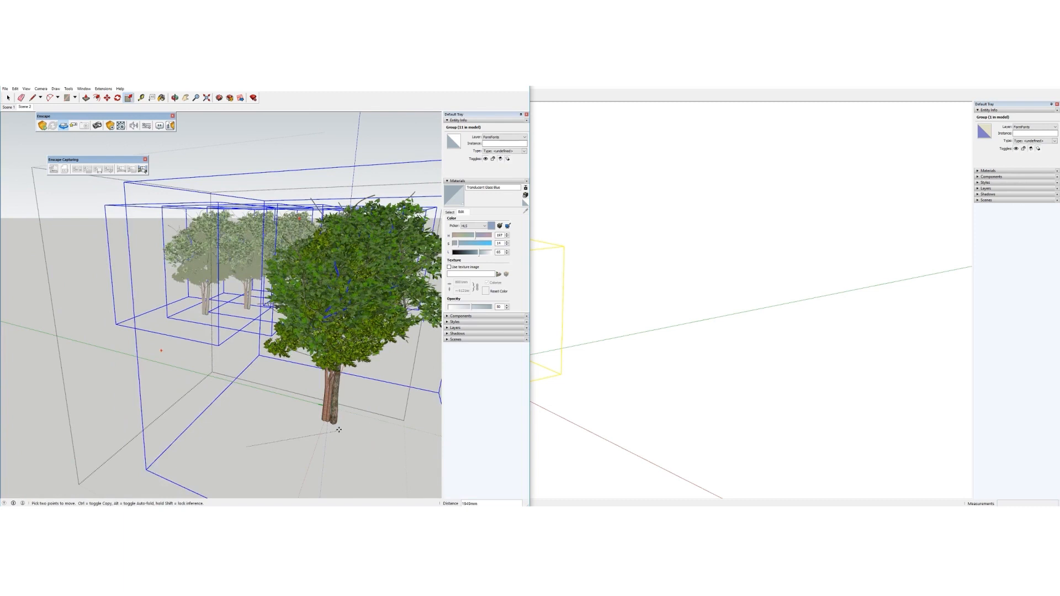
{"action": "left_click", "coordinate": [330, 423]}
{"action": "key", "text": "space"}
Delete the old proxy tree group and orbit around the trees
{"action": "left_click", "coordinate": [358, 358]}
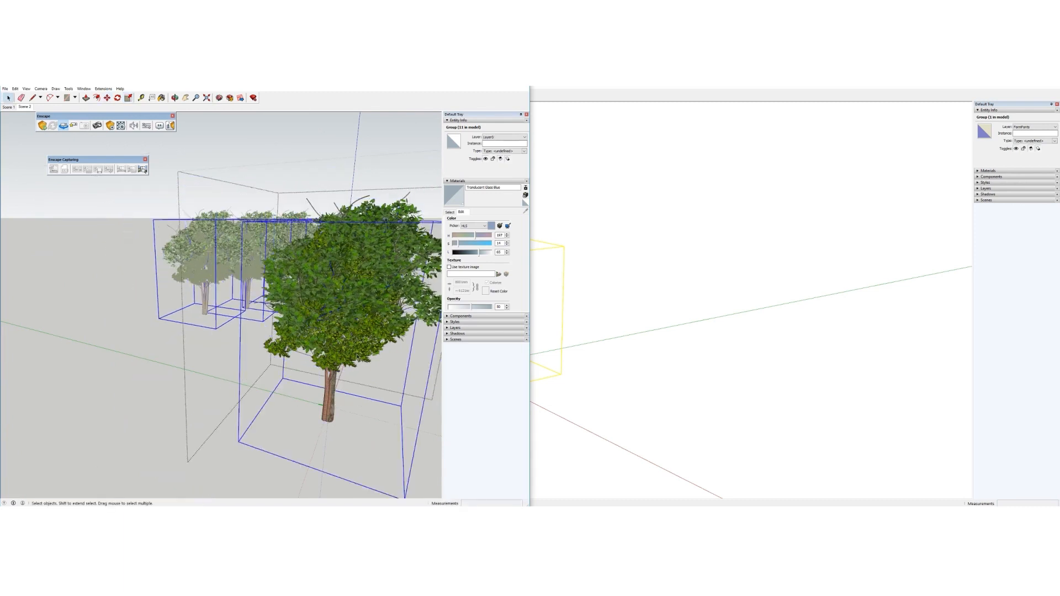
{"action": "key", "text": "Delete"}
{"action": "mouse_move", "coordinate": [260, 339]}
{"action": "middle_mouse_down"}
{"action": "mouse_move", "coordinate": [211, 374]}
{"action": "mouse_move", "coordinate": [330, 403]}
{"action": "middle_mouse_up"}
{"action": "middle_click_drag", "start_coordinate": [268, 361], "coordinate": [290, 364]}
{"action": "scroll", "coordinate": [271, 354], "scroll_direction": "down", "scroll_amount": 12}
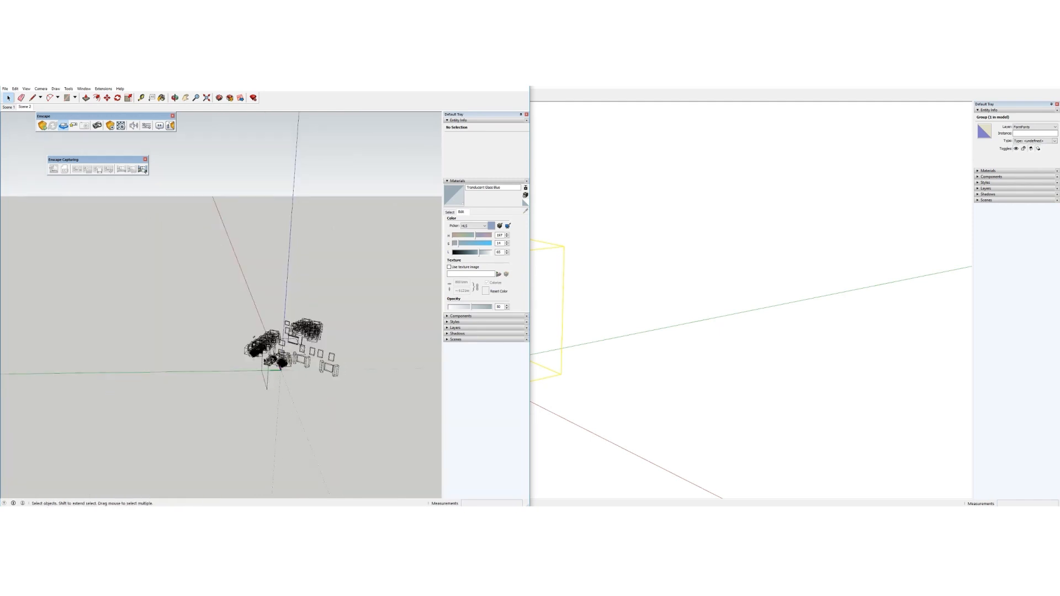
Close the group, then select and delete the five old tree components near the house
{"action": "right_click", "coordinate": [258, 316]}
{"action": "left_click", "coordinate": [265, 319]}
{"action": "scroll", "coordinate": [278, 350], "scroll_direction": "up", "scroll_amount": 10}
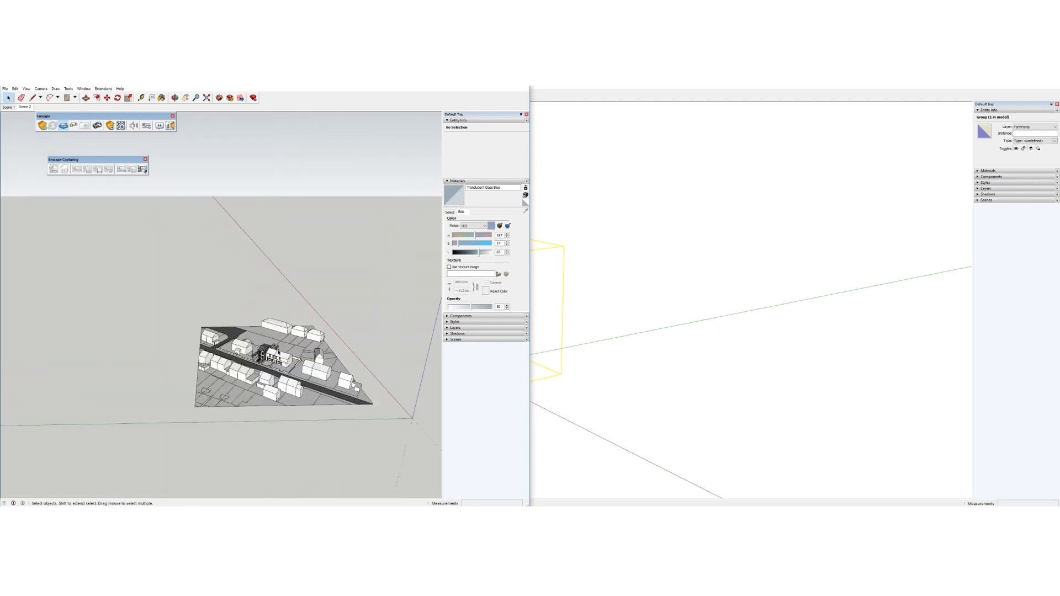
{"action": "scroll", "coordinate": [277, 351], "scroll_direction": "down", "scroll_amount": 1}
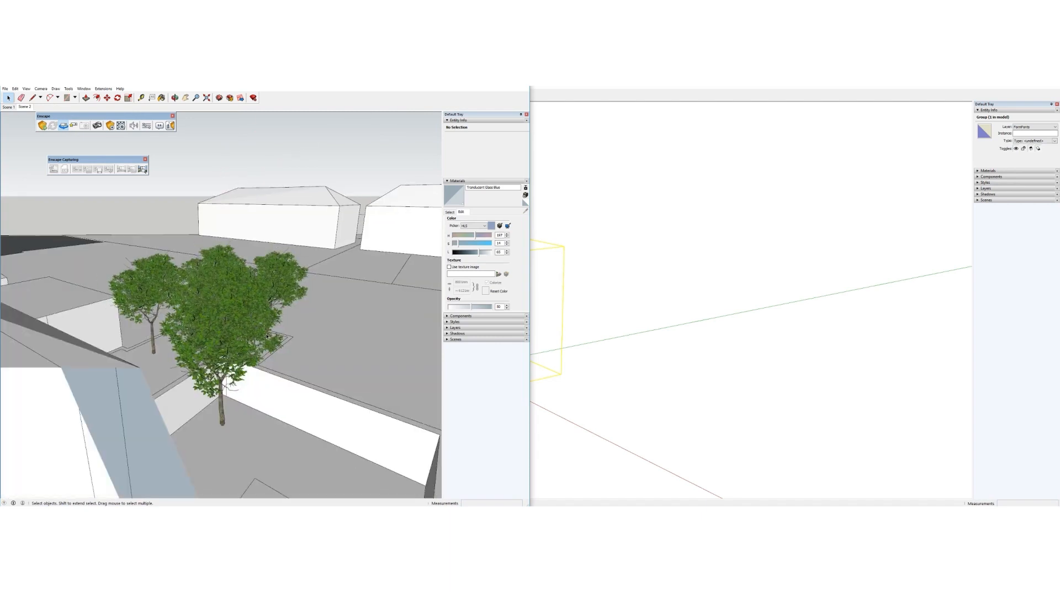
{"action": "left_click", "coordinate": [266, 321]}
{"action": "scroll", "coordinate": [265, 317], "scroll_direction": "down", "scroll_amount": 2}
{"action": "middle_click_drag", "start_coordinate": [265, 316], "coordinate": [278, 367]}
{"action": "left_click", "coordinate": [203, 296], "text": "shift"}
{"action": "left_click", "coordinate": [224, 262], "text": "shift"}
{"action": "left_click", "coordinate": [249, 310], "text": "shift"}
{"action": "left_click", "coordinate": [263, 276], "text": "shift"}
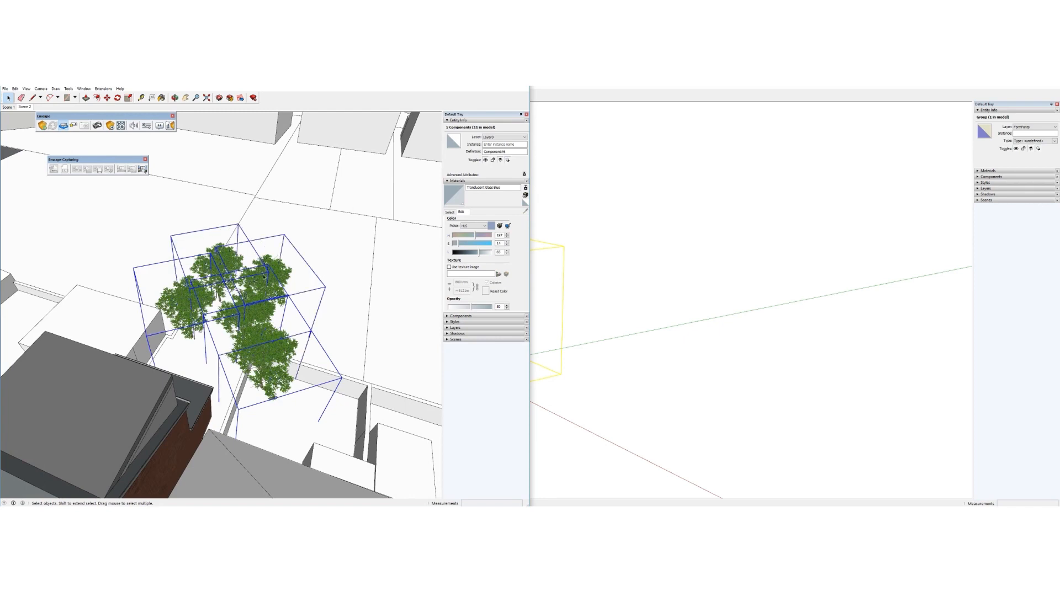
{"action": "key", "text": "Delete"}
Orbit until the road is visible, collapse Materials and expand the Layers list
{"action": "middle_click_drag", "start_coordinate": [308, 282], "coordinate": [341, 298]}
{"action": "scroll", "coordinate": [340, 299], "scroll_direction": "down", "scroll_amount": 3}
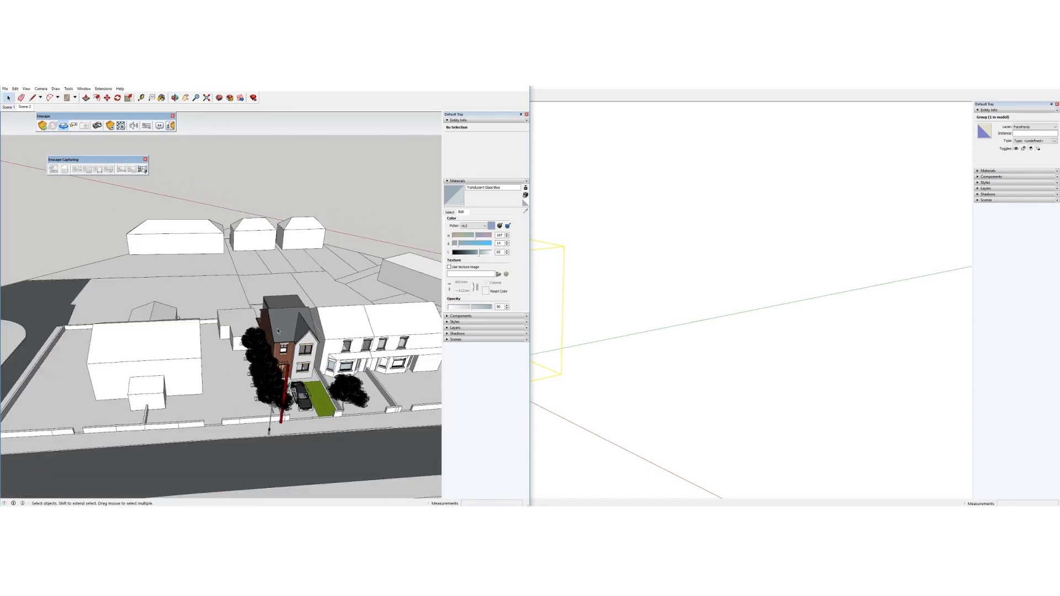
{"action": "scroll", "coordinate": [260, 335], "scroll_direction": "up", "scroll_amount": 3}
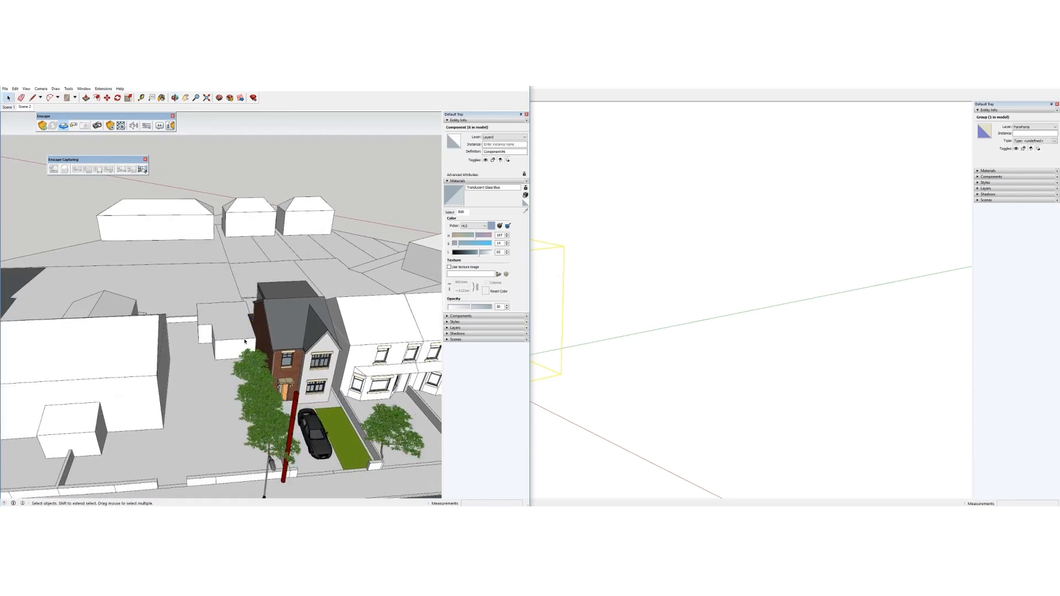
{"action": "middle_click_drag", "start_coordinate": [258, 369], "coordinate": [248, 287]}
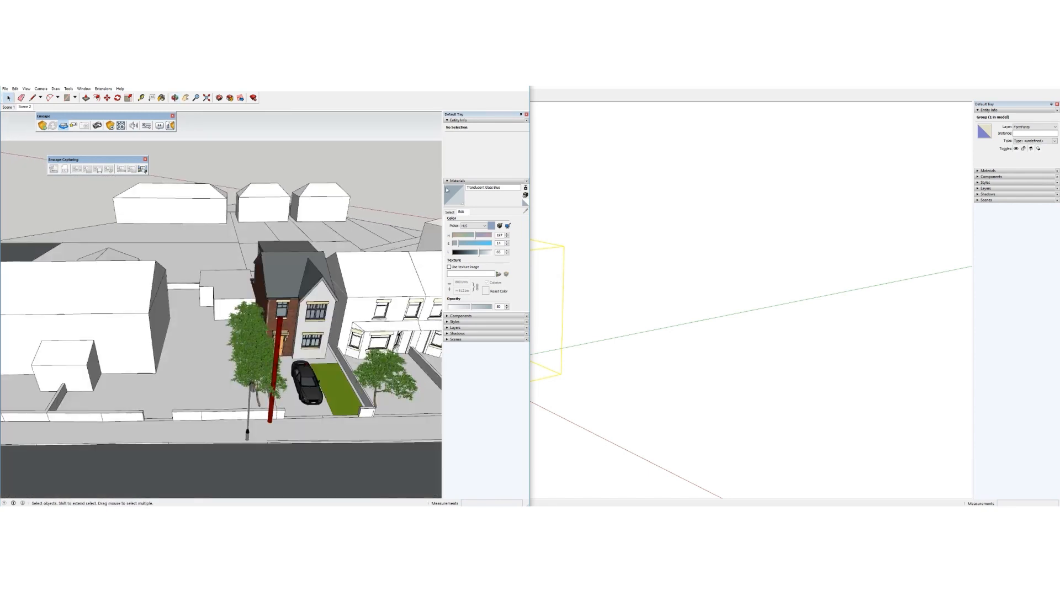
{"action": "left_click", "coordinate": [447, 181]}
{"action": "left_click", "coordinate": [456, 199]}
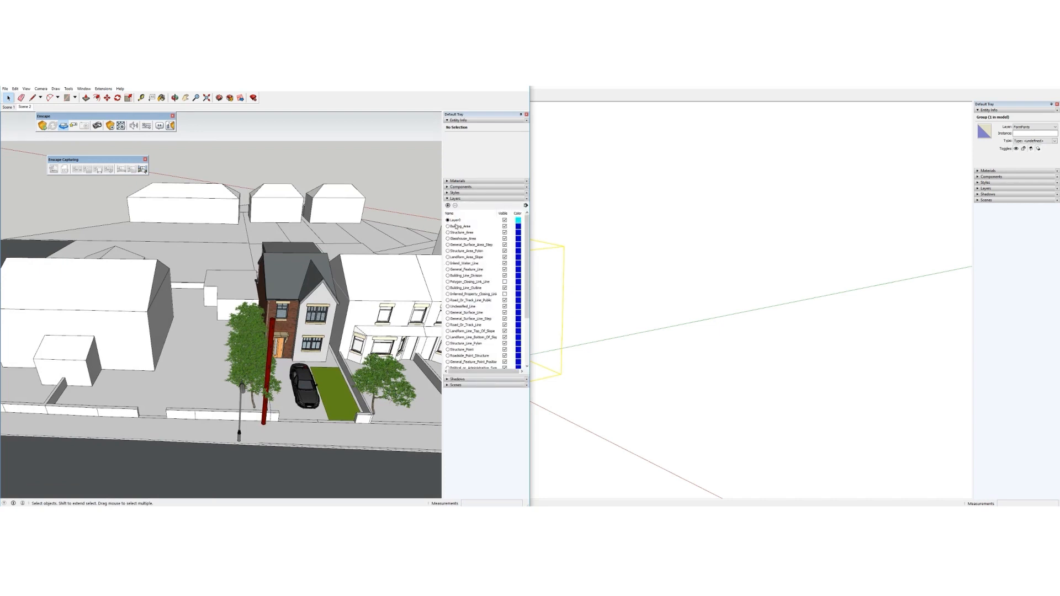
Delete all layers from Building_Area down to FormPoints, confirming with OK
{"action": "left_click", "coordinate": [456, 226]}
{"action": "left_click_drag", "start_coordinate": [526, 314], "coordinate": [527, 351]}
{"action": "left_click", "coordinate": [465, 368], "text": "shift"}
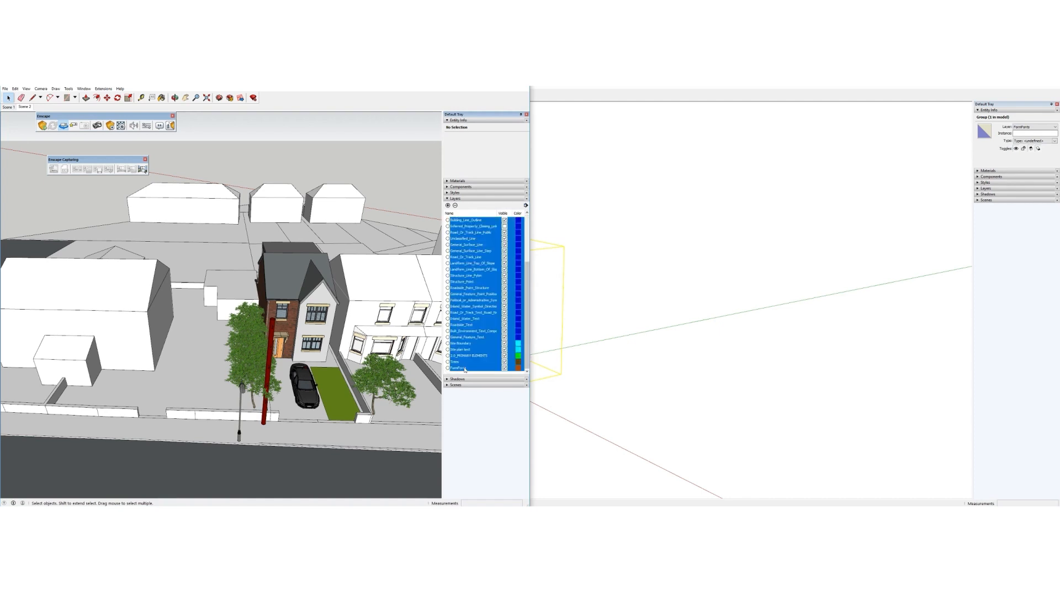
{"action": "left_click", "coordinate": [456, 206]}
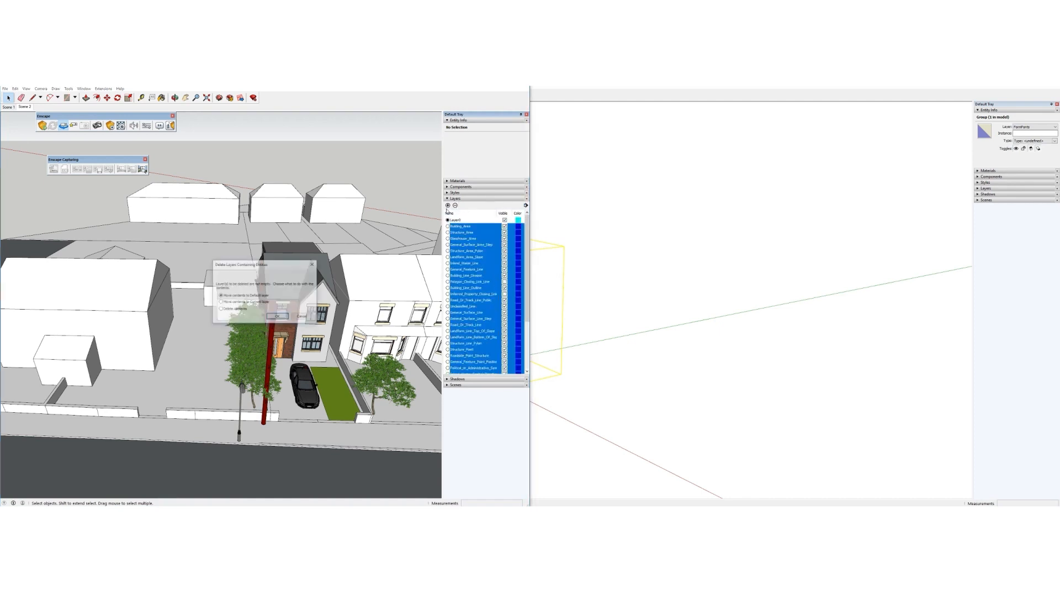
{"action": "left_click", "coordinate": [279, 317]}
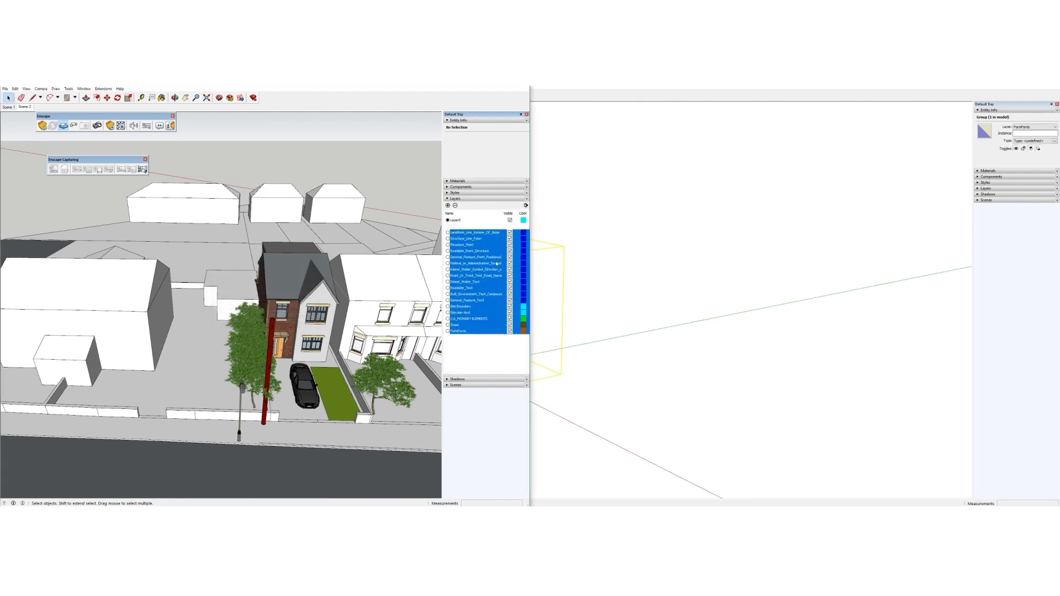
Add a new layer named Trees
{"action": "left_click", "coordinate": [448, 206]}
{"action": "type", "text": "Trees"}
{"action": "key", "text": "Return"}
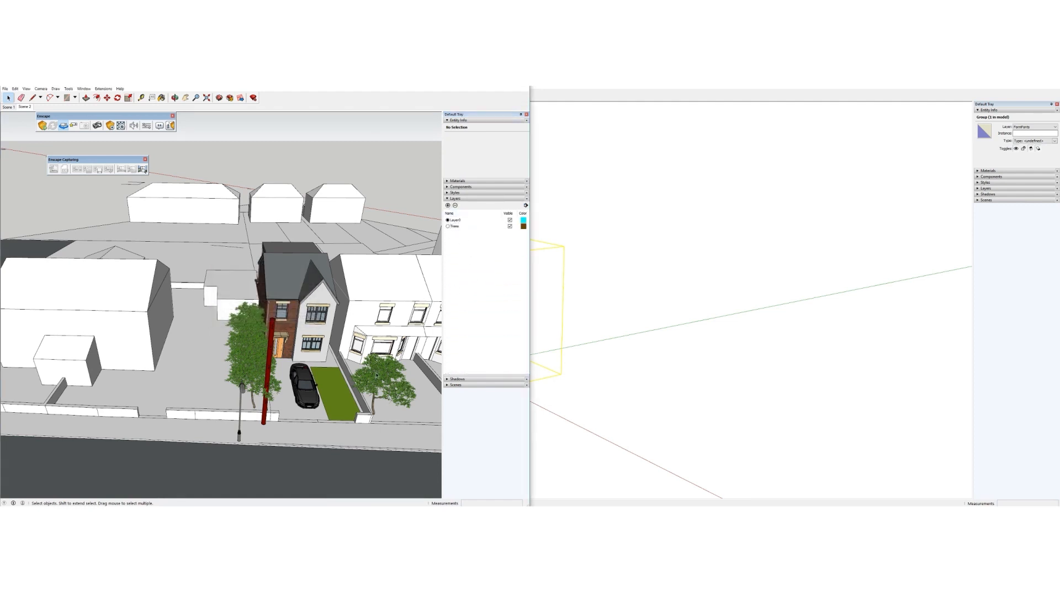
{"action": "middle_click_drag", "start_coordinate": [377, 378], "coordinate": [386, 423]}
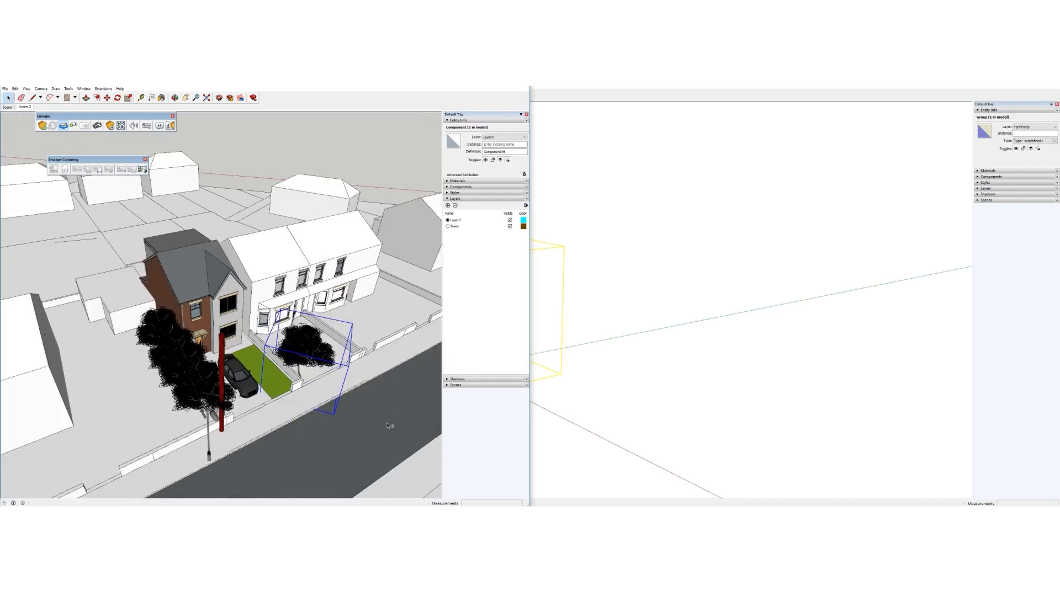
Put the four front-garden trees on the Trees layer and make that layer invisible
{"action": "left_click", "coordinate": [188, 367], "text": "shift"}
{"action": "left_click", "coordinate": [176, 349], "text": "shift"}
{"action": "left_click", "coordinate": [167, 336], "text": "shift"}
{"action": "left_click", "coordinate": [161, 327], "text": "shift"}
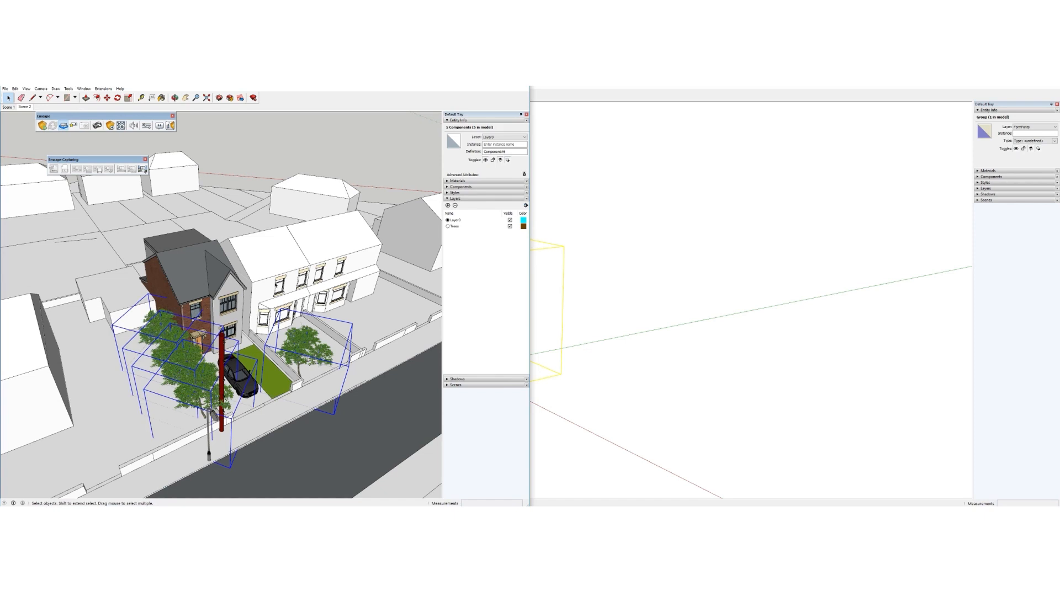
{"action": "left_click", "coordinate": [496, 137]}
{"action": "left_click", "coordinate": [488, 146]}
{"action": "left_click", "coordinate": [510, 226]}
Orbit and zoom to a low near-frontal view of the brick house and the car
{"action": "mouse_move", "coordinate": [268, 381]}
{"action": "middle_mouse_down"}
{"action": "mouse_move", "coordinate": [207, 337]}
{"action": "mouse_move", "coordinate": [216, 317]}
{"action": "mouse_move", "coordinate": [185, 334]}
{"action": "mouse_move", "coordinate": [218, 326]}
{"action": "middle_mouse_up"}
{"action": "scroll", "coordinate": [219, 326], "scroll_direction": "up", "scroll_amount": 3}
{"action": "mouse_move", "coordinate": [266, 376]}
{"action": "middle_mouse_down"}
{"action": "mouse_move", "coordinate": [225, 324]}
{"action": "mouse_move", "coordinate": [220, 340]}
{"action": "mouse_move", "coordinate": [268, 343]}
{"action": "mouse_move", "coordinate": [250, 367]}
{"action": "mouse_move", "coordinate": [267, 358]}
{"action": "mouse_move", "coordinate": [266, 344]}
{"action": "mouse_move", "coordinate": [254, 355]}
{"action": "middle_mouse_up"}
{"action": "scroll", "coordinate": [226, 324], "scroll_direction": "up", "scroll_amount": 2}
{"action": "scroll", "coordinate": [226, 325], "scroll_direction": "up", "scroll_amount": 1}
{"action": "scroll", "coordinate": [226, 326], "scroll_direction": "down", "scroll_amount": 1}
{"action": "scroll", "coordinate": [220, 342], "scroll_direction": "up", "scroll_amount": 3}
{"action": "scroll", "coordinate": [267, 343], "scroll_direction": "up", "scroll_amount": 2}
{"action": "scroll", "coordinate": [227, 348], "scroll_direction": "up", "scroll_amount": 1}
{"action": "scroll", "coordinate": [277, 371], "scroll_direction": "down", "scroll_amount": 1}
{"action": "scroll", "coordinate": [300, 387], "scroll_direction": "up", "scroll_amount": 1}
{"action": "scroll", "coordinate": [277, 417], "scroll_direction": "down", "scroll_amount": 2}
{"action": "middle_click_drag", "start_coordinate": [295, 393], "coordinate": [304, 384]}
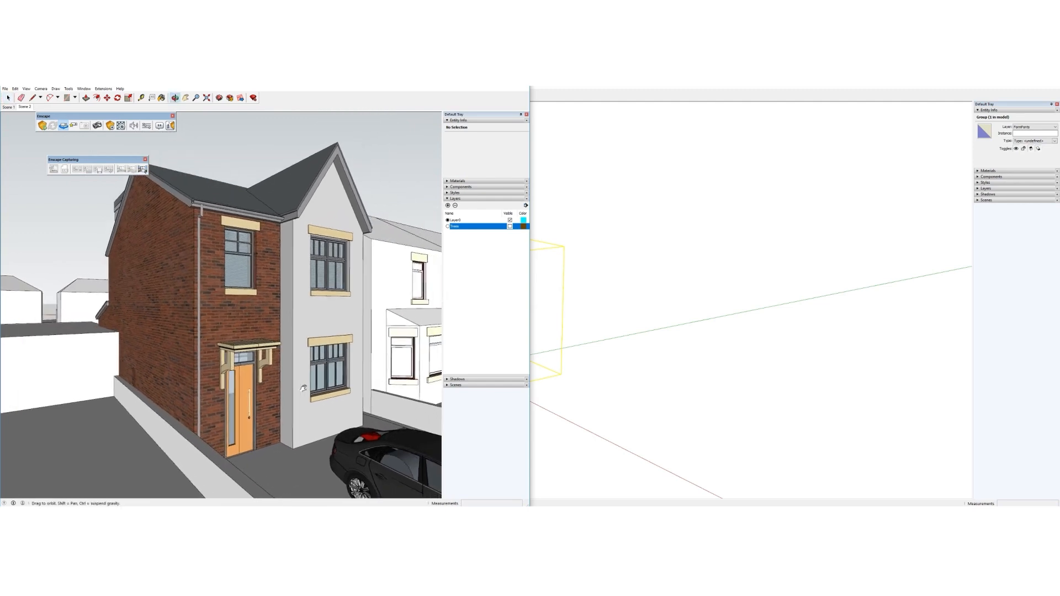
{"action": "scroll", "coordinate": [276, 409], "scroll_direction": "down", "scroll_amount": 1}
{"action": "scroll", "coordinate": [265, 436], "scroll_direction": "up", "scroll_amount": 1}
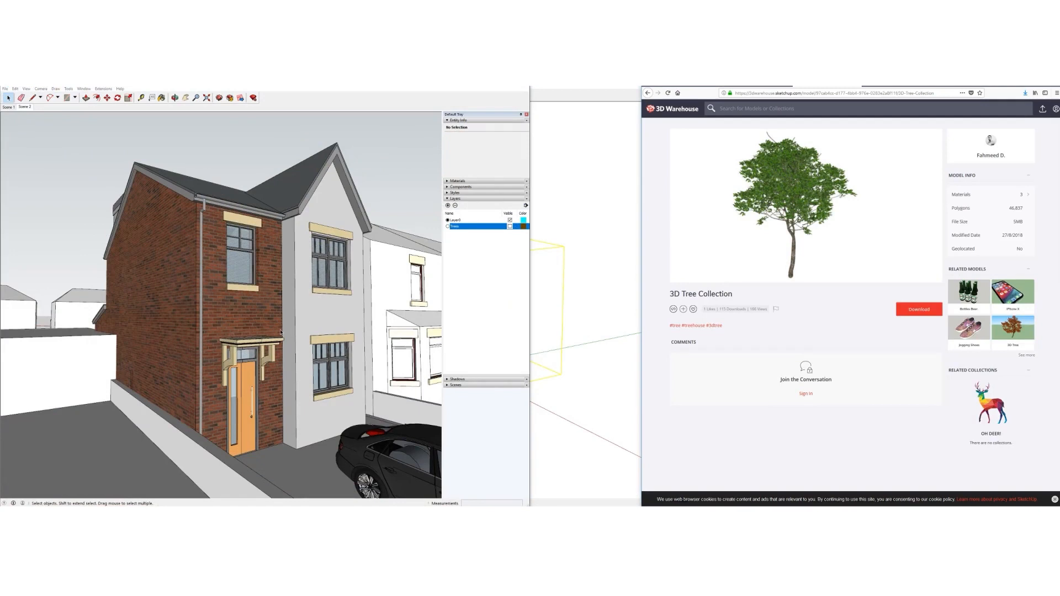
Search Google for 'sketchup textures', open the sketchuptextureclub.com result and widen the window
{"action": "left_click", "coordinate": [866, 88]}
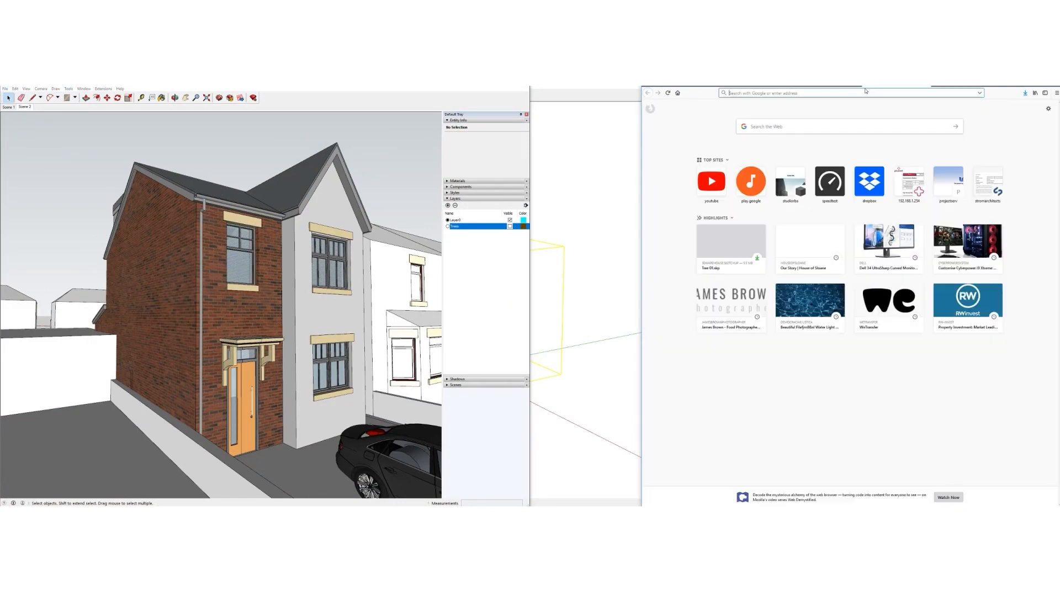
{"action": "type", "text": "sketchup "}
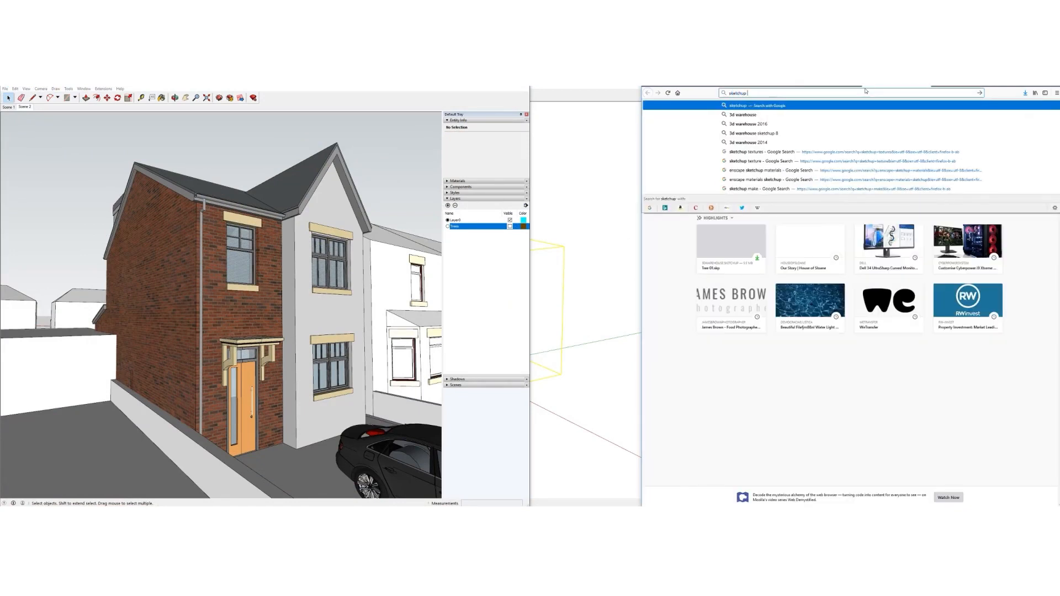
{"action": "type", "text": "textures"}
{"action": "key", "text": "Return"}
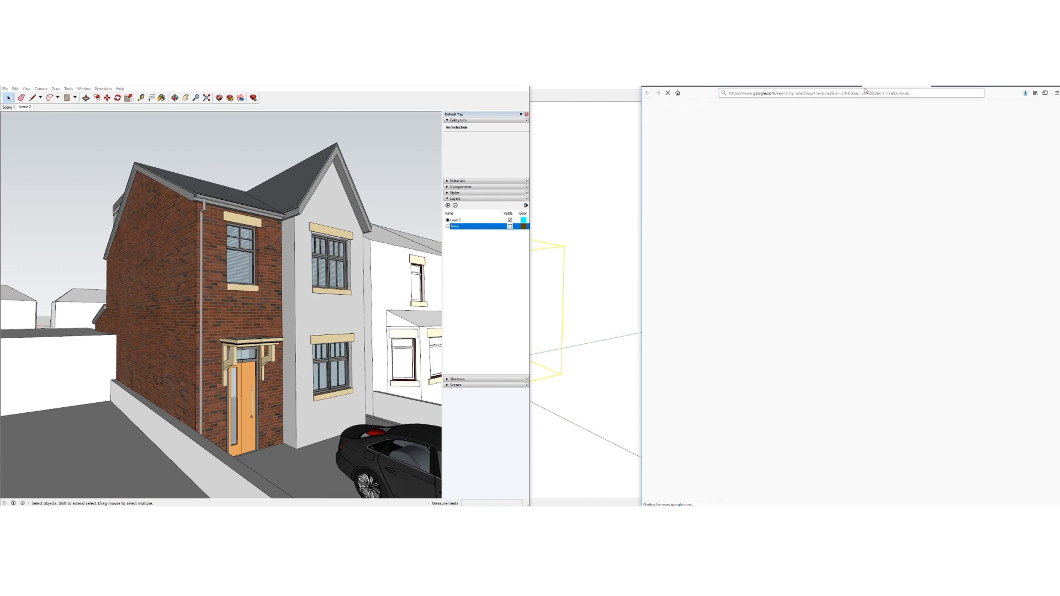
{"action": "left_click", "coordinate": [768, 157]}
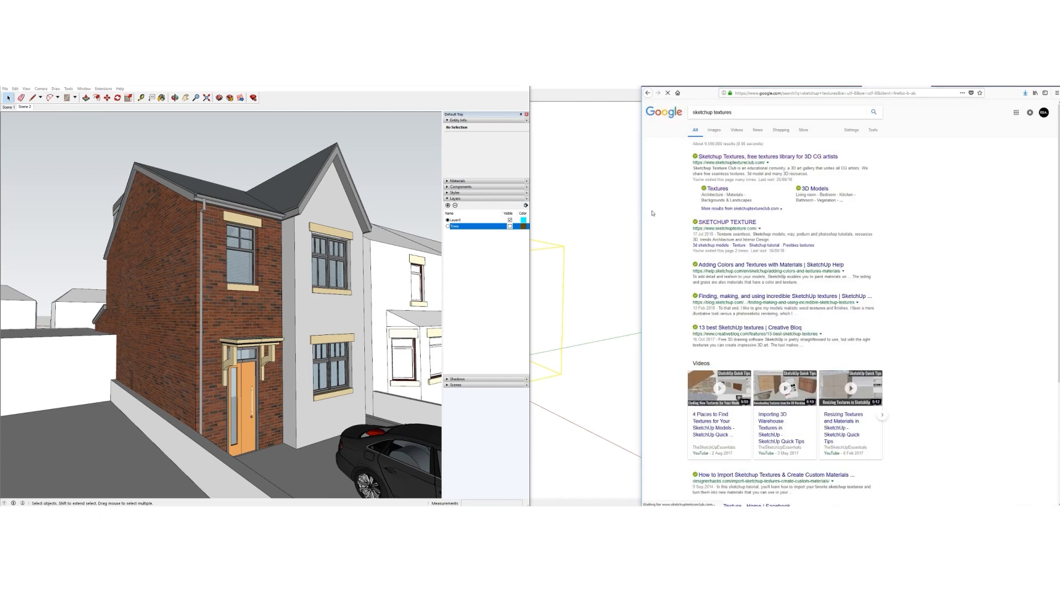
{"action": "mouse_move", "coordinate": [642, 213]}
{"action": "left_mouse_down"}
{"action": "mouse_move", "coordinate": [567, 249]}
{"action": "mouse_move", "coordinate": [562, 276]}
{"action": "left_mouse_up"}
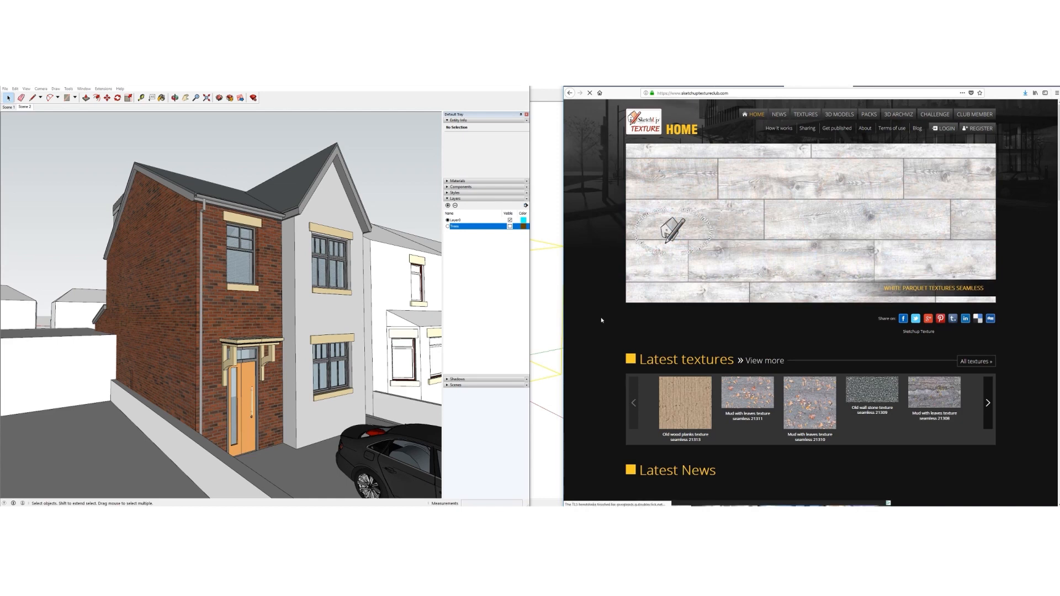
In the site's Textures section, search for 'plaster' textures
{"action": "scroll", "coordinate": [726, 350], "scroll_direction": "down", "scroll_amount": 5}
{"action": "scroll", "coordinate": [727, 350], "scroll_direction": "up", "scroll_amount": 5}
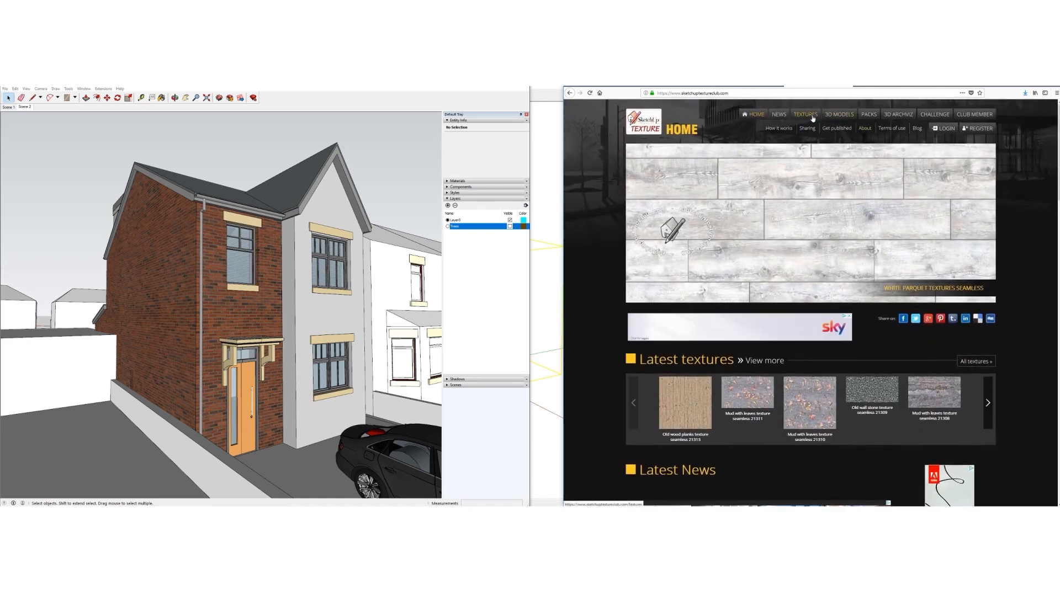
{"action": "left_click", "coordinate": [810, 116]}
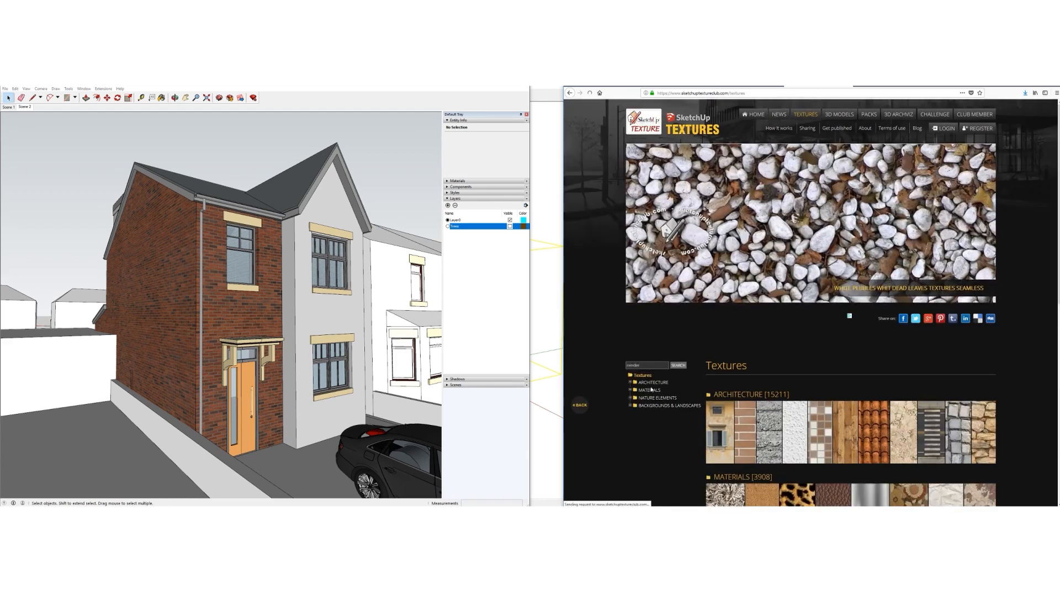
{"action": "key", "text": "Return"}
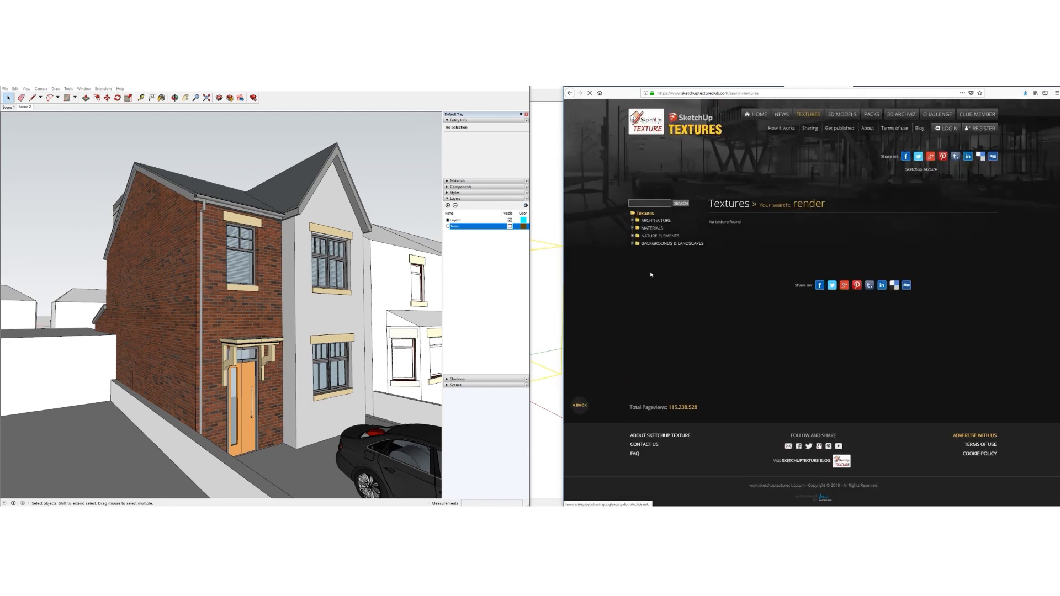
{"action": "left_click", "coordinate": [653, 228]}
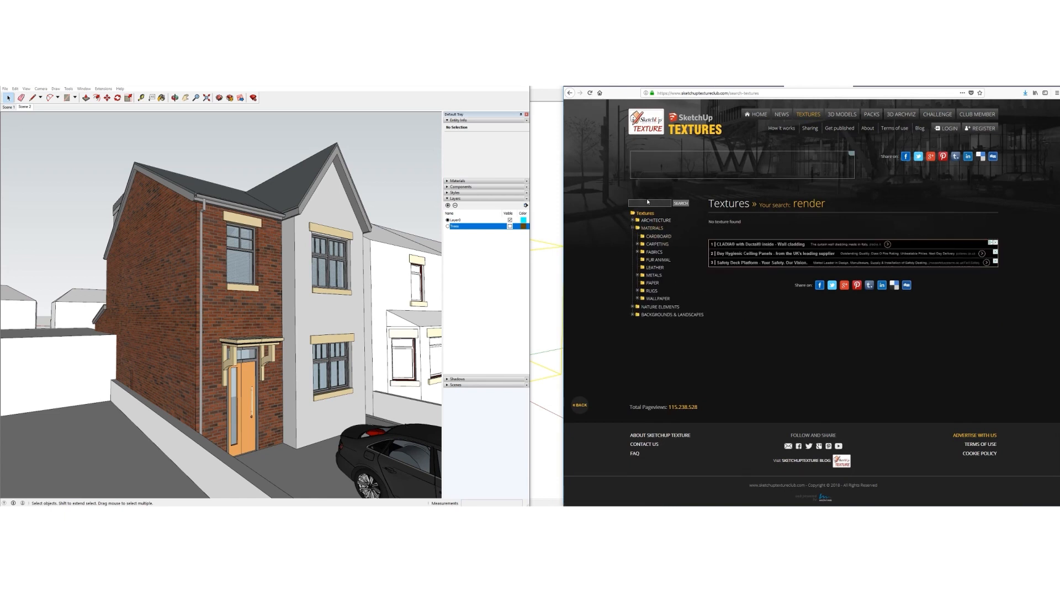
{"action": "type", "text": "plaster"}
{"action": "key", "text": "Return"}
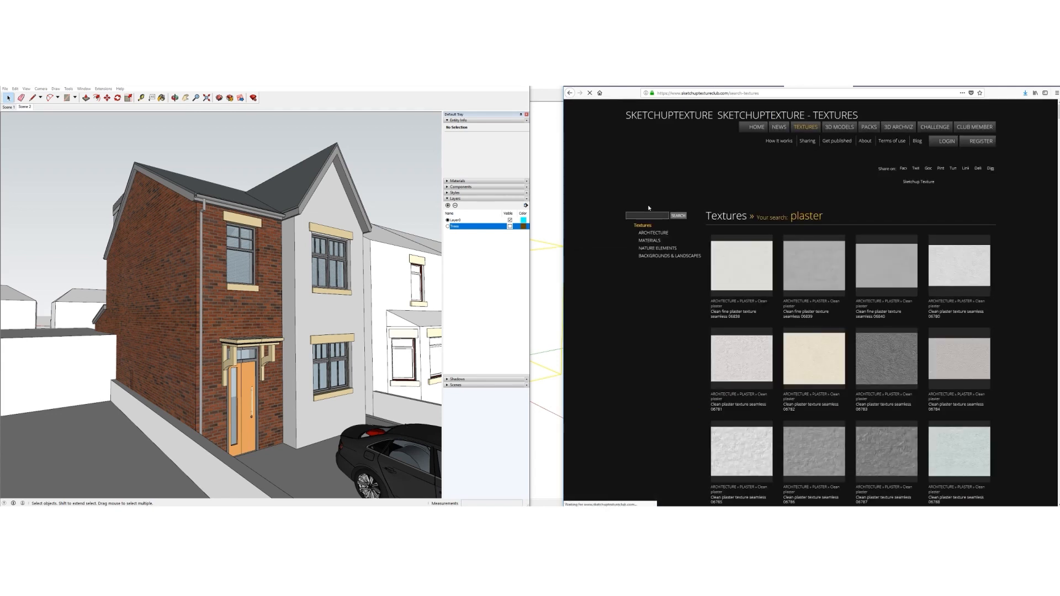
{"action": "scroll", "coordinate": [722, 271], "scroll_direction": "down", "scroll_amount": 1}
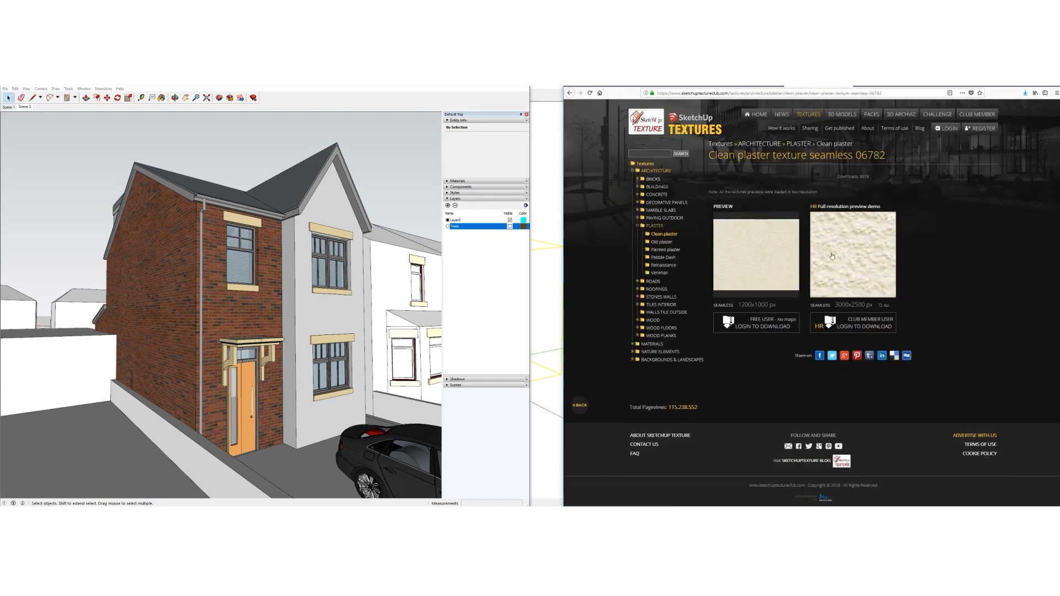
Request the Clean plaster 06782 download and log in with the saved account e-mail and password
{"action": "left_click", "coordinate": [849, 330]}
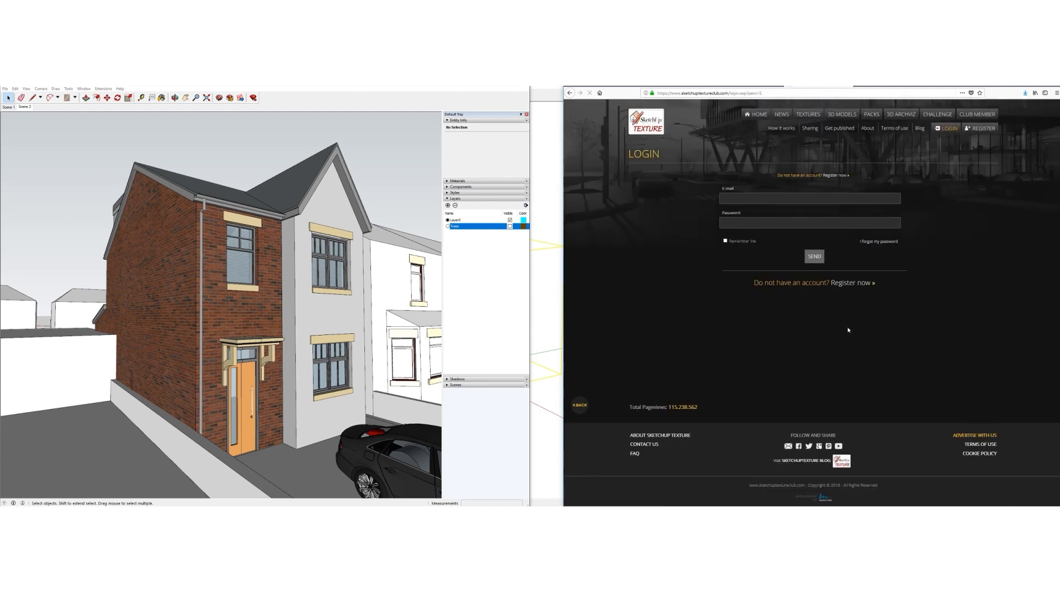
{"action": "left_click", "coordinate": [756, 200]}
{"action": "type", "text": "a"}
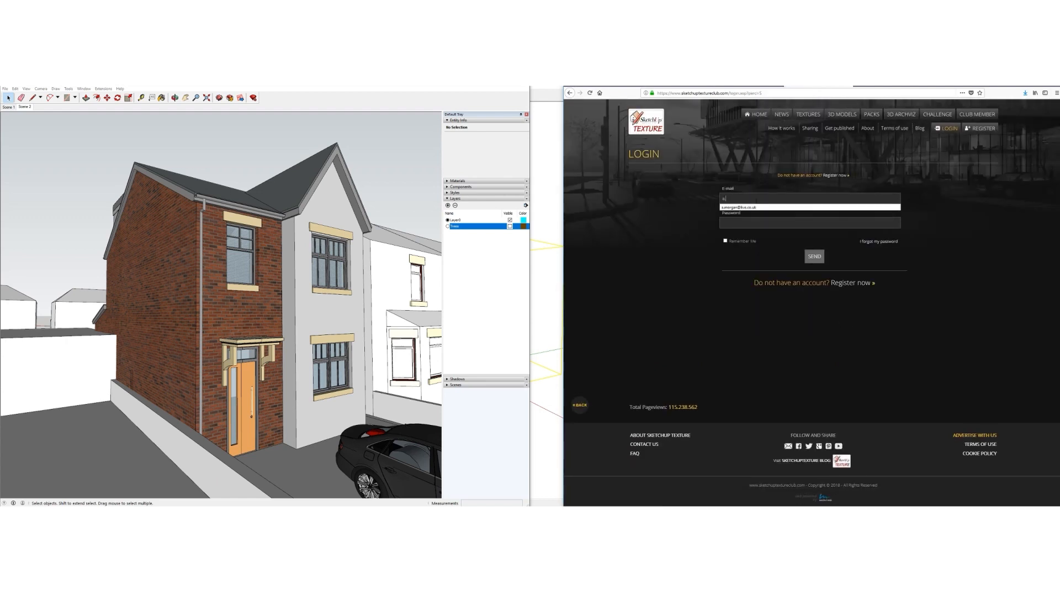
{"action": "key", "text": "Down"}
{"action": "key", "text": "Tab"}
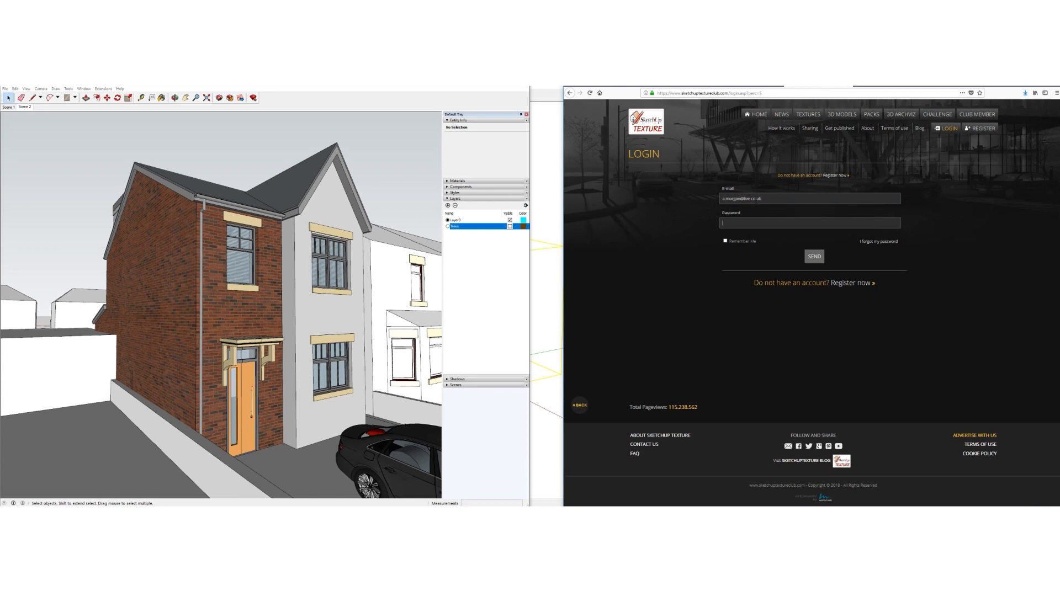
{"action": "key", "text": "Return"}
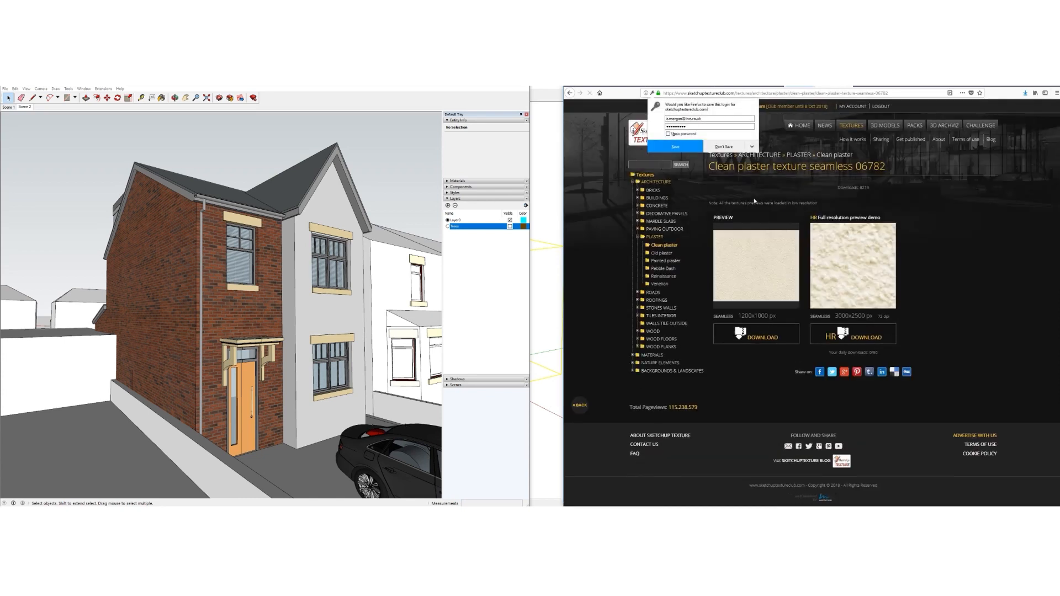
{"action": "left_click", "coordinate": [724, 147]}
Download the high-resolution plaster texture zip and bring up the Downloads folder
{"action": "left_click", "coordinate": [861, 338]}
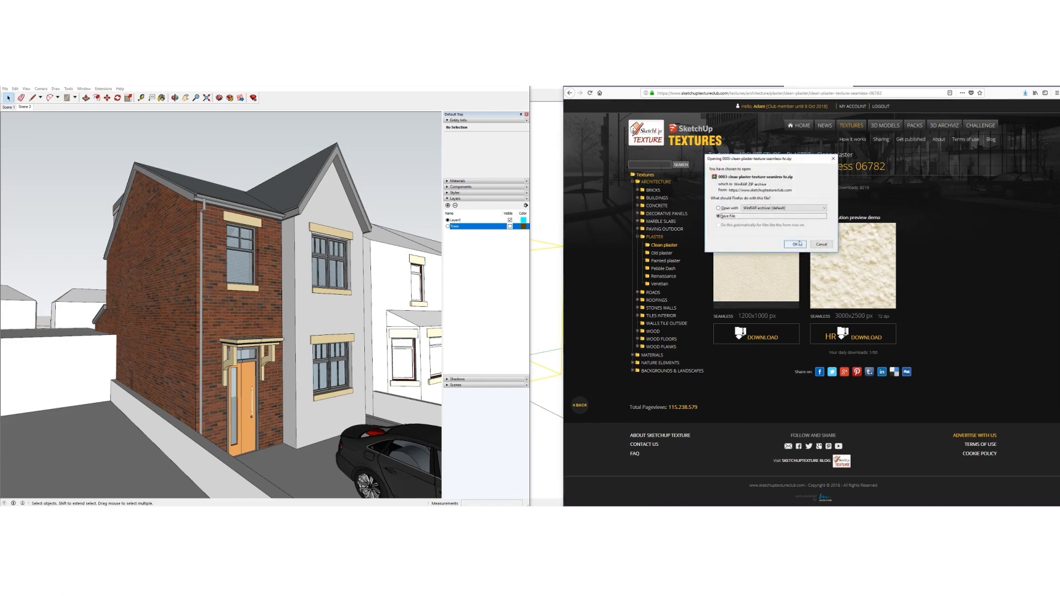
{"action": "left_click", "coordinate": [795, 244]}
{"action": "mouse_move", "coordinate": [190, 509]}
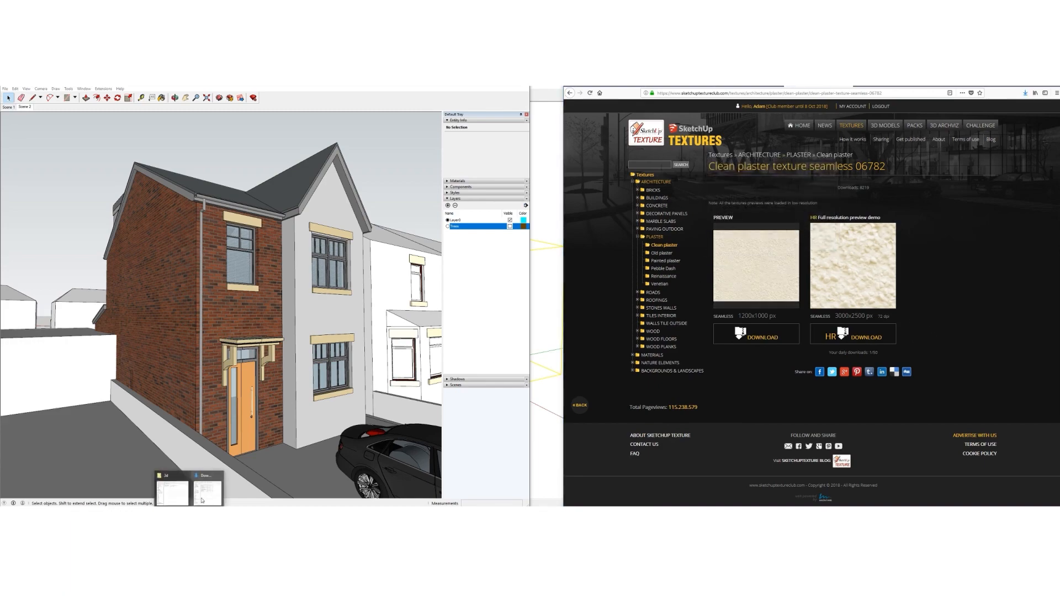
{"action": "left_click", "coordinate": [208, 493]}
{"action": "left_click", "coordinate": [829, 327]}
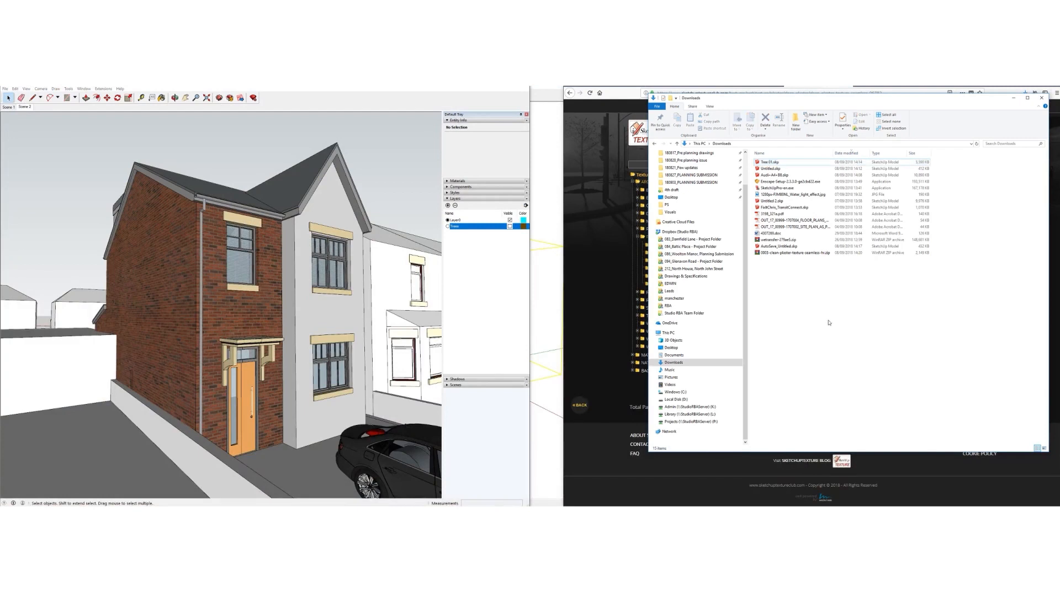
Refresh the Downloads folder and cut the plaster texture zip
{"action": "left_click", "coordinate": [978, 143]}
{"action": "right_click", "coordinate": [789, 163]}
{"action": "left_click", "coordinate": [801, 249]}
{"action": "left_click", "coordinate": [808, 338]}
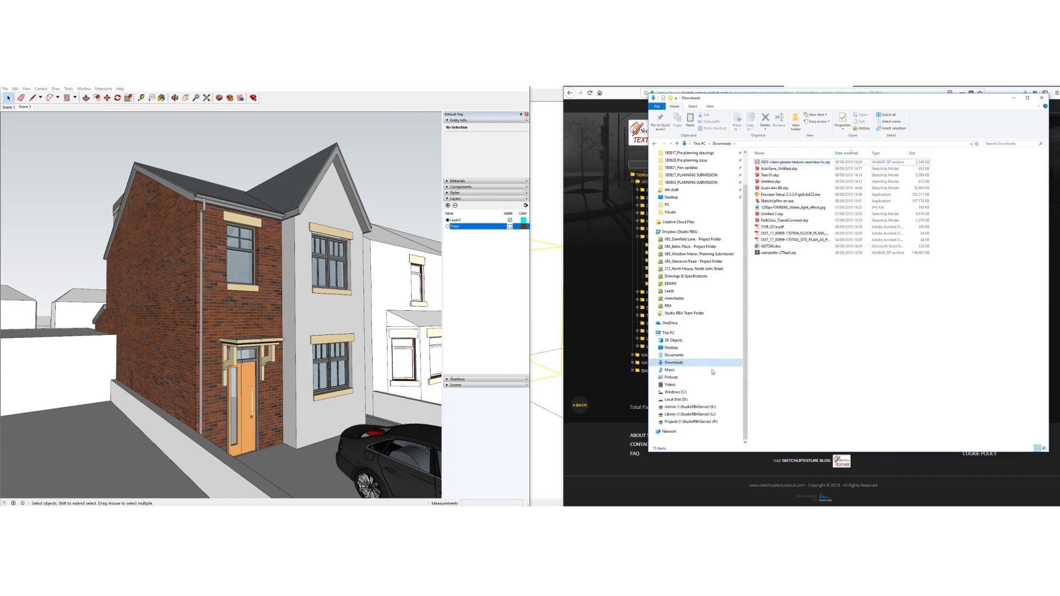
{"action": "left_click", "coordinate": [677, 423]}
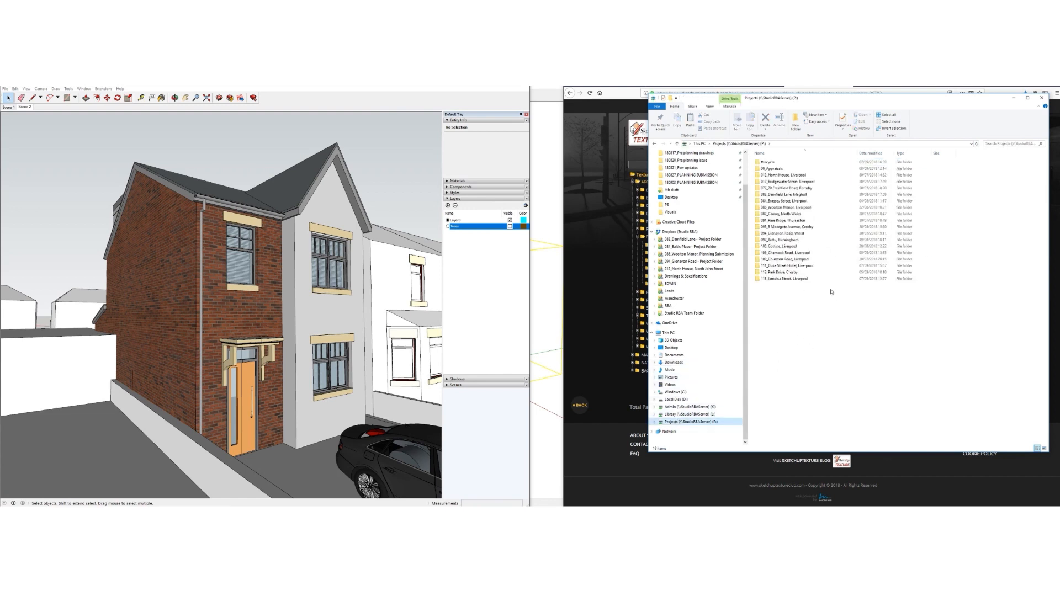
{"action": "double_click", "coordinate": [783, 227]}
{"action": "double_click", "coordinate": [764, 162]}
{"action": "right_click", "coordinate": [777, 233]}
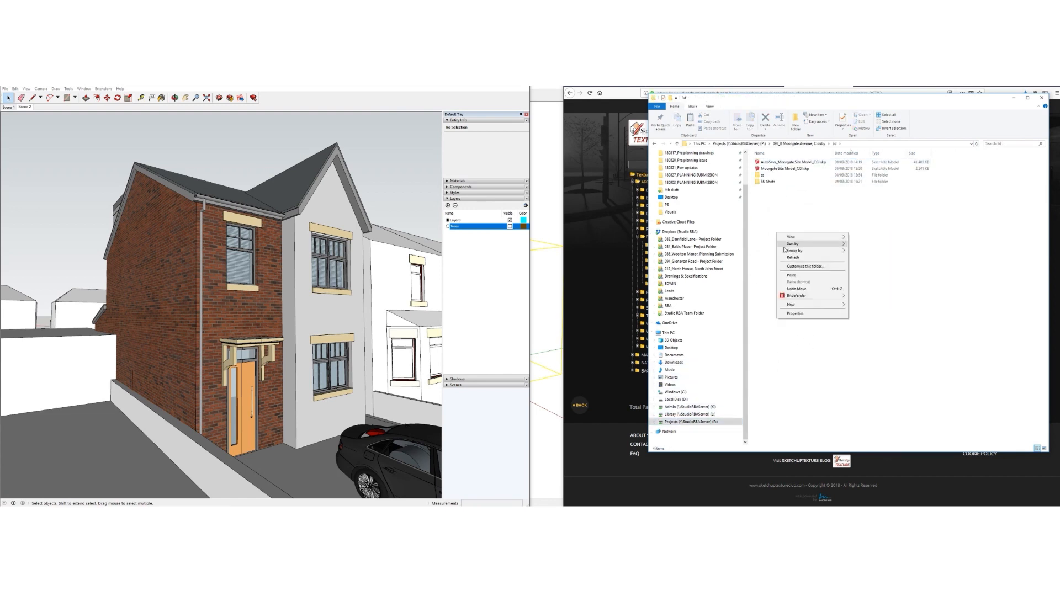
{"action": "mouse_move", "coordinate": [832, 305]}
{"action": "left_click", "coordinate": [869, 305]}
{"action": "type", "text": "1"}
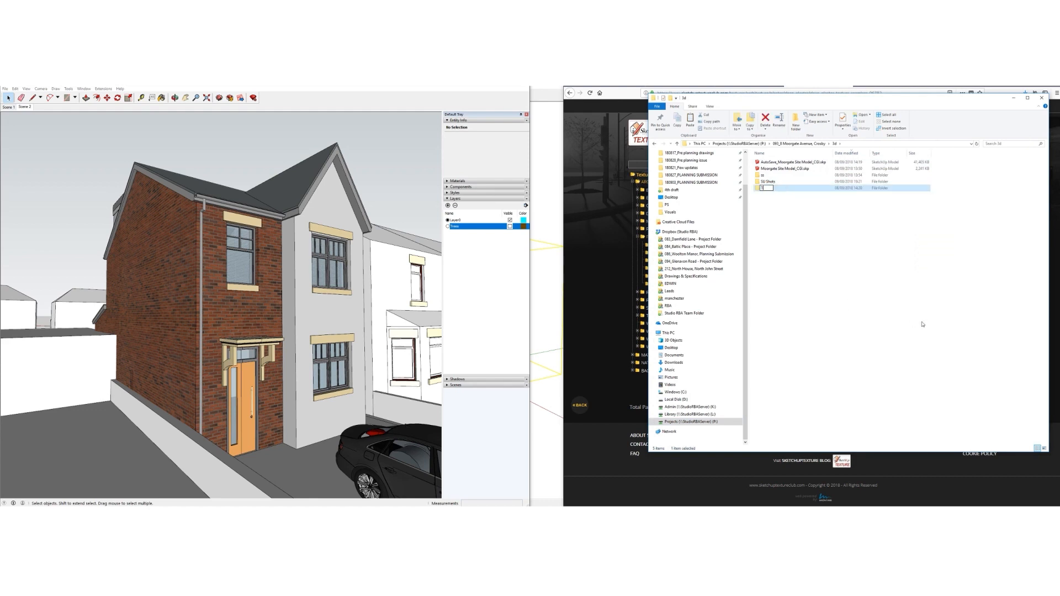
{"action": "type", "text": "extures"}
{"action": "key", "text": "Return"}
Paste the zip into Textures, extract the plaster JPG and delete the zip
{"action": "double_click", "coordinate": [767, 188]}
{"action": "right_click", "coordinate": [776, 216]}
{"action": "left_click", "coordinate": [785, 258]}
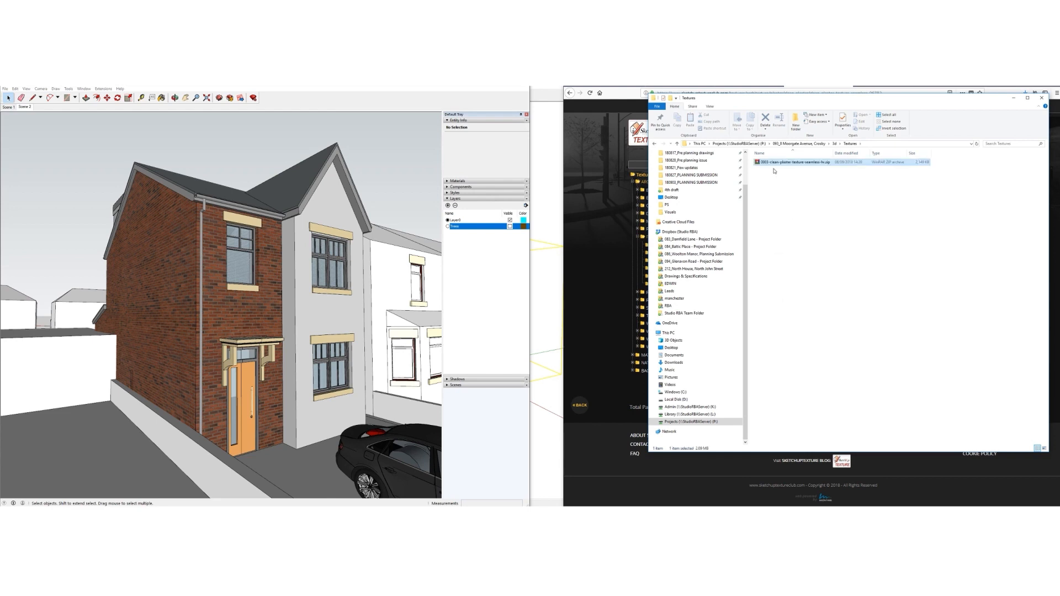
{"action": "right_click", "coordinate": [764, 162]}
{"action": "left_click", "coordinate": [829, 198]}
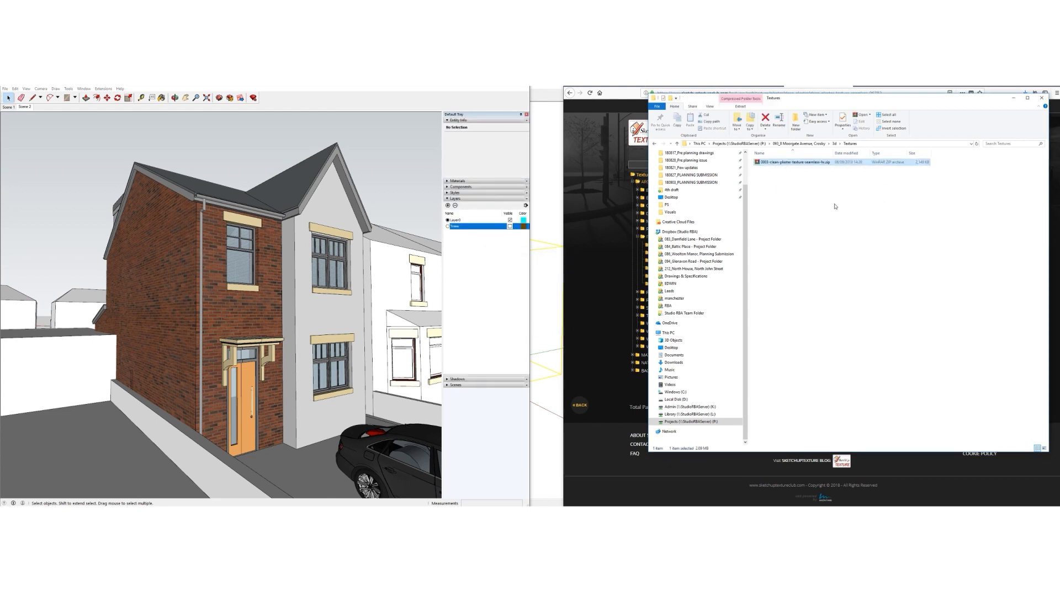
{"action": "right_click", "coordinate": [782, 163]}
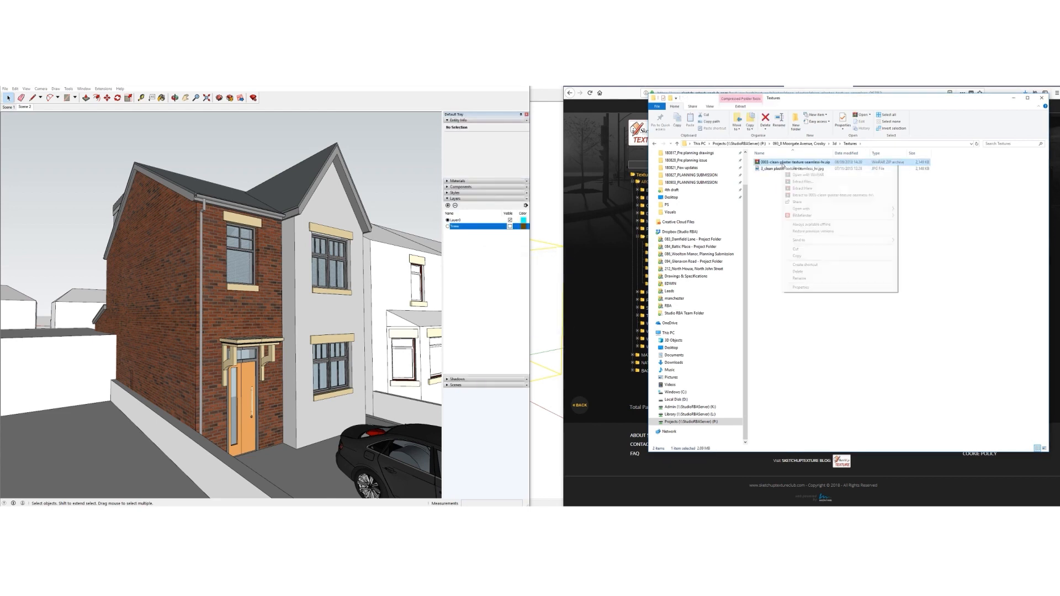
{"action": "left_click", "coordinate": [801, 268]}
{"action": "key", "text": "Return"}
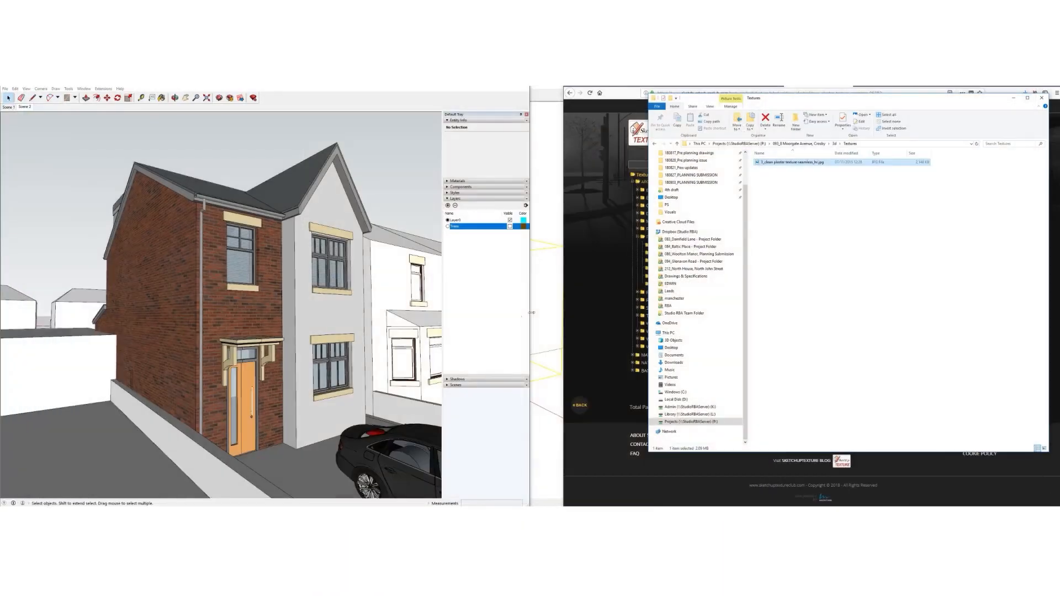
Frame the house's front facade and launch the Enscape live render
{"action": "left_click", "coordinate": [770, 200]}
{"action": "left_click_drag", "start_coordinate": [769, 101], "coordinate": [743, 110]}
{"action": "middle_click", "coordinate": [321, 351]}
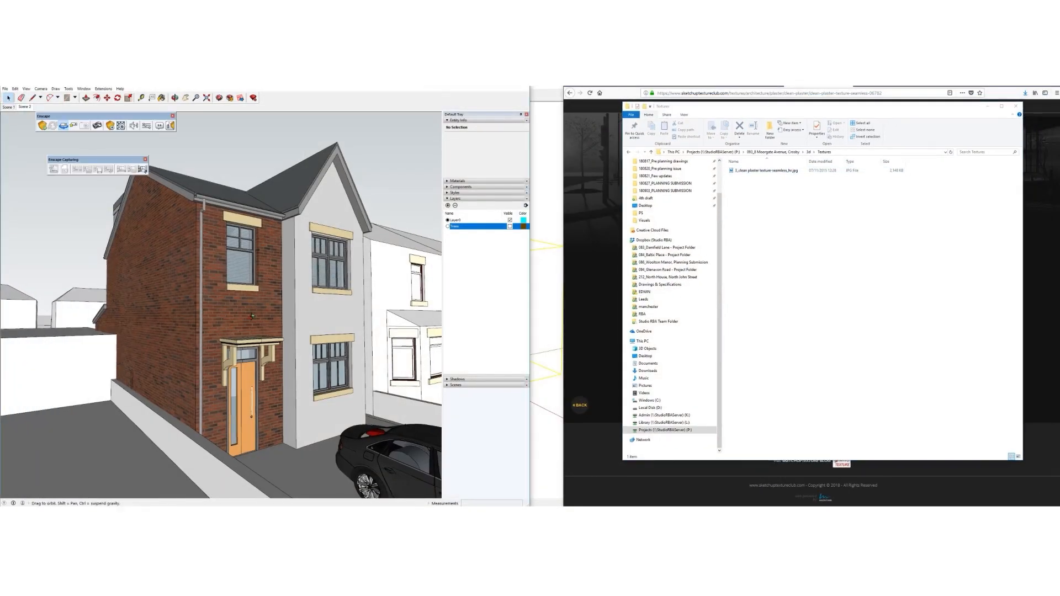
{"action": "scroll", "coordinate": [321, 352], "scroll_direction": "up", "scroll_amount": 5}
{"action": "middle_click_drag", "start_coordinate": [322, 351], "coordinate": [241, 334], "text": "shift"}
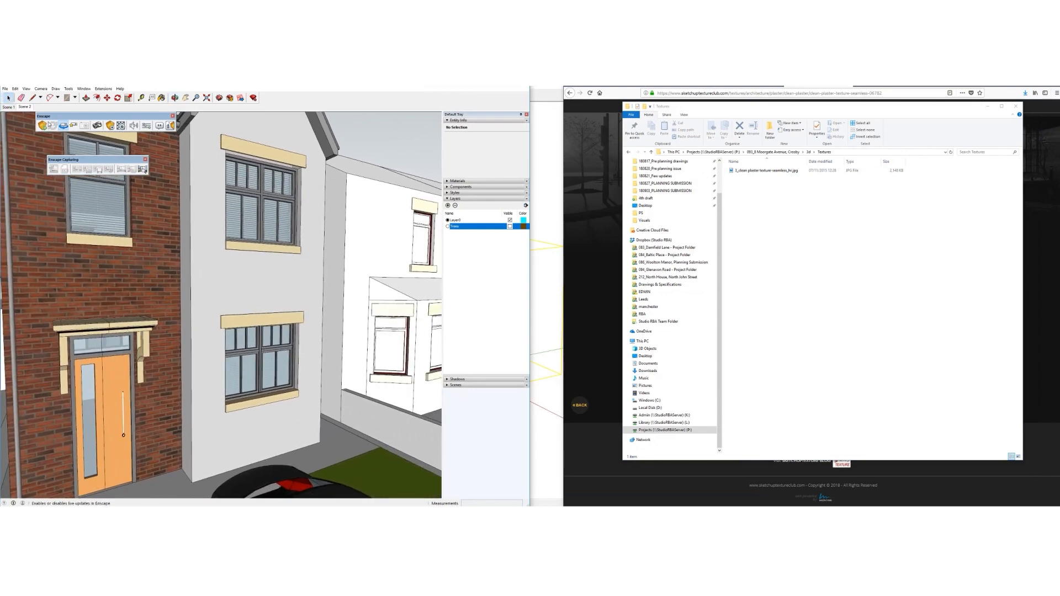
{"action": "left_click", "coordinate": [43, 126]}
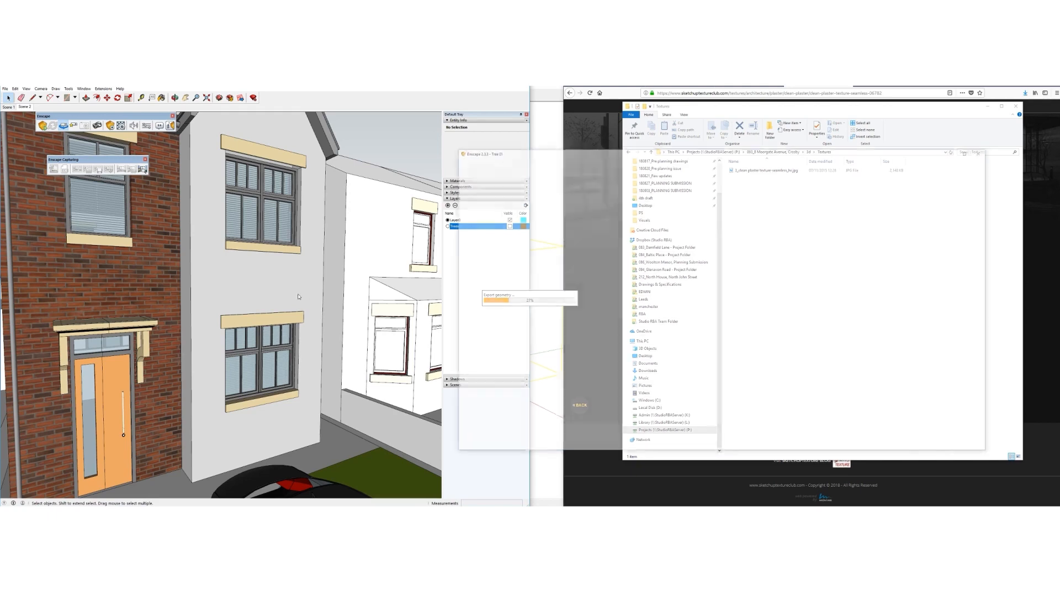
Narrow the Enscape window, sample the wall's Color M02 material and open its Edit settings
{"action": "left_click_drag", "start_coordinate": [452, 172], "coordinate": [556, 242]}
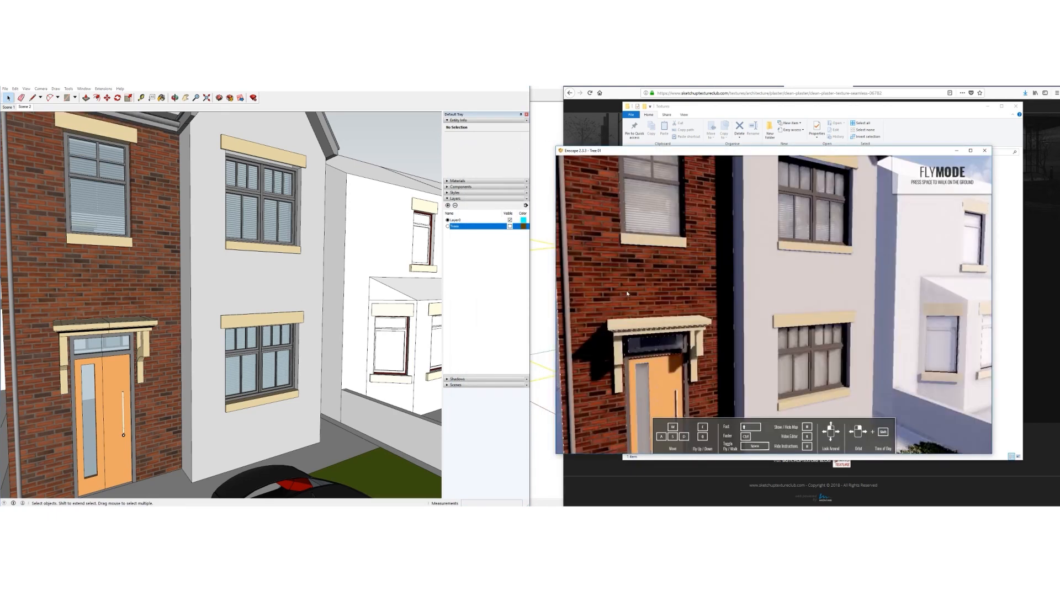
{"action": "scroll", "coordinate": [234, 318], "scroll_direction": "up", "scroll_amount": 3}
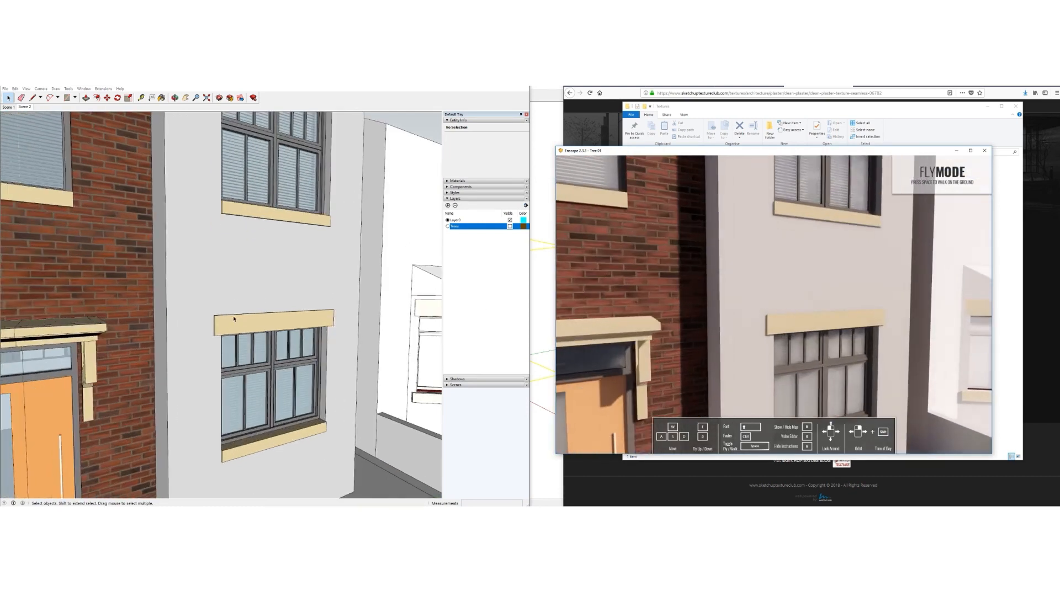
{"action": "left_click", "coordinate": [450, 199]}
{"action": "left_click", "coordinate": [448, 181]}
{"action": "left_click", "coordinate": [450, 212]}
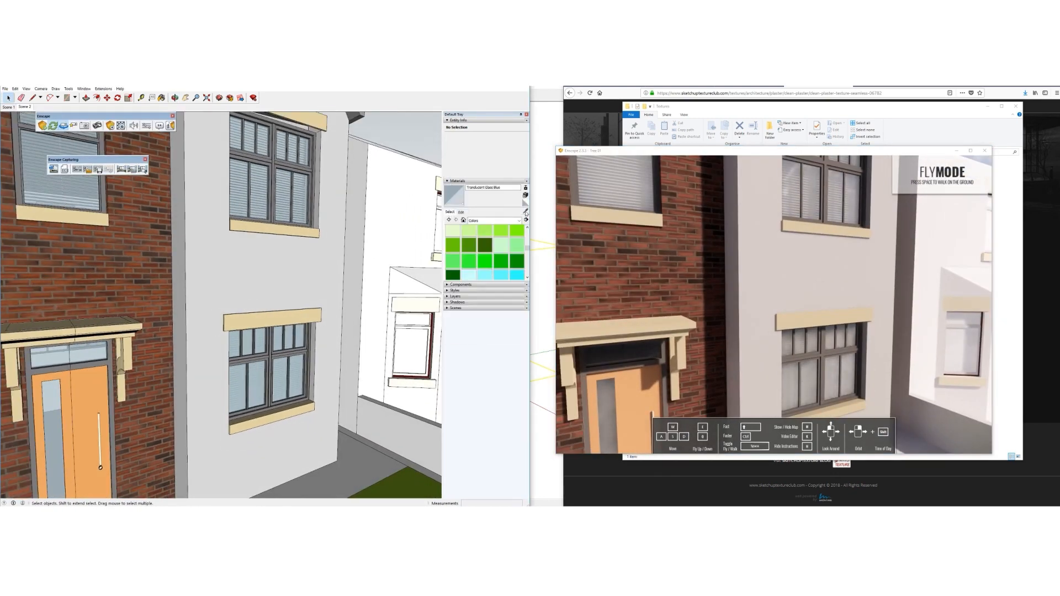
{"action": "left_click", "coordinate": [288, 272], "text": "alt"}
{"action": "left_click", "coordinate": [461, 212]}
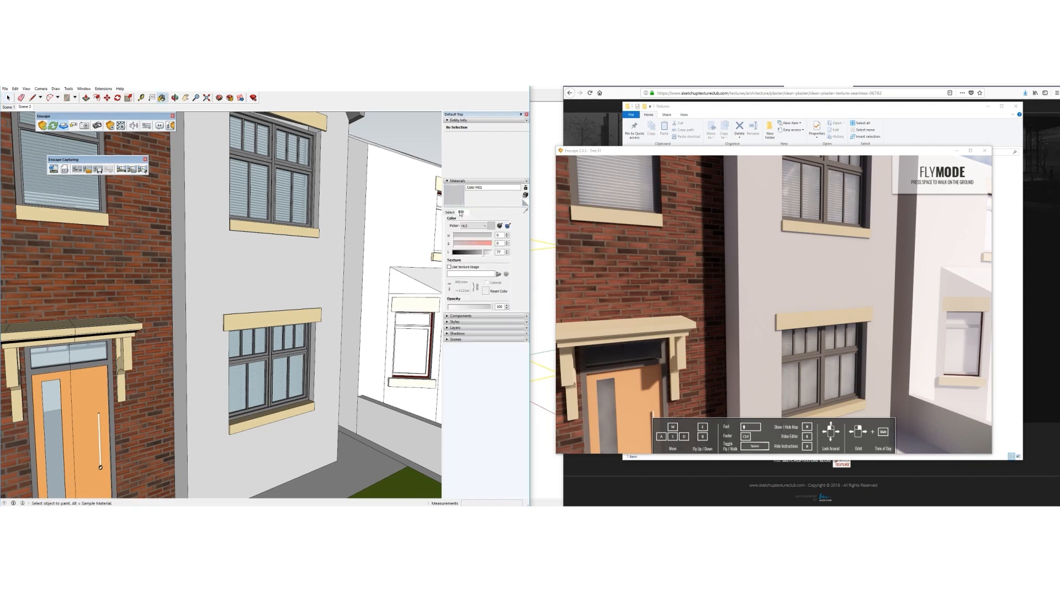
Give Color M02 the plaster texture image from Projects > 093 > 3d > Textures
{"action": "left_click", "coordinate": [463, 266]}
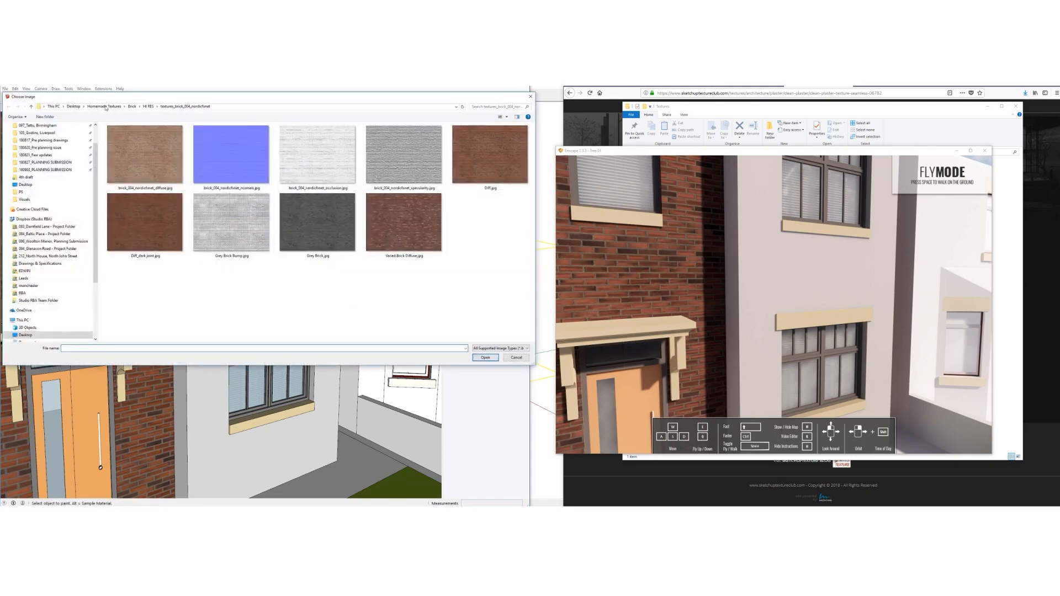
{"action": "scroll", "coordinate": [43, 325], "scroll_direction": "down", "scroll_amount": 5}
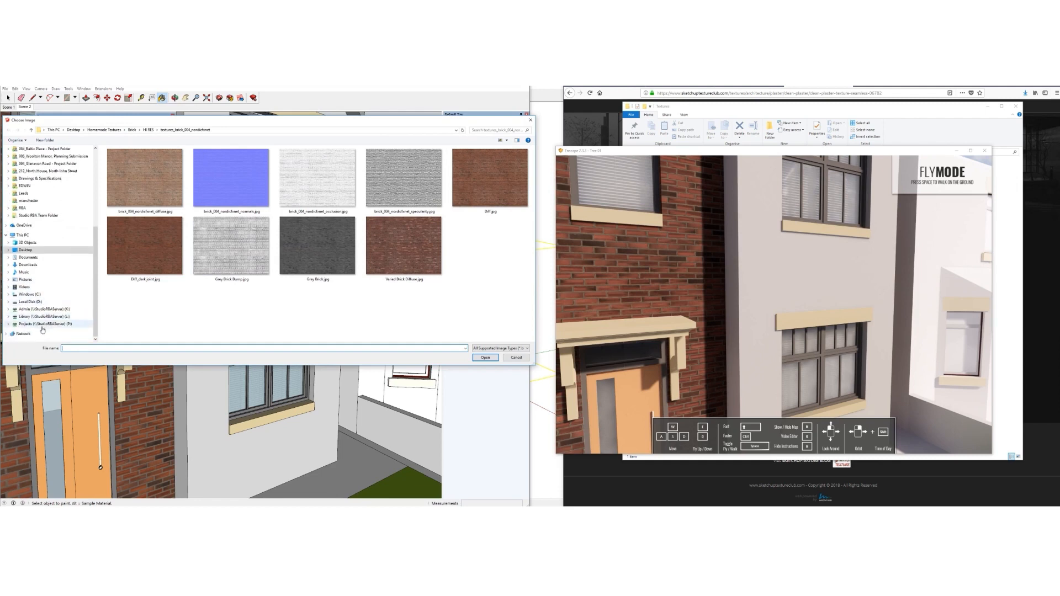
{"action": "left_click", "coordinate": [43, 324]}
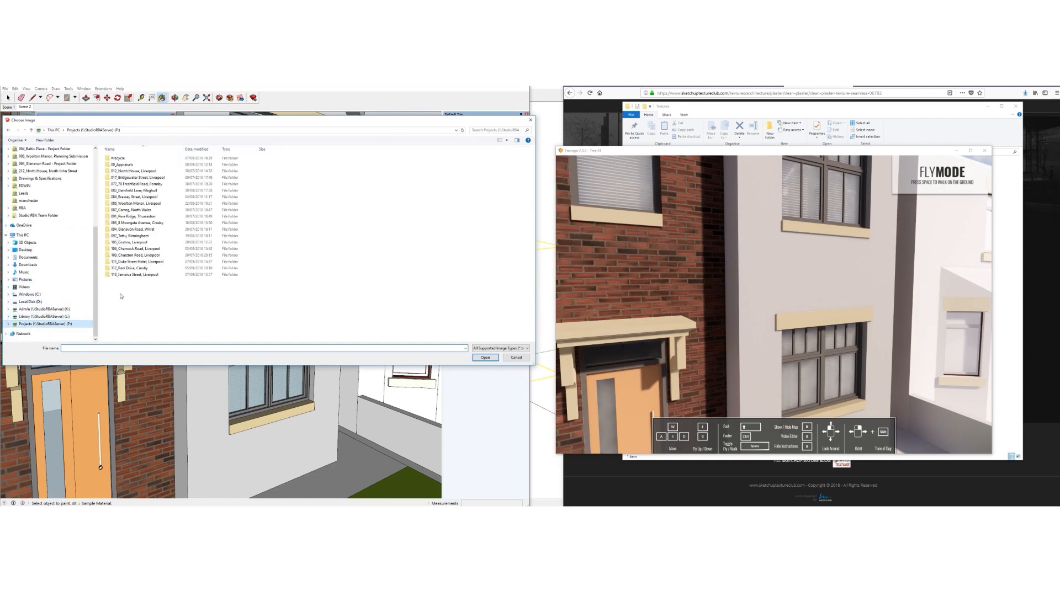
{"action": "double_click", "coordinate": [132, 223]}
{"action": "double_click", "coordinate": [118, 167]}
{"action": "double_click", "coordinate": [118, 171]}
{"action": "double_click", "coordinate": [141, 159]}
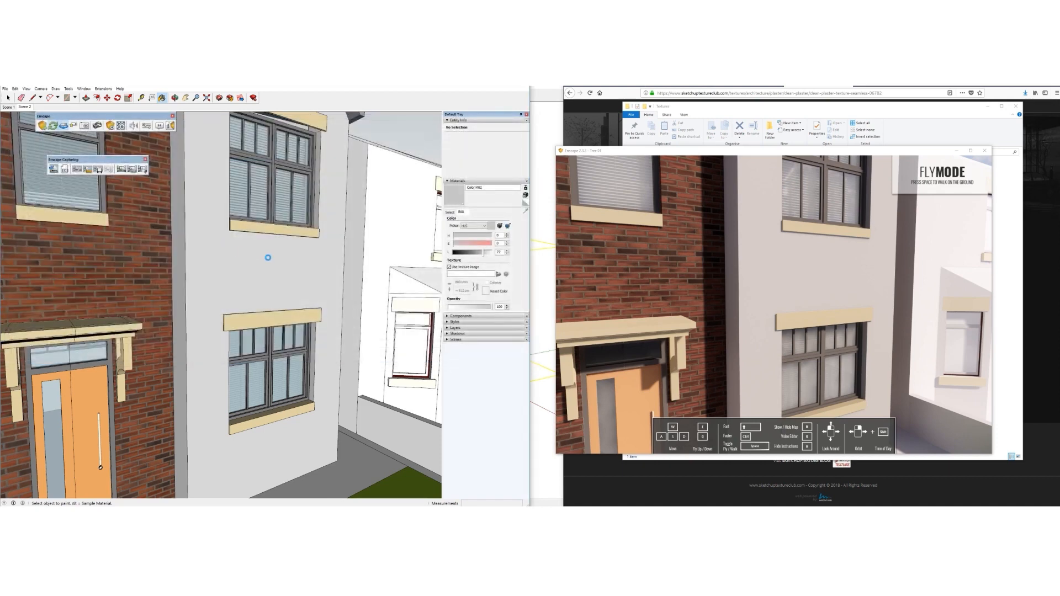
Set the plaster texture width to 1000 mm and check it around the house
{"action": "key", "text": "space"}
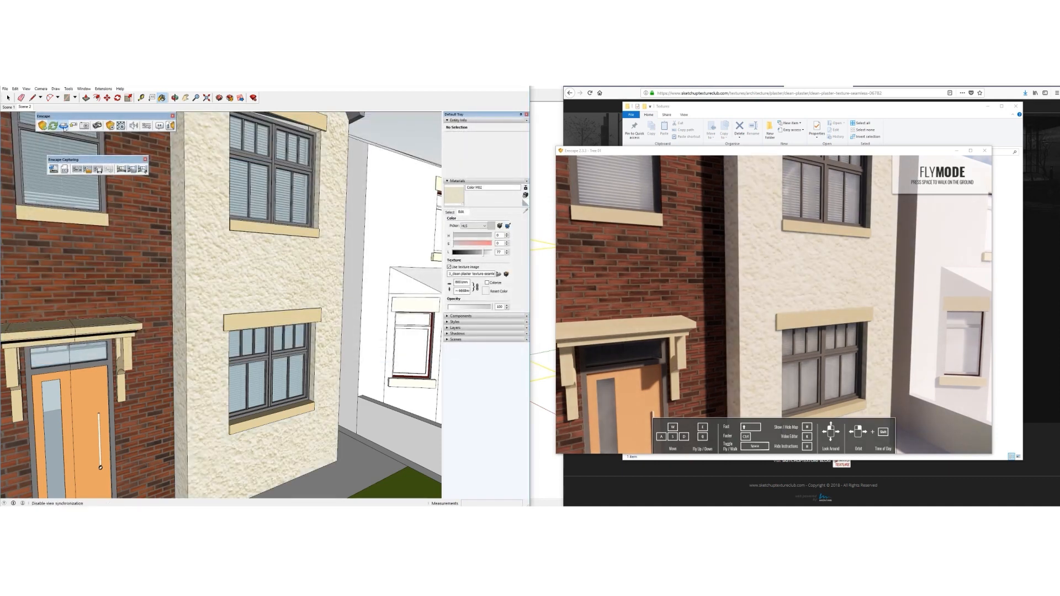
{"action": "scroll", "coordinate": [294, 272], "scroll_direction": "down", "scroll_amount": 6}
{"action": "mouse_move", "coordinate": [286, 268]}
{"action": "middle_mouse_down"}
{"action": "mouse_move", "coordinate": [255, 307]}
{"action": "mouse_move", "coordinate": [225, 304]}
{"action": "mouse_move", "coordinate": [463, 278]}
{"action": "middle_mouse_up"}
{"action": "scroll", "coordinate": [231, 302], "scroll_direction": "up", "scroll_amount": 4}
{"action": "middle_click_drag", "start_coordinate": [235, 298], "coordinate": [280, 282]}
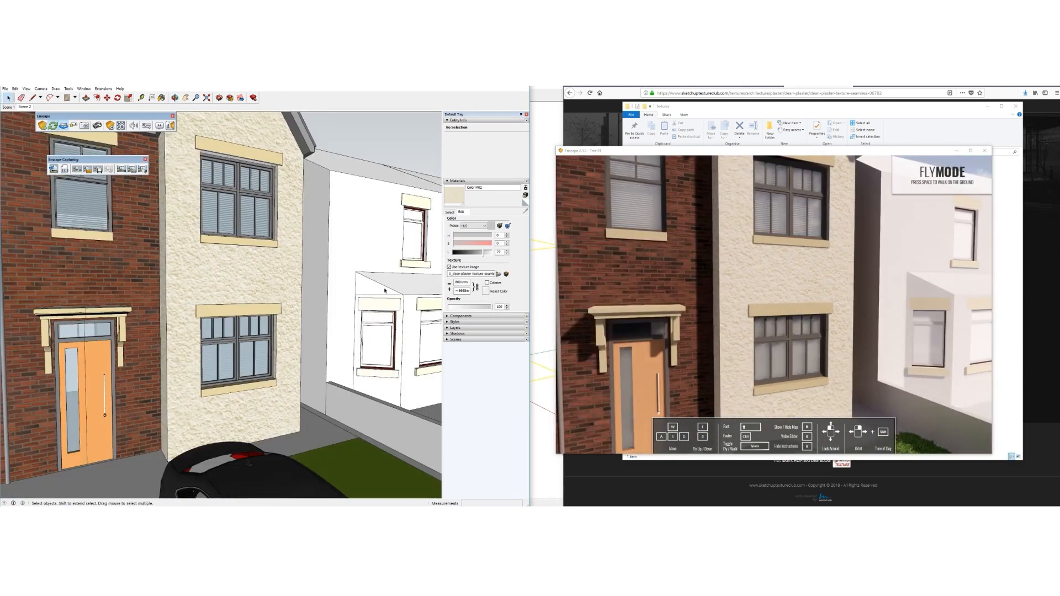
{"action": "scroll", "coordinate": [280, 282], "scroll_direction": "up", "scroll_amount": 2}
{"action": "left_click_drag", "start_coordinate": [469, 282], "coordinate": [450, 282]}
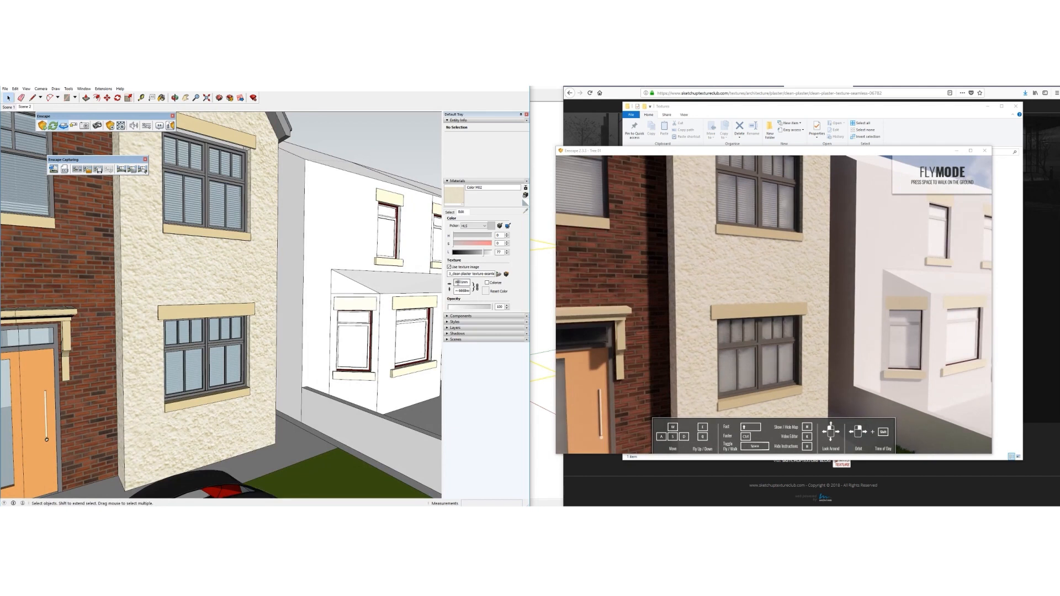
{"action": "type", "text": "10"}
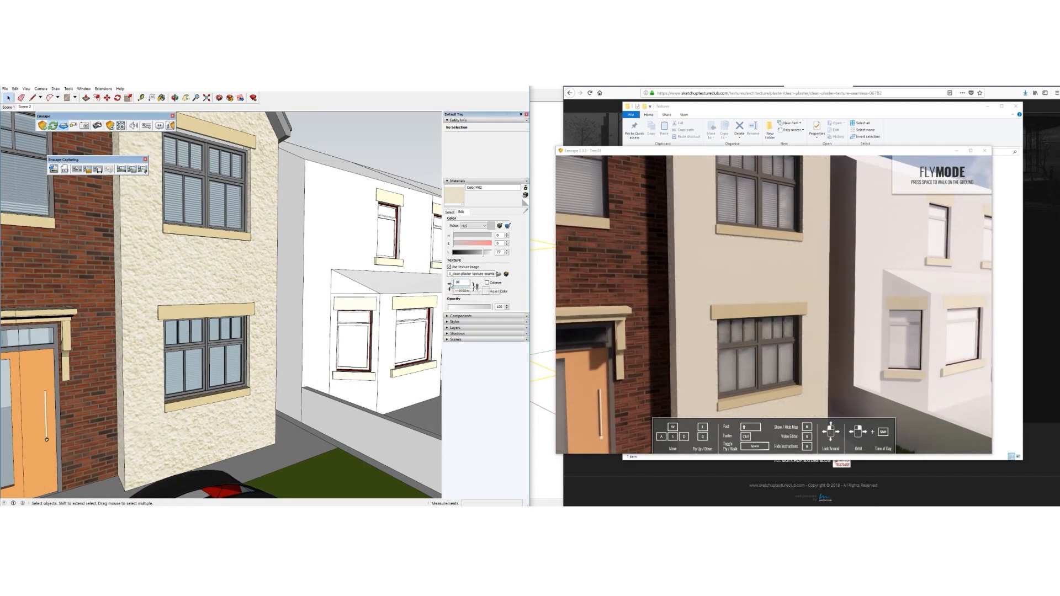
{"action": "type", "text": "00"}
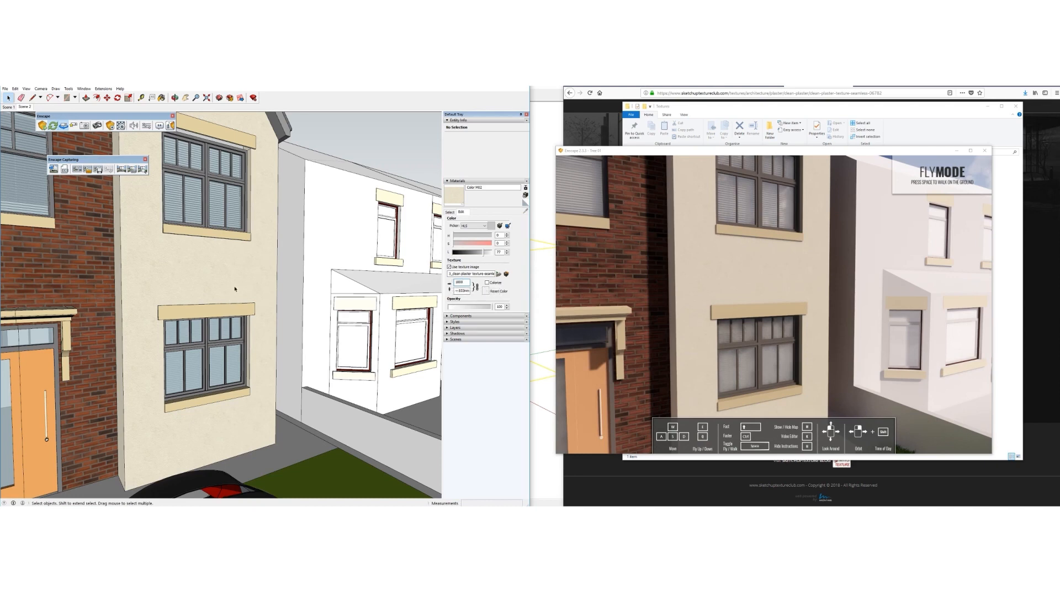
{"action": "scroll", "coordinate": [157, 303], "scroll_direction": "up", "scroll_amount": 5}
{"action": "scroll", "coordinate": [159, 298], "scroll_direction": "down", "scroll_amount": 6}
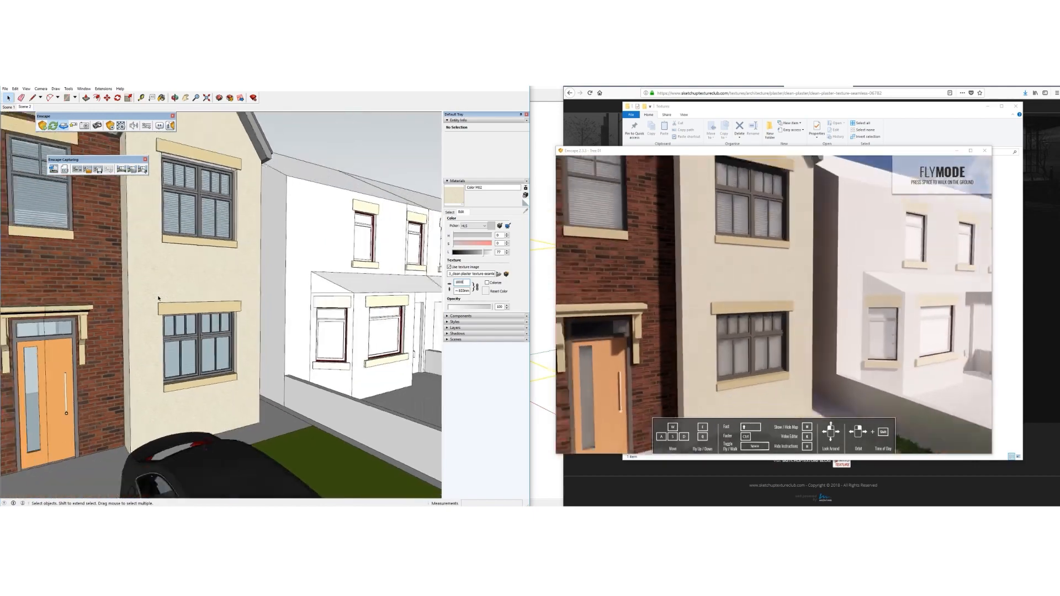
{"action": "middle_click_drag", "start_coordinate": [158, 298], "coordinate": [191, 262]}
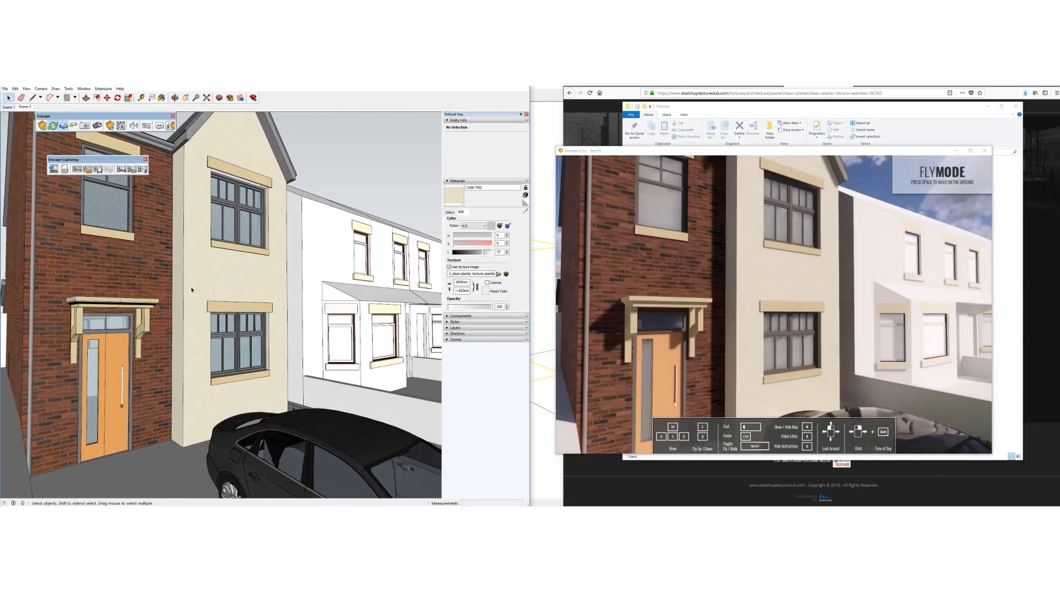
{"action": "scroll", "coordinate": [194, 295], "scroll_direction": "up", "scroll_amount": 4}
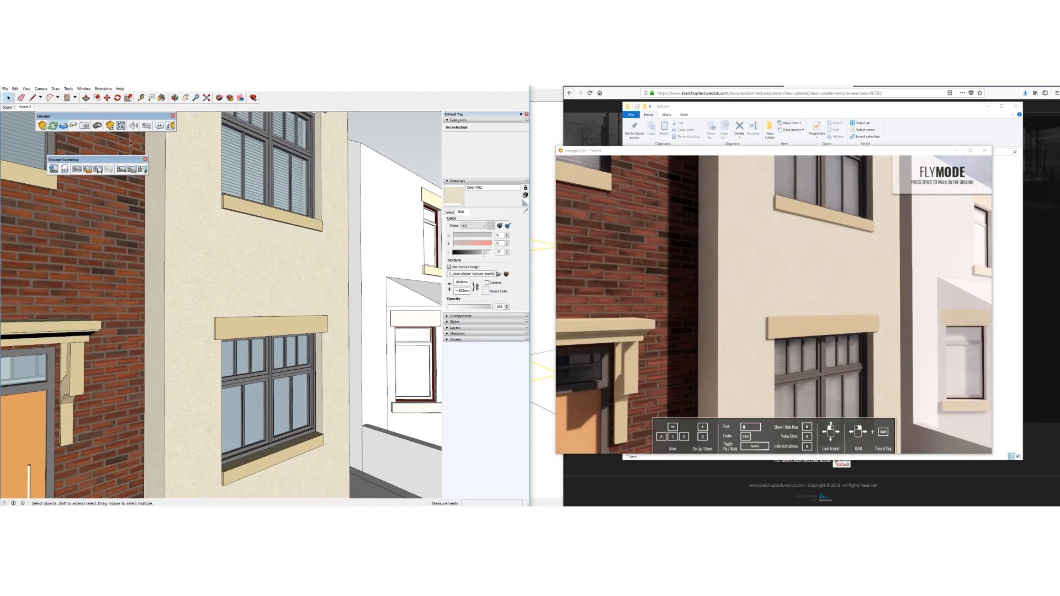
Open the Enscape material settings for Color M02 and move the dialog aside
{"action": "left_click", "coordinate": [121, 126]}
{"action": "left_click_drag", "start_coordinate": [133, 184], "coordinate": [164, 216]}
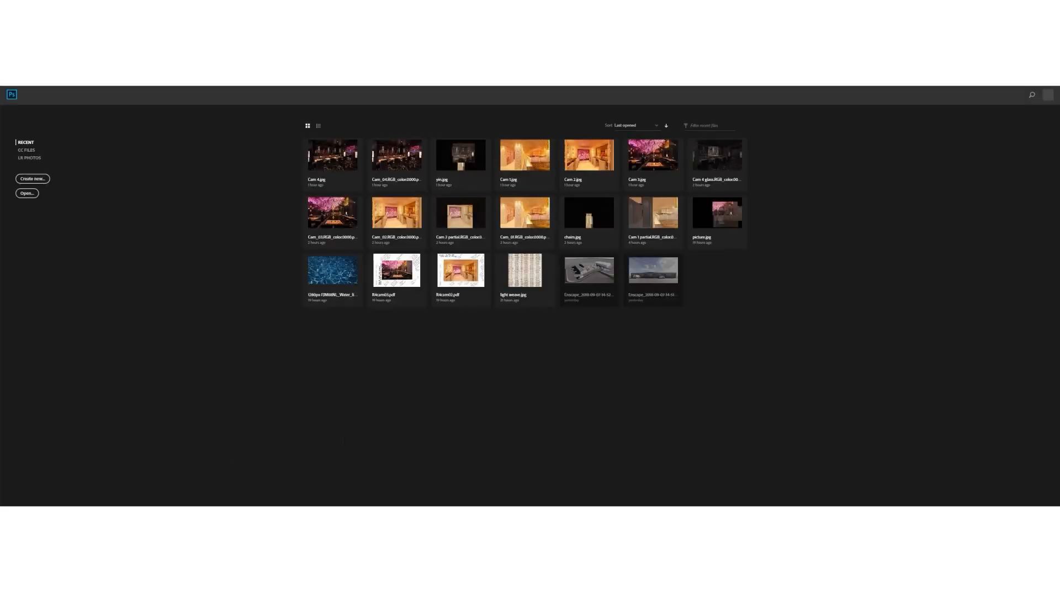
Open the plaster texture JPG in Photoshop and desaturate it to grey
{"action": "mouse_move", "coordinate": [189, 508]}
{"action": "left_click", "coordinate": [214, 496]}
{"action": "left_click_drag", "start_coordinate": [767, 171], "coordinate": [426, 379]}
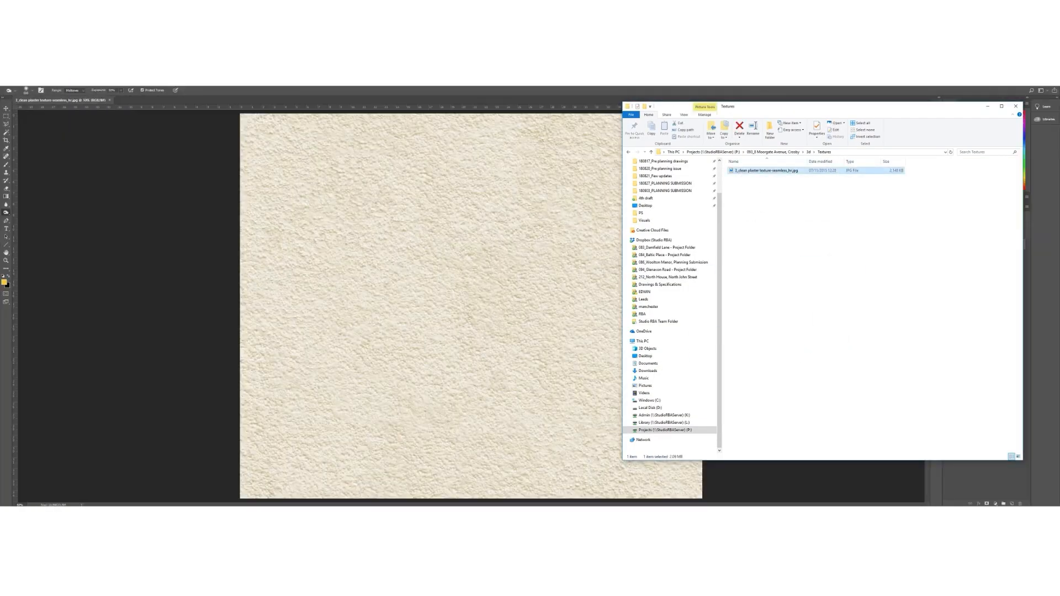
{"action": "left_click", "coordinate": [182, 182]}
{"action": "left_click", "coordinate": [39, 86]}
{"action": "mouse_move", "coordinate": [55, 96]}
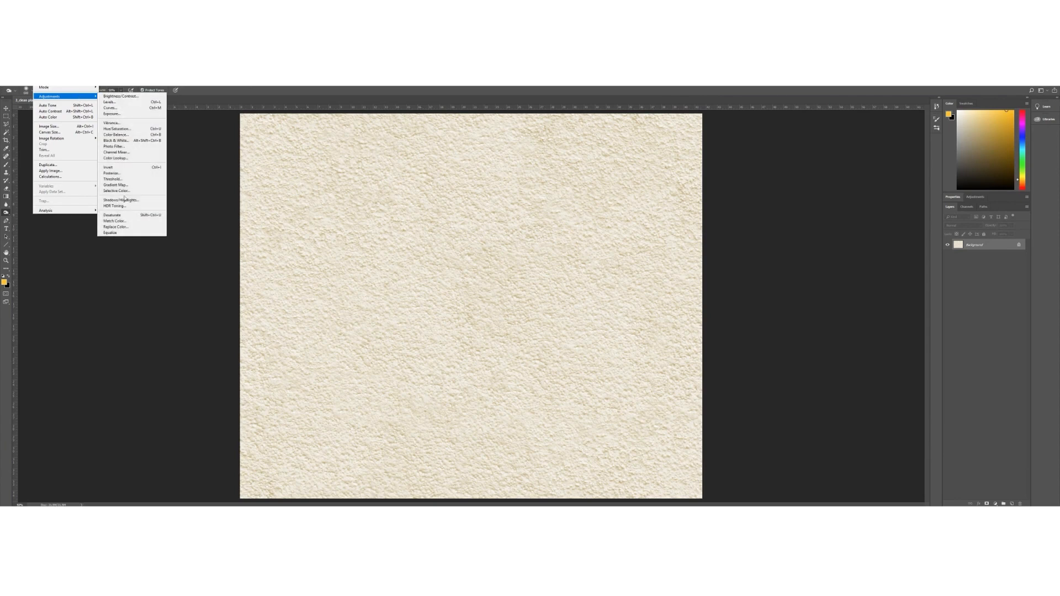
{"action": "left_click", "coordinate": [119, 215]}
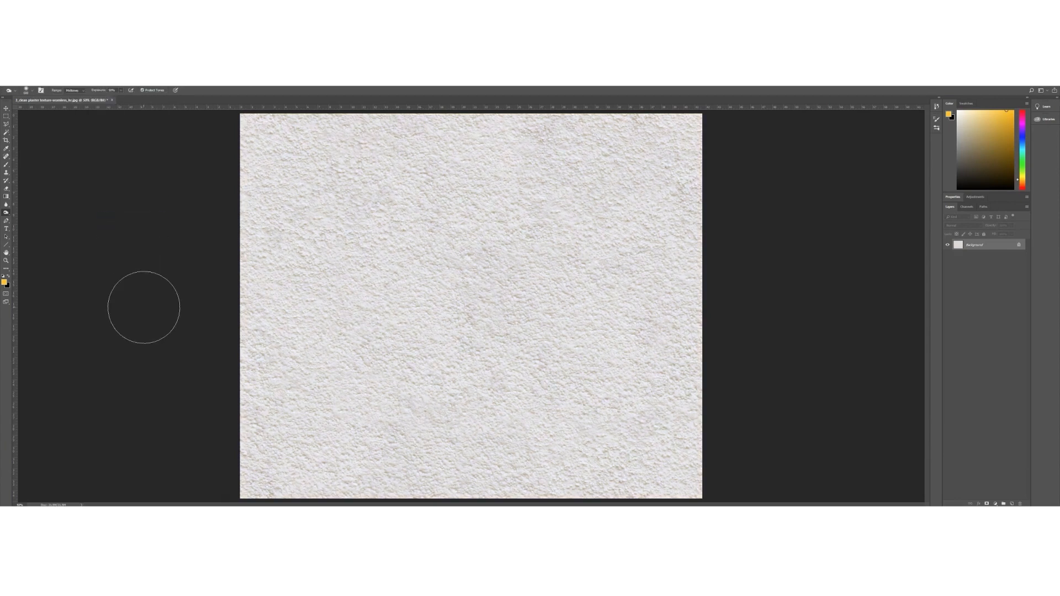
Raise the grey texture's contrast to 100, then start saving it under a new name
{"action": "left_click", "coordinate": [39, 86]}
{"action": "mouse_move", "coordinate": [75, 98]}
{"action": "left_click", "coordinate": [122, 97]}
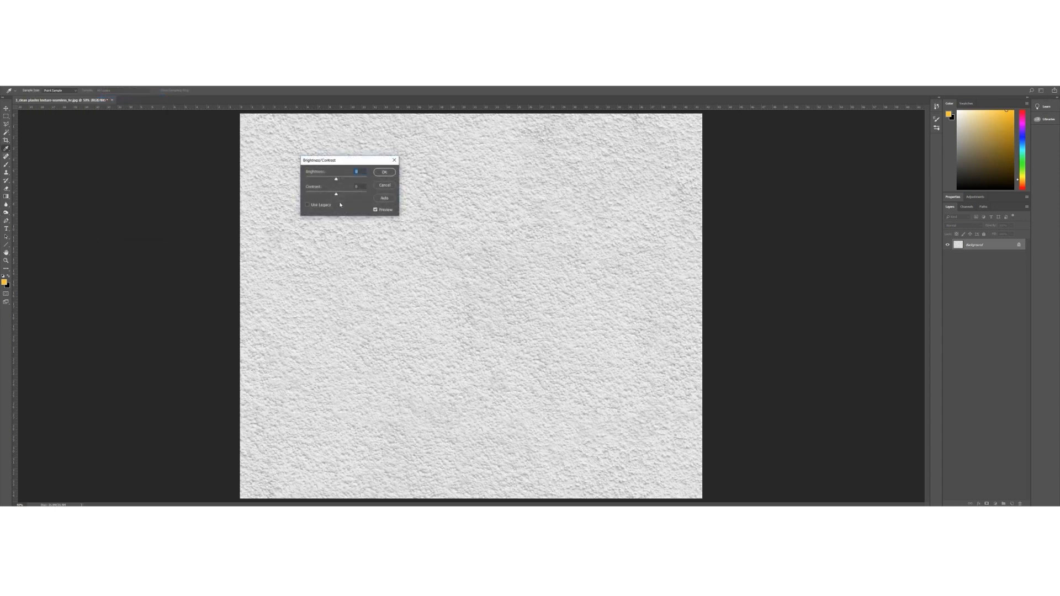
{"action": "left_click_drag", "start_coordinate": [343, 196], "coordinate": [372, 197]}
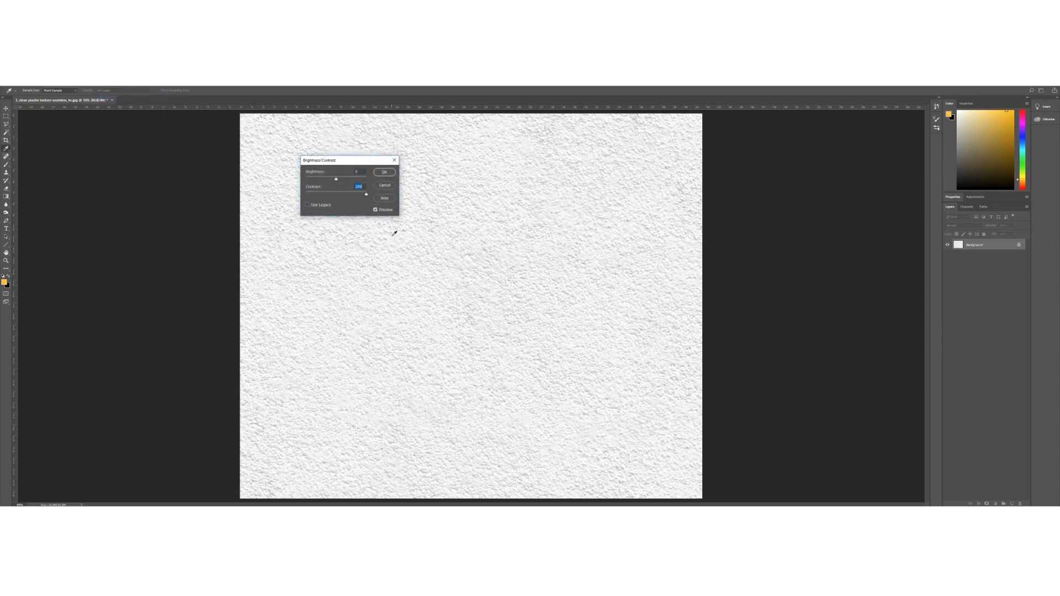
{"action": "left_click", "coordinate": [384, 172]}
{"action": "key", "text": "o"}
{"action": "left_click", "coordinate": [7, 86]}
{"action": "left_click", "coordinate": [27, 149]}
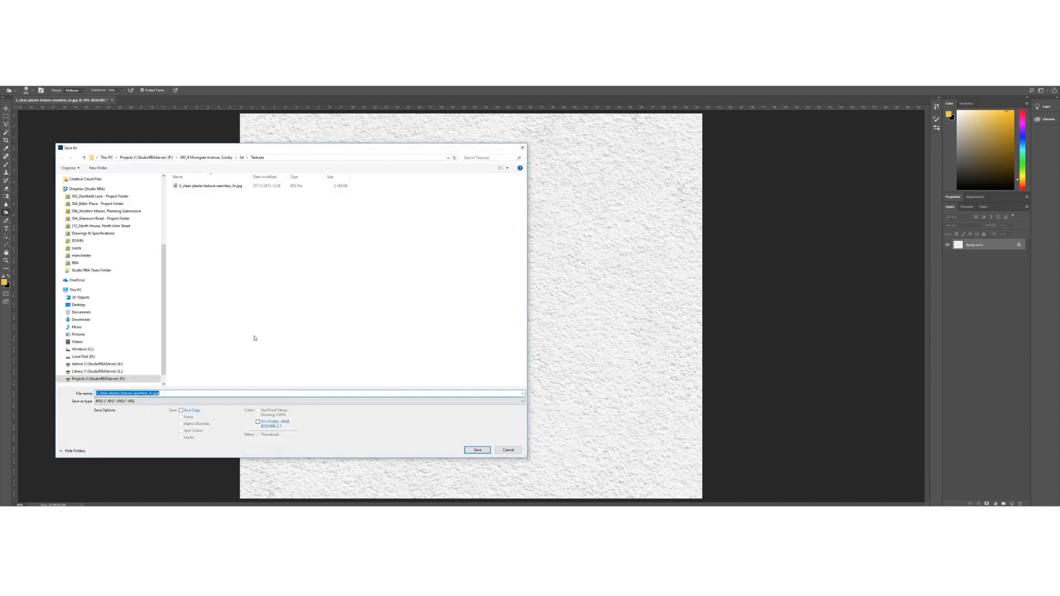
Save the high-contrast grey texture as render bump.jpg in the Textures folder
{"action": "type", "text": "n"}
{"action": "key", "text": "Return"}
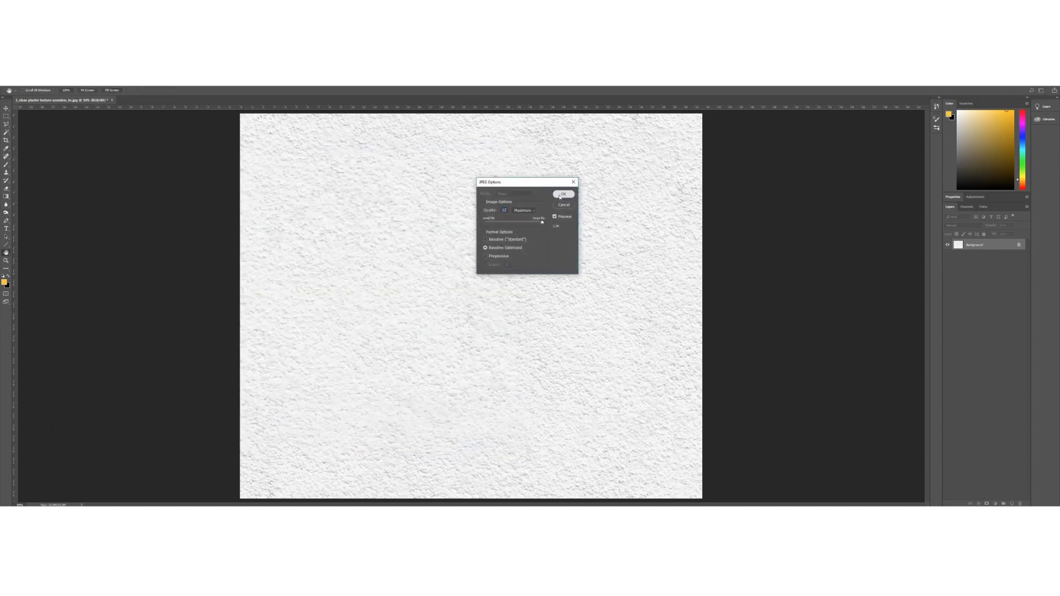
{"action": "left_click", "coordinate": [562, 195]}
Darken the texture to minimum brightness (-150) and save it as a separate JPEG copy
{"action": "left_click", "coordinate": [34, 83]}
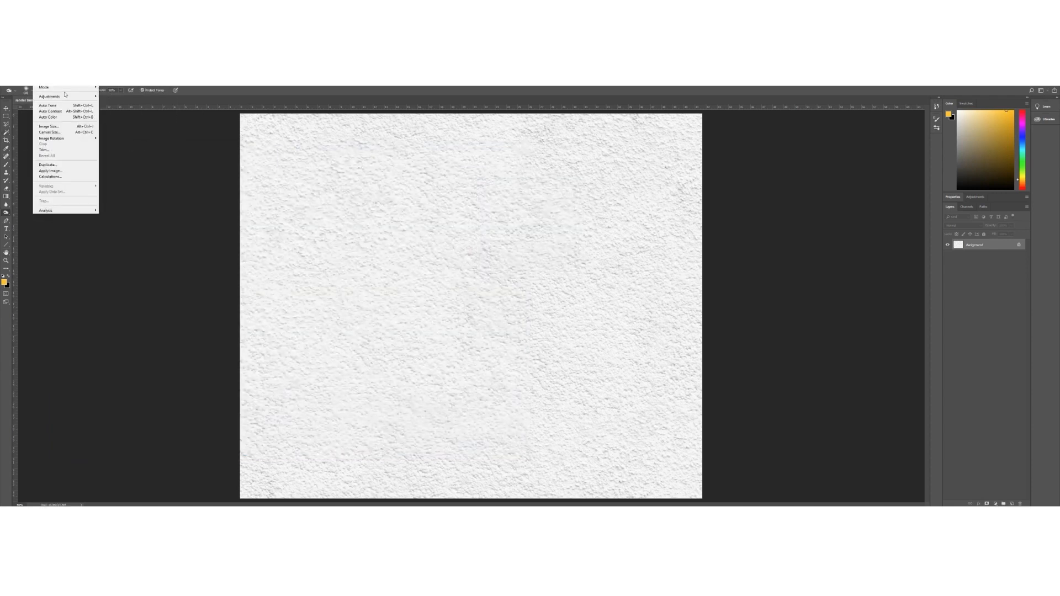
{"action": "left_click", "coordinate": [118, 97]}
{"action": "left_click_drag", "start_coordinate": [336, 179], "coordinate": [285, 181]}
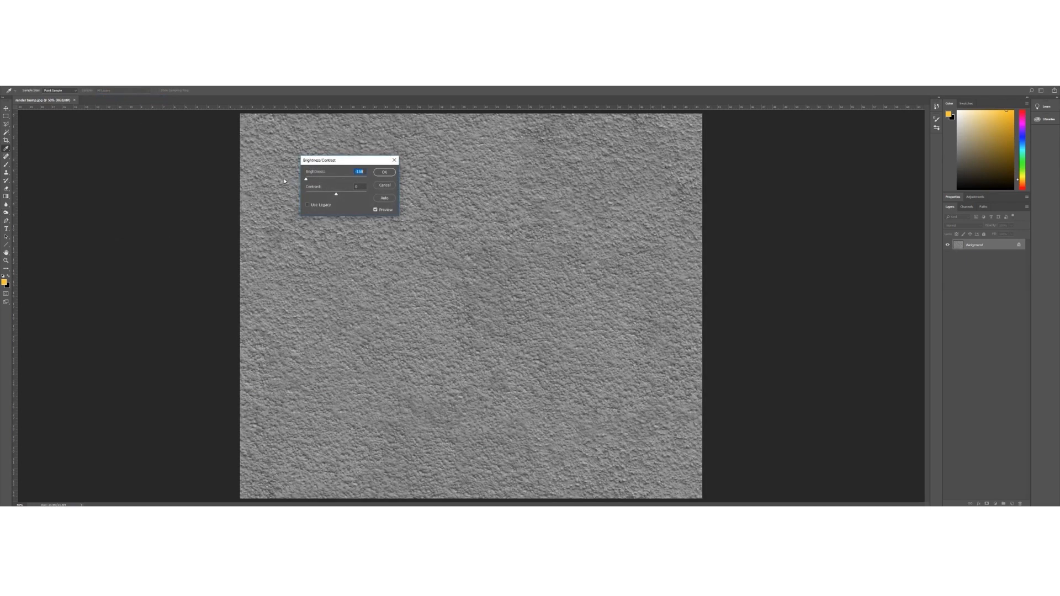
{"action": "key", "text": "Return"}
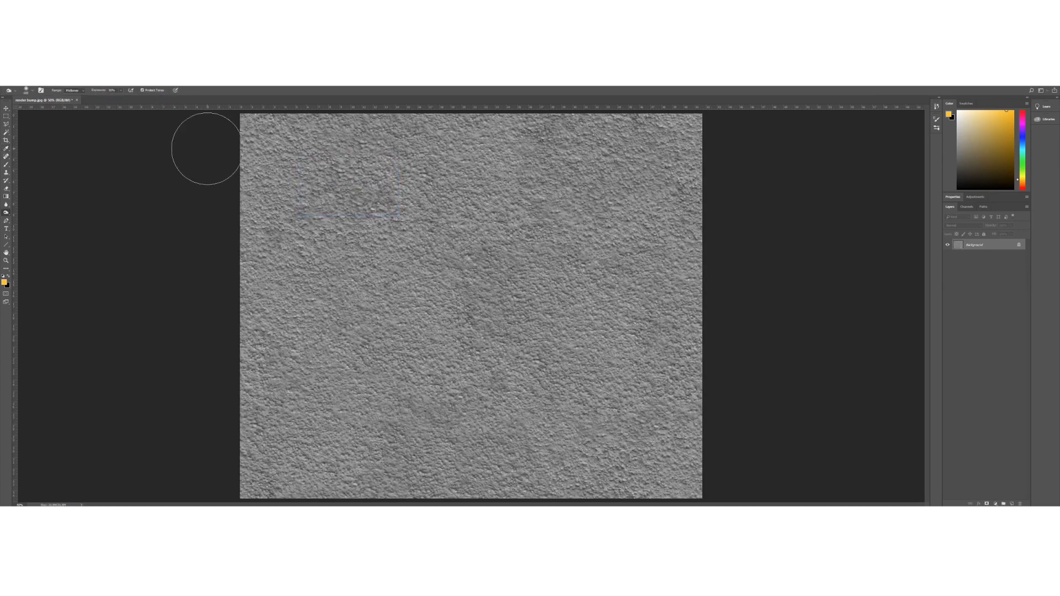
{"action": "left_click", "coordinate": [14, 83]}
{"action": "left_click", "coordinate": [44, 148]}
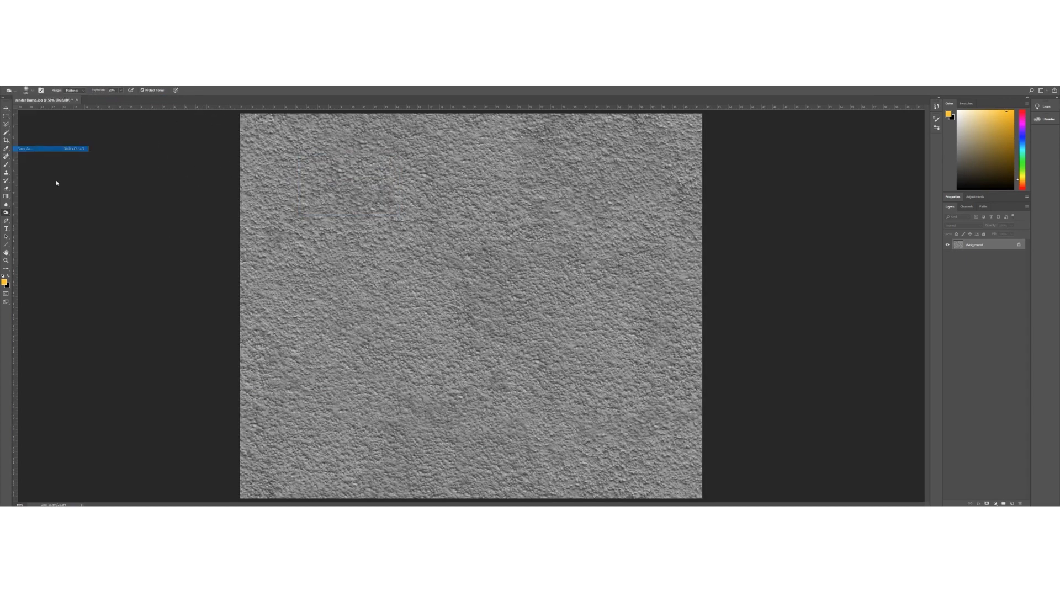
{"action": "type", "text": "render"}
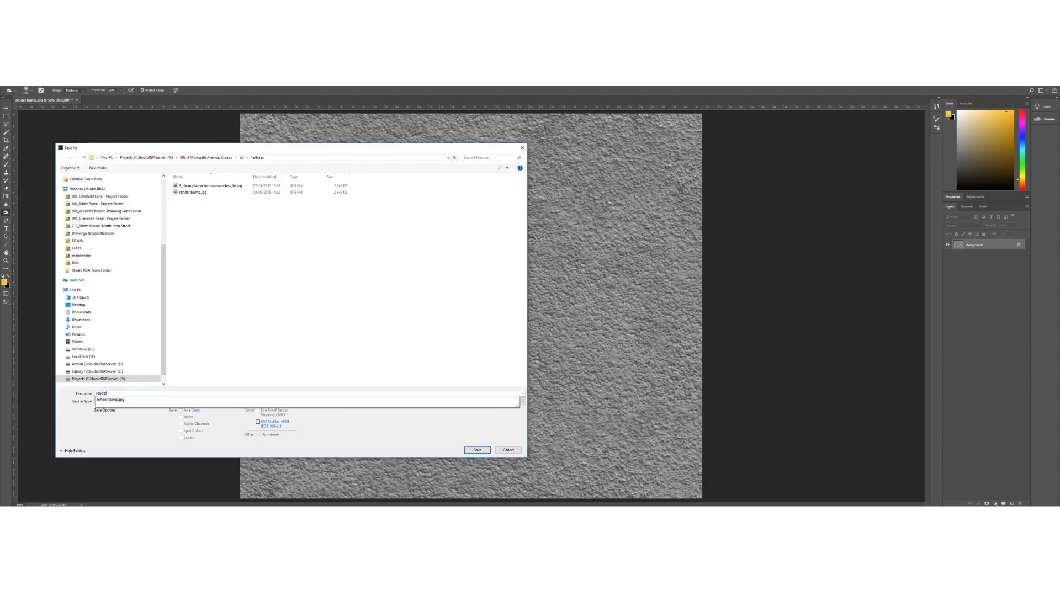
{"action": "type", "text": " col"}
{"action": "key", "text": "Return"}
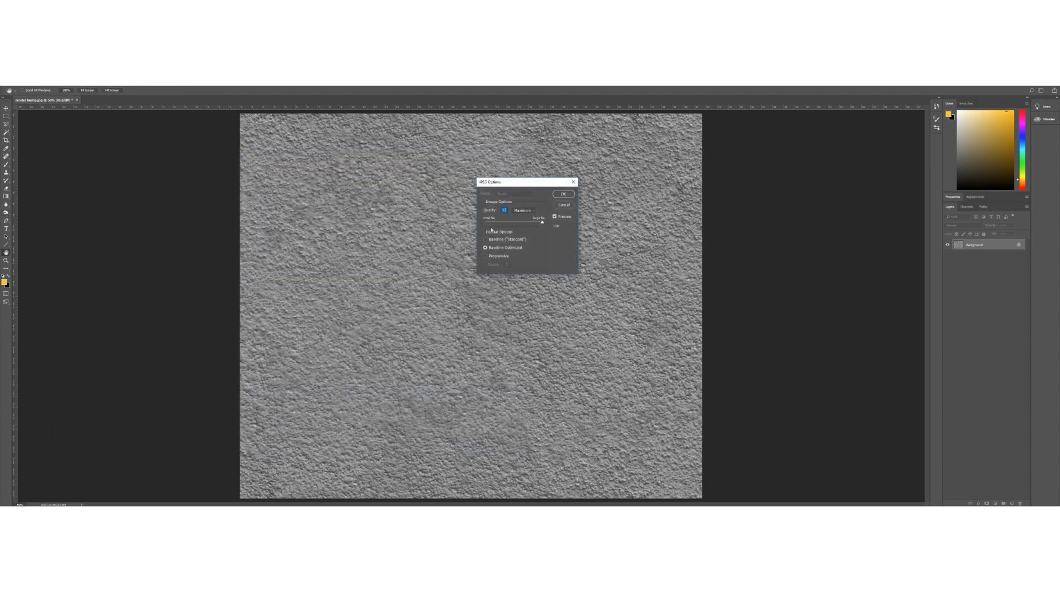
{"action": "left_click", "coordinate": [564, 195]}
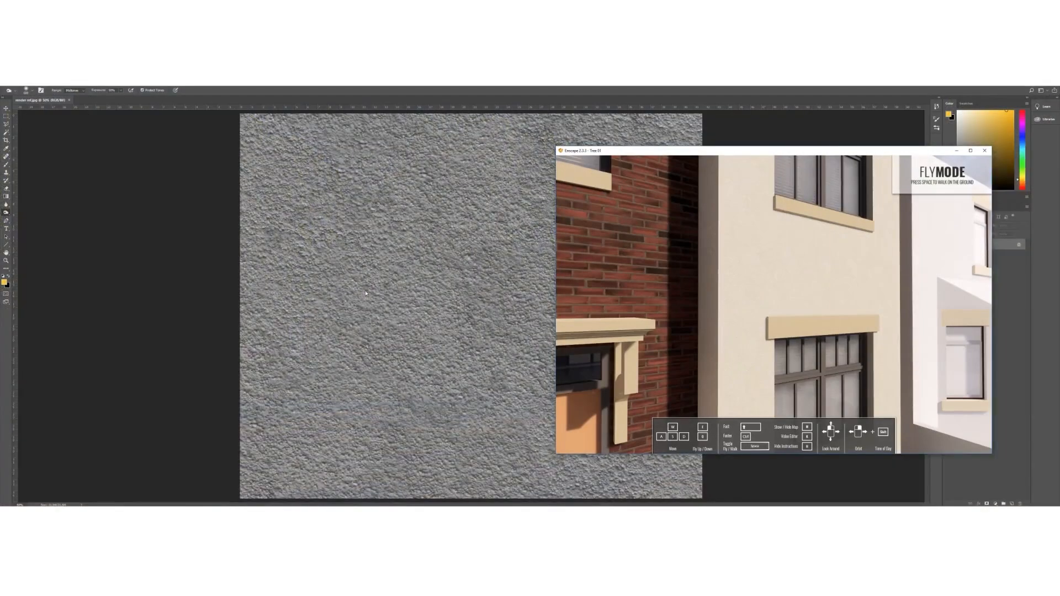
{"action": "left_click", "coordinate": [264, 511]}
Load render bump.jpg as Color M02's Enscape bump texture with Bump Amount 10
{"action": "left_click", "coordinate": [160, 489]}
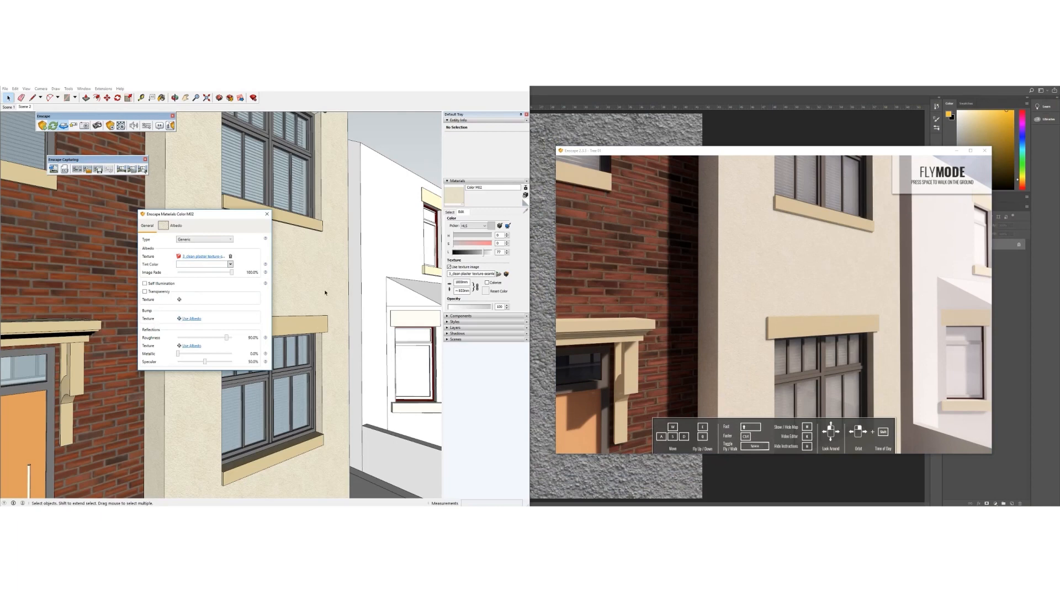
{"action": "scroll", "coordinate": [318, 300], "scroll_direction": "up", "scroll_amount": 5}
{"action": "mouse_move", "coordinate": [319, 300]}
{"action": "middle_mouse_down"}
{"action": "mouse_move", "coordinate": [411, 281]}
{"action": "mouse_move", "coordinate": [403, 287]}
{"action": "middle_mouse_up"}
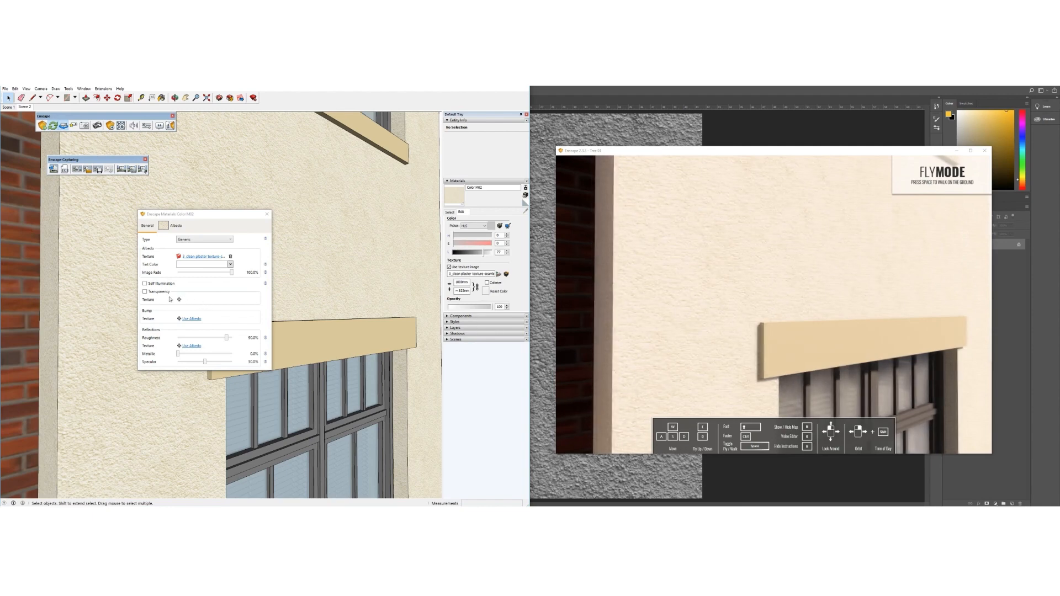
{"action": "left_click", "coordinate": [179, 319]}
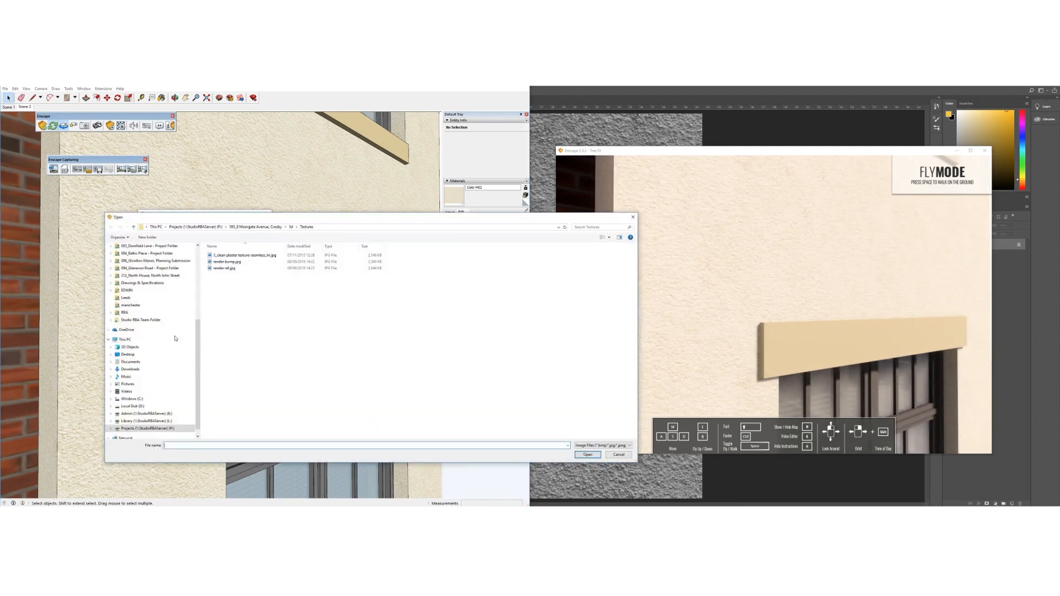
{"action": "double_click", "coordinate": [227, 262]}
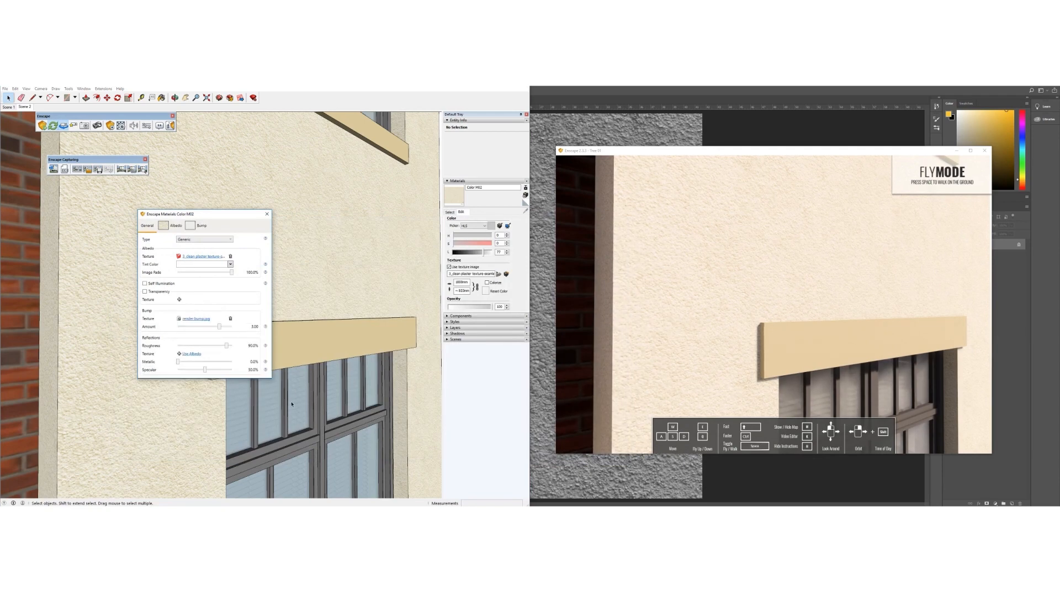
{"action": "middle_click_drag", "start_coordinate": [311, 401], "coordinate": [322, 394]}
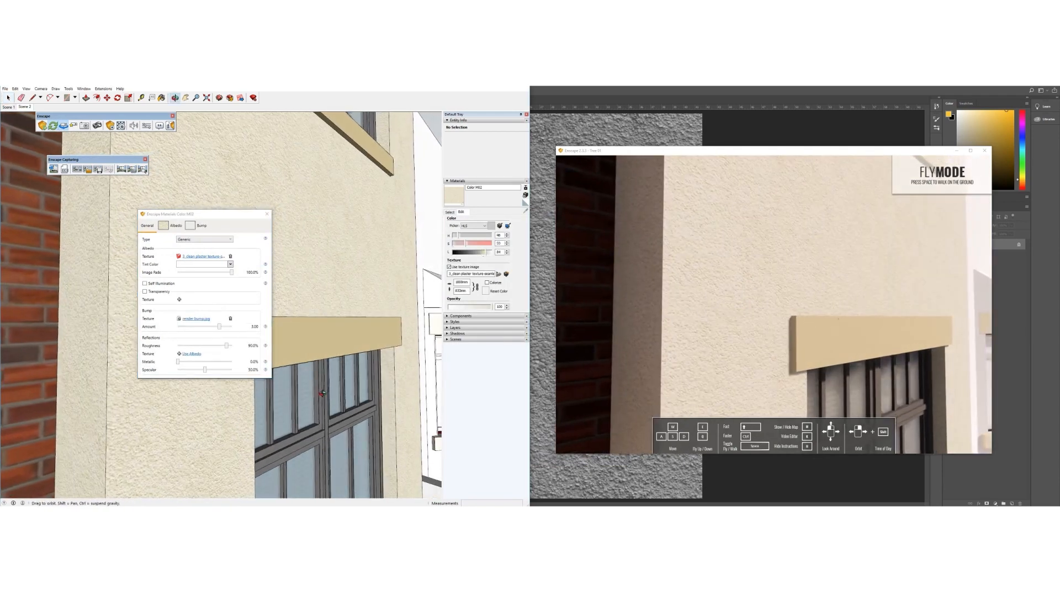
{"action": "left_click_drag", "start_coordinate": [221, 329], "coordinate": [232, 328]}
{"action": "left_click", "coordinate": [233, 328]}
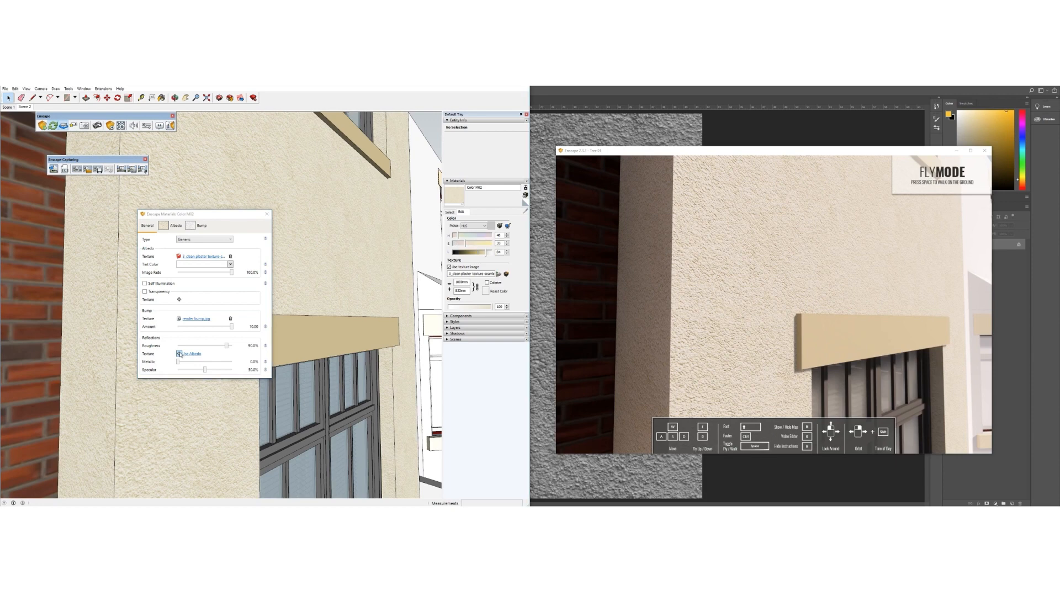
Use render ref.jpg as Color M02's reflection texture and raise Specular to about 77%
{"action": "left_click", "coordinate": [180, 354]}
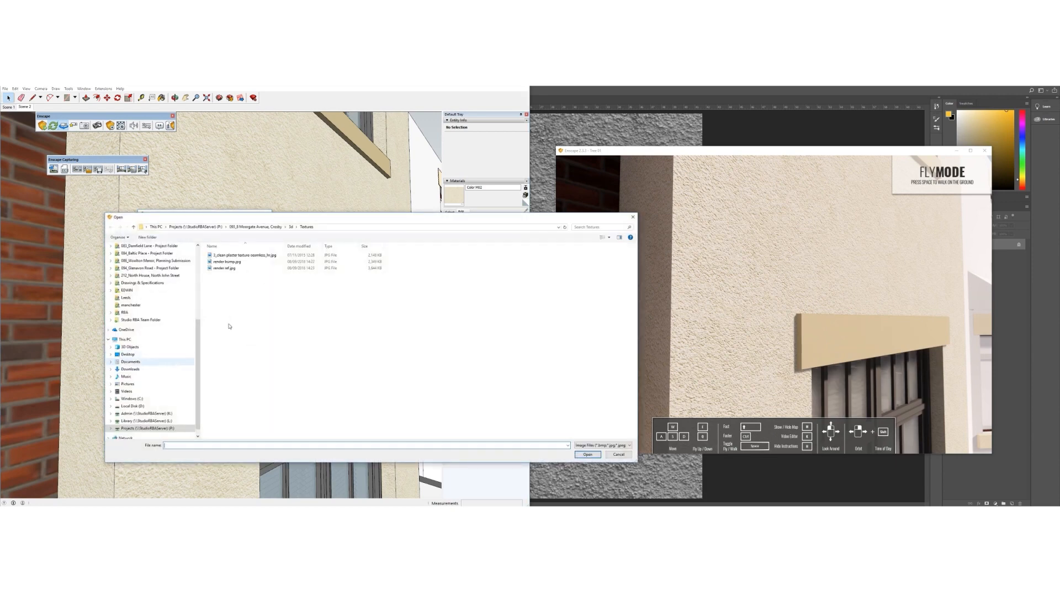
{"action": "double_click", "coordinate": [225, 268]}
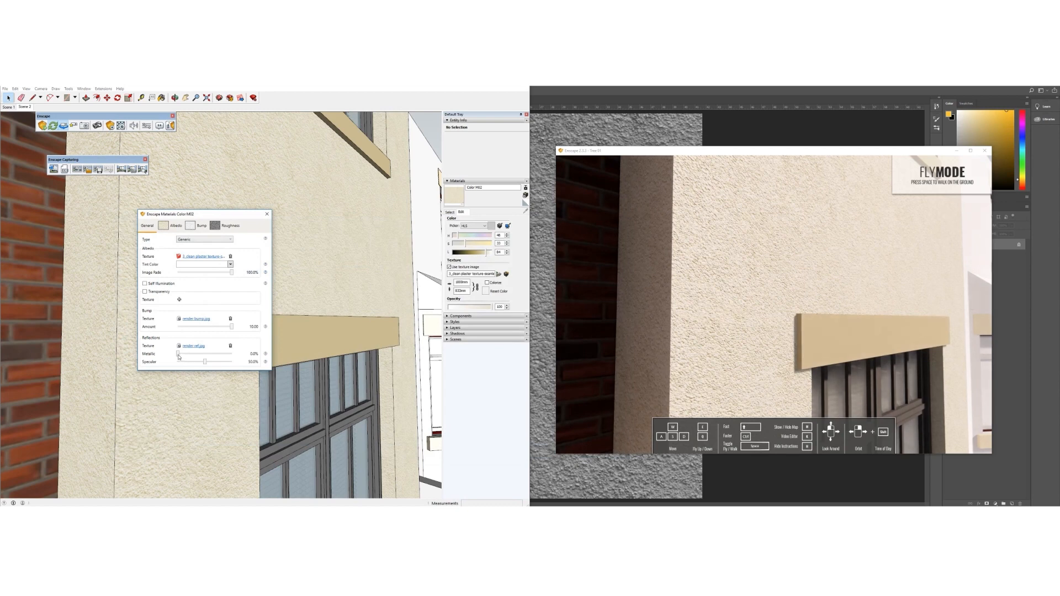
{"action": "mouse_move", "coordinate": [205, 363]}
{"action": "left_mouse_down"}
{"action": "mouse_move", "coordinate": [229, 363]}
{"action": "mouse_move", "coordinate": [219, 362]}
{"action": "left_mouse_up"}
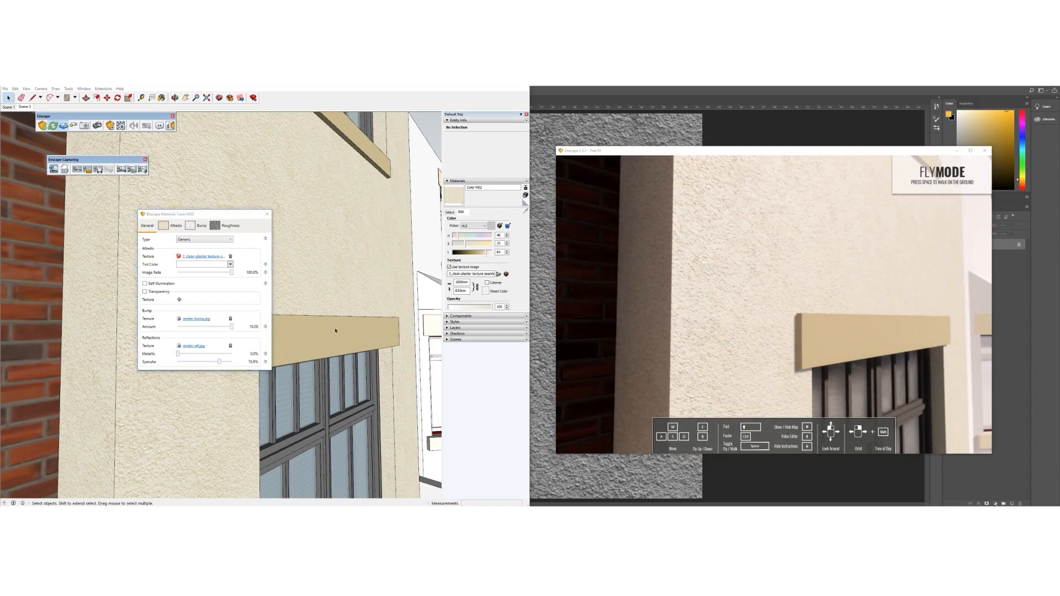
{"action": "scroll", "coordinate": [346, 339], "scroll_direction": "down", "scroll_amount": 10}
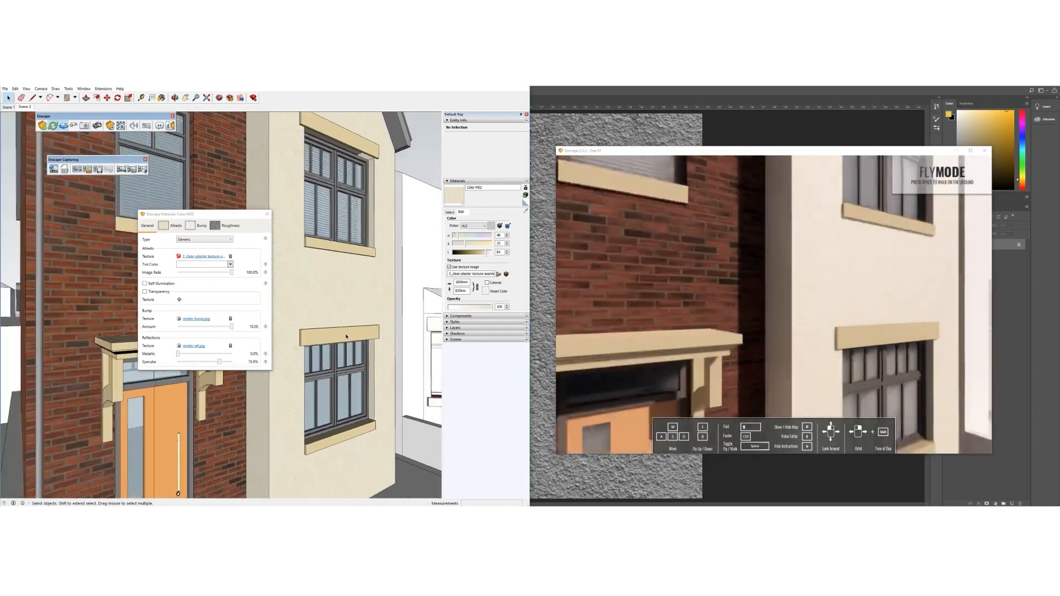
{"action": "middle_click_drag", "start_coordinate": [346, 338], "coordinate": [162, 331]}
{"action": "mouse_move", "coordinate": [273, 409]}
{"action": "middle_mouse_down"}
{"action": "mouse_move", "coordinate": [220, 410]}
{"action": "mouse_move", "coordinate": [221, 419]}
{"action": "mouse_move", "coordinate": [236, 310]}
{"action": "middle_mouse_up"}
{"action": "scroll", "coordinate": [220, 410], "scroll_direction": "up", "scroll_amount": 3}
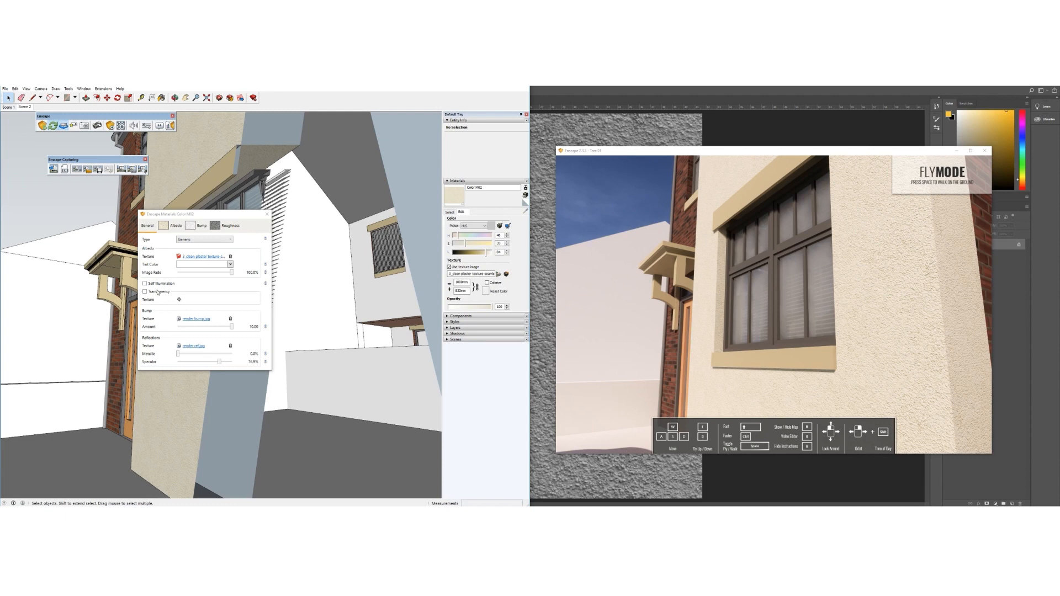
Close the Enscape material settings and tidy the material's name in the Materials tray
{"action": "left_click", "coordinate": [184, 240]}
{"action": "left_click", "coordinate": [184, 249]}
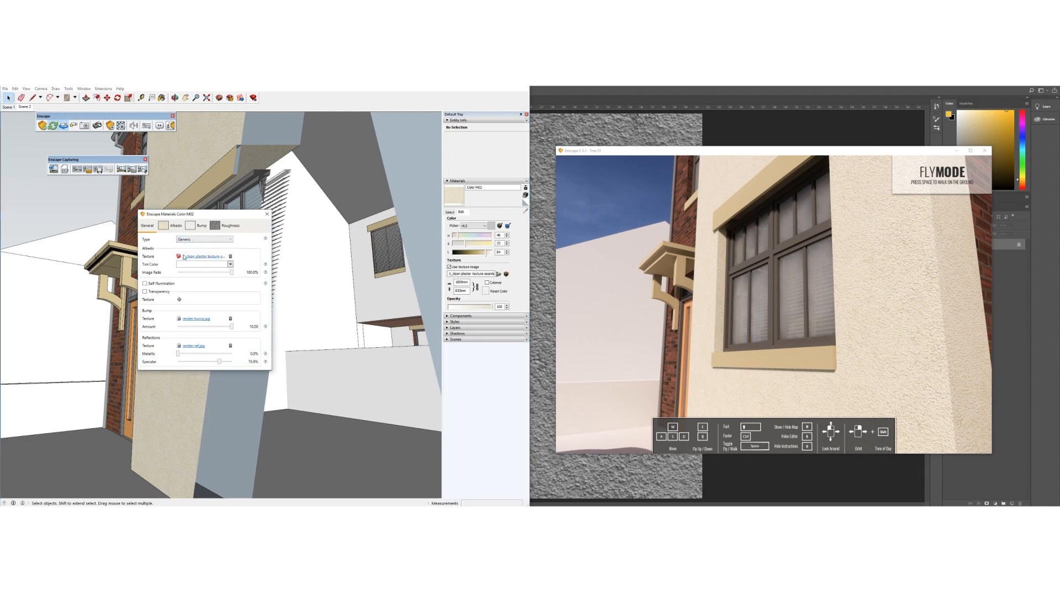
{"action": "left_click", "coordinate": [267, 214]}
{"action": "left_click", "coordinate": [492, 187]}
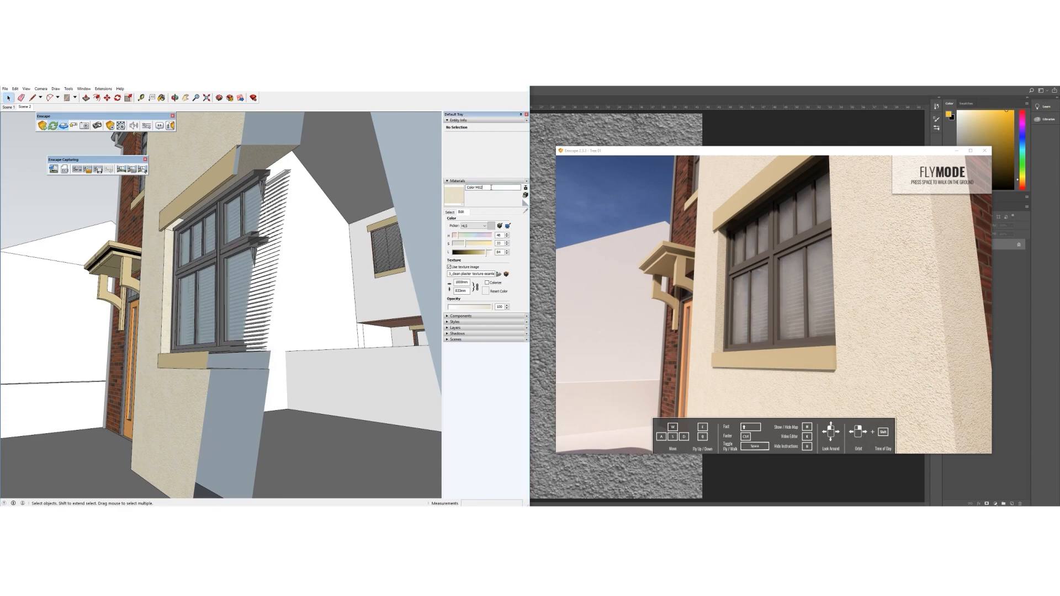
{"action": "scroll", "coordinate": [288, 370], "scroll_direction": "down", "scroll_amount": 4}
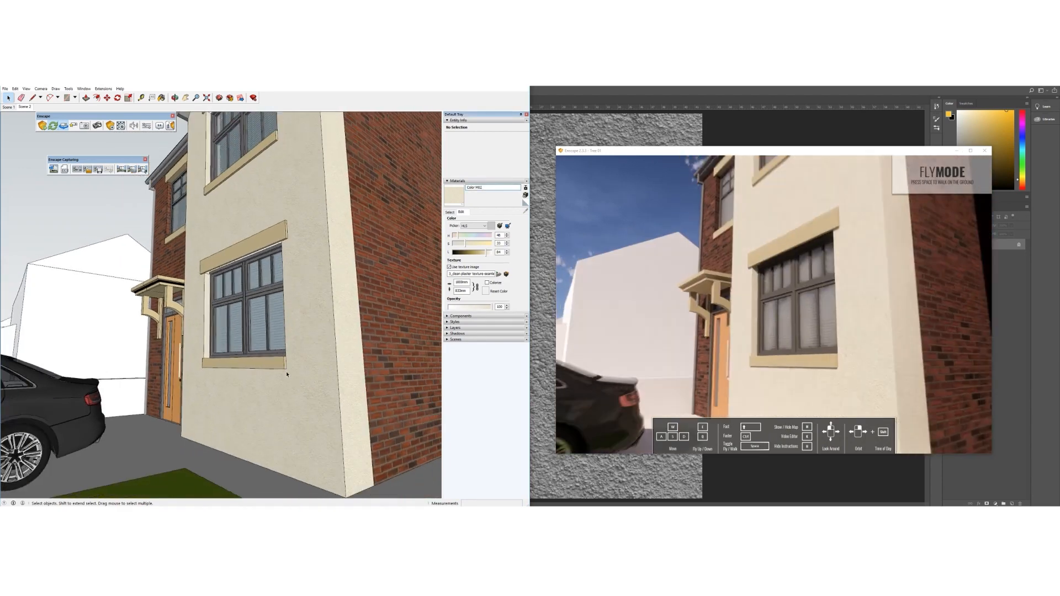
{"action": "middle_click_drag", "start_coordinate": [289, 372], "coordinate": [283, 378]}
{"action": "left_click", "coordinate": [502, 193]}
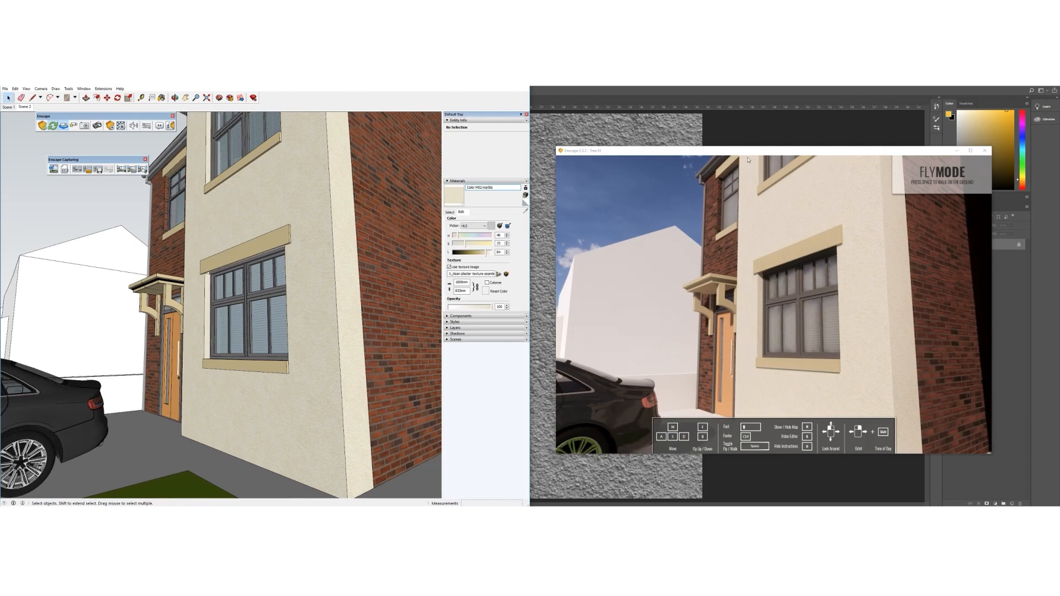
{"action": "mouse_move", "coordinate": [333, 363]}
{"action": "middle_mouse_down"}
{"action": "mouse_move", "coordinate": [223, 370]}
{"action": "mouse_move", "coordinate": [278, 395]}
{"action": "mouse_move", "coordinate": [301, 381]}
{"action": "middle_mouse_up"}
{"action": "double_click", "coordinate": [487, 187]}
{"action": "type", "text": "stee"}
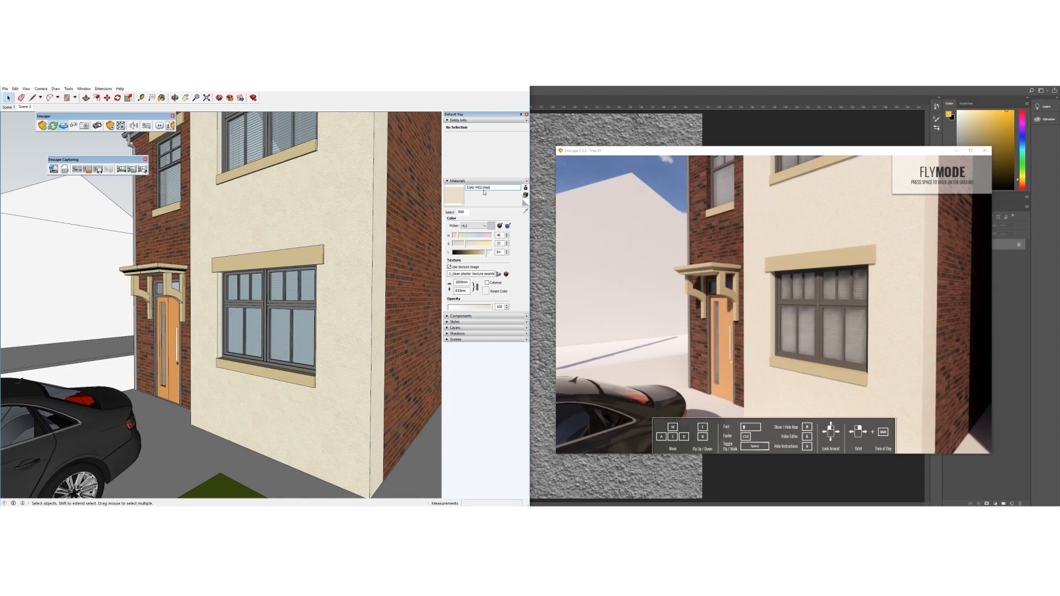
{"action": "key", "text": "BackSpace"}
{"action": "key", "text": "BackSpace"}
{"action": "key", "text": "BackSpace"}
{"action": "key", "text": "BackSpace"}
{"action": "key", "text": "BackSpace"}
Orbit and zoom around the house to inspect the textured plaster walls in Enscape
{"action": "mouse_move", "coordinate": [257, 347]}
{"action": "middle_mouse_down"}
{"action": "mouse_move", "coordinate": [322, 350]}
{"action": "mouse_move", "coordinate": [381, 325]}
{"action": "middle_mouse_up"}
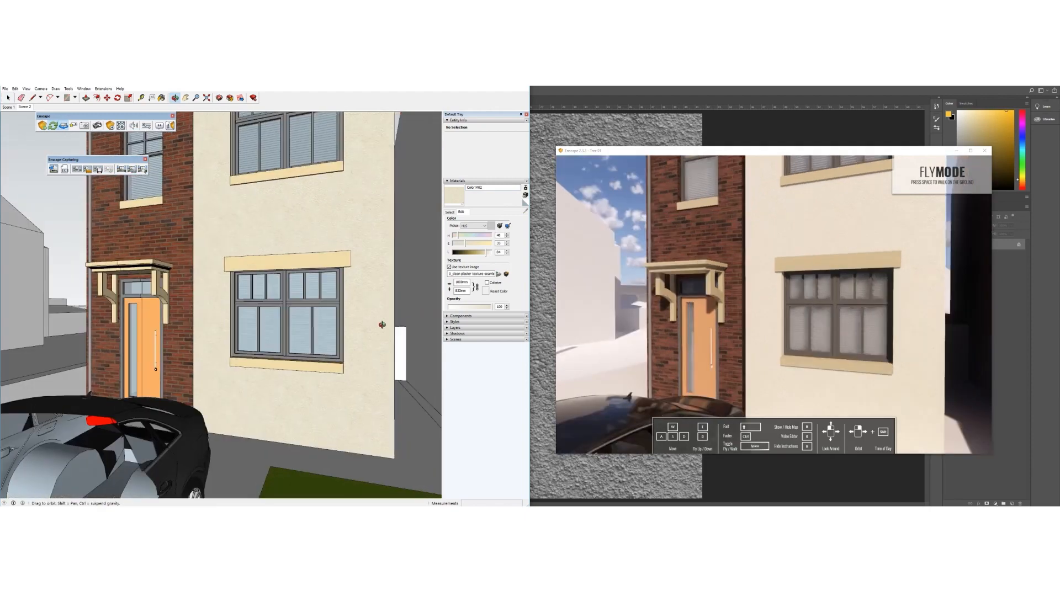
{"action": "scroll", "coordinate": [249, 304], "scroll_direction": "up", "scroll_amount": 2}
{"action": "scroll", "coordinate": [250, 304], "scroll_direction": "up", "scroll_amount": 3}
{"action": "mouse_move", "coordinate": [271, 310]}
{"action": "middle_mouse_down"}
{"action": "mouse_move", "coordinate": [254, 316]}
{"action": "mouse_move", "coordinate": [347, 322]}
{"action": "middle_mouse_up"}
{"action": "scroll", "coordinate": [287, 331], "scroll_direction": "down", "scroll_amount": 8}
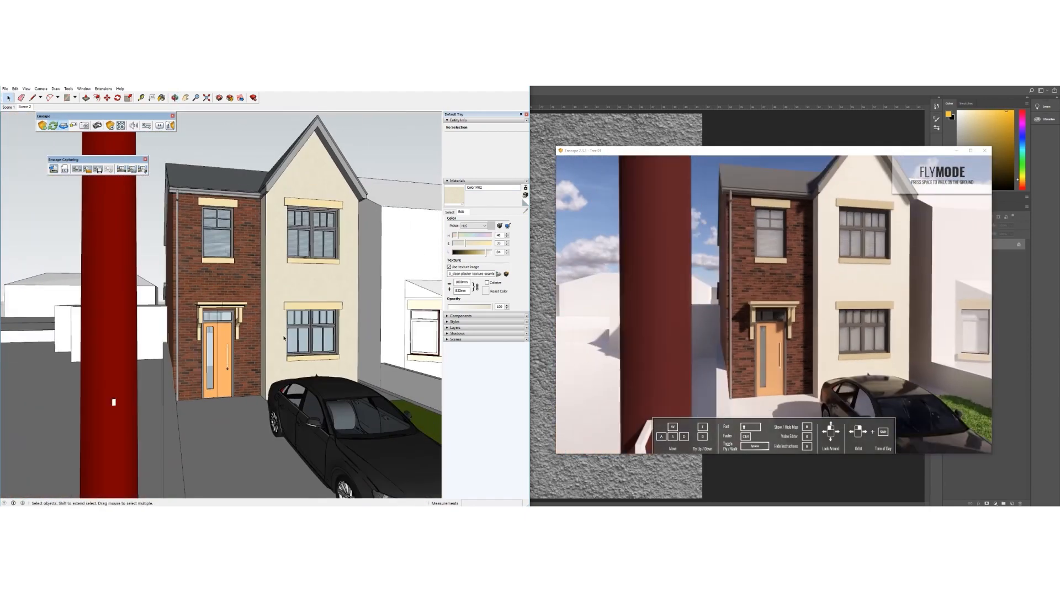
{"action": "middle_click_drag", "start_coordinate": [225, 339], "coordinate": [301, 321]}
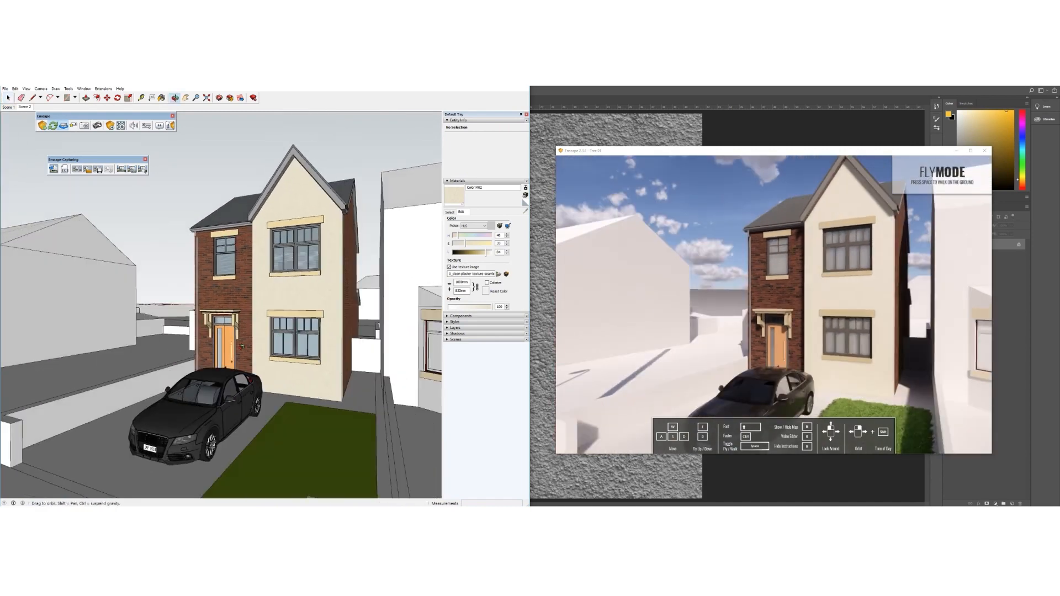
{"action": "scroll", "coordinate": [302, 320], "scroll_direction": "up", "scroll_amount": 8}
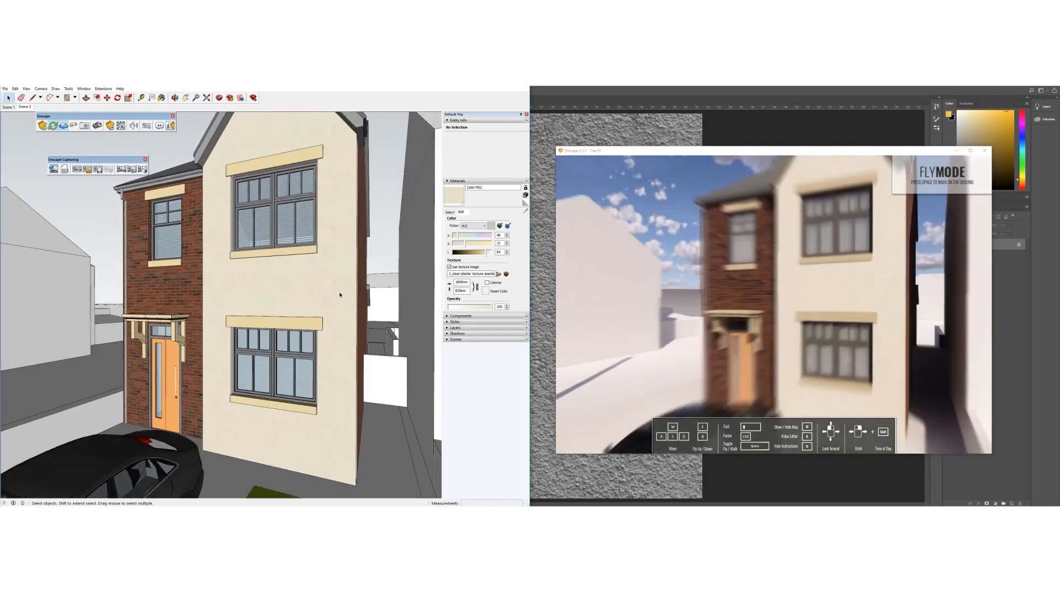
{"action": "scroll", "coordinate": [340, 295], "scroll_direction": "up", "scroll_amount": 6}
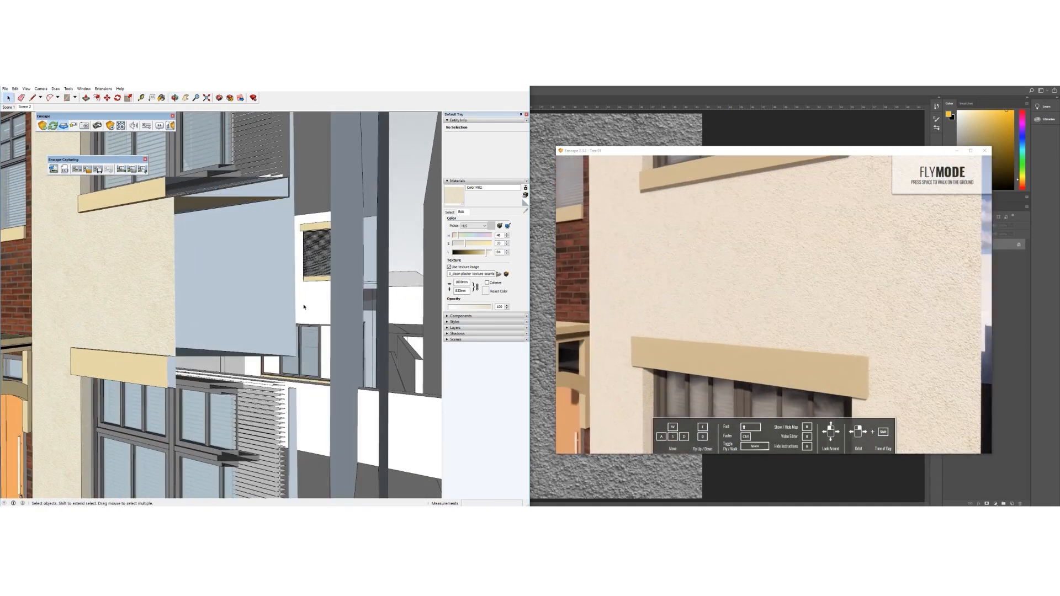
{"action": "scroll", "coordinate": [294, 316], "scroll_direction": "down", "scroll_amount": 5}
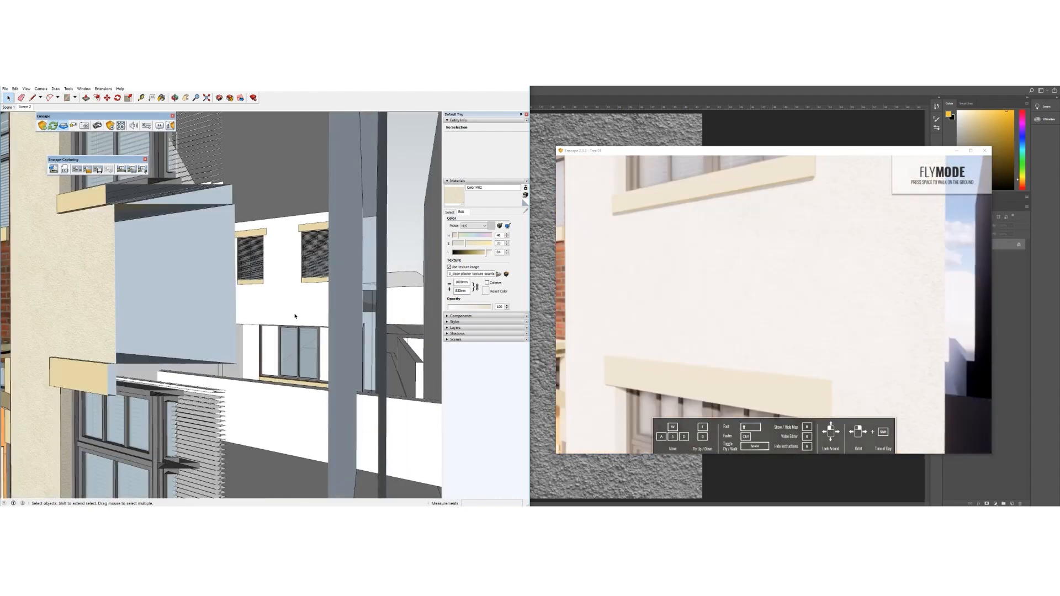
{"action": "scroll", "coordinate": [294, 317], "scroll_direction": "up", "scroll_amount": 6}
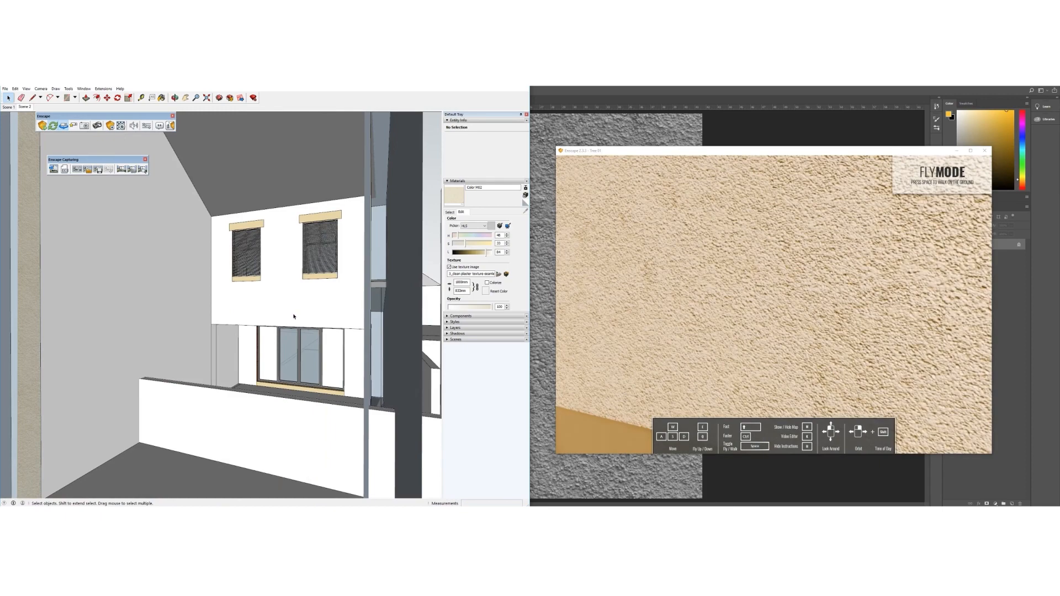
{"action": "scroll", "coordinate": [292, 317], "scroll_direction": "down", "scroll_amount": 8}
{"action": "mouse_move", "coordinate": [292, 317]}
{"action": "middle_mouse_down"}
{"action": "mouse_move", "coordinate": [197, 334]}
{"action": "mouse_move", "coordinate": [281, 324]}
{"action": "middle_mouse_up"}
{"action": "scroll", "coordinate": [280, 325], "scroll_direction": "up", "scroll_amount": 6}
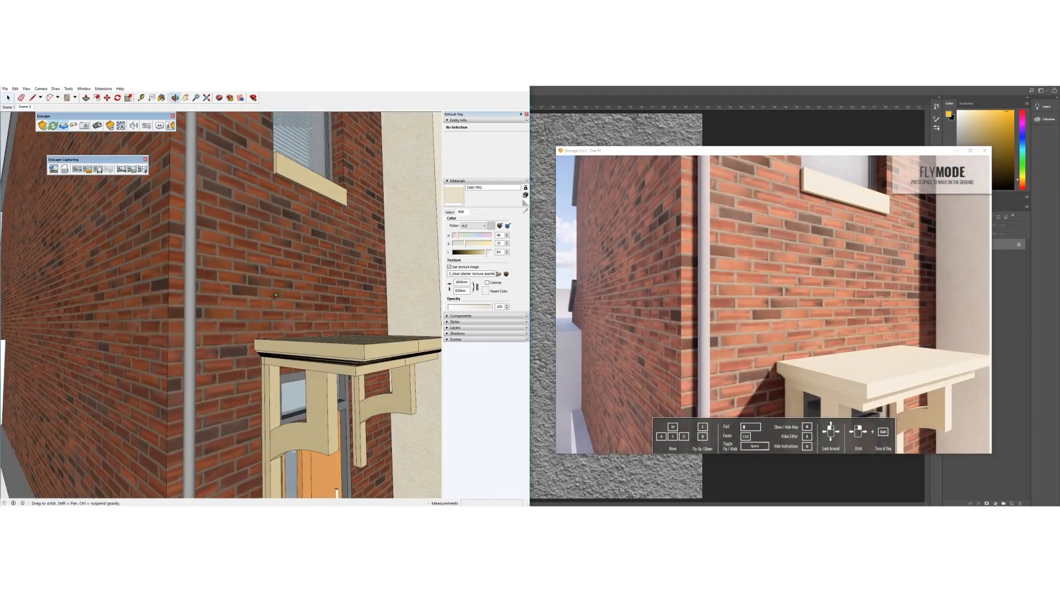
Sample the brick wall's material from the model
{"action": "middle_click_drag", "start_coordinate": [275, 296], "coordinate": [390, 279]}
{"action": "left_click", "coordinate": [450, 212]}
{"action": "left_click", "coordinate": [525, 211]}
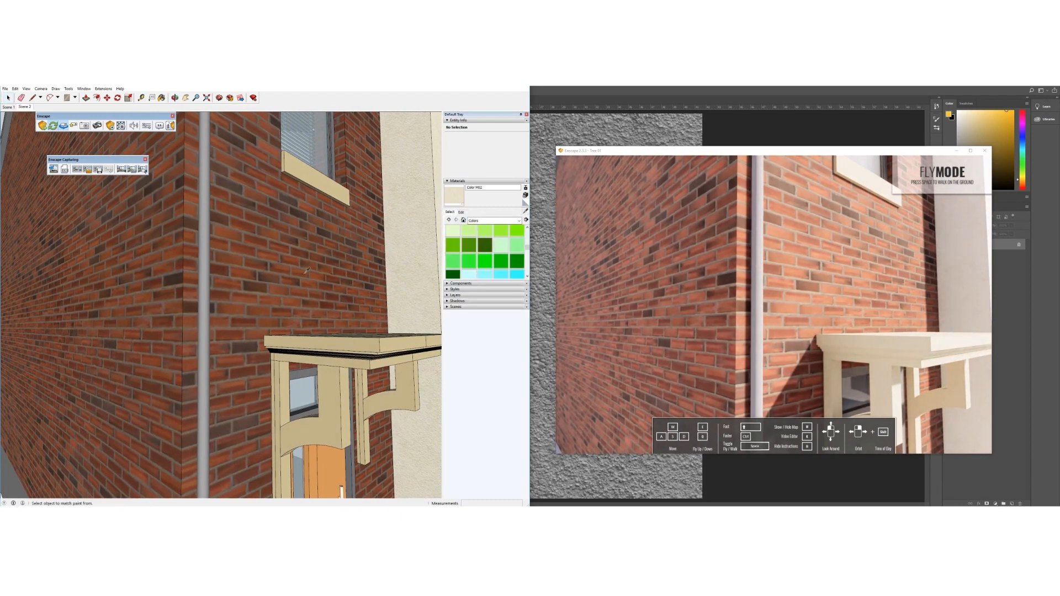
{"action": "left_click", "coordinate": [325, 248]}
Open the brick material's Enscape settings and browse for a bump texture in the project folder
{"action": "left_click", "coordinate": [121, 128]}
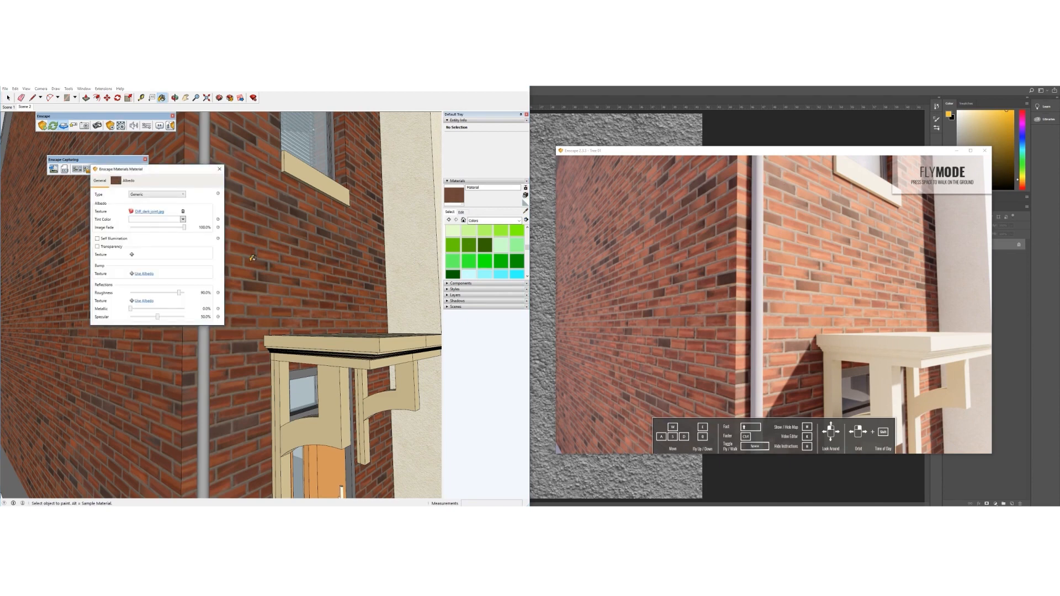
{"action": "left_click_drag", "start_coordinate": [149, 174], "coordinate": [236, 196]}
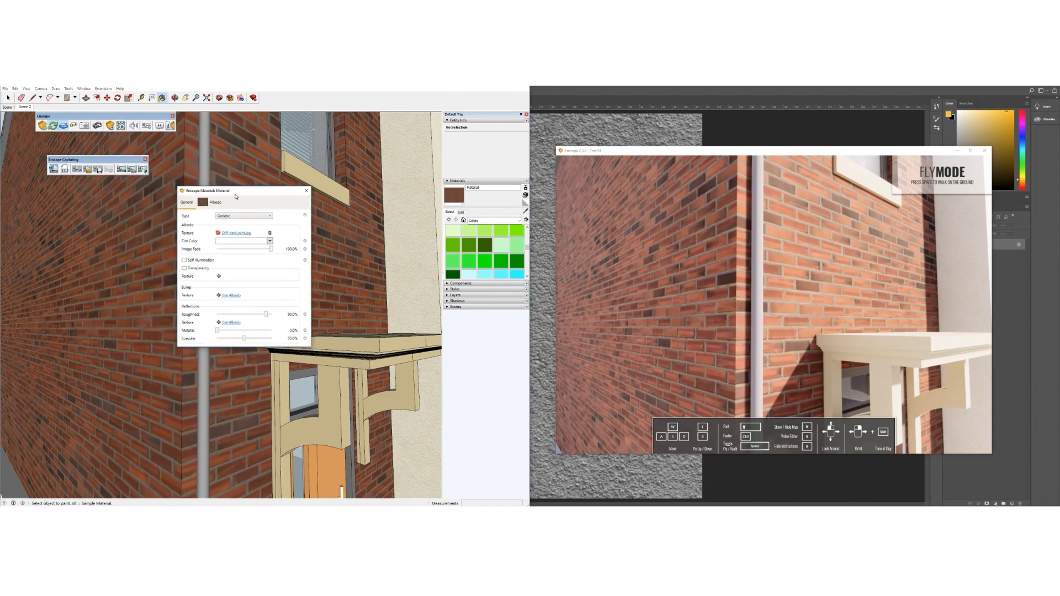
{"action": "left_click", "coordinate": [219, 295]}
{"action": "left_click", "coordinate": [273, 203]}
{"action": "left_click_drag", "start_coordinate": [270, 198], "coordinate": [395, 200]}
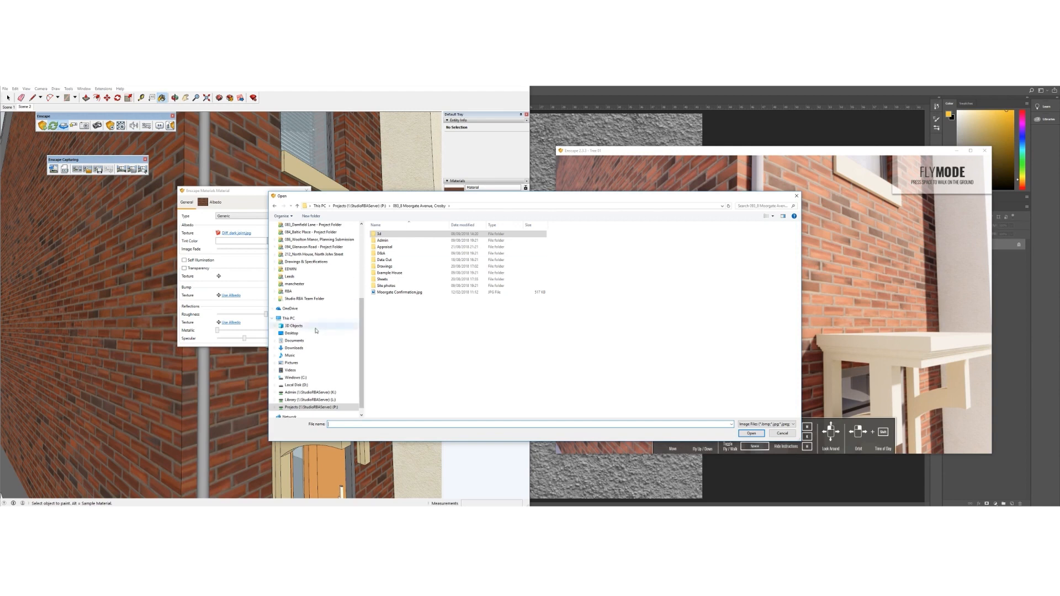
Load Grey Brick Bump.jpg from Desktop > Homemade Textures > Brick > HI RES as the bump map
{"action": "left_click", "coordinate": [291, 333]}
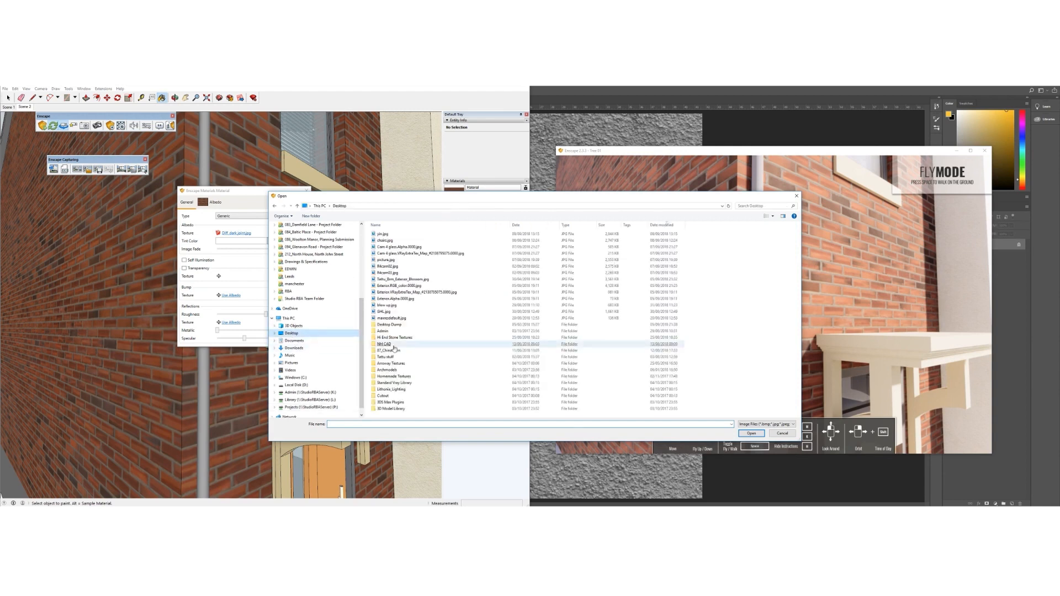
{"action": "double_click", "coordinate": [395, 378]}
{"action": "double_click", "coordinate": [383, 247]}
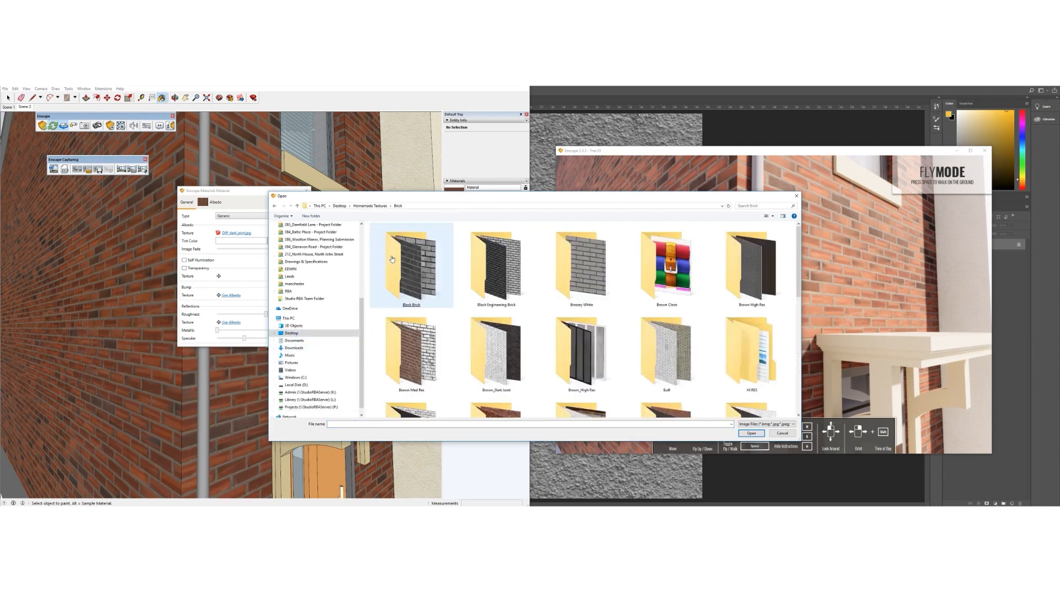
{"action": "double_click", "coordinate": [751, 354]}
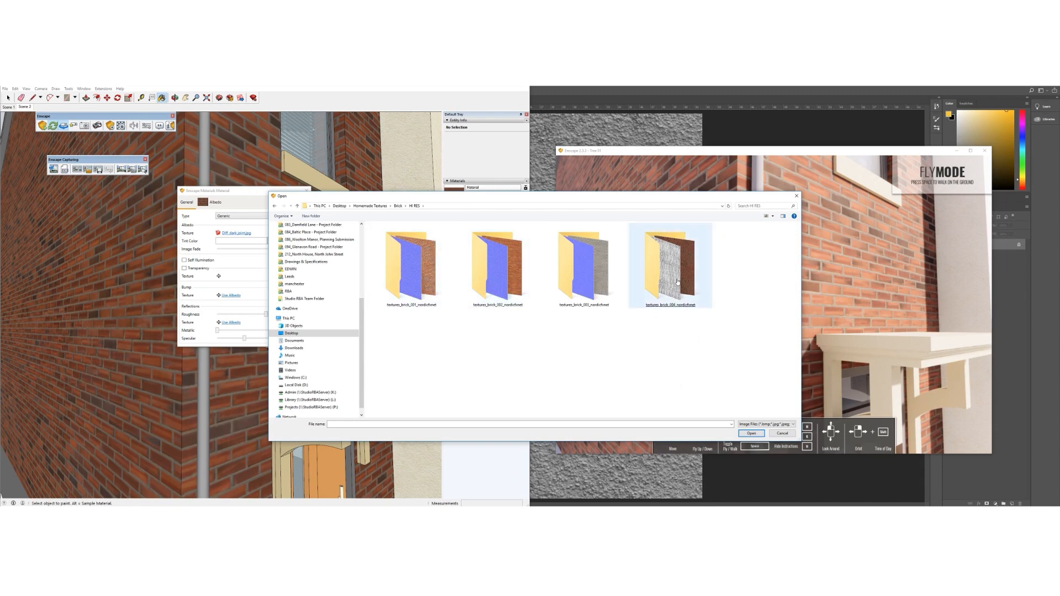
{"action": "double_click", "coordinate": [664, 301]}
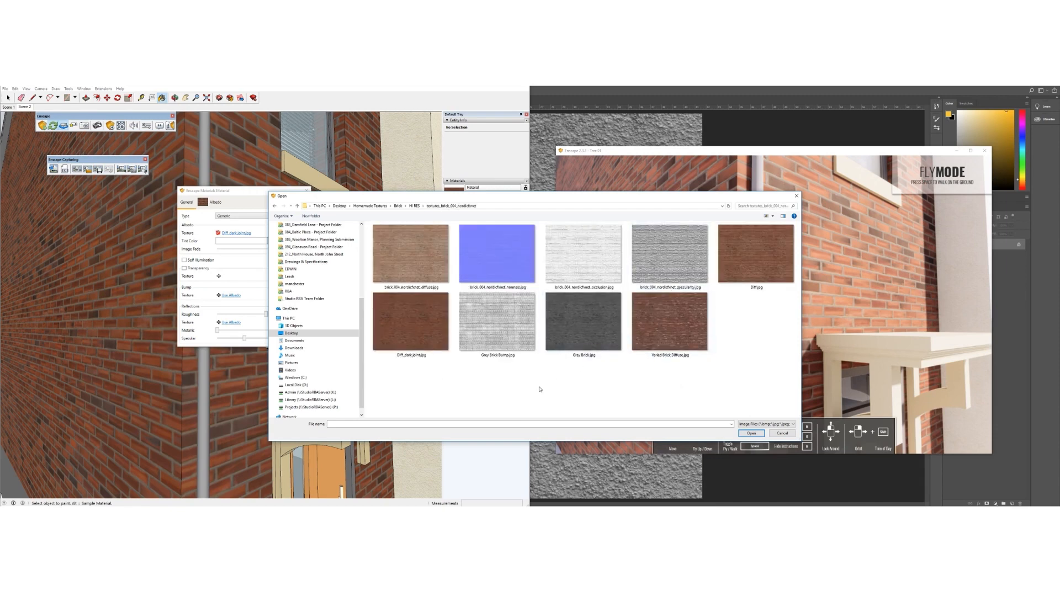
{"action": "left_click", "coordinate": [487, 340]}
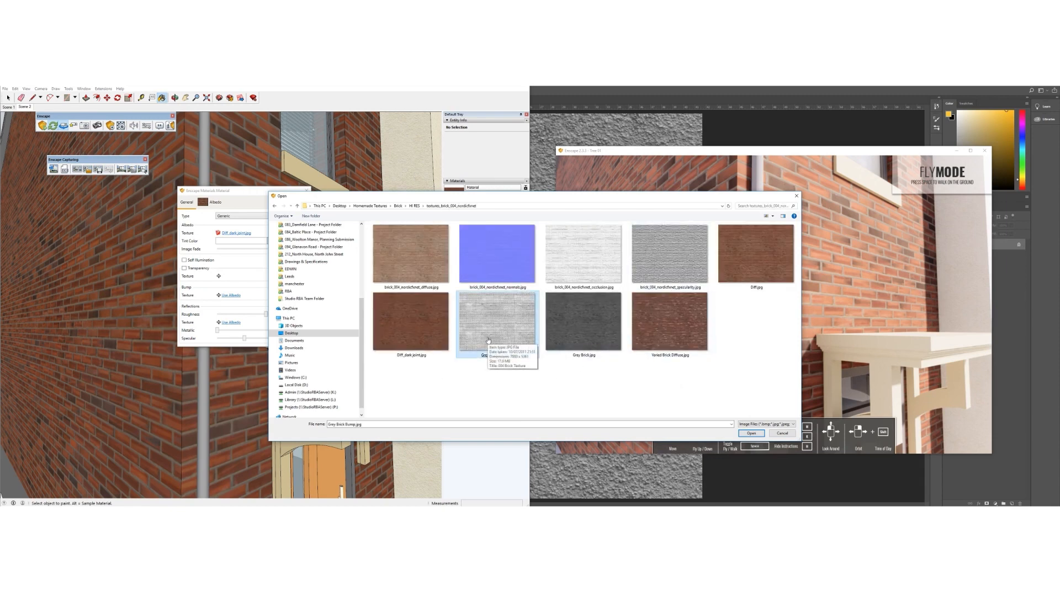
{"action": "double_click", "coordinate": [486, 340]}
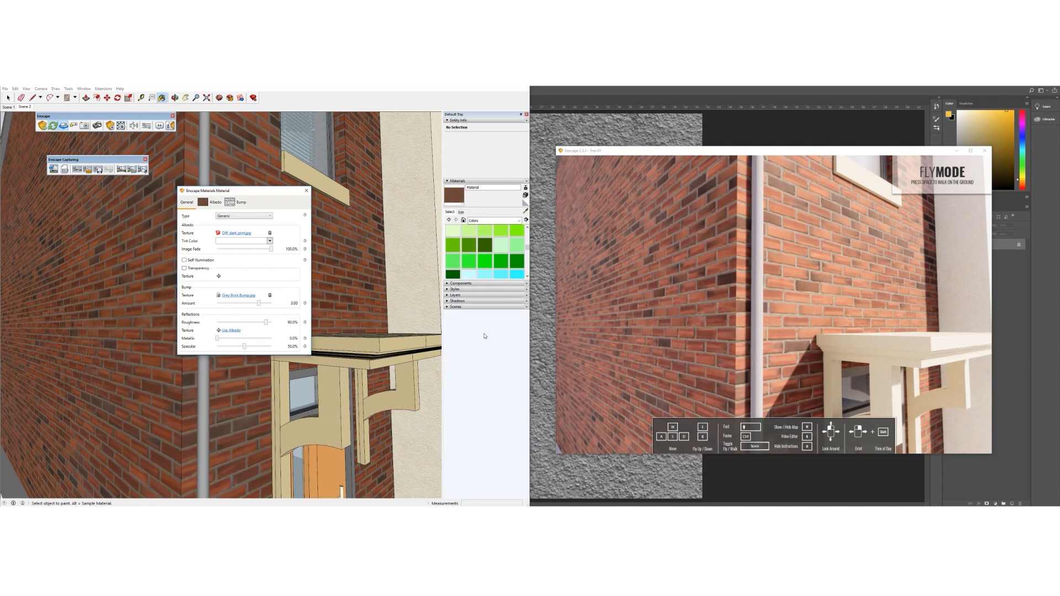
Close the Enscape material editor, show the brick material's settings, and return to the texture website
{"action": "scroll", "coordinate": [349, 304], "scroll_direction": "up", "scroll_amount": 5}
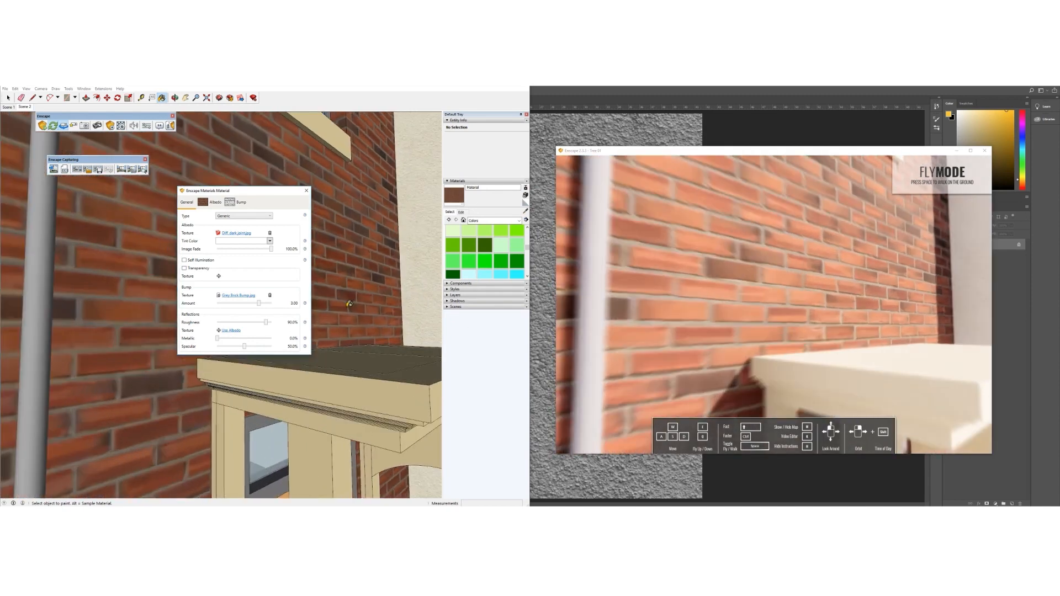
{"action": "scroll", "coordinate": [349, 303], "scroll_direction": "up", "scroll_amount": 3}
{"action": "key", "text": "shift"}
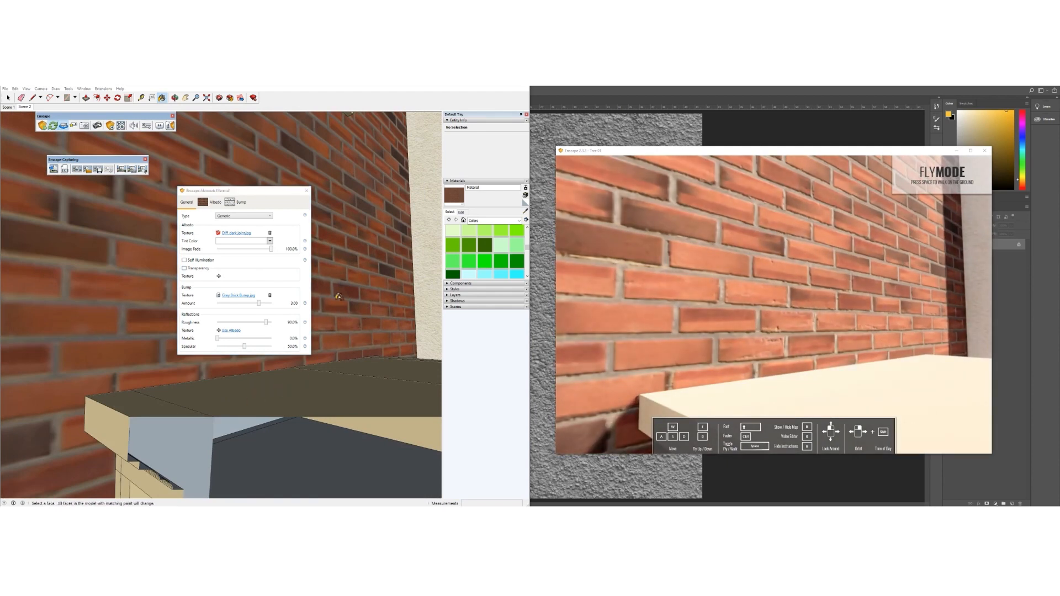
{"action": "scroll", "coordinate": [339, 265], "scroll_direction": "down", "scroll_amount": 3}
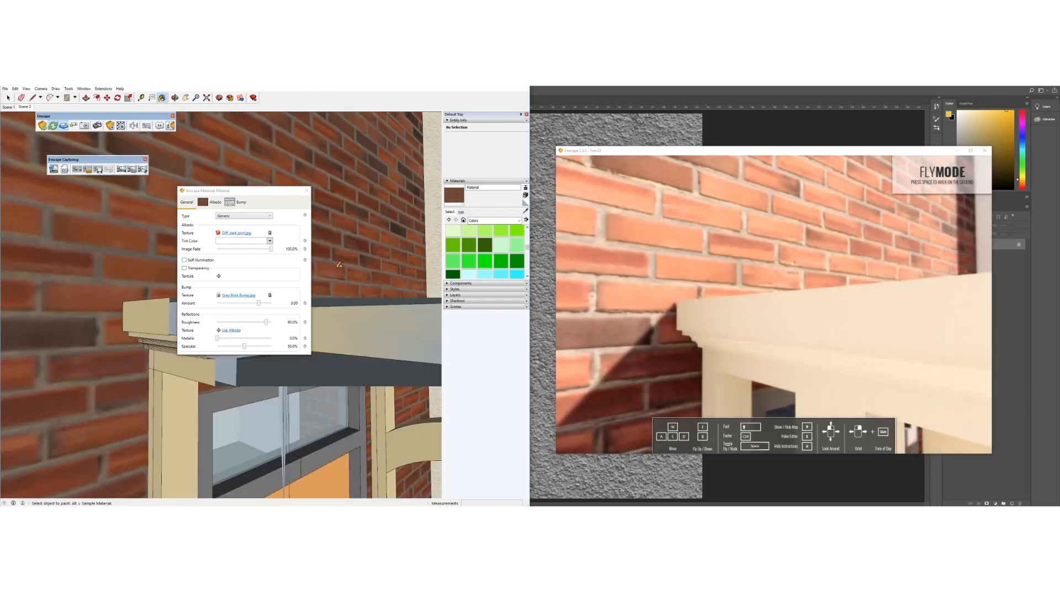
{"action": "left_click", "coordinate": [306, 190]}
{"action": "scroll", "coordinate": [255, 324], "scroll_direction": "down", "scroll_amount": 5}
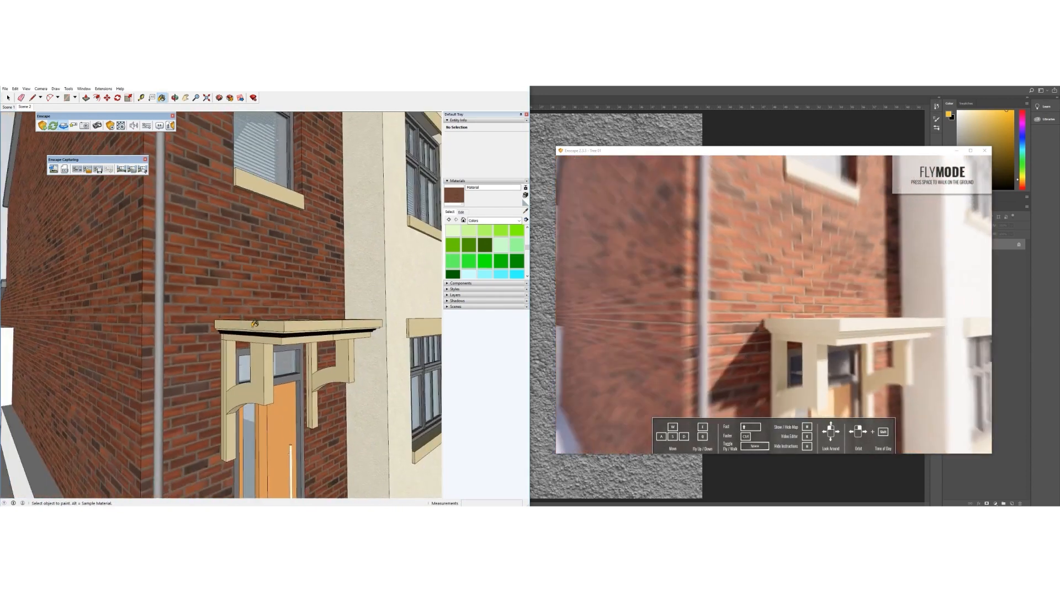
{"action": "scroll", "coordinate": [255, 323], "scroll_direction": "down", "scroll_amount": 4}
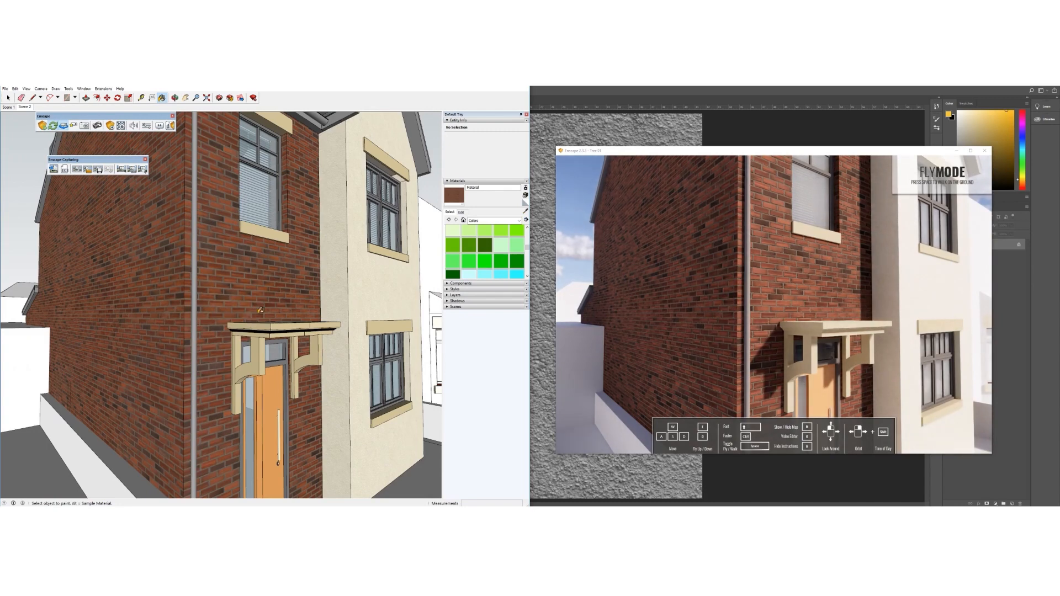
{"action": "left_click", "coordinate": [461, 212]}
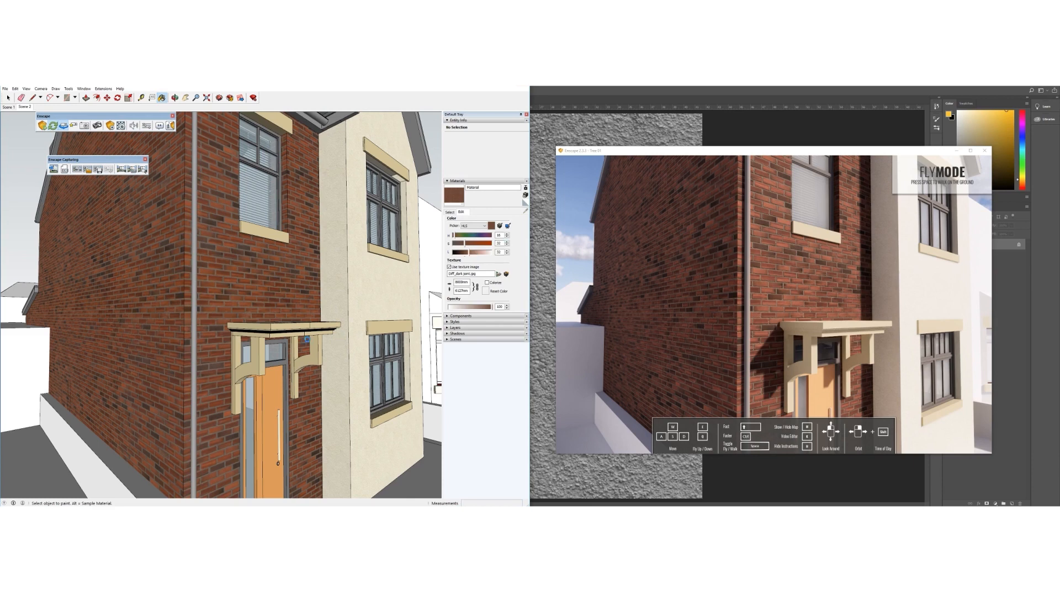
{"action": "left_click", "coordinate": [199, 514]}
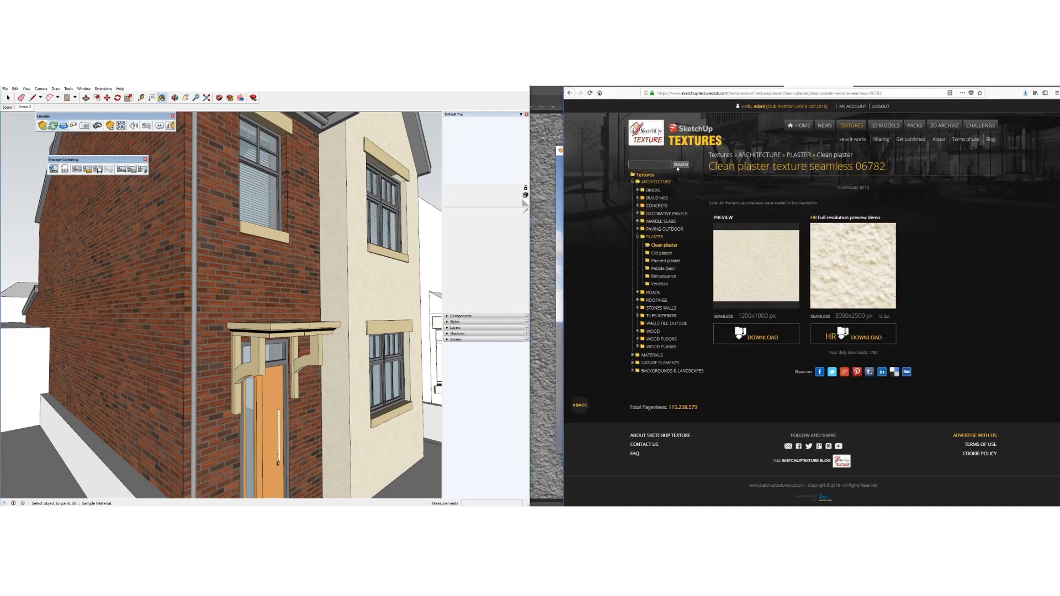
In Firefox, browse the Bricks > Facing Bricks > Smooth texture listing
{"action": "left_click", "coordinate": [652, 190]}
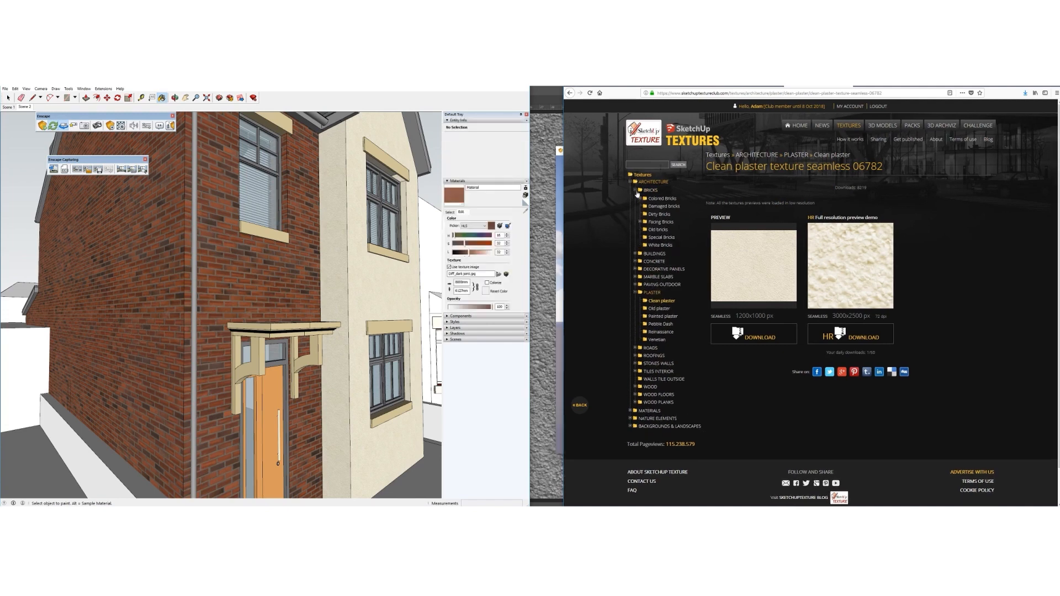
{"action": "left_click", "coordinate": [640, 222]}
{"action": "left_click", "coordinate": [660, 239]}
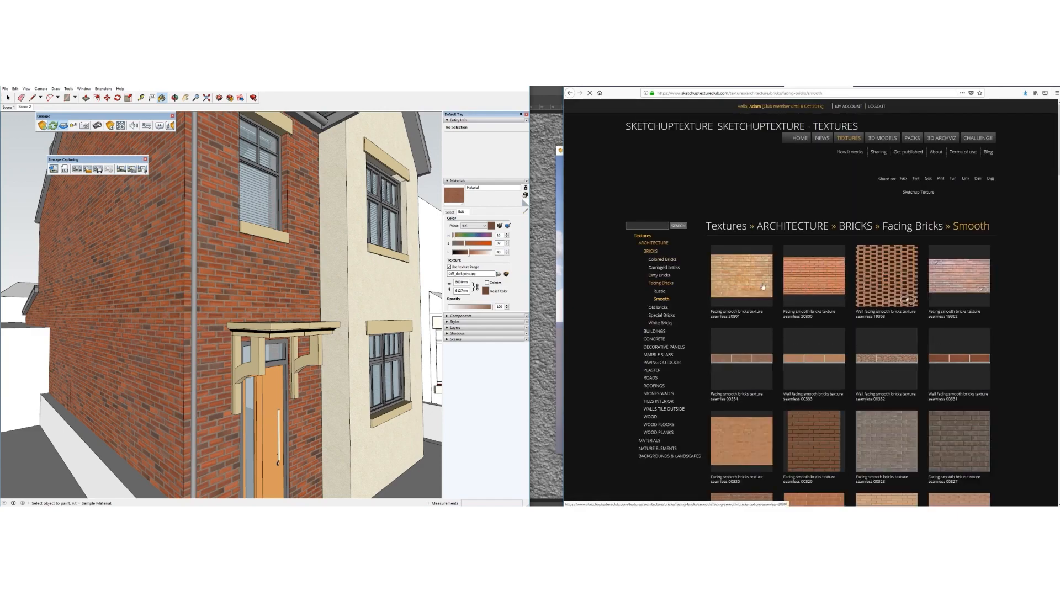
{"action": "scroll", "coordinate": [795, 350], "scroll_direction": "down", "scroll_amount": 5}
{"action": "scroll", "coordinate": [820, 347], "scroll_direction": "down", "scroll_amount": 10}
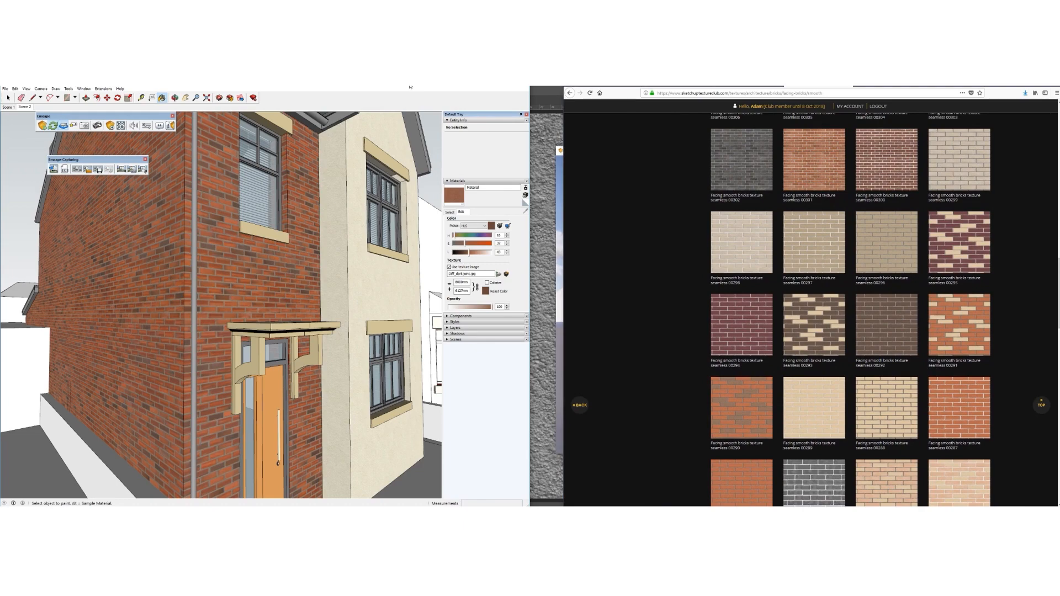
Return to SketchUp and orbit the house toward its ground-floor window
{"action": "left_click", "coordinate": [559, 188]}
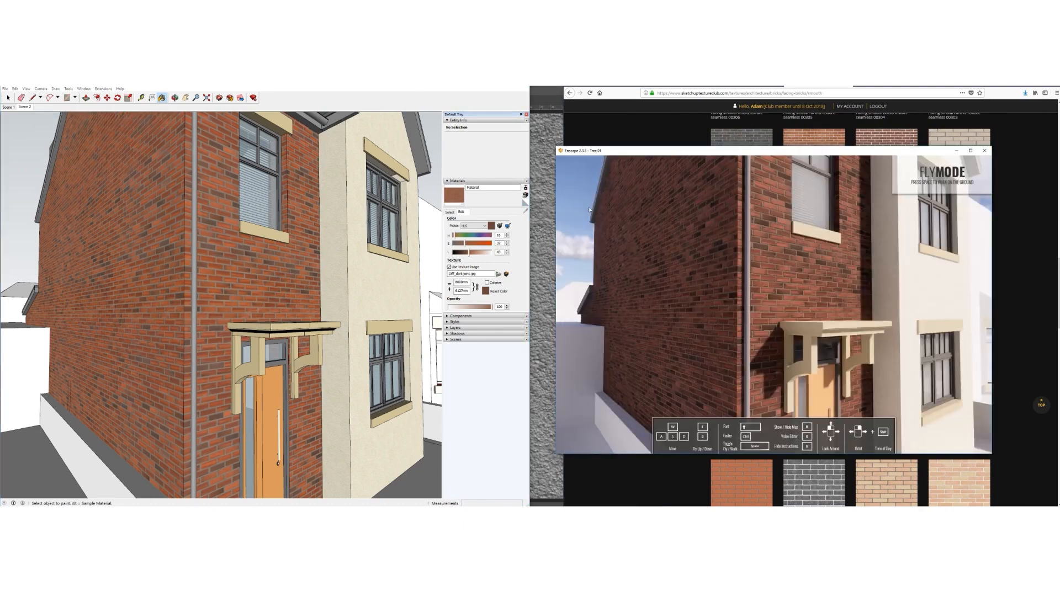
{"action": "left_click", "coordinate": [320, 90]}
{"action": "middle_click_drag", "start_coordinate": [274, 316], "coordinate": [276, 317]}
{"action": "scroll", "coordinate": [161, 317], "scroll_direction": "down", "scroll_amount": 6}
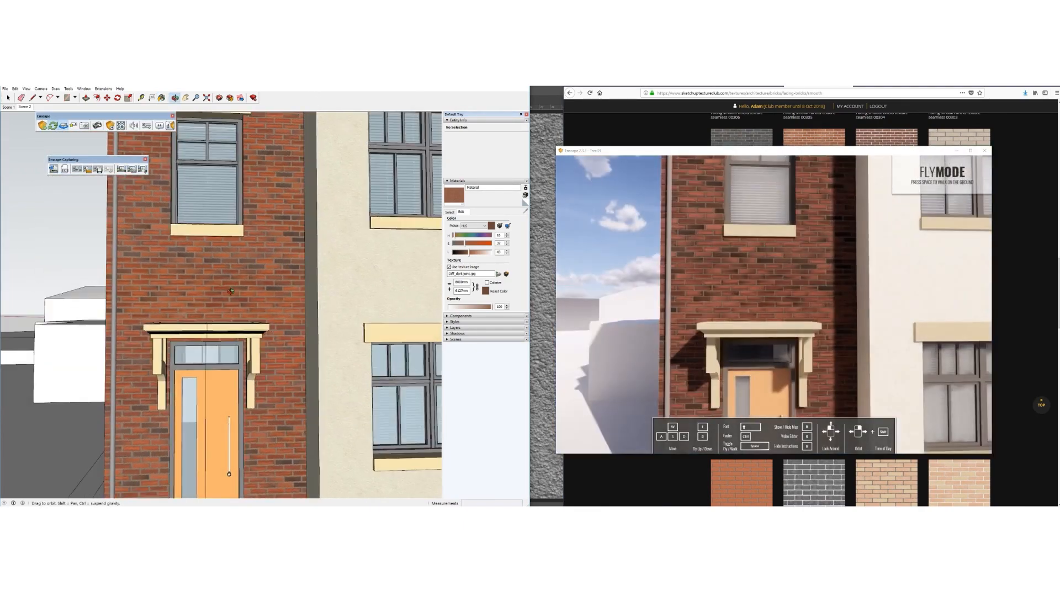
{"action": "key", "text": "b"}
{"action": "scroll", "coordinate": [249, 293], "scroll_direction": "down", "scroll_amount": 1}
{"action": "mouse_move", "coordinate": [248, 293]}
{"action": "middle_mouse_down"}
{"action": "mouse_move", "coordinate": [195, 302]}
{"action": "mouse_move", "coordinate": [154, 293]}
{"action": "middle_mouse_up"}
{"action": "mouse_move", "coordinate": [241, 324]}
{"action": "middle_mouse_down"}
{"action": "mouse_move", "coordinate": [230, 310]}
{"action": "mouse_move", "coordinate": [260, 304]}
{"action": "middle_mouse_up"}
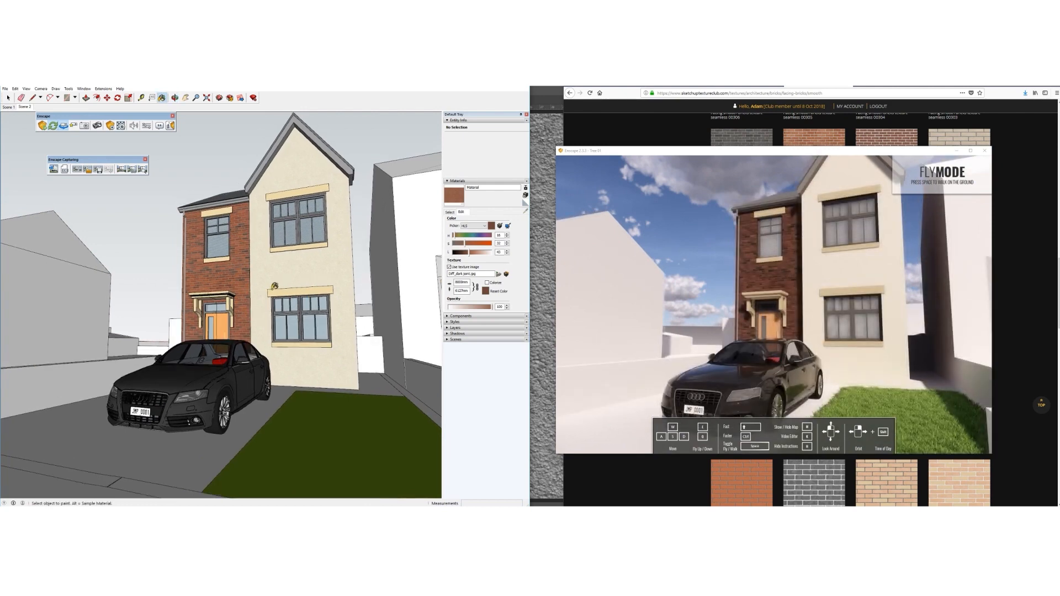
{"action": "scroll", "coordinate": [321, 310], "scroll_direction": "up", "scroll_amount": 5}
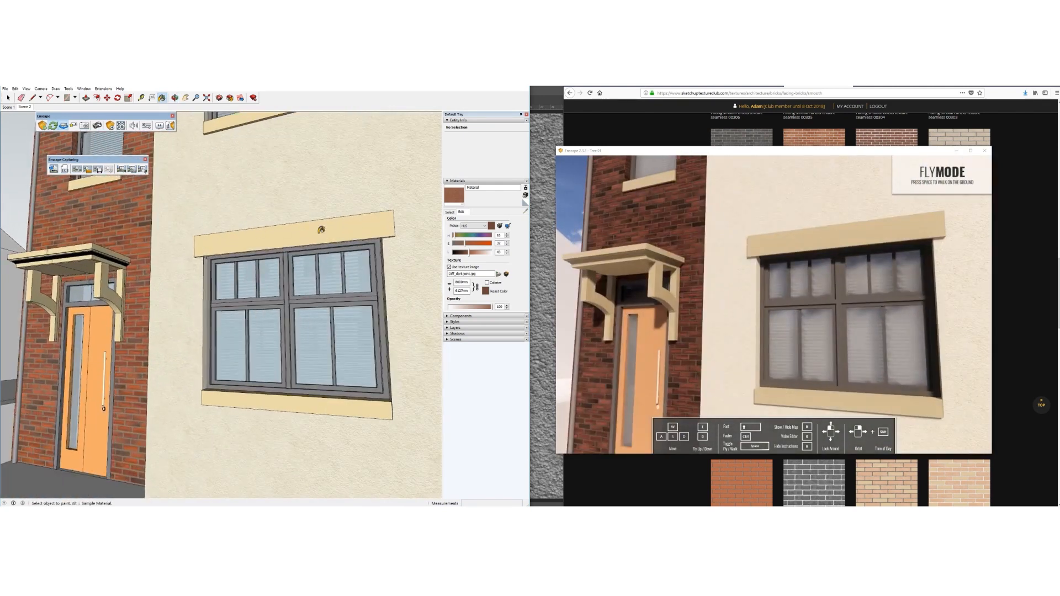
{"action": "scroll", "coordinate": [308, 302], "scroll_direction": "up", "scroll_amount": 2}
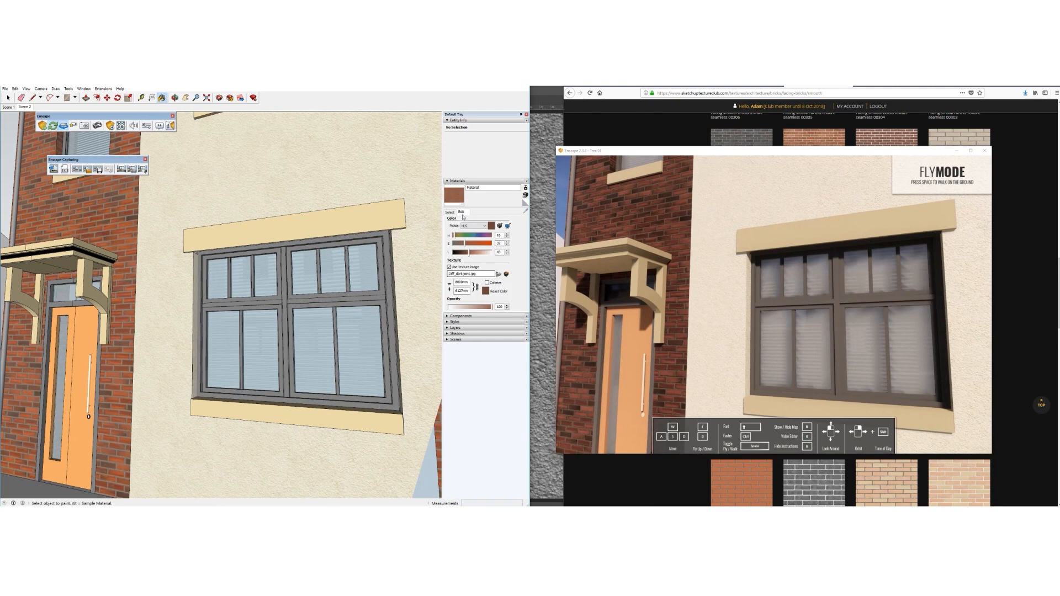
Sample the window glass material and make it more transparent at opacity 23
{"action": "left_click", "coordinate": [450, 212]}
{"action": "left_click", "coordinate": [526, 212]}
{"action": "left_click", "coordinate": [314, 314]}
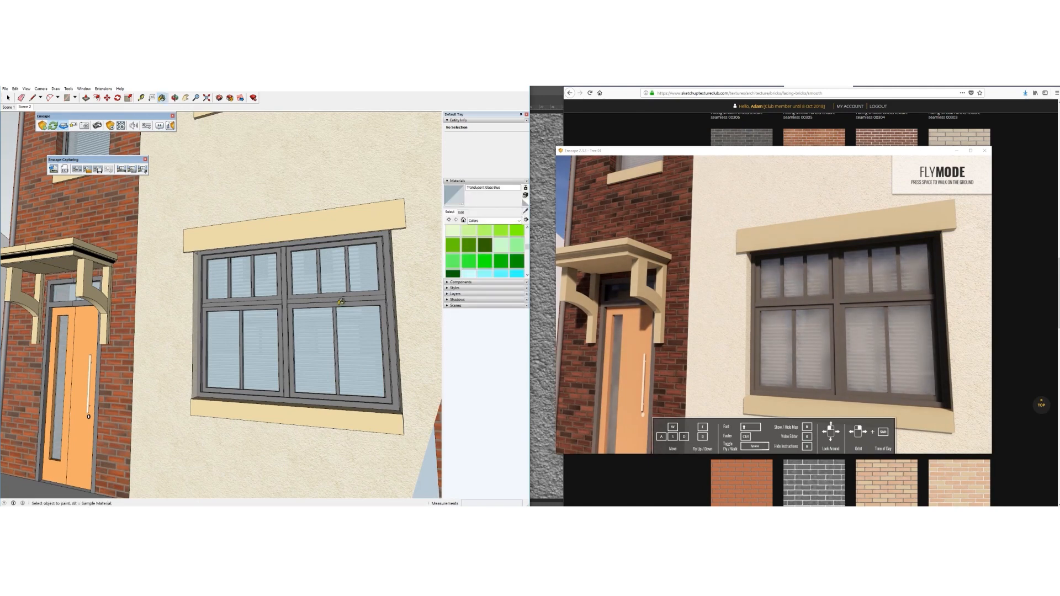
{"action": "left_click", "coordinate": [461, 212]}
{"action": "left_click_drag", "start_coordinate": [460, 309], "coordinate": [457, 310]}
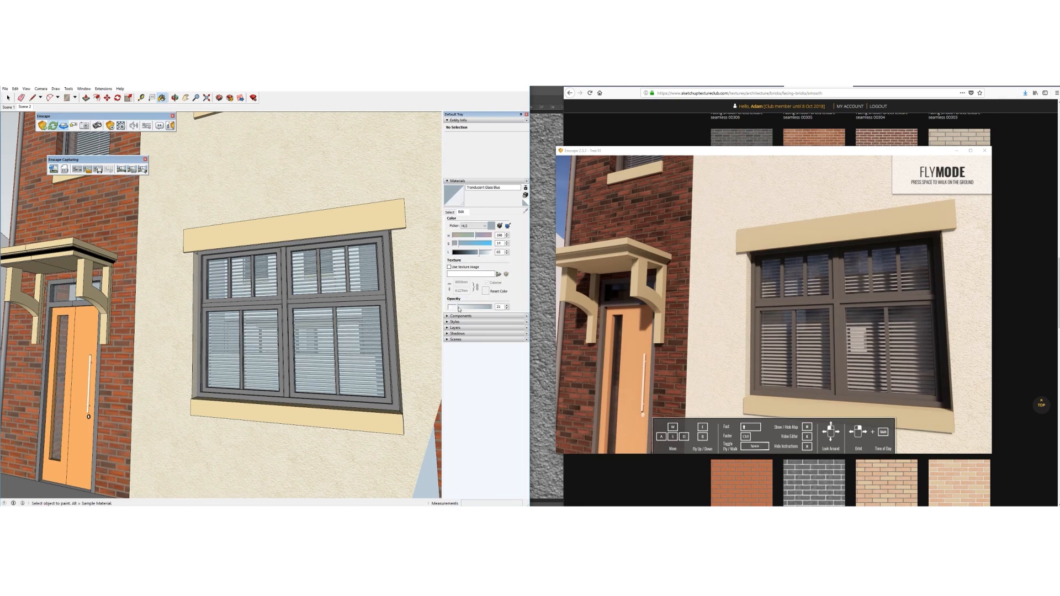
Sample the grey window frame material and lower its lightness from 44 to 35
{"action": "left_click", "coordinate": [450, 212]}
{"action": "left_click", "coordinate": [525, 211]}
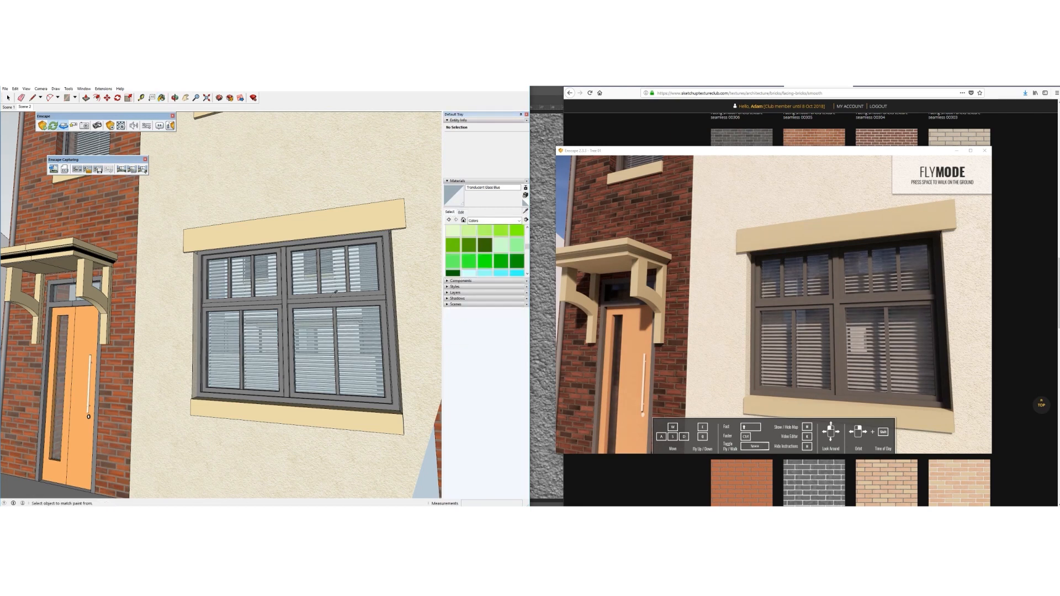
{"action": "left_click", "coordinate": [321, 297]}
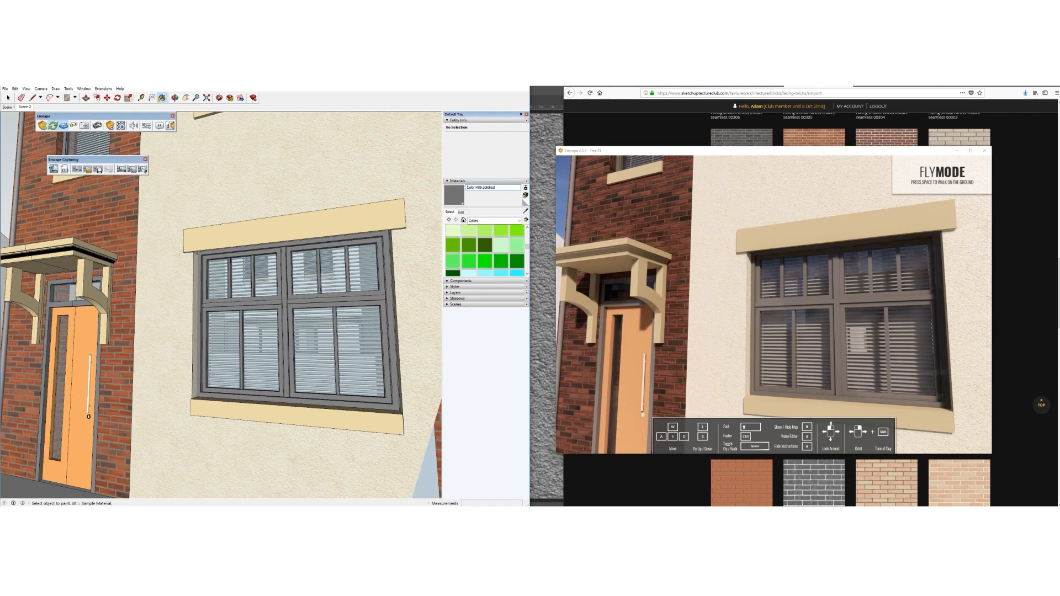
{"action": "key", "text": "o"}
{"action": "left_click_drag", "start_coordinate": [317, 310], "coordinate": [228, 354]}
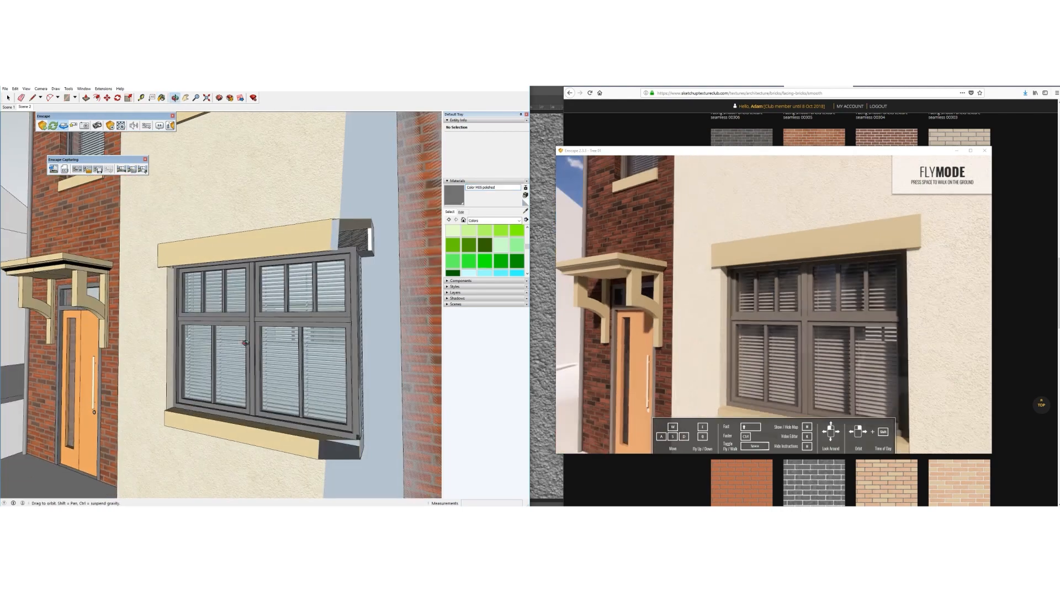
{"action": "mouse_move", "coordinate": [211, 372]}
{"action": "middle_mouse_down"}
{"action": "mouse_move", "coordinate": [330, 353]}
{"action": "mouse_move", "coordinate": [289, 313]}
{"action": "mouse_move", "coordinate": [257, 318]}
{"action": "mouse_move", "coordinate": [316, 315]}
{"action": "mouse_move", "coordinate": [255, 313]}
{"action": "middle_mouse_up"}
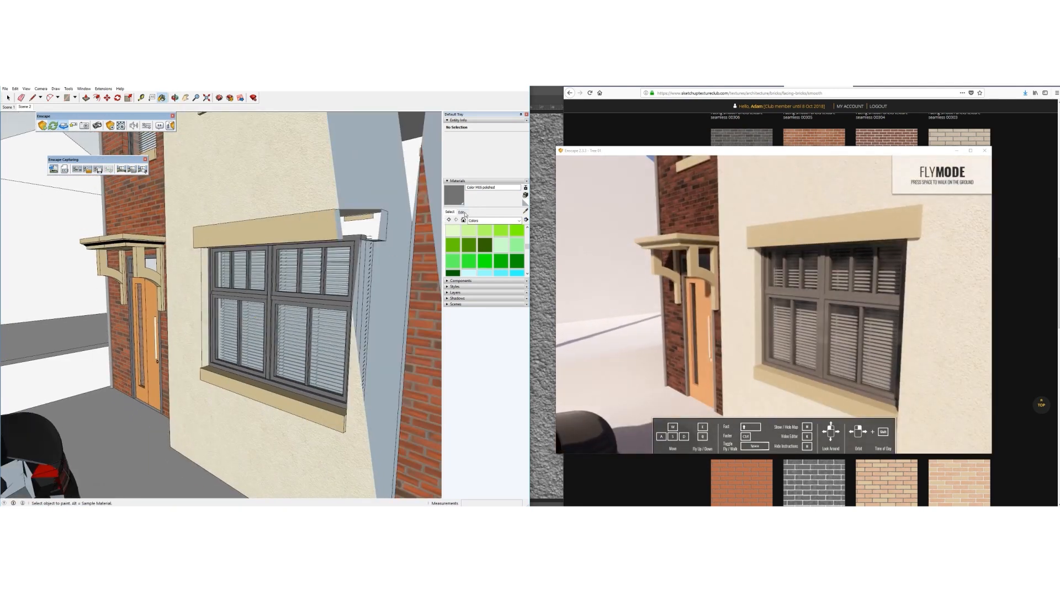
{"action": "left_click", "coordinate": [461, 213]}
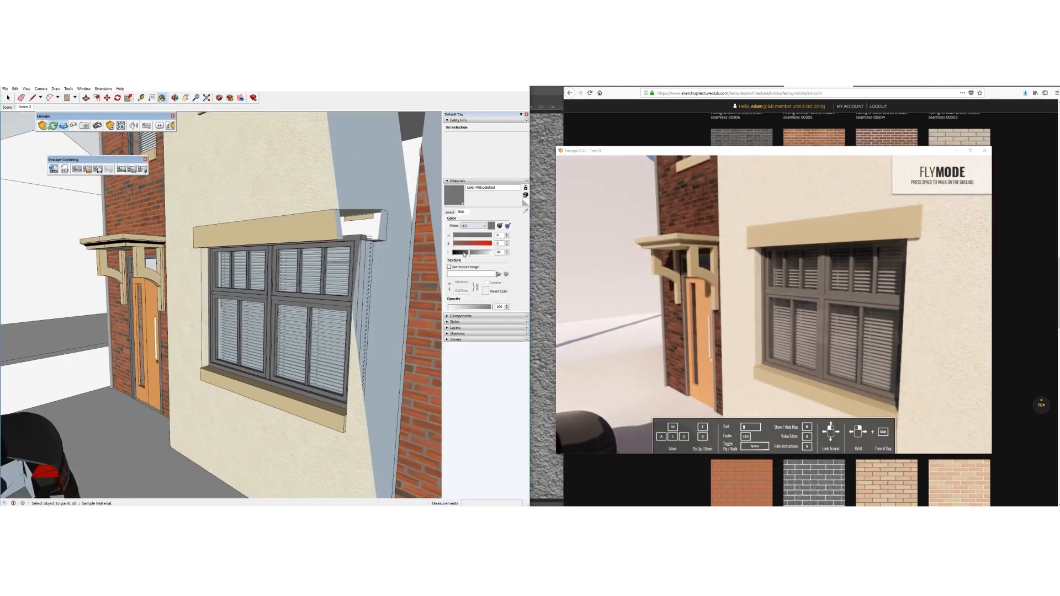
{"action": "left_click_drag", "start_coordinate": [464, 254], "coordinate": [467, 256]}
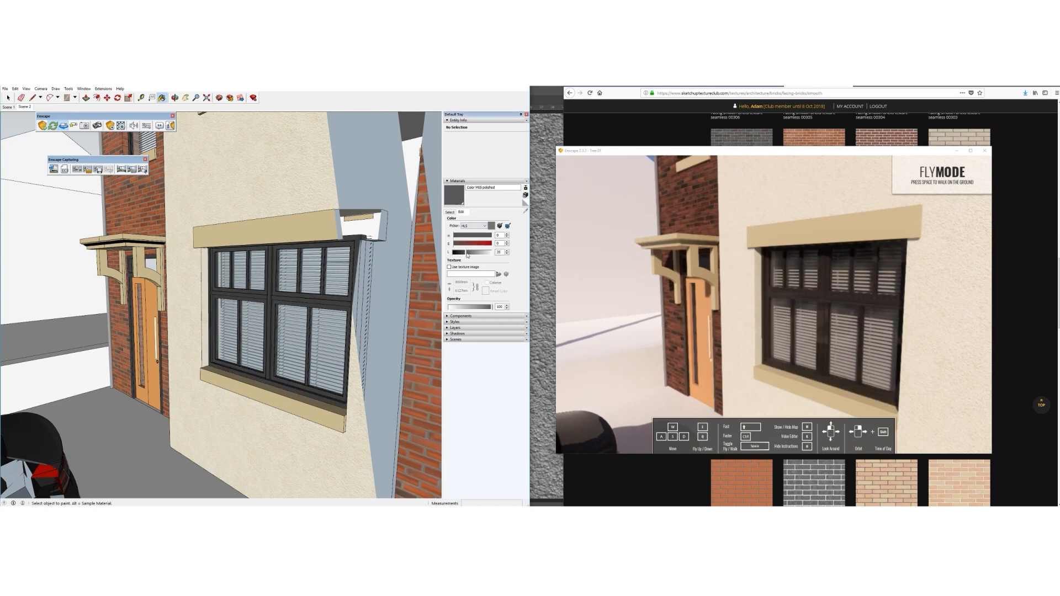
{"action": "mouse_move", "coordinate": [305, 301]}
{"action": "middle_mouse_down"}
{"action": "mouse_move", "coordinate": [276, 325]}
{"action": "mouse_move", "coordinate": [235, 325]}
{"action": "middle_mouse_up"}
{"action": "scroll", "coordinate": [236, 326], "scroll_direction": "up", "scroll_amount": 5}
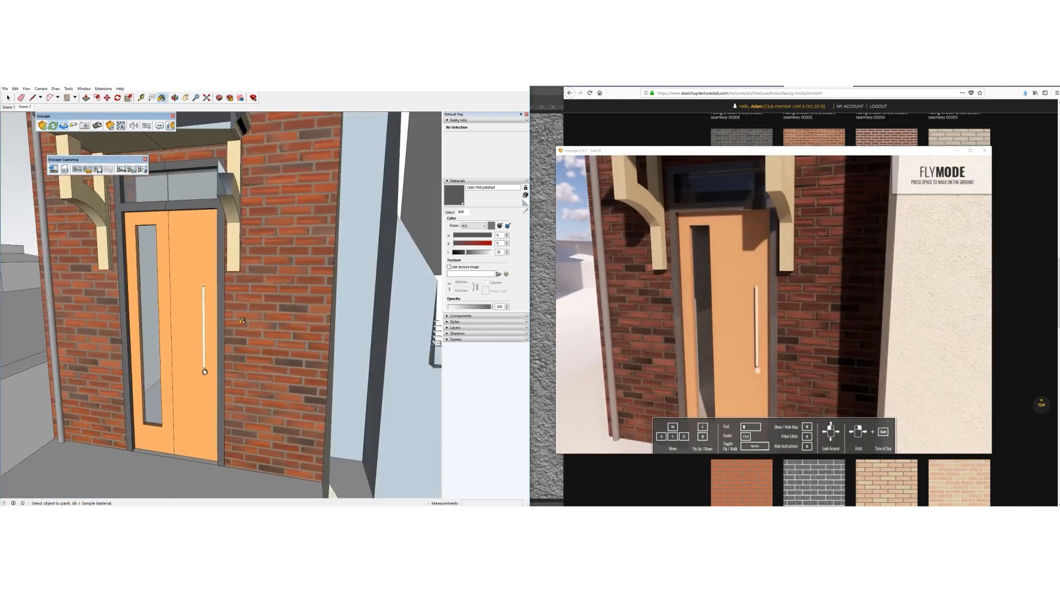
Sample the door's peach Color C01 material
{"action": "left_click", "coordinate": [450, 212]}
{"action": "left_click", "coordinate": [525, 211]}
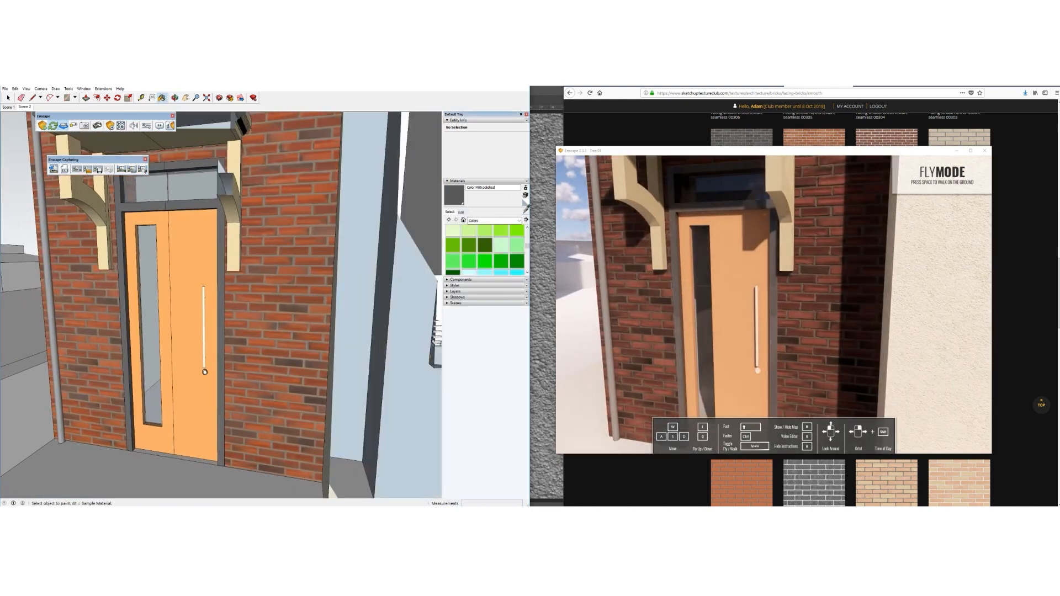
{"action": "left_click", "coordinate": [205, 321]}
{"action": "key", "text": "space"}
Drill into the nested door groups and sample the handle's chrome material
{"action": "double_click", "coordinate": [205, 317]}
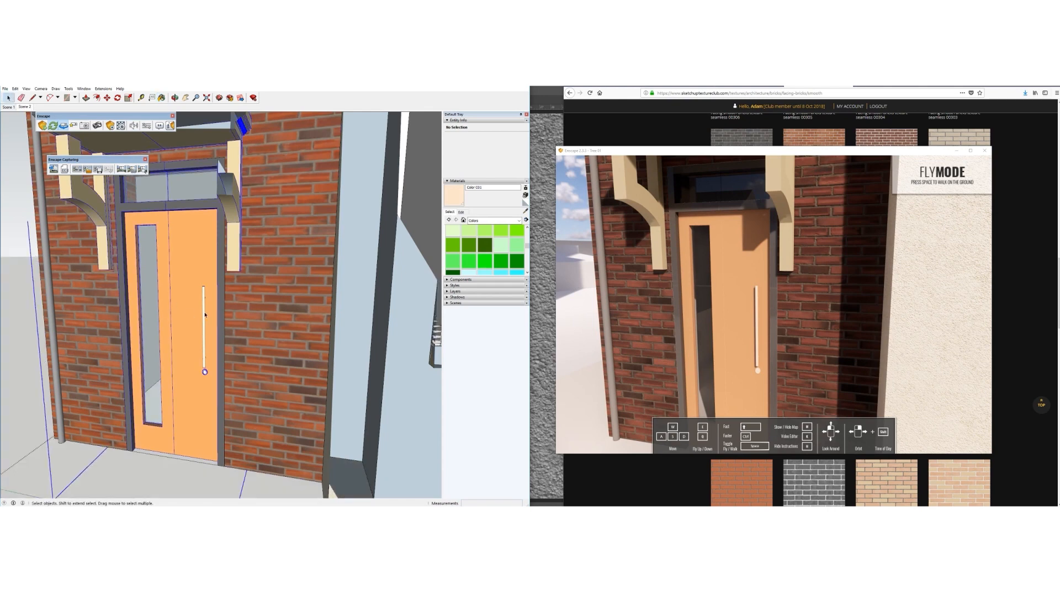
{"action": "double_click", "coordinate": [204, 317]}
{"action": "double_click", "coordinate": [203, 316]}
{"action": "left_click", "coordinate": [203, 316]}
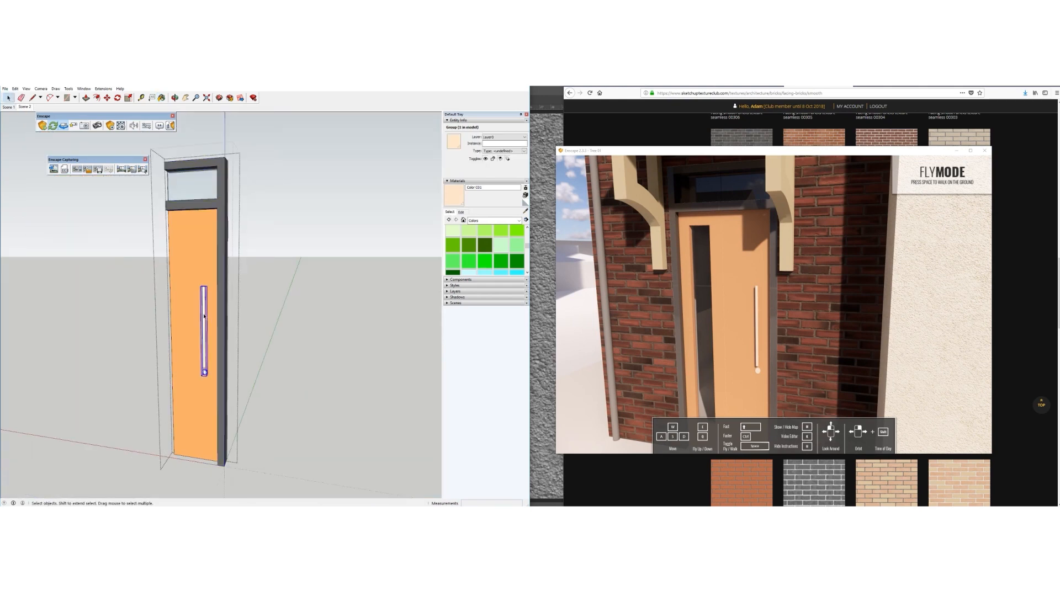
{"action": "scroll", "coordinate": [200, 318], "scroll_direction": "down", "scroll_amount": 5}
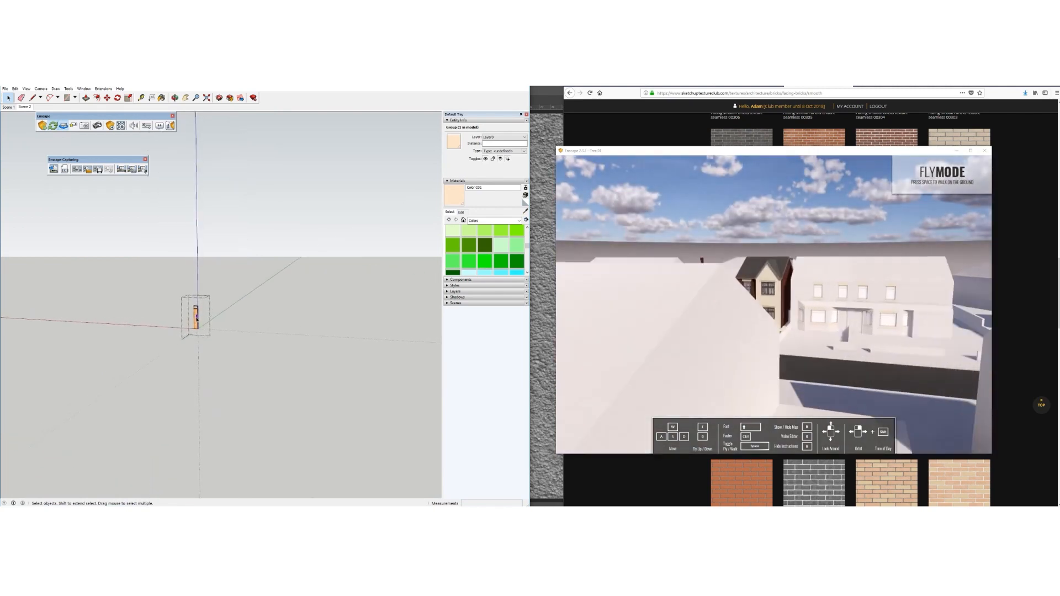
{"action": "scroll", "coordinate": [197, 319], "scroll_direction": "up", "scroll_amount": 6}
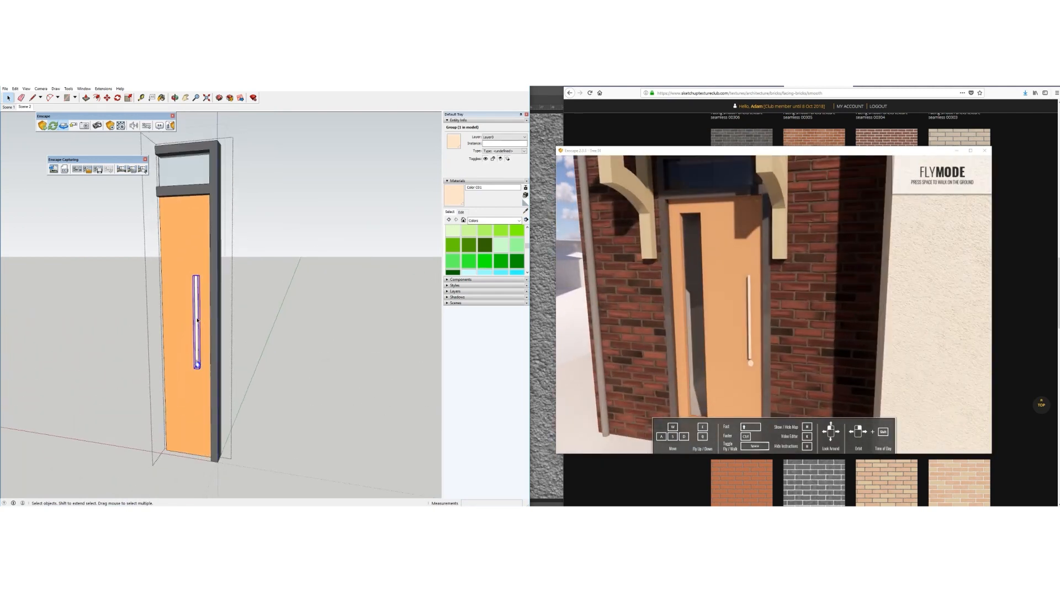
{"action": "left_click", "coordinate": [526, 211]}
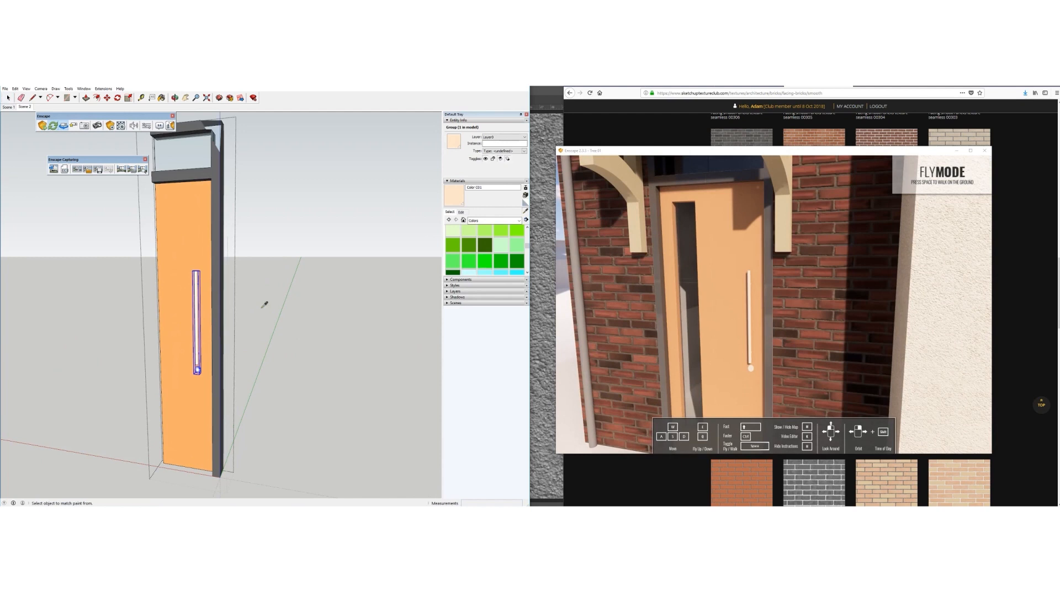
{"action": "left_click", "coordinate": [199, 320]}
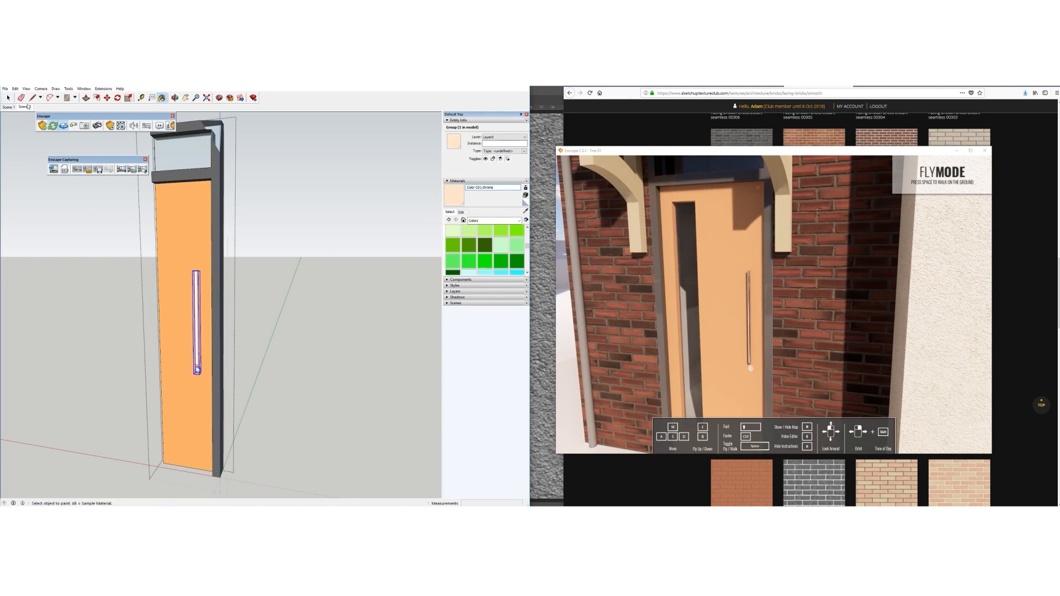
{"action": "key", "text": "space"}
Close the door group and orbit back toward the front facade
{"action": "scroll", "coordinate": [187, 346], "scroll_direction": "down", "scroll_amount": 5}
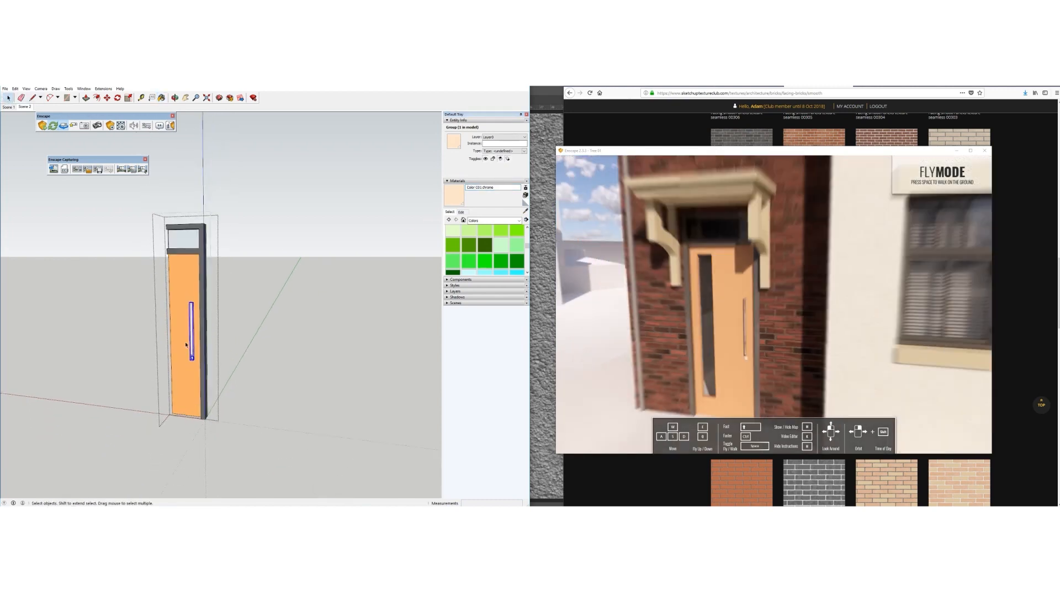
{"action": "right_click", "coordinate": [241, 320]}
{"action": "left_click", "coordinate": [251, 324]}
{"action": "left_click", "coordinate": [237, 310]}
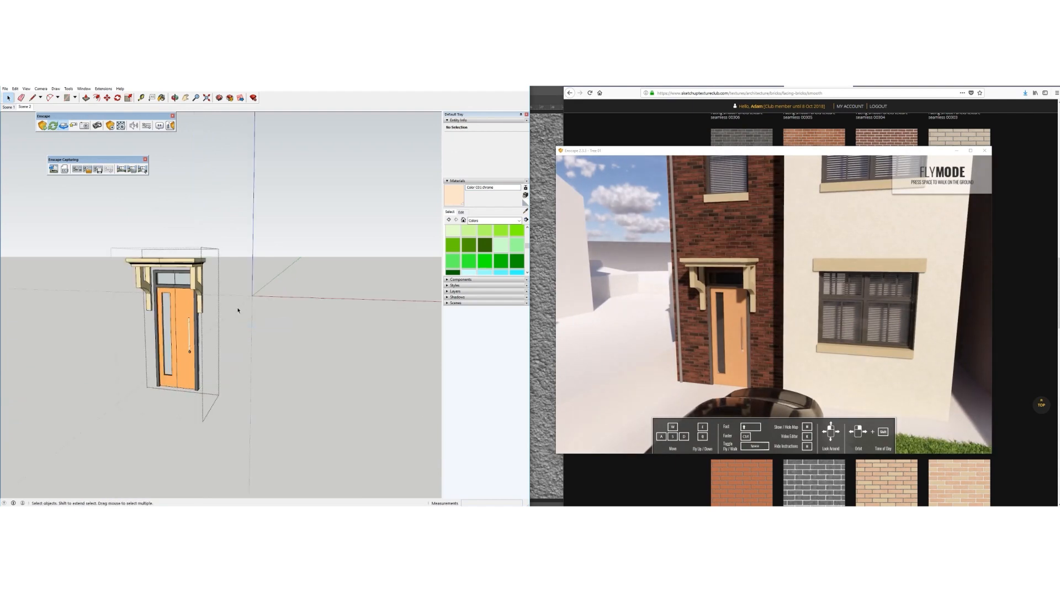
{"action": "scroll", "coordinate": [135, 309], "scroll_direction": "up", "scroll_amount": 2}
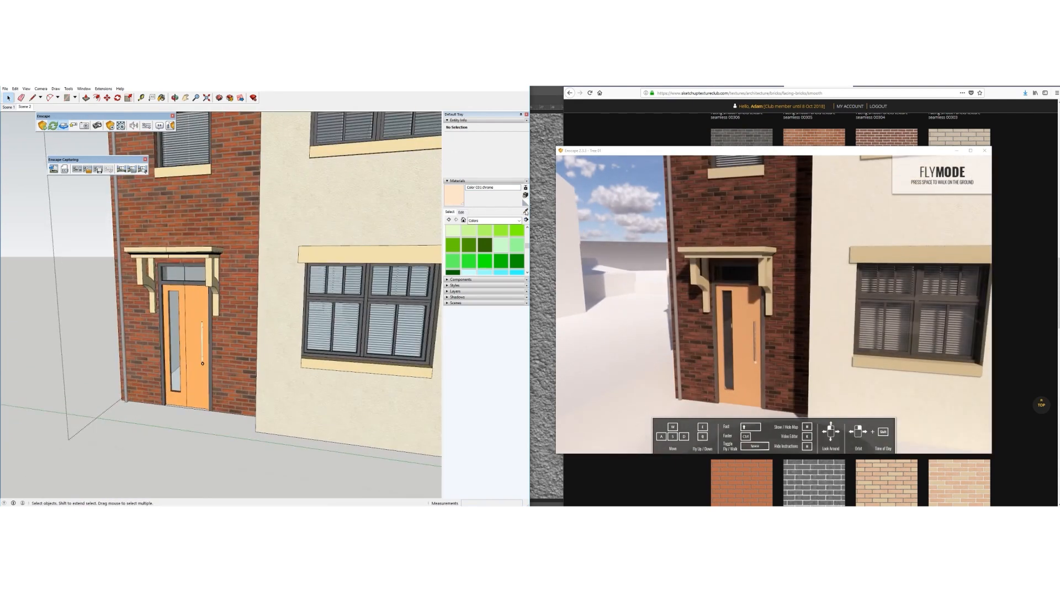
{"action": "middle_click_drag", "start_coordinate": [327, 325], "coordinate": [319, 328]}
{"action": "scroll", "coordinate": [318, 328], "scroll_direction": "up", "scroll_amount": 1}
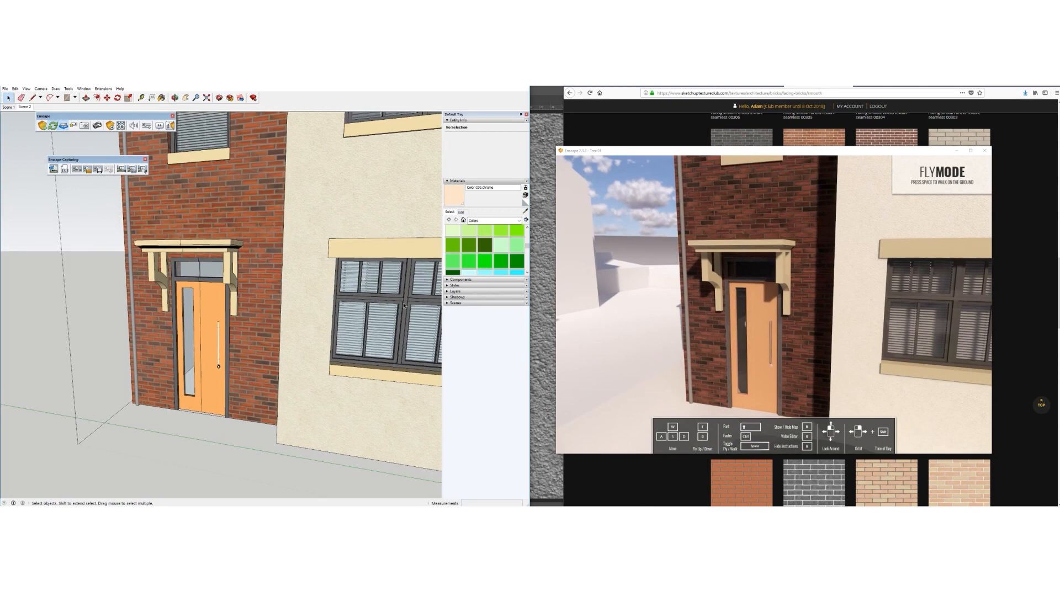
Sample the window frame's Color M05 polished material, then select the downpipe
{"action": "double_click", "coordinate": [404, 306]}
{"action": "left_click", "coordinate": [404, 306]}
{"action": "left_click", "coordinate": [373, 241]}
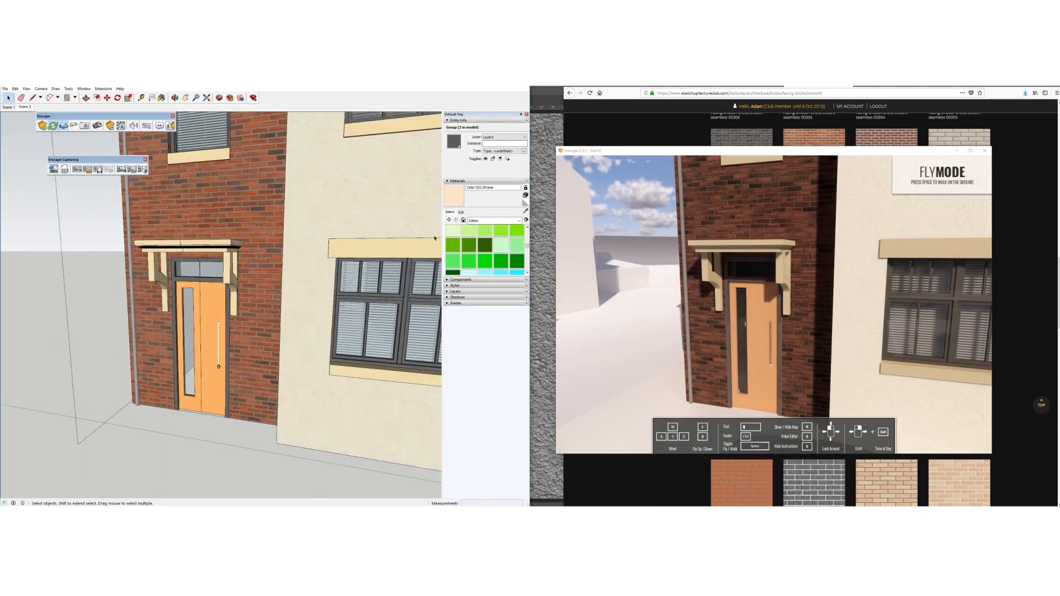
{"action": "key", "text": "b"}
{"action": "left_click", "coordinate": [406, 308], "text": "alt"}
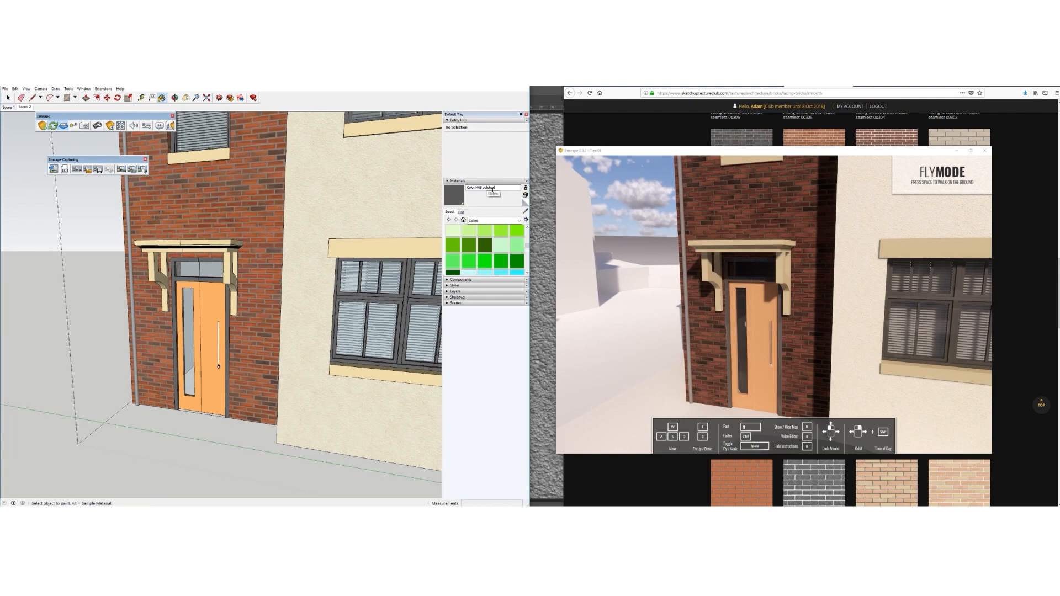
{"action": "key", "text": "space"}
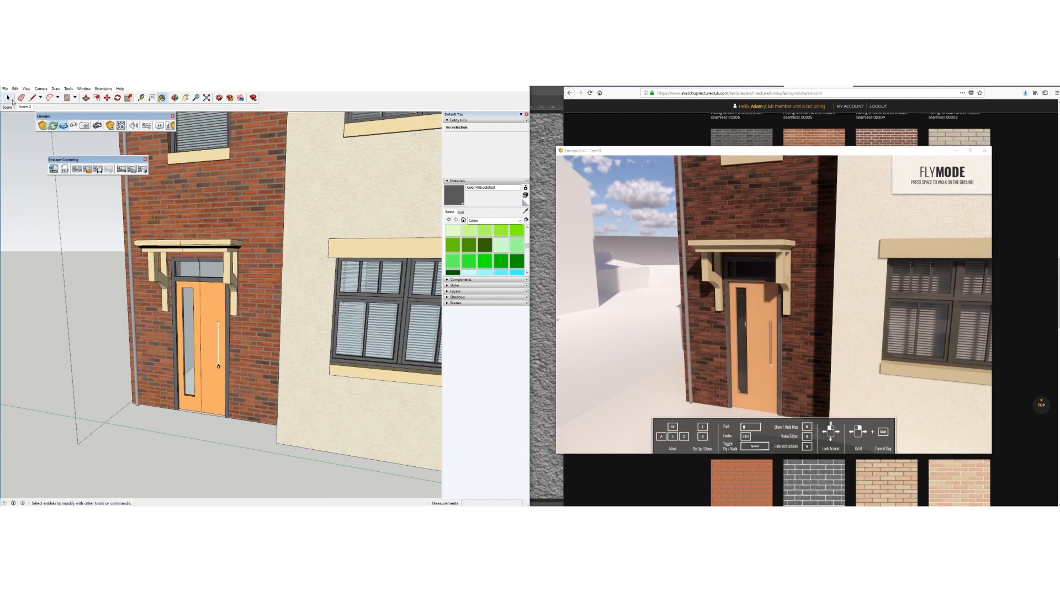
{"action": "left_click", "coordinate": [131, 235]}
{"action": "scroll", "coordinate": [131, 235], "scroll_direction": "down", "scroll_amount": 5}
{"action": "scroll", "coordinate": [170, 243], "scroll_direction": "up", "scroll_amount": 8}
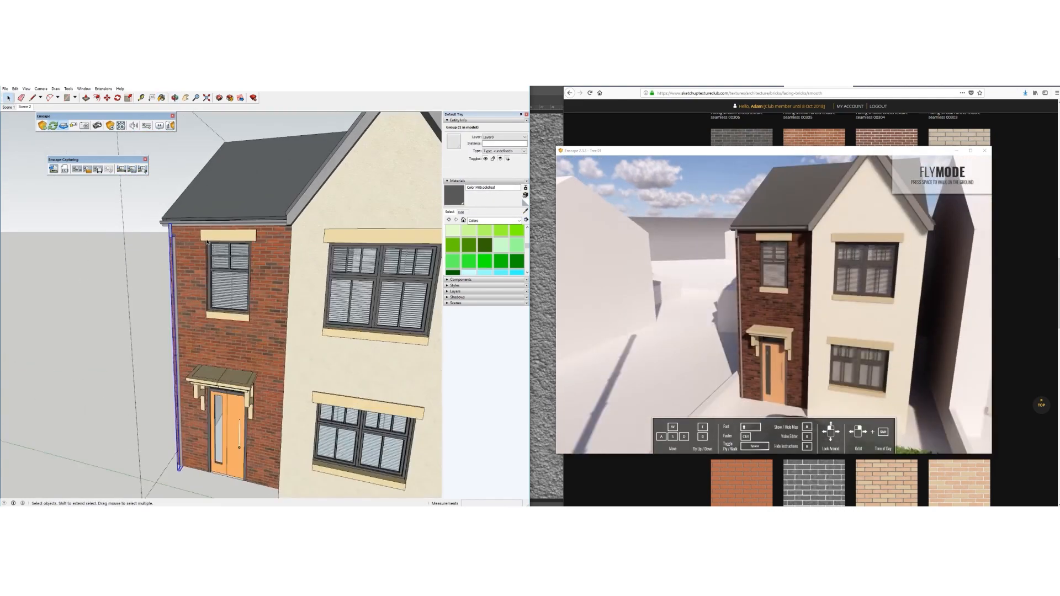
Paint the downpipe and gutter groups with the dark frame material
{"action": "double_click", "coordinate": [155, 234]}
{"action": "key", "text": "b"}
{"action": "left_click", "coordinate": [8, 97]}
{"action": "left_click", "coordinate": [39, 207]}
{"action": "double_click", "coordinate": [201, 215]}
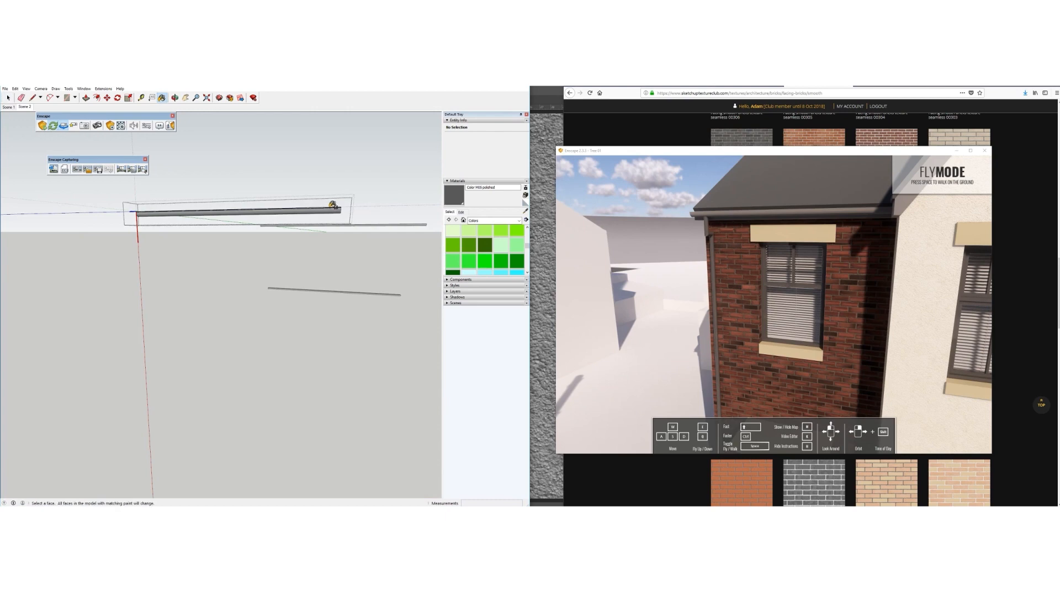
{"action": "key", "text": "b"}
{"action": "left_click", "coordinate": [8, 98]}
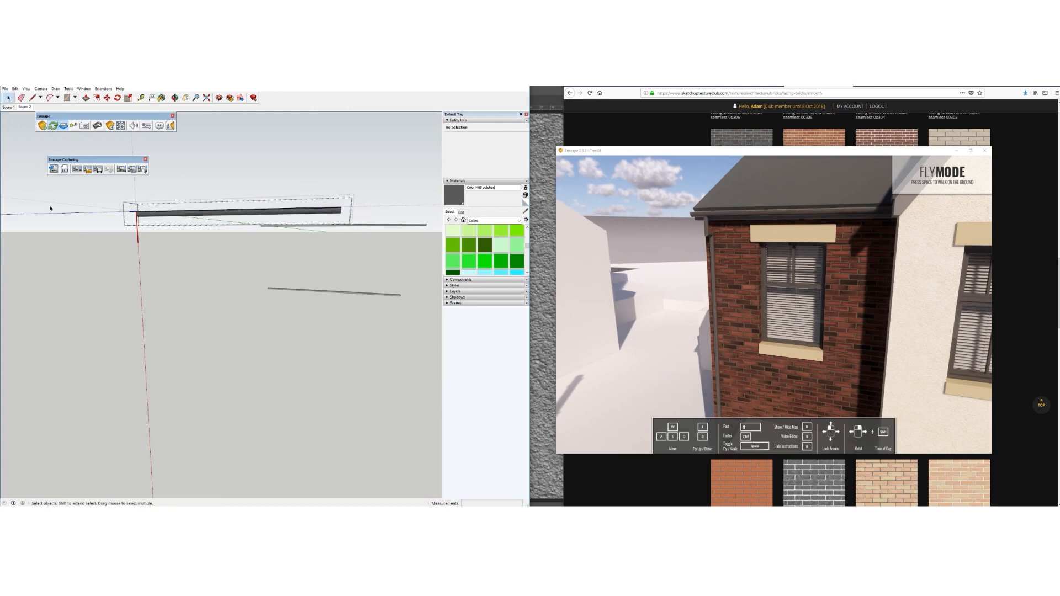
{"action": "left_click", "coordinate": [52, 208]}
Orbit down to street level to view the brick side wall and roof
{"action": "scroll", "coordinate": [213, 215], "scroll_direction": "down", "scroll_amount": 4}
{"action": "scroll", "coordinate": [213, 215], "scroll_direction": "down", "scroll_amount": 2}
{"action": "middle_click_drag", "start_coordinate": [213, 215], "coordinate": [124, 178]}
{"action": "left_click", "coordinate": [125, 179]}
{"action": "scroll", "coordinate": [268, 267], "scroll_direction": "down", "scroll_amount": 4}
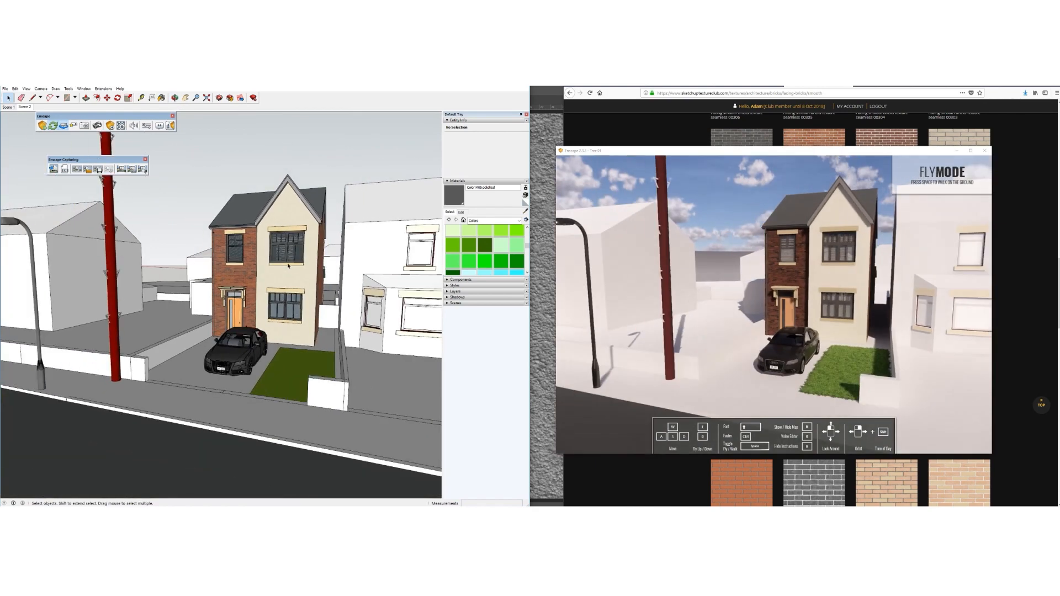
{"action": "mouse_move", "coordinate": [267, 267]}
{"action": "middle_mouse_down"}
{"action": "mouse_move", "coordinate": [253, 252]}
{"action": "mouse_move", "coordinate": [270, 267]}
{"action": "mouse_move", "coordinate": [277, 312]}
{"action": "mouse_move", "coordinate": [428, 298]}
{"action": "middle_mouse_up"}
{"action": "scroll", "coordinate": [215, 251], "scroll_direction": "up", "scroll_amount": 4}
{"action": "middle_click_drag", "start_coordinate": [210, 257], "coordinate": [281, 286]}
{"action": "left_click", "coordinate": [525, 219]}
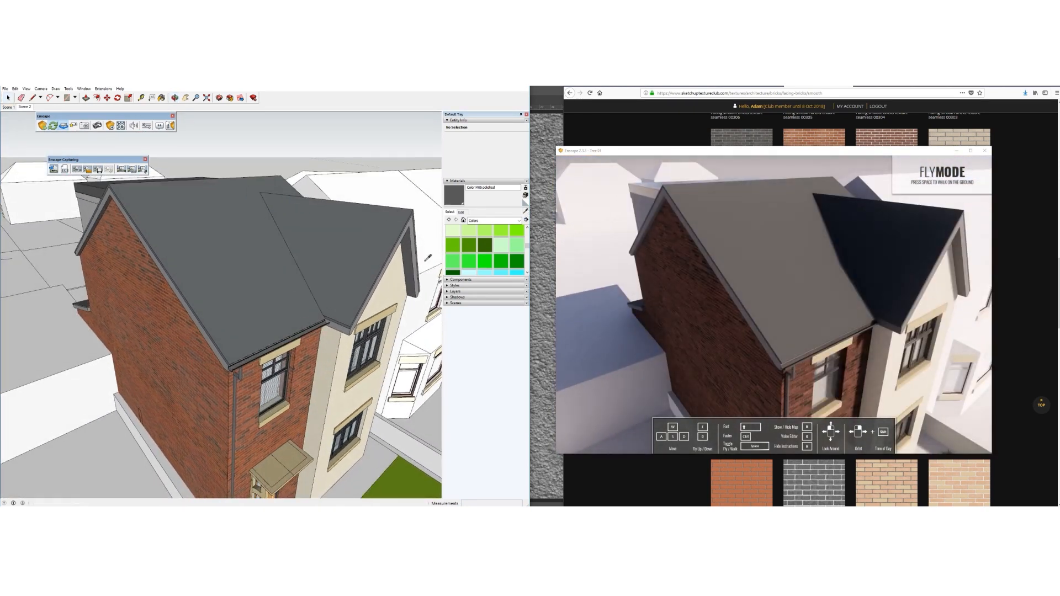
Sample the roof's Color H07 material, then abandon a new textured material attempt
{"action": "left_click", "coordinate": [238, 270]}
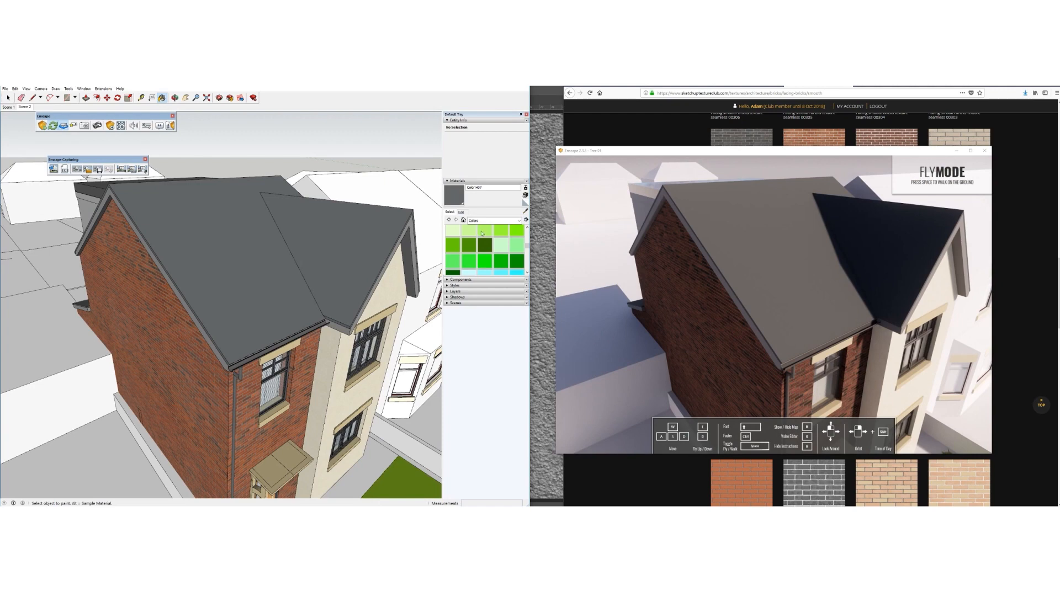
{"action": "left_click", "coordinate": [525, 196]}
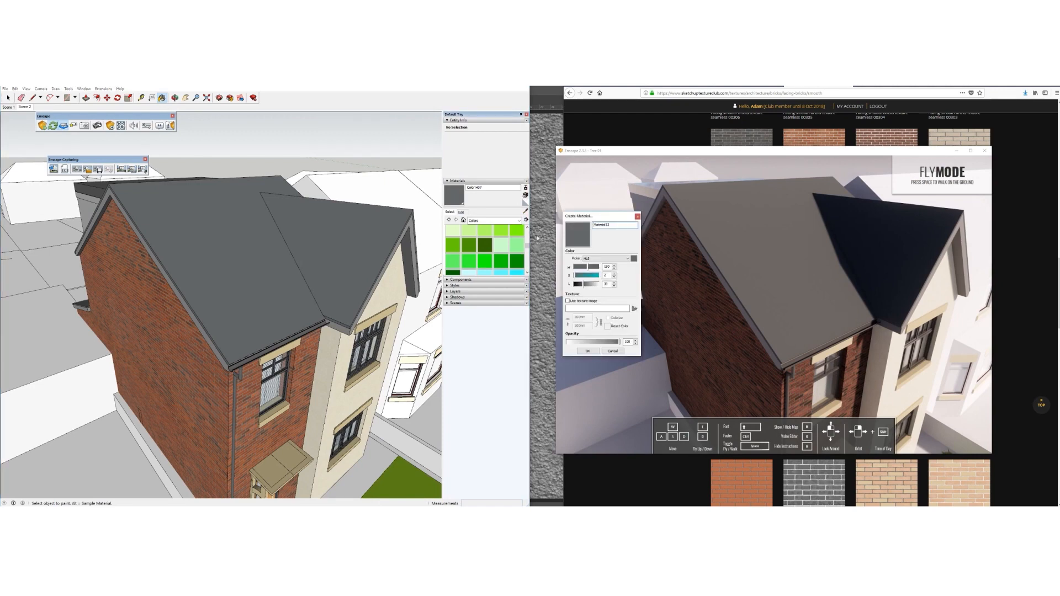
{"action": "left_click", "coordinate": [568, 301]}
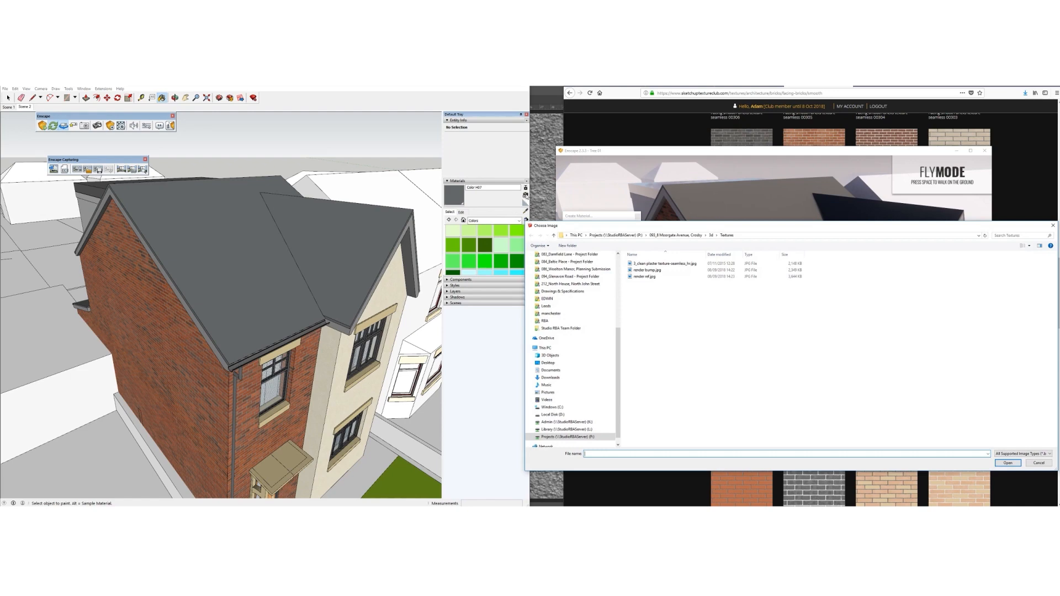
{"action": "left_click_drag", "start_coordinate": [563, 224], "coordinate": [469, 225]}
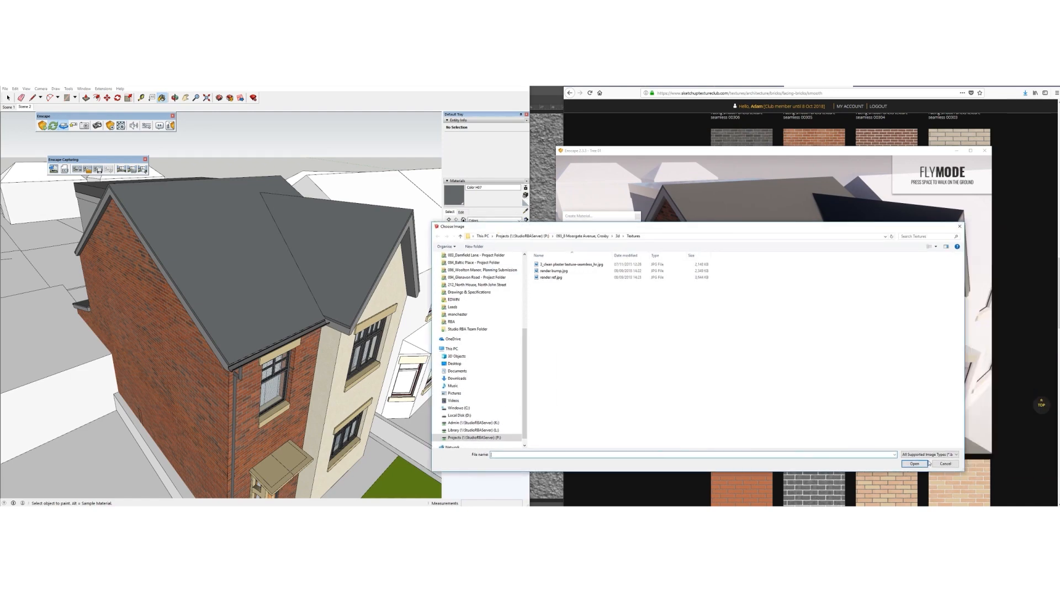
{"action": "left_click", "coordinate": [946, 463]}
{"action": "left_click", "coordinate": [476, 214]}
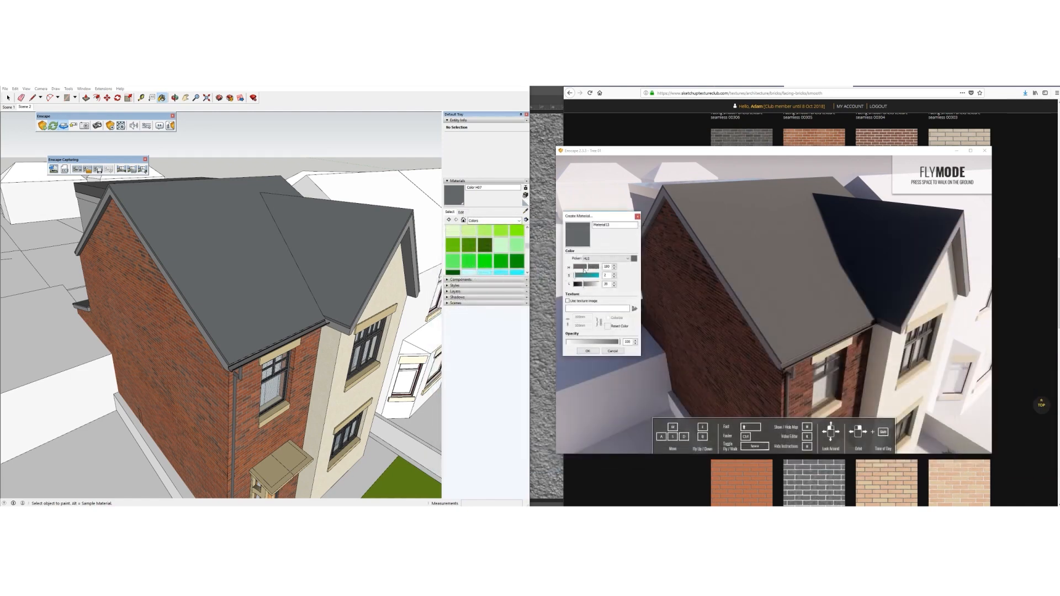
{"action": "left_click", "coordinate": [613, 351]}
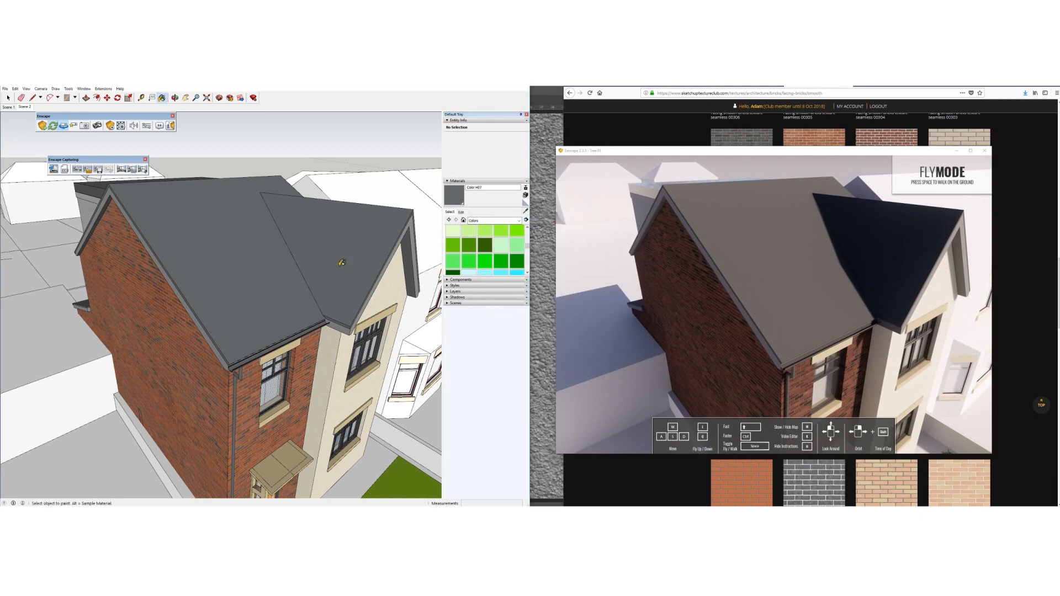
Texture Color H07 with Homemade Textures/Slate/Grey/slate diff.jpg at size 12
{"action": "left_click", "coordinate": [461, 212]}
{"action": "left_click", "coordinate": [452, 265]}
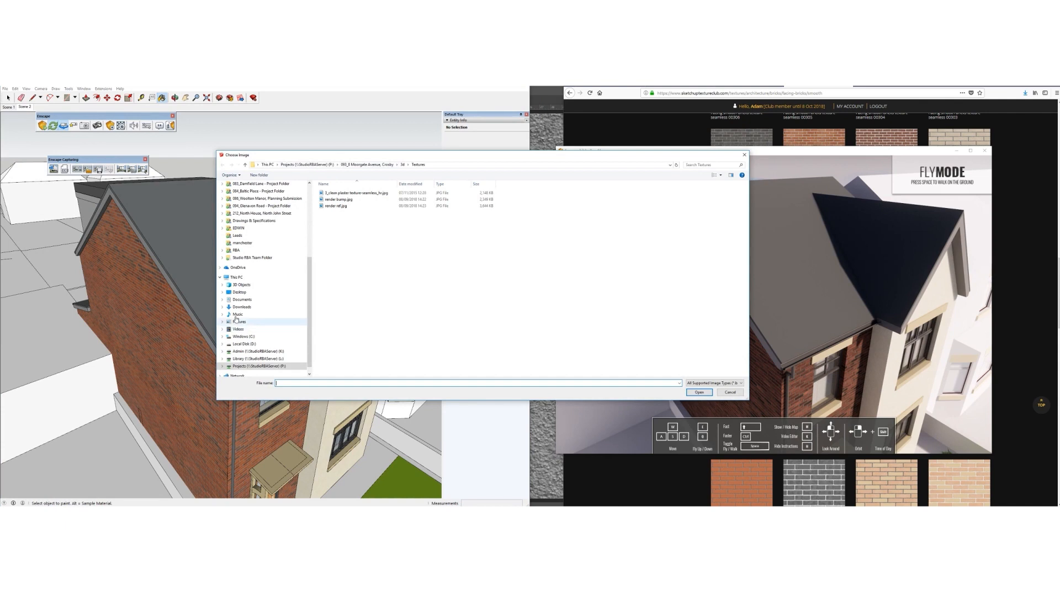
{"action": "left_click", "coordinate": [234, 293]}
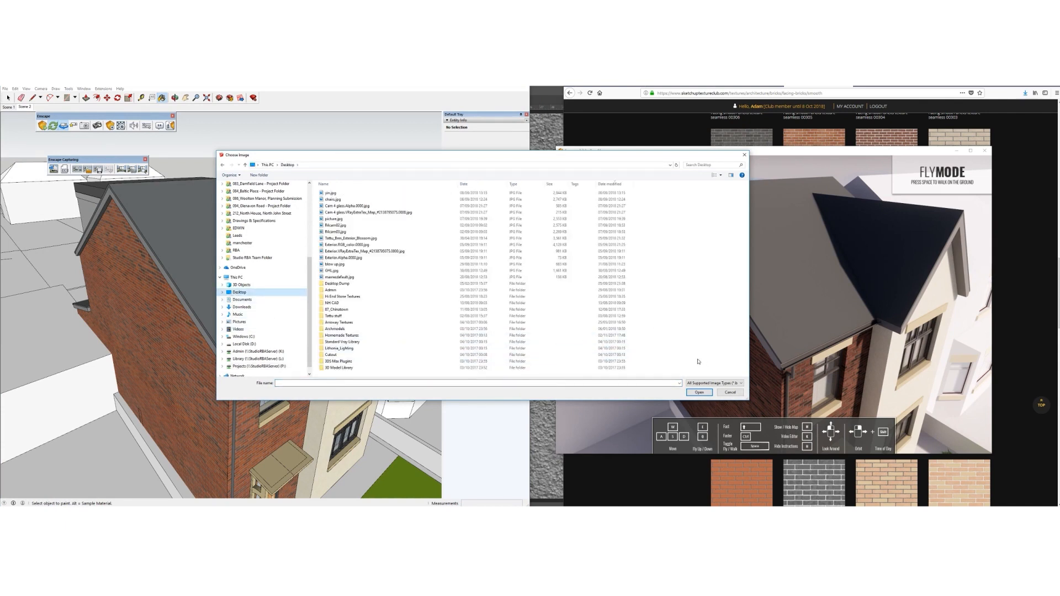
{"action": "double_click", "coordinate": [343, 335]}
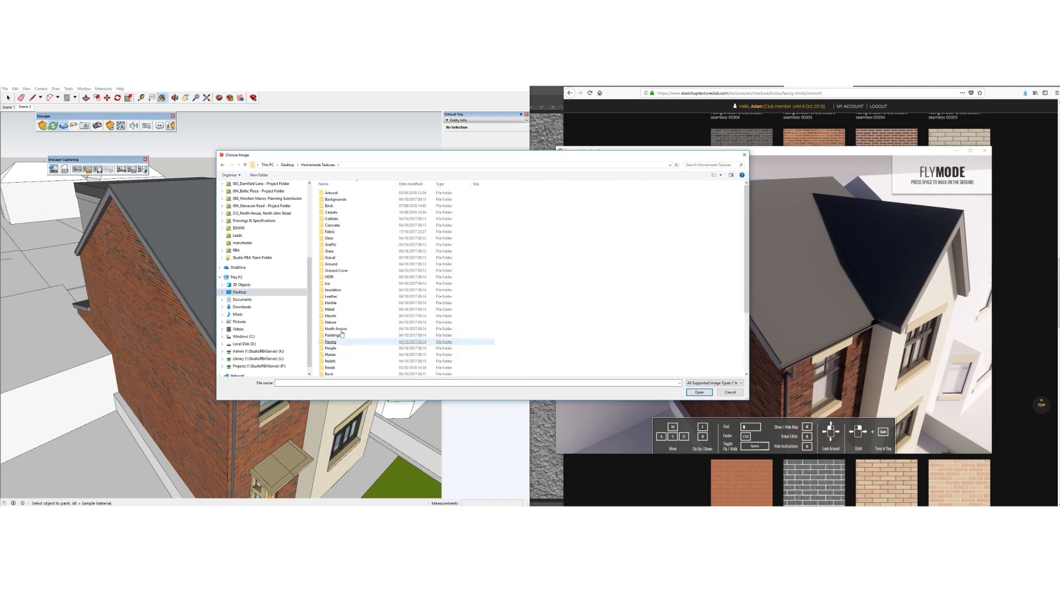
{"action": "scroll", "coordinate": [359, 332], "scroll_direction": "down", "scroll_amount": 5}
{"action": "double_click", "coordinate": [375, 309]}
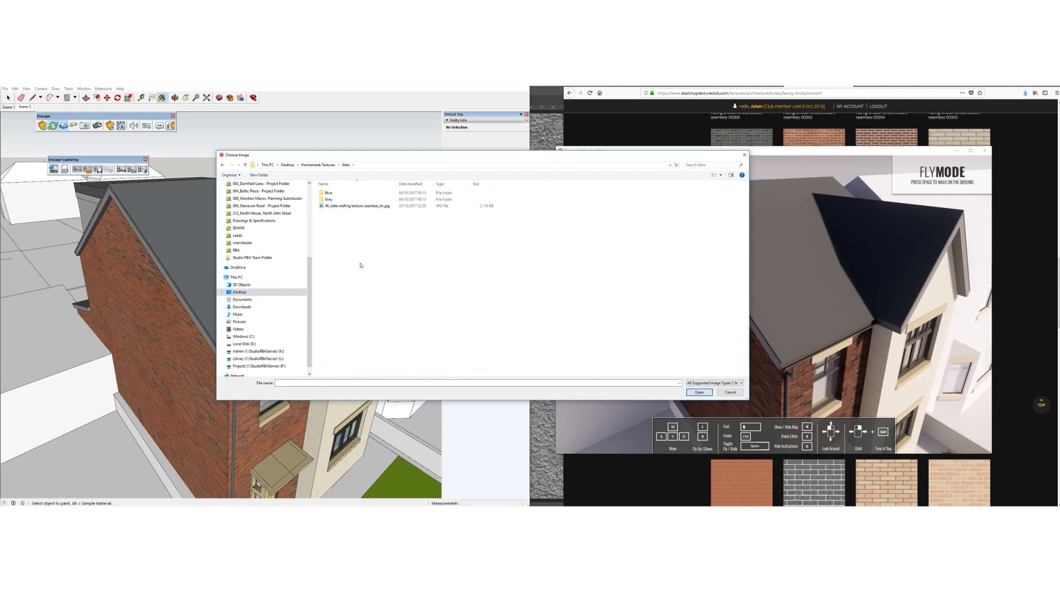
{"action": "double_click", "coordinate": [331, 200]}
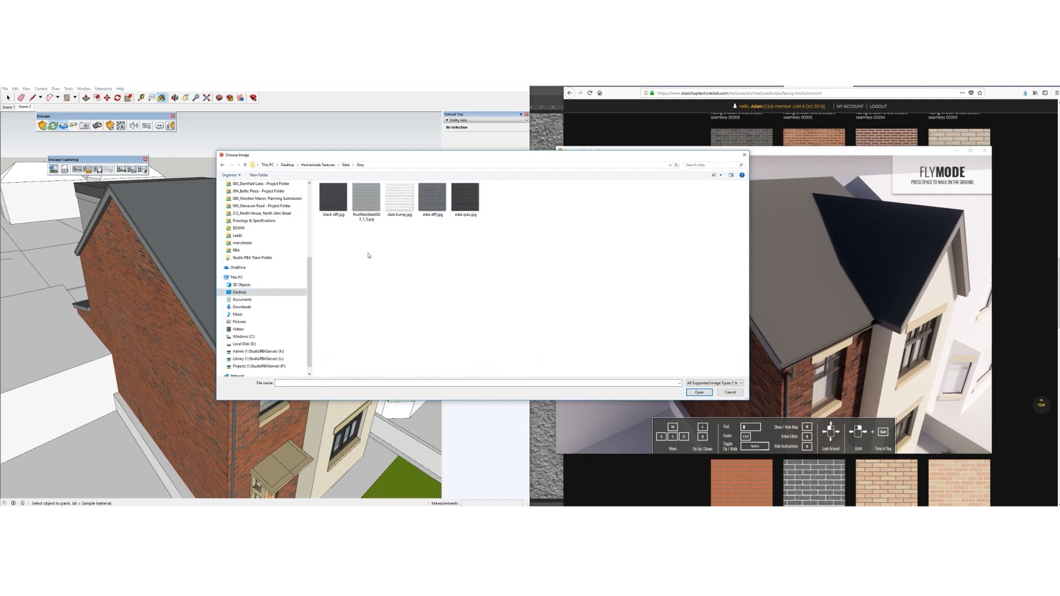
{"action": "double_click", "coordinate": [432, 197]}
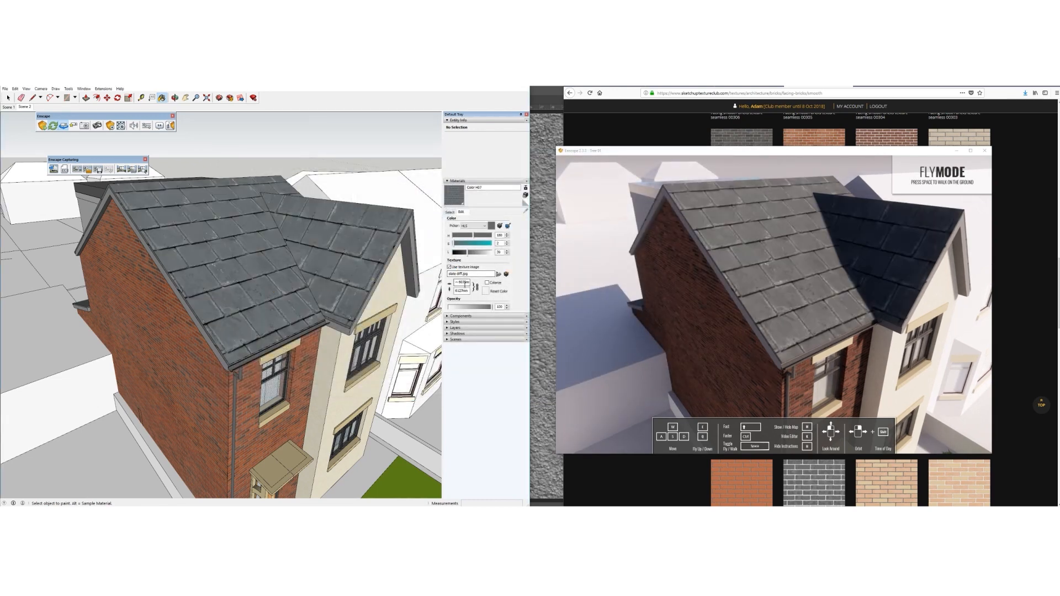
{"action": "double_click", "coordinate": [456, 290]}
{"action": "type", "text": "12"}
{"action": "key", "text": "Return"}
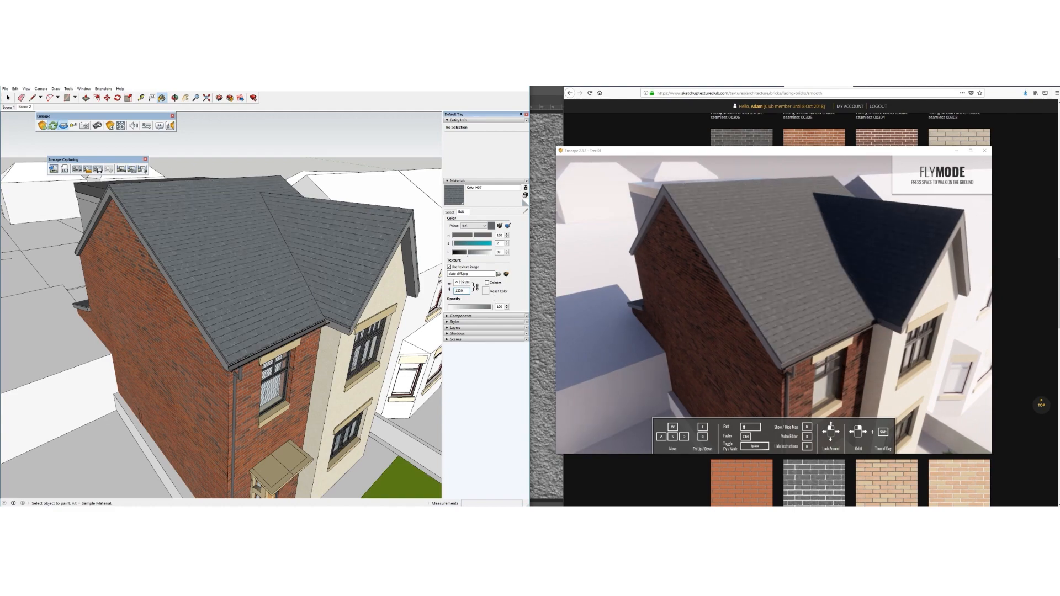
Orbit around the house and lower the view to show the car and lawn
{"action": "middle_click_drag", "start_coordinate": [240, 309], "coordinate": [191, 275]}
{"action": "scroll", "coordinate": [218, 276], "scroll_direction": "down", "scroll_amount": 4}
{"action": "mouse_move", "coordinate": [237, 318]}
{"action": "middle_mouse_down"}
{"action": "mouse_move", "coordinate": [165, 287]}
{"action": "mouse_move", "coordinate": [226, 316]}
{"action": "middle_mouse_up"}
{"action": "scroll", "coordinate": [205, 300], "scroll_direction": "up", "scroll_amount": 4}
{"action": "middle_click_drag", "start_coordinate": [191, 282], "coordinate": [241, 277]}
{"action": "scroll", "coordinate": [241, 277], "scroll_direction": "down", "scroll_amount": 3}
{"action": "mouse_move", "coordinate": [238, 321]}
{"action": "middle_mouse_down"}
{"action": "mouse_move", "coordinate": [196, 280]}
{"action": "mouse_move", "coordinate": [219, 305]}
{"action": "mouse_move", "coordinate": [286, 305]}
{"action": "middle_mouse_up"}
Sample the car light-glass material and raise its opacity from 30 to 31
{"action": "scroll", "coordinate": [265, 374], "scroll_direction": "up", "scroll_amount": 5}
{"action": "middle_click_drag", "start_coordinate": [265, 373], "coordinate": [223, 405]}
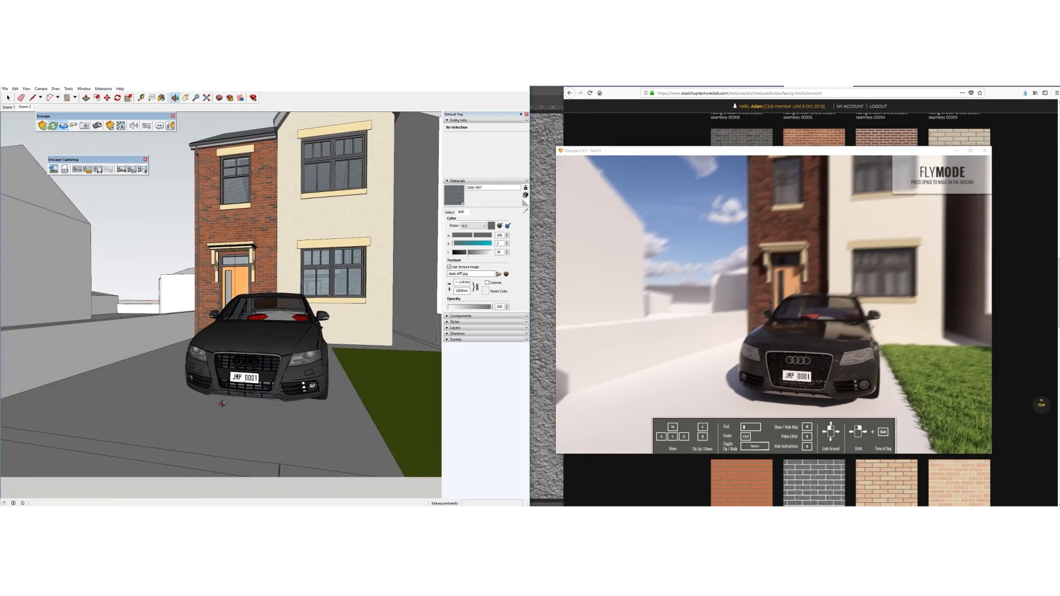
{"action": "left_click", "coordinate": [21, 106]}
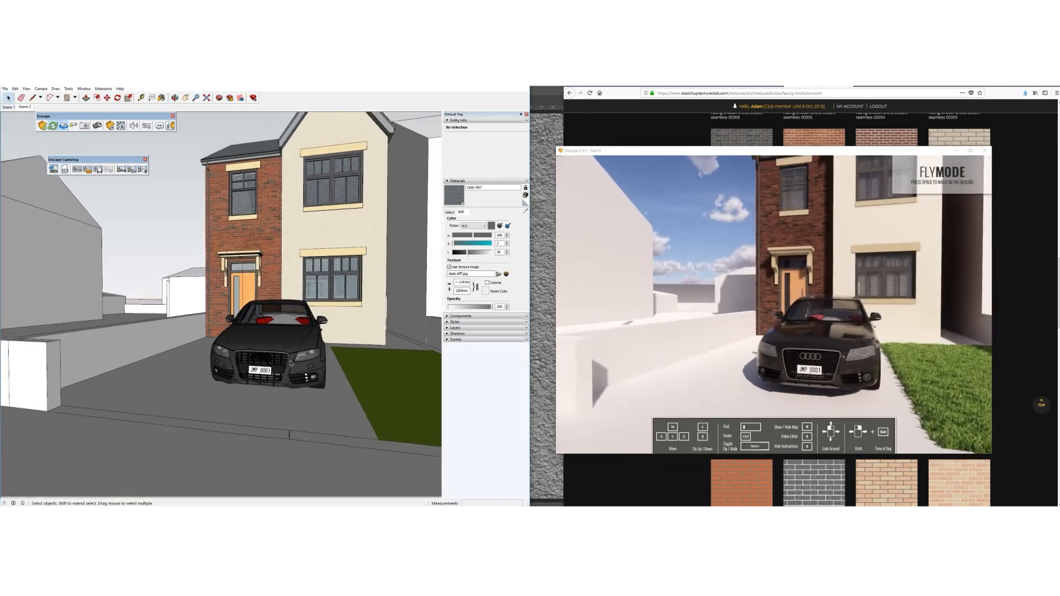
{"action": "left_click", "coordinate": [450, 212]}
{"action": "left_click", "coordinate": [525, 210]}
{"action": "left_click", "coordinate": [357, 322]}
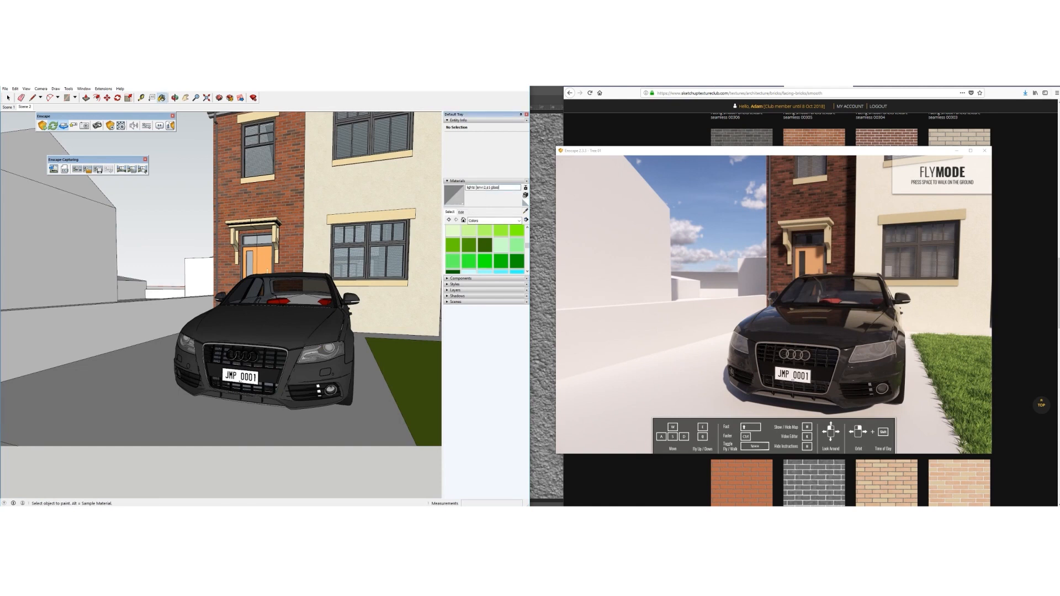
{"action": "middle_click_drag", "start_coordinate": [276, 352], "coordinate": [267, 352]}
{"action": "scroll", "coordinate": [349, 290], "scroll_direction": "up", "scroll_amount": 2}
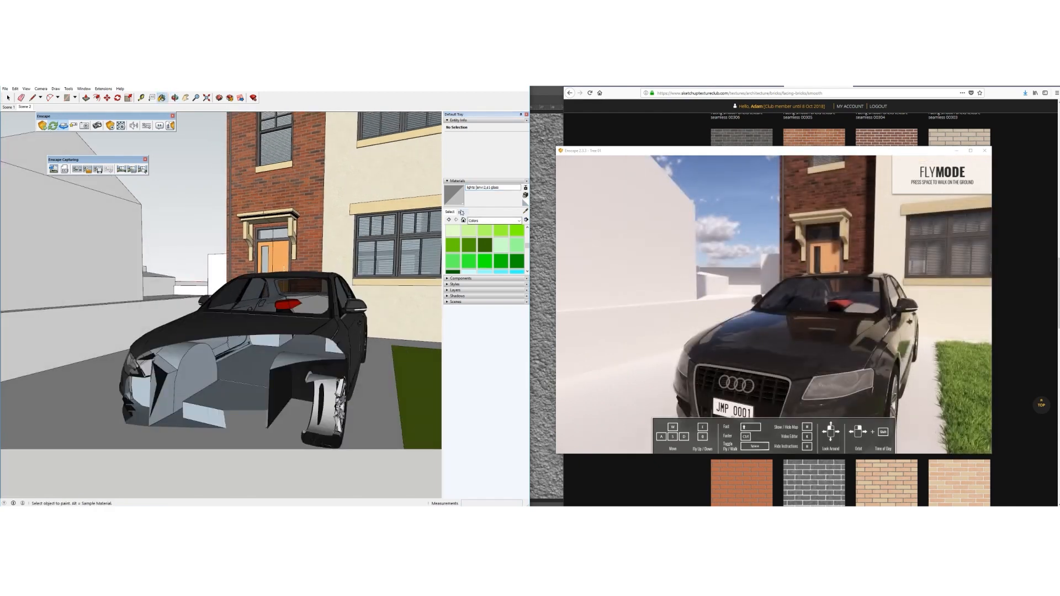
{"action": "left_click", "coordinate": [461, 212]}
{"action": "scroll", "coordinate": [348, 289], "scroll_direction": "down", "scroll_amount": 1}
{"action": "scroll", "coordinate": [334, 300], "scroll_direction": "down", "scroll_amount": 1}
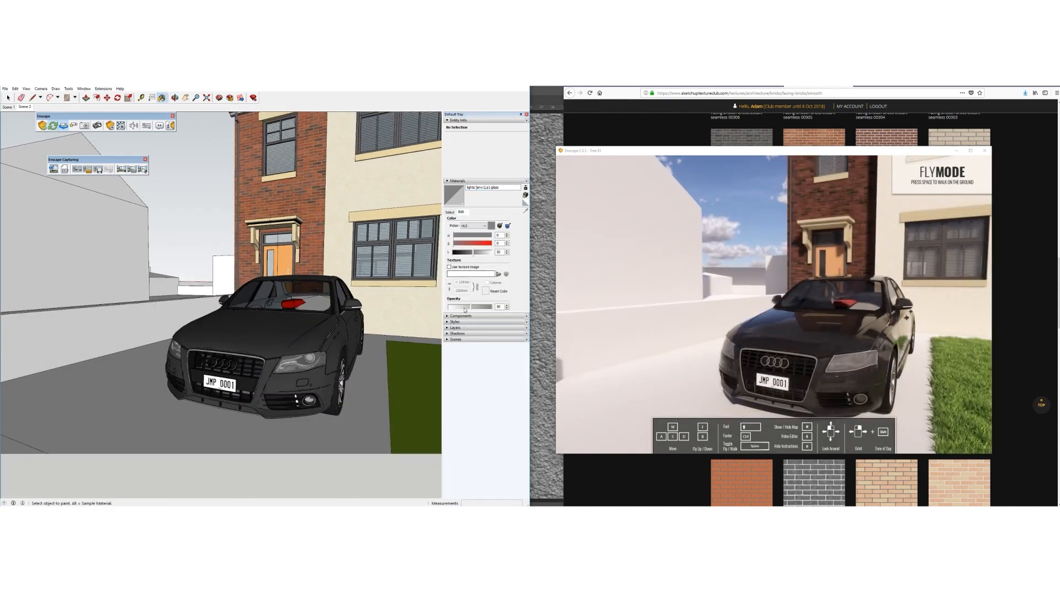
{"action": "left_click_drag", "start_coordinate": [465, 309], "coordinate": [464, 309]}
Sample the car body's Matte material as the current paint
{"action": "middle_click_drag", "start_coordinate": [269, 325], "coordinate": [259, 326]}
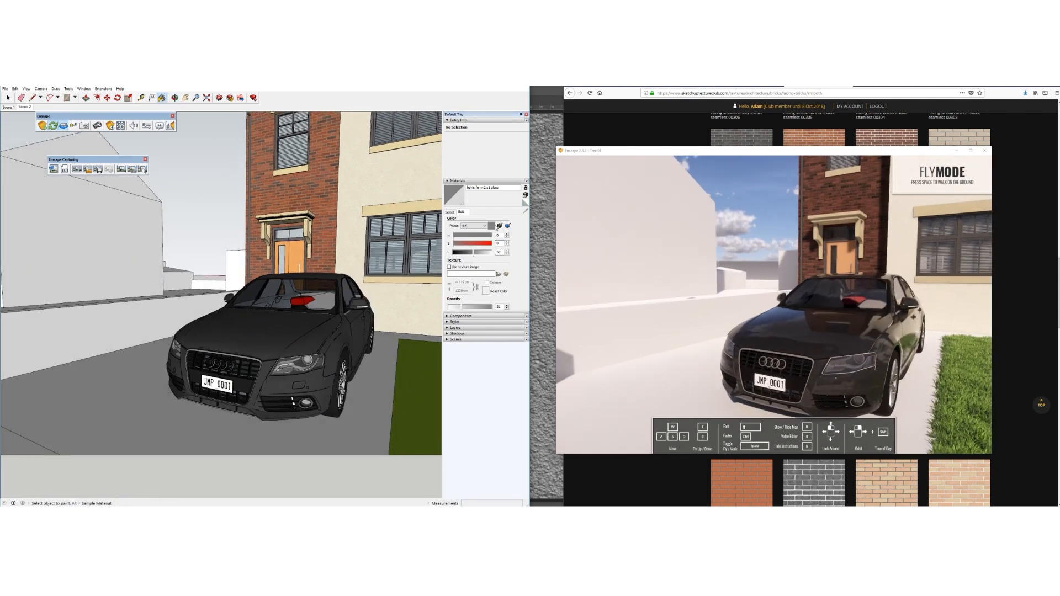
{"action": "left_click", "coordinate": [449, 213]}
{"action": "key", "text": "alt"}
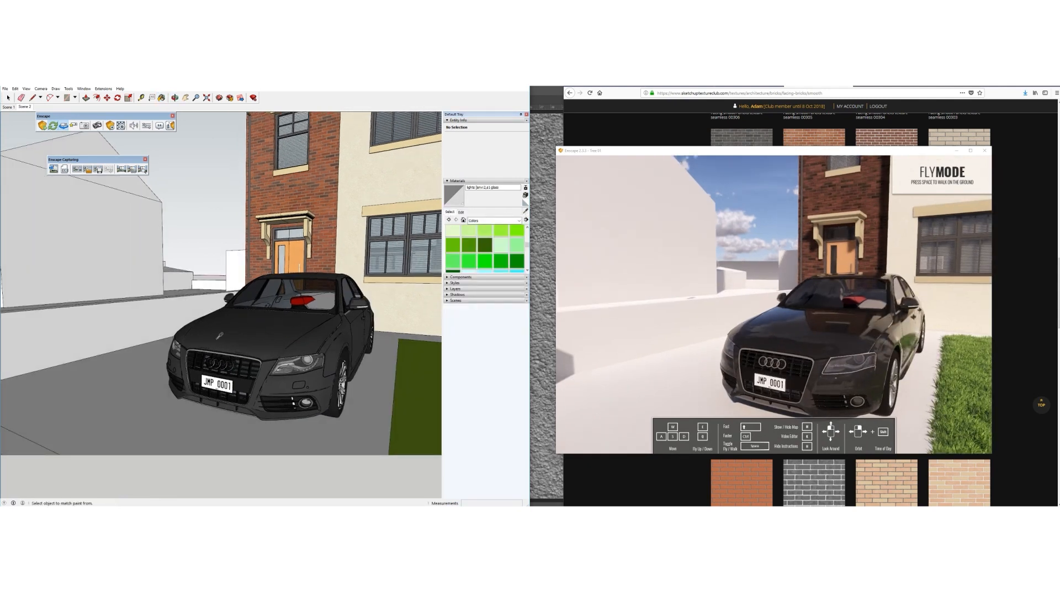
{"action": "left_click", "coordinate": [210, 351]}
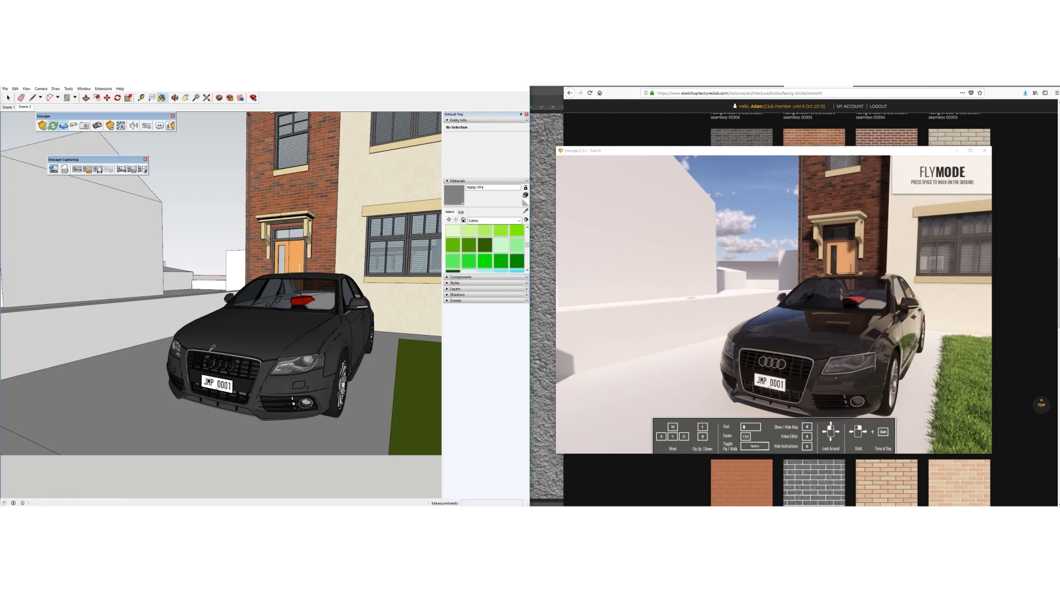
{"action": "left_click", "coordinate": [490, 188]}
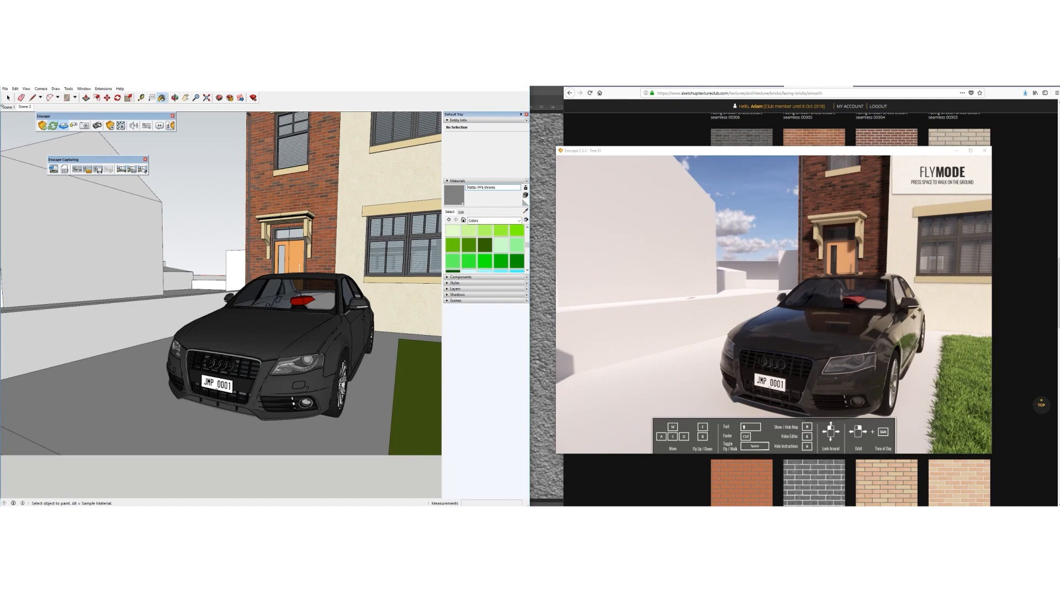
{"action": "left_click", "coordinate": [8, 98]}
{"action": "scroll", "coordinate": [247, 336], "scroll_direction": "down", "scroll_amount": 5}
Inside the road group, paint the road surface dark grey Color M06
{"action": "mouse_move", "coordinate": [248, 337]}
{"action": "middle_mouse_down"}
{"action": "mouse_move", "coordinate": [266, 330]}
{"action": "mouse_move", "coordinate": [277, 343]}
{"action": "middle_mouse_up"}
{"action": "scroll", "coordinate": [238, 385], "scroll_direction": "up", "scroll_amount": 6}
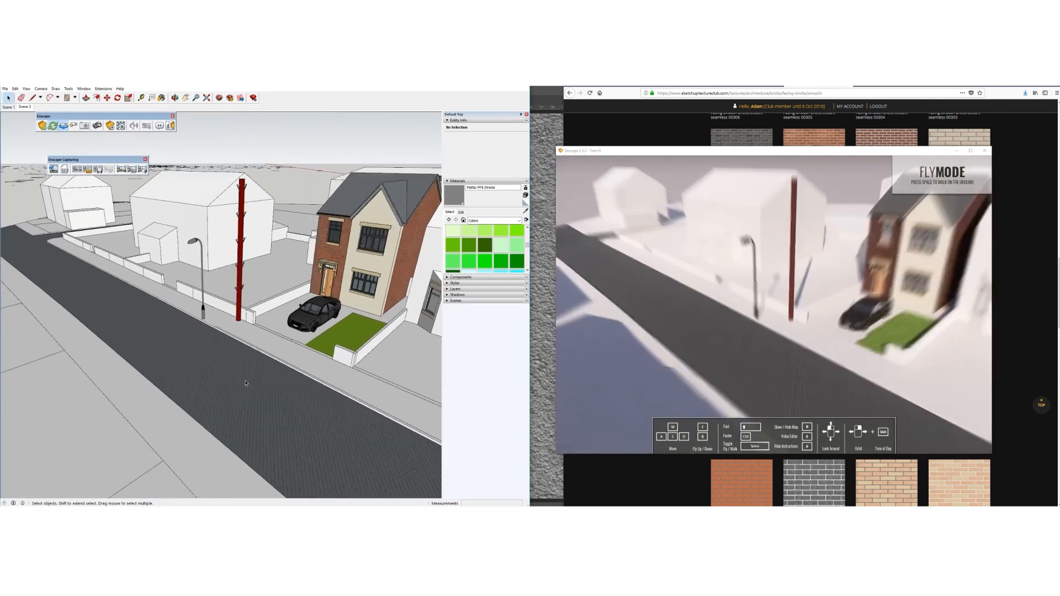
{"action": "double_click", "coordinate": [209, 381]}
{"action": "left_click", "coordinate": [209, 381]}
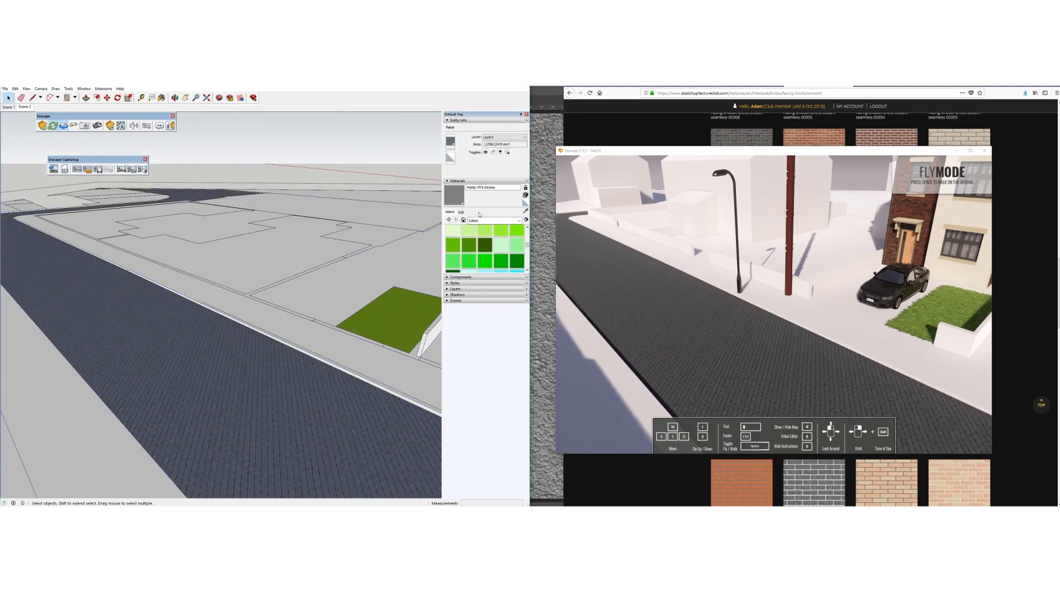
{"action": "left_click_drag", "start_coordinate": [527, 250], "coordinate": [485, 340]}
{"action": "left_click", "coordinate": [485, 278]}
{"action": "left_click", "coordinate": [248, 404]}
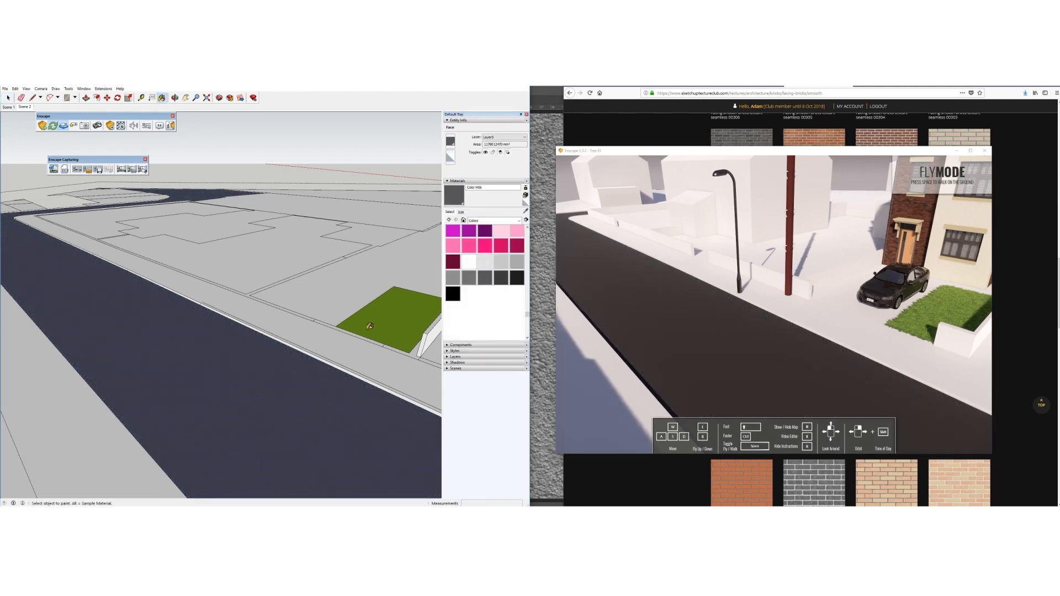
Give the road material the Roads/Asphalt close/road diff.jpg texture and exit the group
{"action": "left_click", "coordinate": [462, 212]}
{"action": "left_click", "coordinate": [457, 269]}
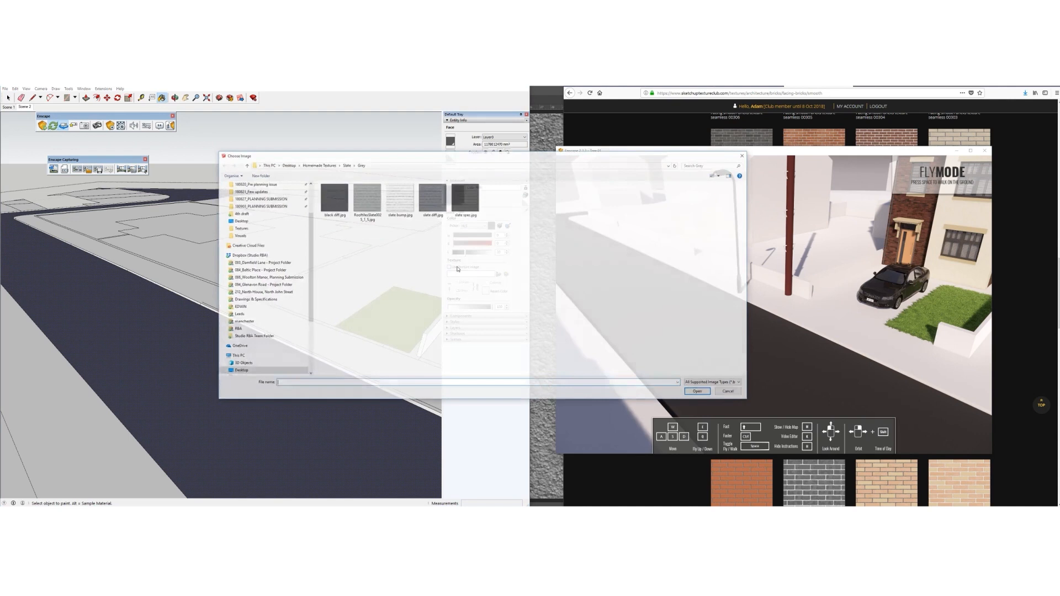
{"action": "left_click", "coordinate": [318, 165]}
{"action": "scroll", "coordinate": [337, 254], "scroll_direction": "up", "scroll_amount": 2}
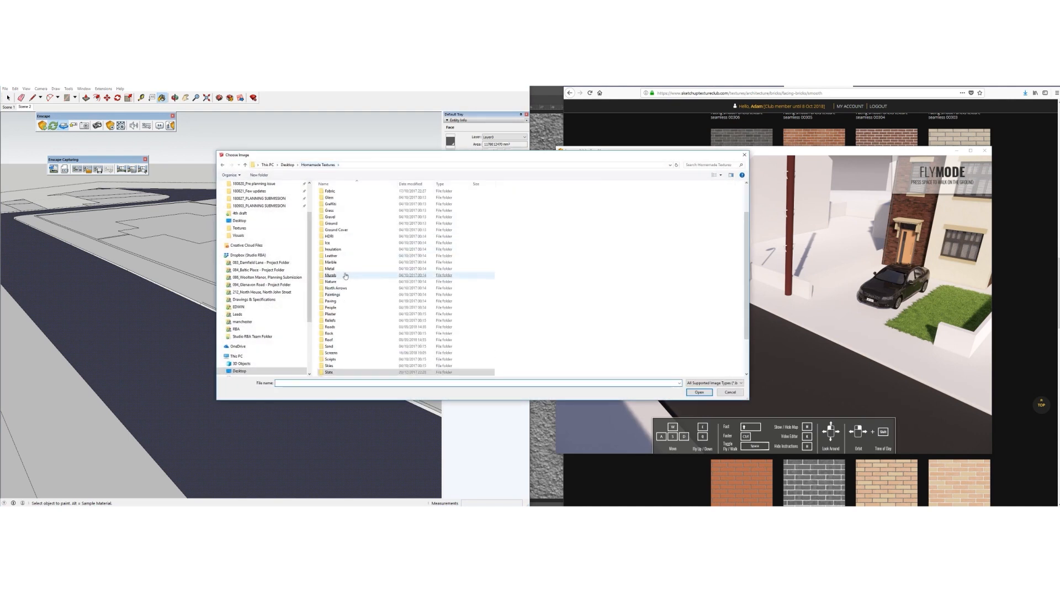
{"action": "double_click", "coordinate": [330, 367]}
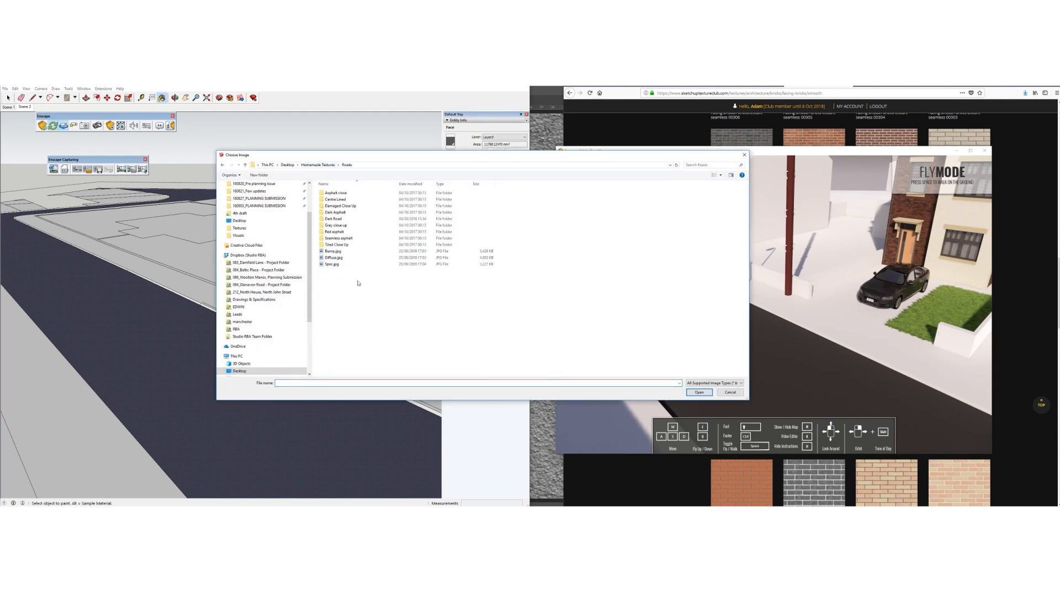
{"action": "double_click", "coordinate": [334, 193]}
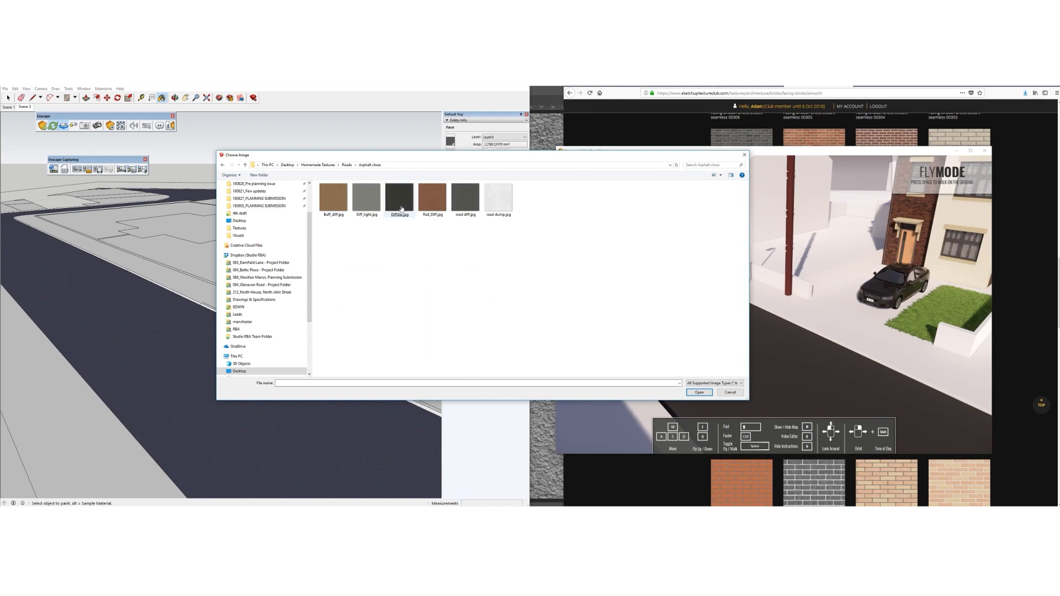
{"action": "double_click", "coordinate": [466, 200]}
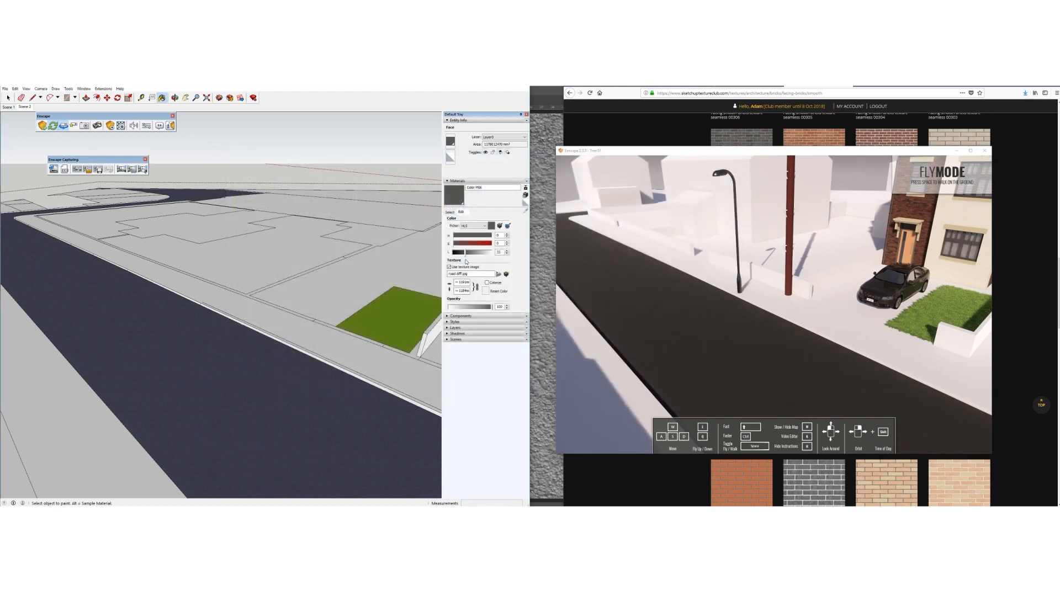
{"action": "scroll", "coordinate": [232, 395], "scroll_direction": "up", "scroll_amount": 3}
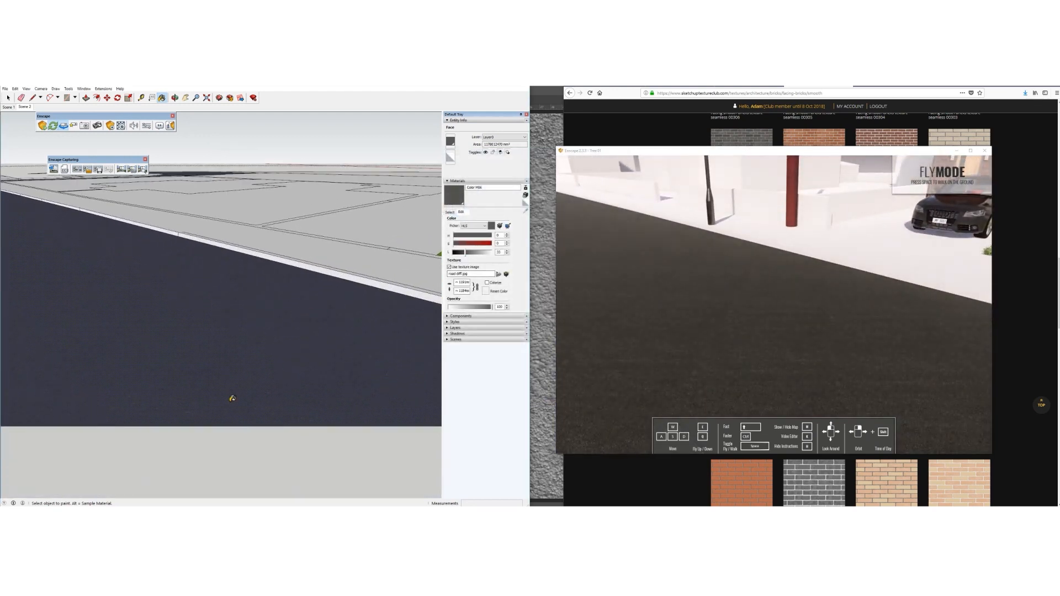
{"action": "scroll", "coordinate": [200, 335], "scroll_direction": "down", "scroll_amount": 3}
{"action": "left_click", "coordinate": [8, 97]}
{"action": "scroll", "coordinate": [235, 154], "scroll_direction": "down", "scroll_amount": 6}
{"action": "left_click", "coordinate": [251, 330]}
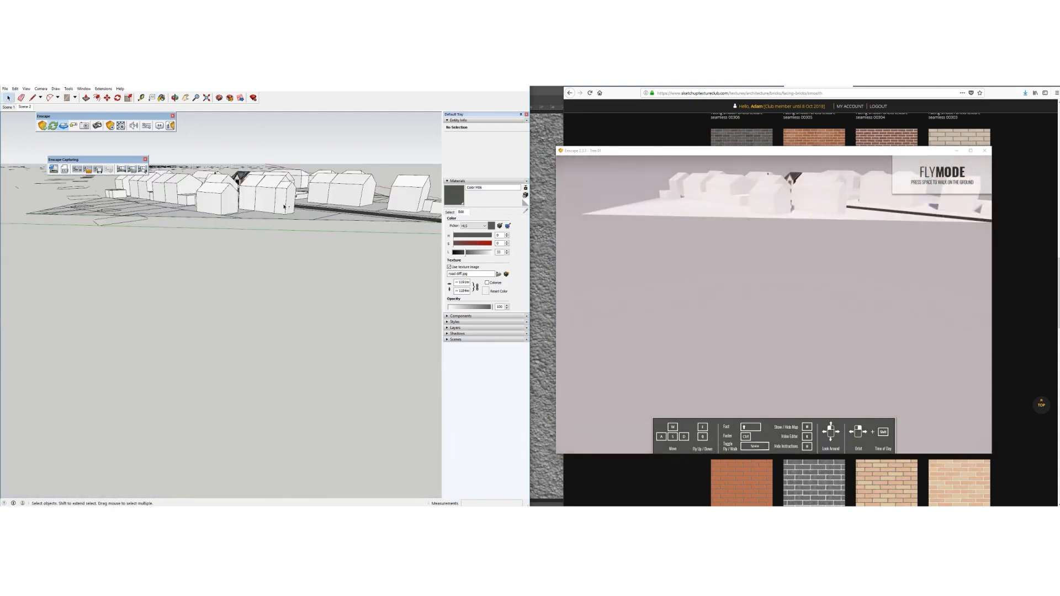
Window-select and delete the scattered stray edges floating above the site model
{"action": "scroll", "coordinate": [251, 330], "scroll_direction": "down", "scroll_amount": 2}
{"action": "middle_click_drag", "start_coordinate": [235, 168], "coordinate": [229, 201]}
{"action": "scroll", "coordinate": [260, 298], "scroll_direction": "down", "scroll_amount": 8}
{"action": "scroll", "coordinate": [260, 299], "scroll_direction": "down", "scroll_amount": 8}
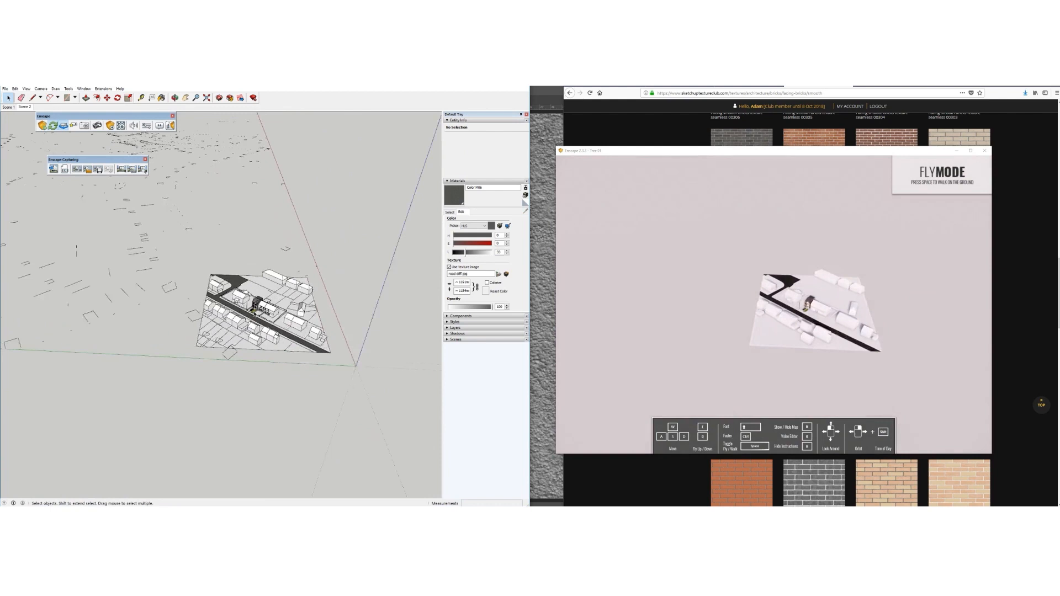
{"action": "left_click_drag", "start_coordinate": [262, 194], "coordinate": [135, 260]}
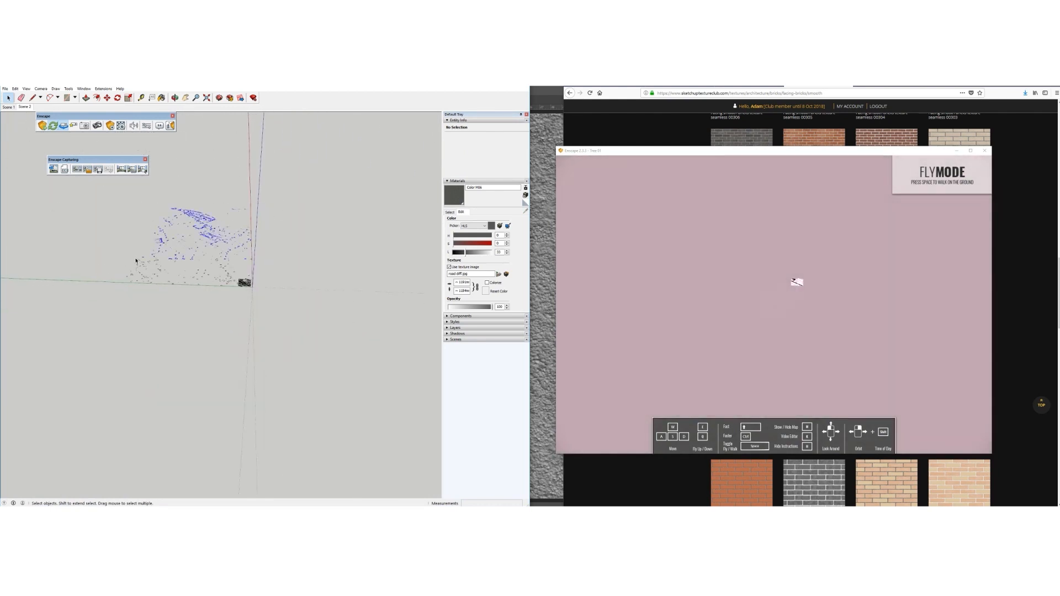
{"action": "middle_click_drag", "start_coordinate": [216, 248], "coordinate": [249, 294]}
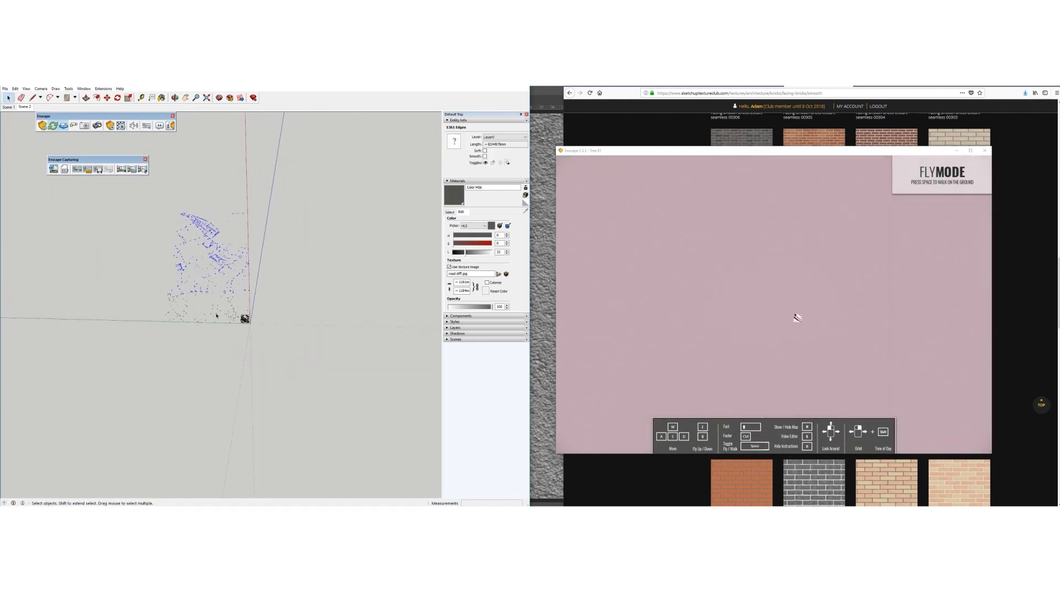
{"action": "key", "text": "Delete"}
{"action": "scroll", "coordinate": [225, 315], "scroll_direction": "up", "scroll_amount": 2}
{"action": "left_click_drag", "start_coordinate": [96, 256], "coordinate": [243, 343]}
{"action": "key", "text": "Delete"}
Orbit, zoom and pan to bring the street house into close view
{"action": "scroll", "coordinate": [251, 323], "scroll_direction": "up", "scroll_amount": 6}
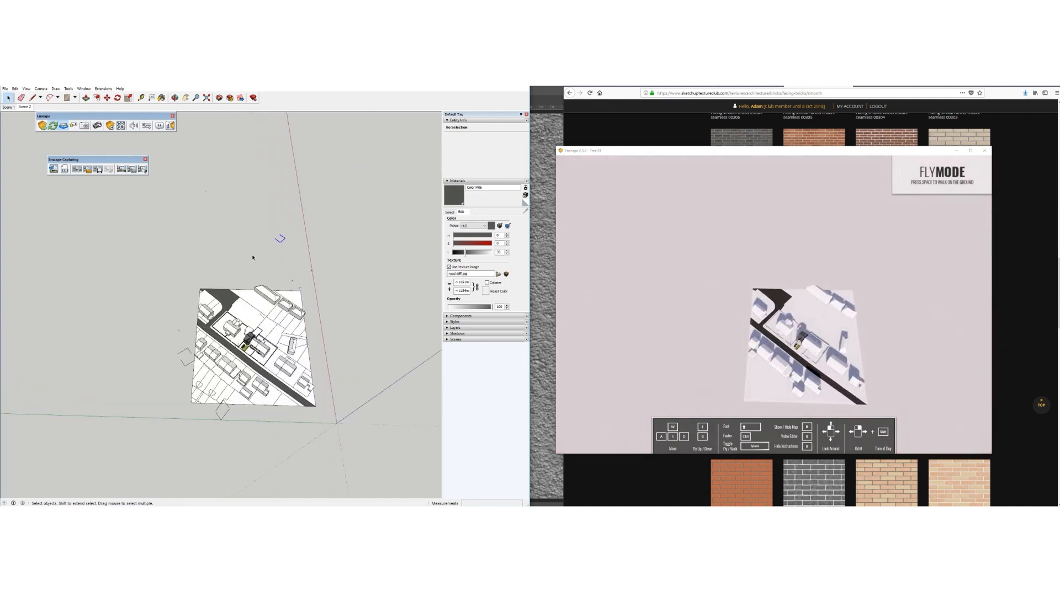
{"action": "middle_click_drag", "start_coordinate": [210, 346], "coordinate": [199, 216]}
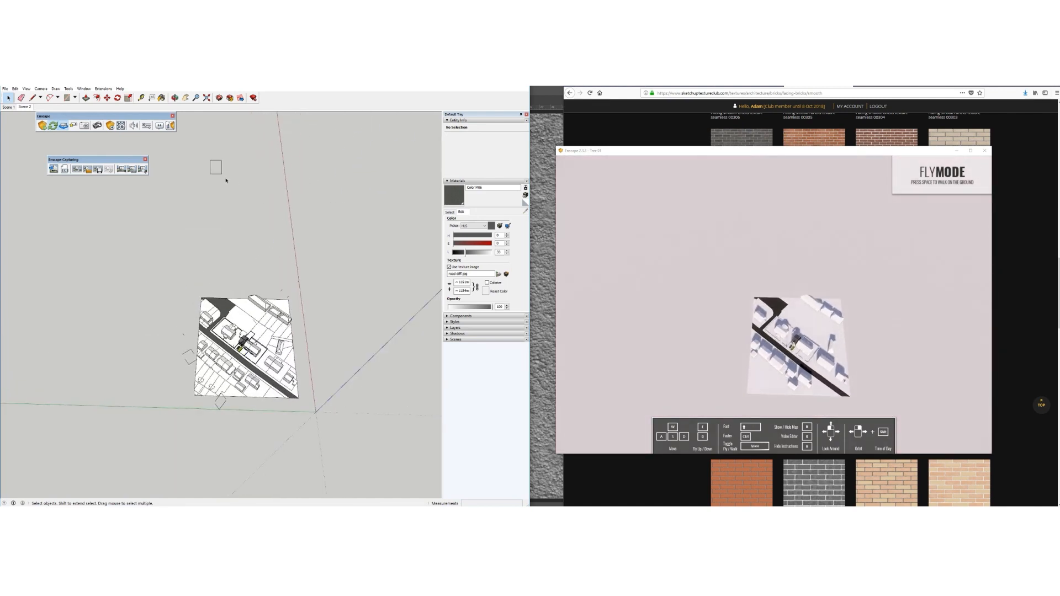
{"action": "scroll", "coordinate": [273, 303], "scroll_direction": "up", "scroll_amount": 5}
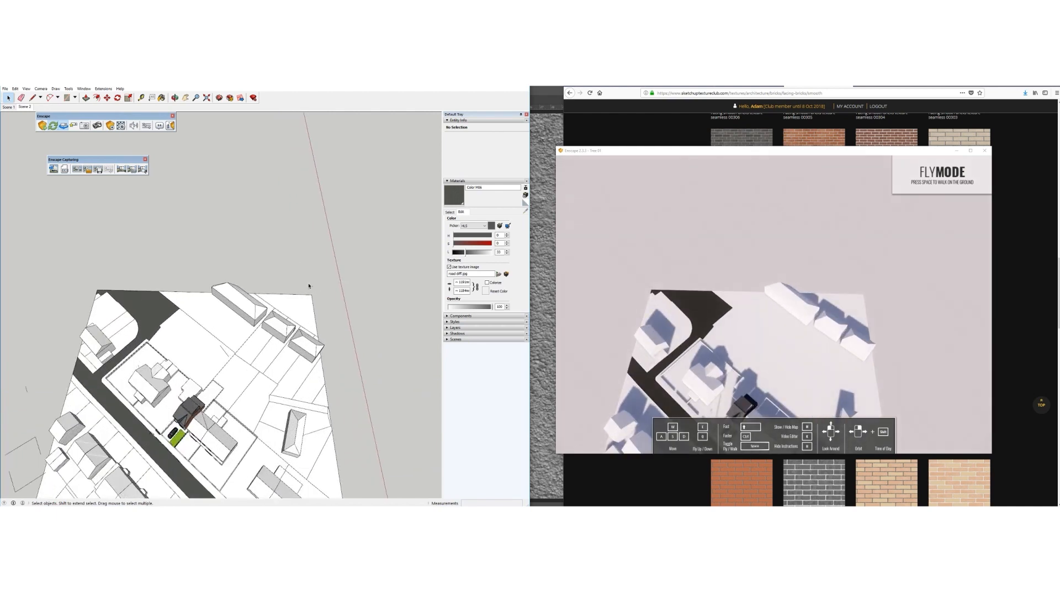
{"action": "scroll", "coordinate": [279, 320], "scroll_direction": "down", "scroll_amount": 2}
{"action": "scroll", "coordinate": [245, 339], "scroll_direction": "down", "scroll_amount": 2}
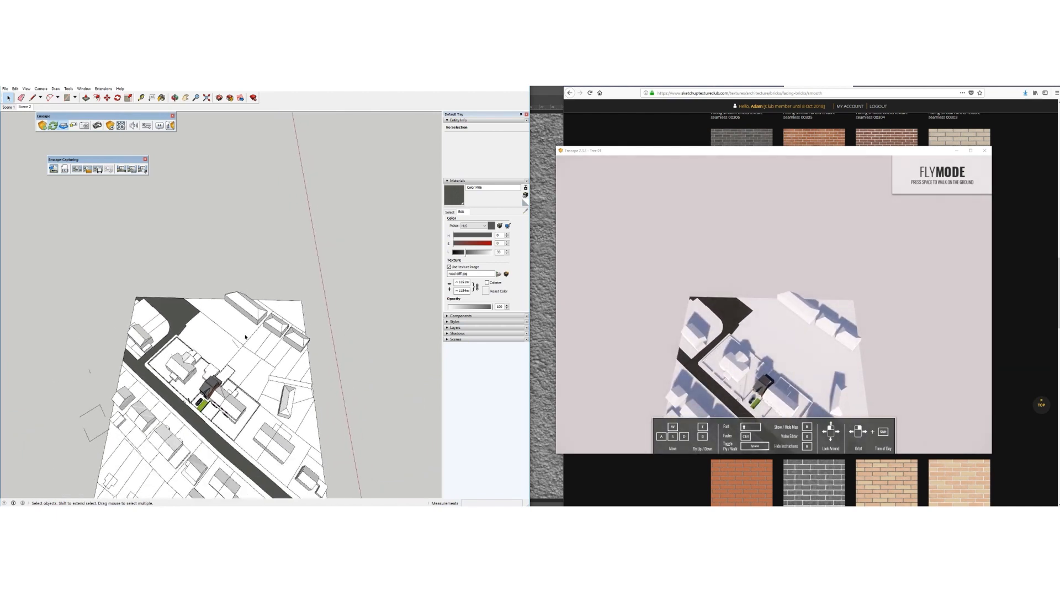
{"action": "middle_click_drag", "start_coordinate": [225, 398], "coordinate": [253, 342], "text": "shift"}
{"action": "scroll", "coordinate": [237, 368], "scroll_direction": "up", "scroll_amount": 5}
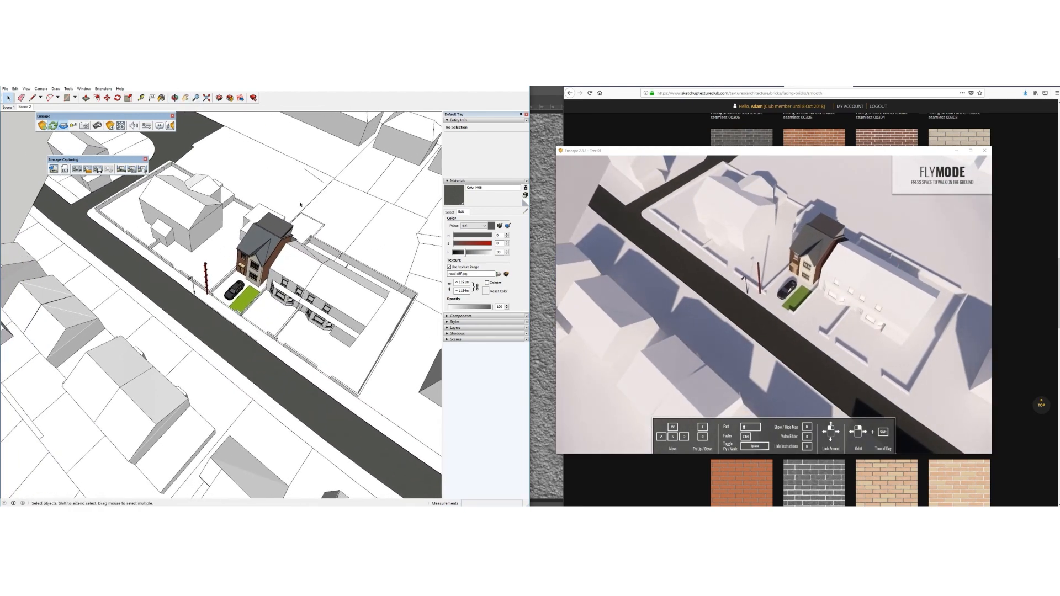
{"action": "middle_click_drag", "start_coordinate": [277, 270], "coordinate": [283, 285]}
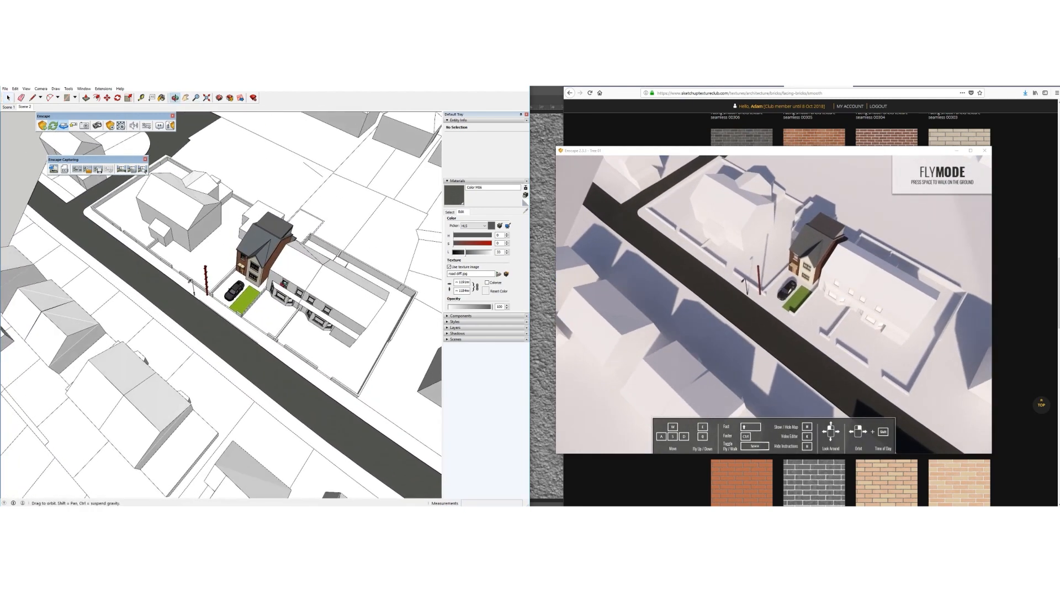
Collapse the Entity Info and Materials panels and switch on the Views and Large Tool Set toolbars
{"action": "left_click", "coordinate": [456, 181]}
{"action": "left_click", "coordinate": [448, 121]}
{"action": "left_click", "coordinate": [26, 88]}
{"action": "left_click", "coordinate": [42, 94]}
{"action": "left_click_drag", "start_coordinate": [274, 306], "coordinate": [274, 332]}
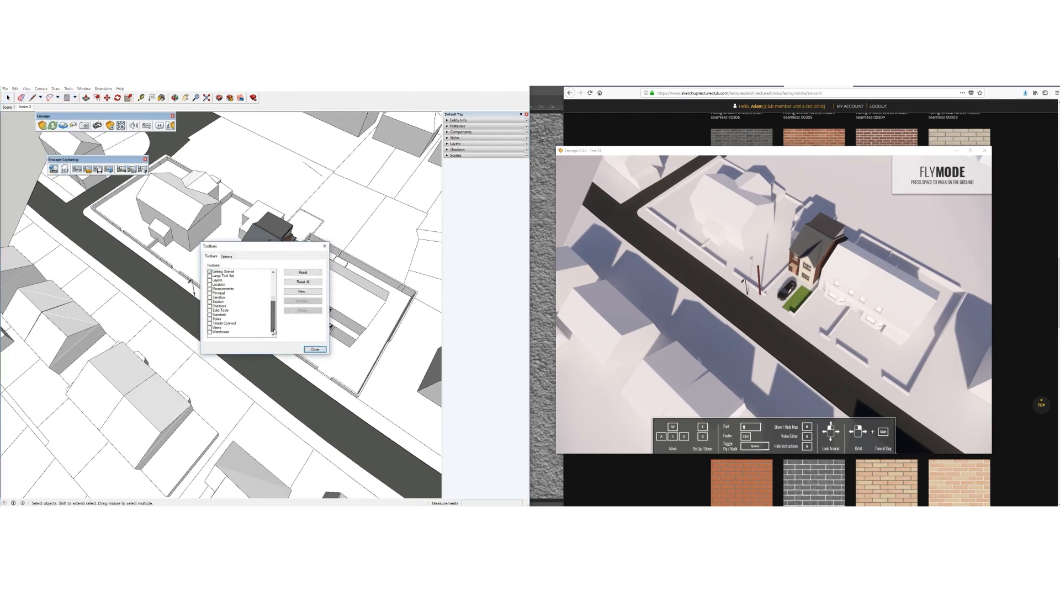
{"action": "left_click", "coordinate": [210, 328]}
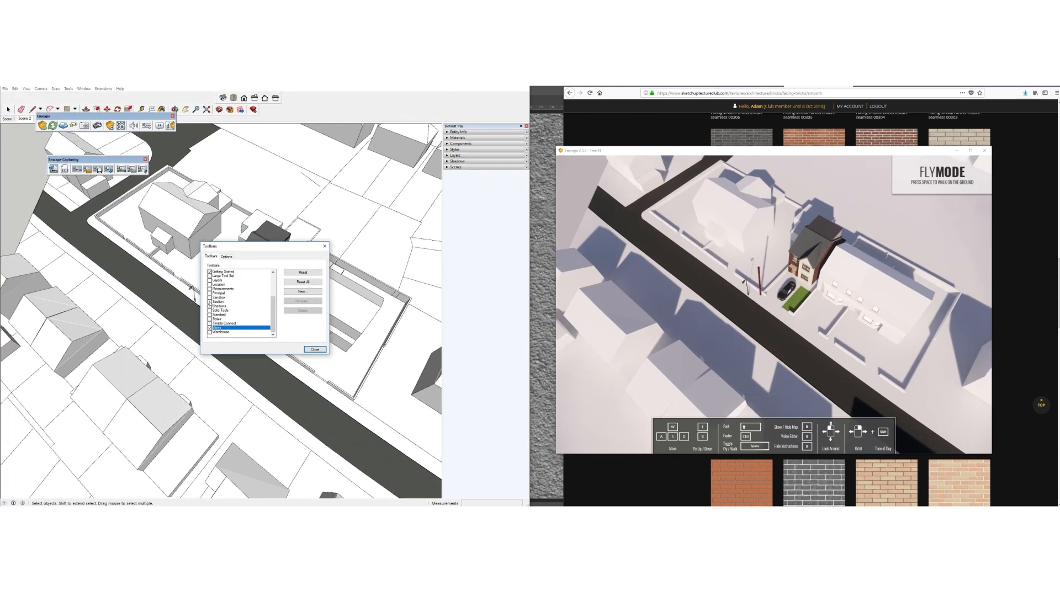
{"action": "left_click", "coordinate": [209, 275]}
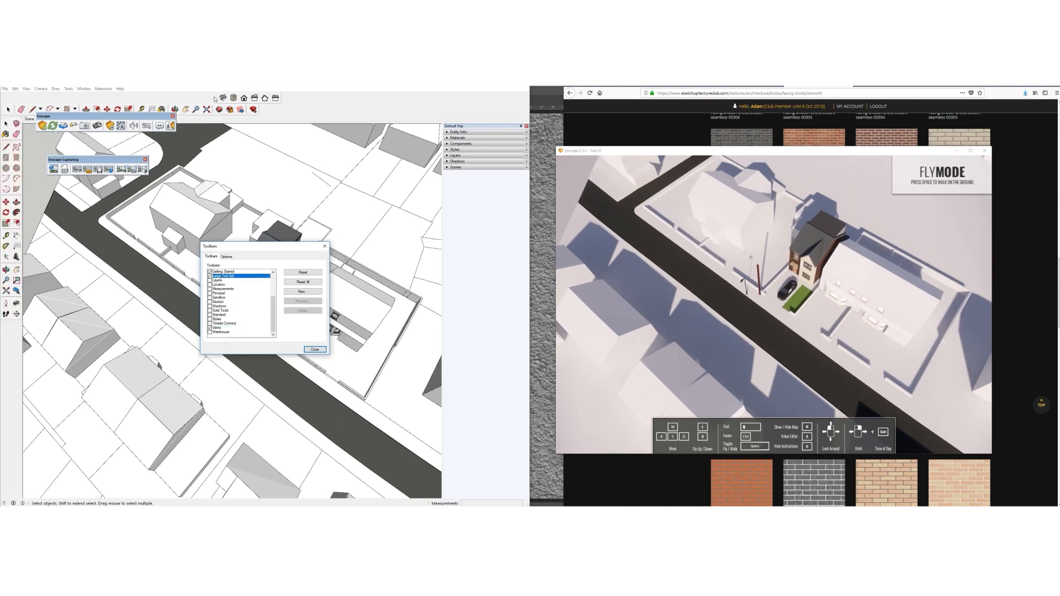
Dock the Views toolbar, close the Toolbars dialog, and place the camera eye point on the street
{"action": "left_click_drag", "start_coordinate": [216, 97], "coordinate": [260, 110]}
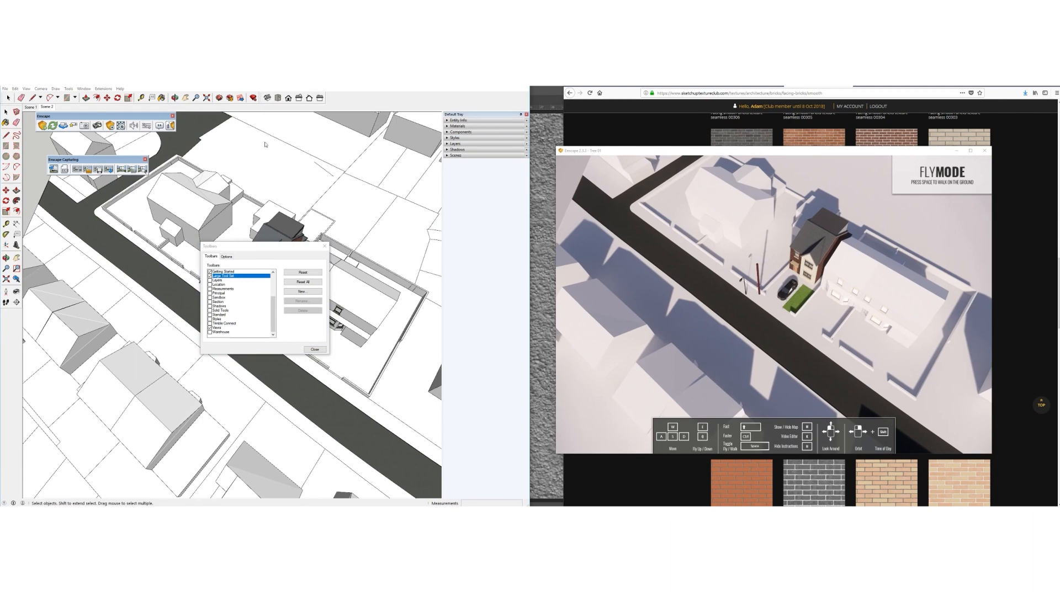
{"action": "left_click", "coordinate": [313, 350]}
{"action": "left_click", "coordinate": [6, 291]}
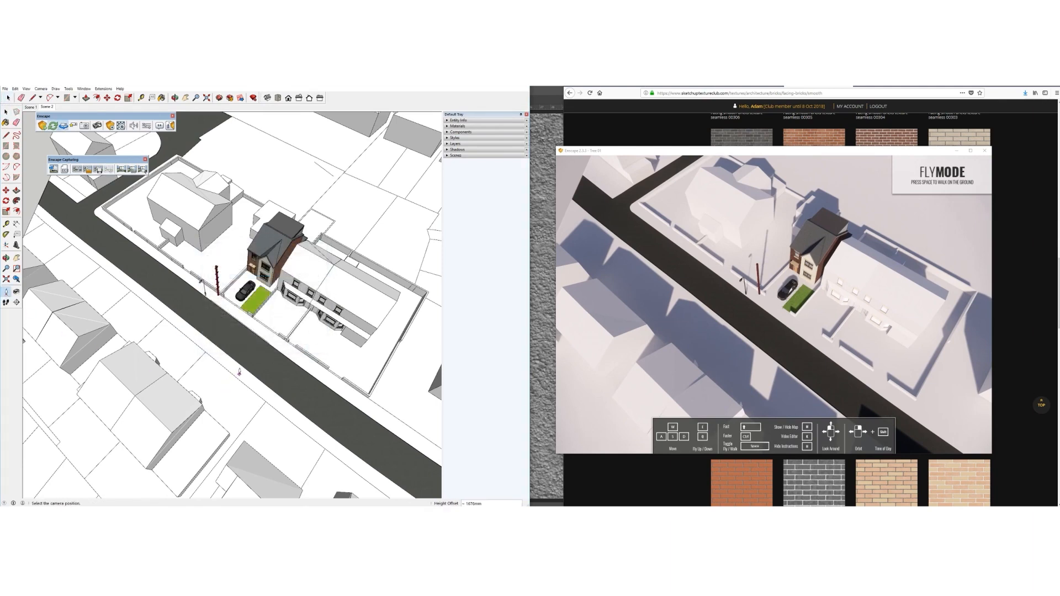
{"action": "left_click", "coordinate": [240, 373]}
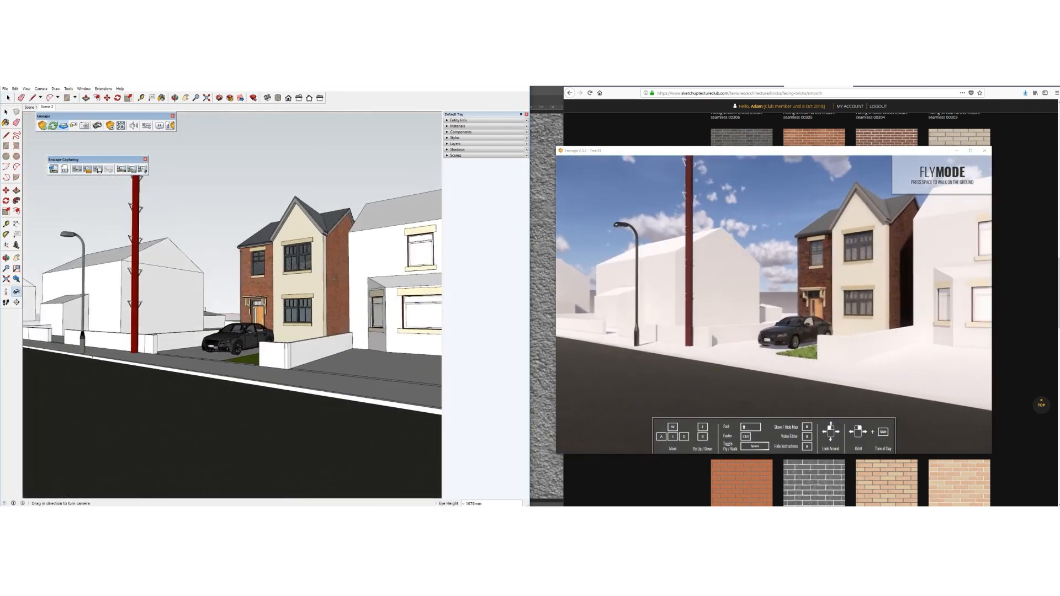
Look around at street level toward the house and switch to Two-Point Perspective
{"action": "left_click_drag", "start_coordinate": [194, 349], "coordinate": [253, 319]}
{"action": "mouse_move", "coordinate": [253, 319]}
{"action": "middle_mouse_down", "text": "shift"}
{"action": "mouse_move", "coordinate": [286, 313]}
{"action": "mouse_move", "coordinate": [264, 306]}
{"action": "mouse_move", "coordinate": [259, 276]}
{"action": "middle_mouse_up", "text": "shift"}
{"action": "left_click", "coordinate": [40, 88]}
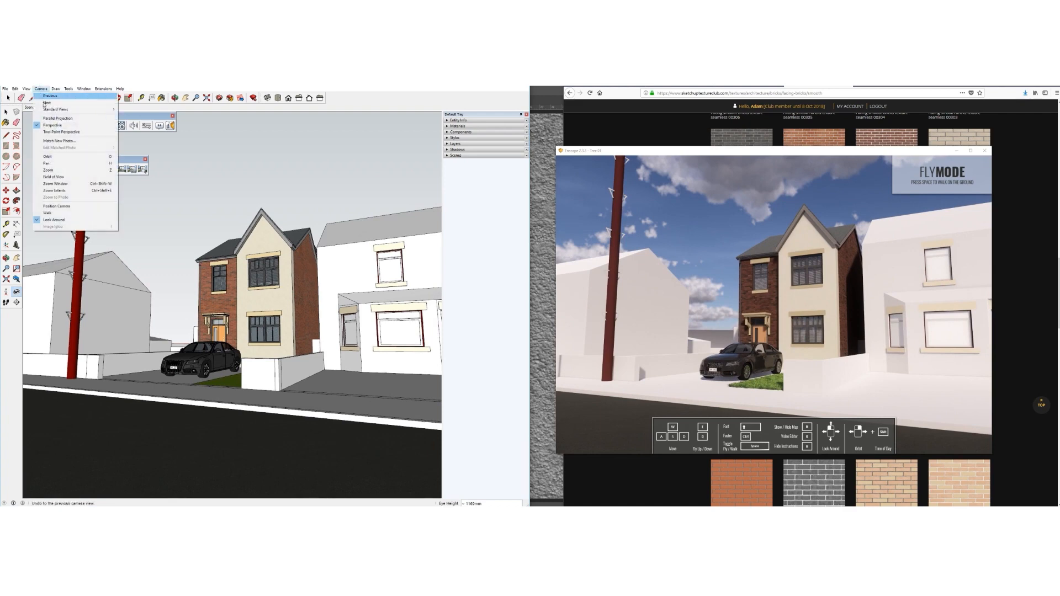
{"action": "left_click", "coordinate": [61, 133]}
Pan, orbit and zoom to frame the house, car and red pole
{"action": "mouse_move", "coordinate": [229, 262]}
{"action": "left_mouse_down"}
{"action": "mouse_move", "coordinate": [247, 316]}
{"action": "mouse_move", "coordinate": [242, 295]}
{"action": "mouse_move", "coordinate": [238, 321]}
{"action": "mouse_move", "coordinate": [225, 318]}
{"action": "left_mouse_up"}
{"action": "middle_click_drag", "start_coordinate": [226, 318], "coordinate": [242, 312]}
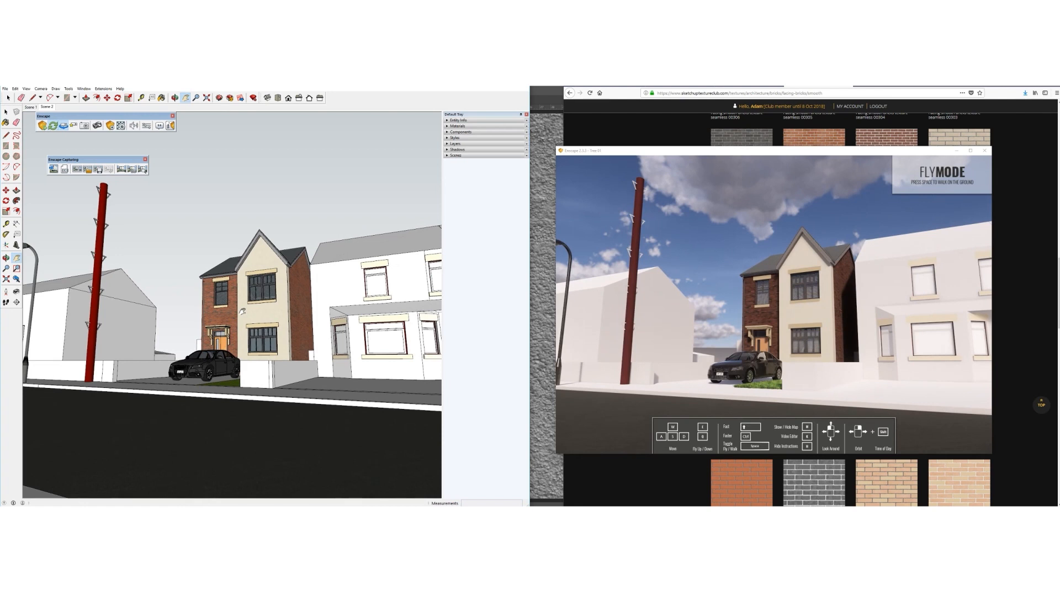
{"action": "mouse_move", "coordinate": [210, 287]}
{"action": "middle_mouse_down"}
{"action": "mouse_move", "coordinate": [249, 338]}
{"action": "mouse_move", "coordinate": [264, 334]}
{"action": "middle_mouse_up"}
{"action": "scroll", "coordinate": [263, 335], "scroll_direction": "up", "scroll_amount": 4}
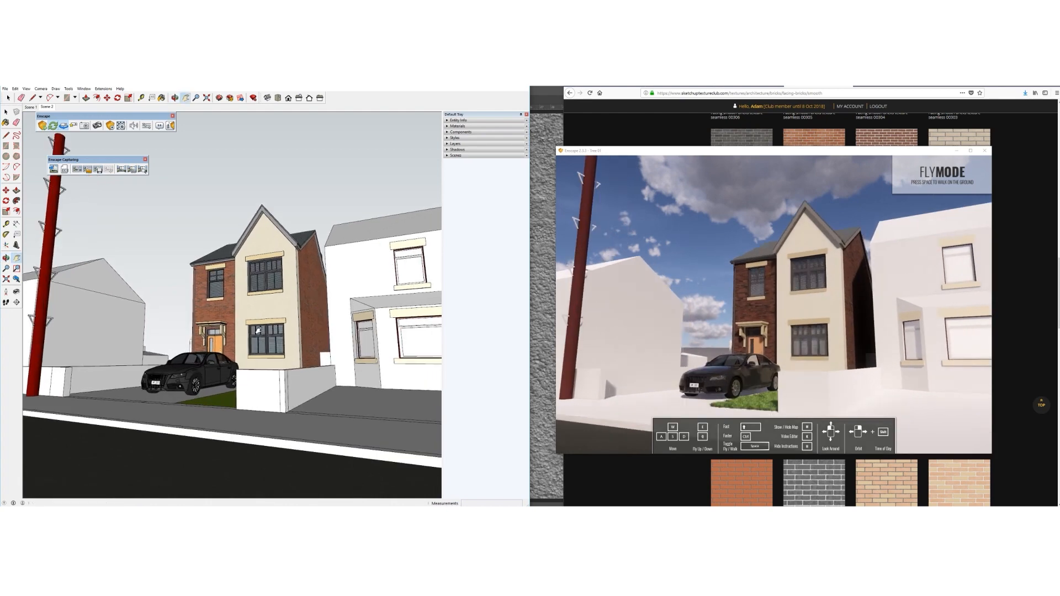
{"action": "scroll", "coordinate": [262, 330], "scroll_direction": "down", "scroll_amount": 3}
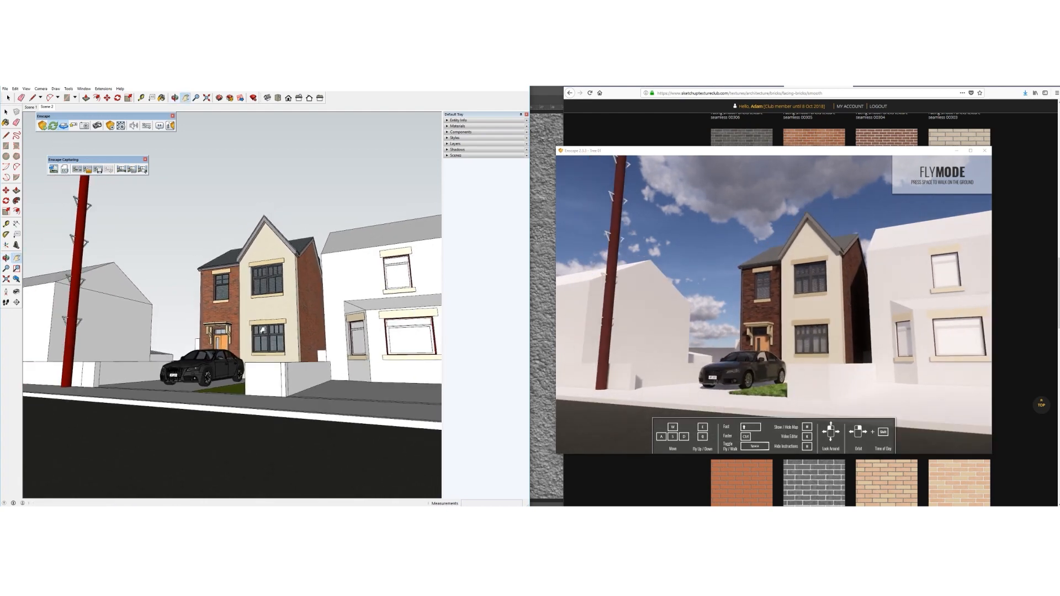
{"action": "scroll", "coordinate": [258, 326], "scroll_direction": "up", "scroll_amount": 2}
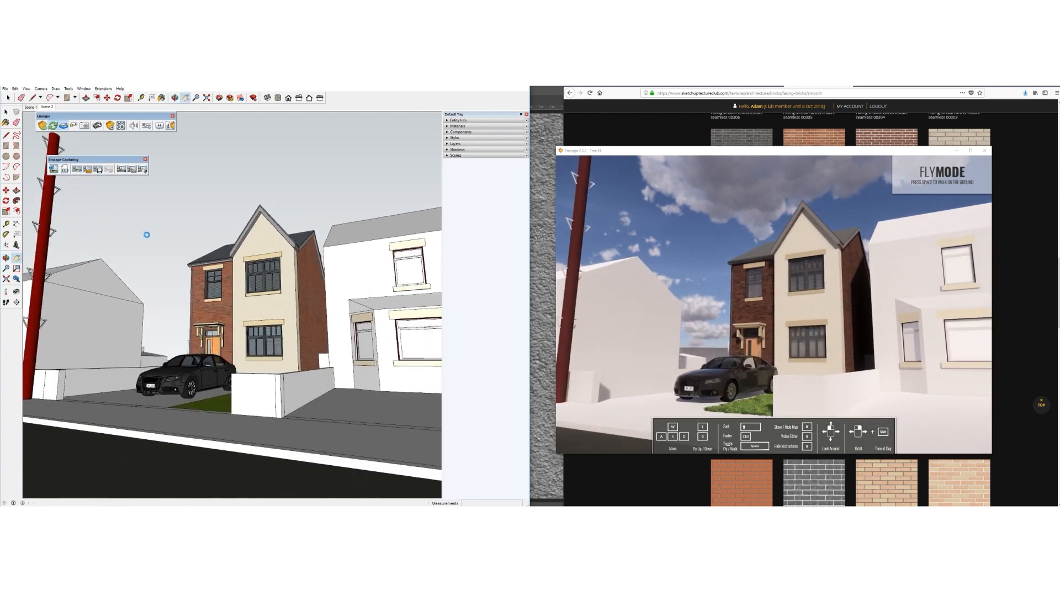
{"action": "scroll", "coordinate": [270, 332], "scroll_direction": "down", "scroll_amount": 1}
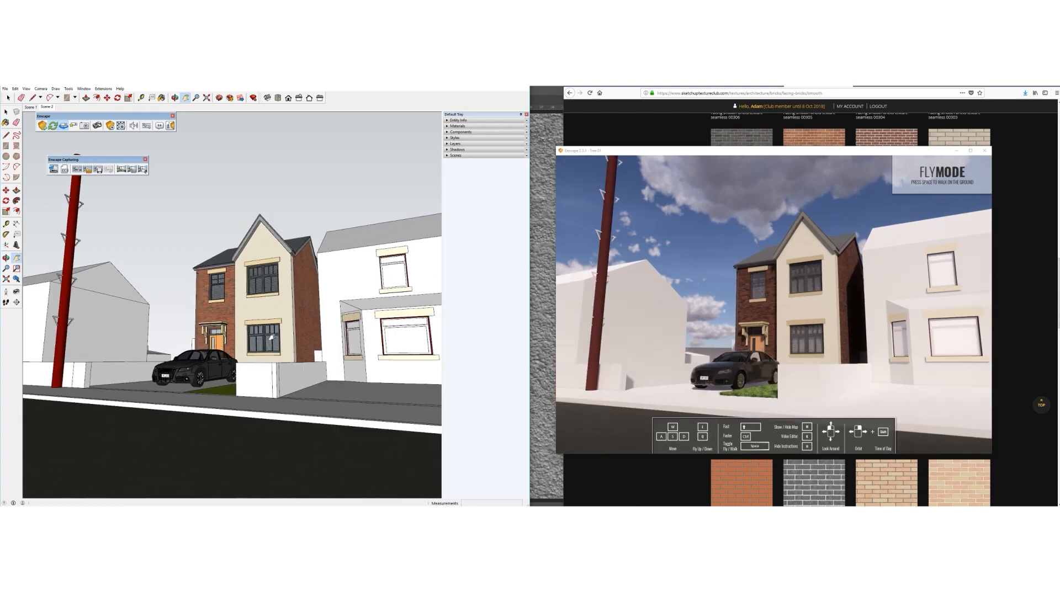
{"action": "scroll", "coordinate": [270, 326], "scroll_direction": "down", "scroll_amount": 1}
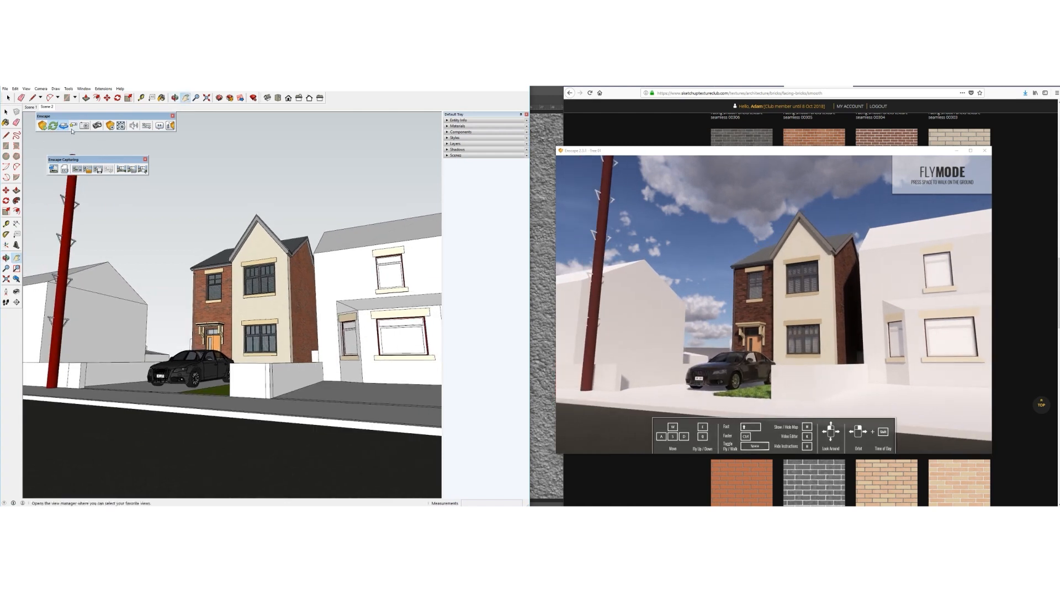
Sync the Enscape render to the SketchUp view and turn it to centre the house
{"action": "left_click", "coordinate": [6, 112]}
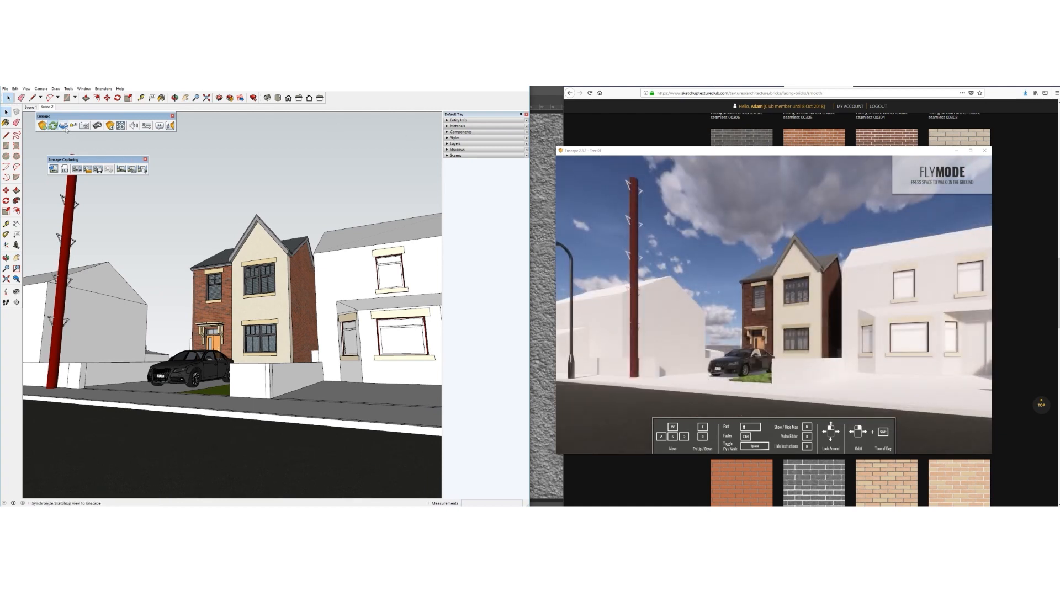
{"action": "left_click", "coordinate": [66, 129]}
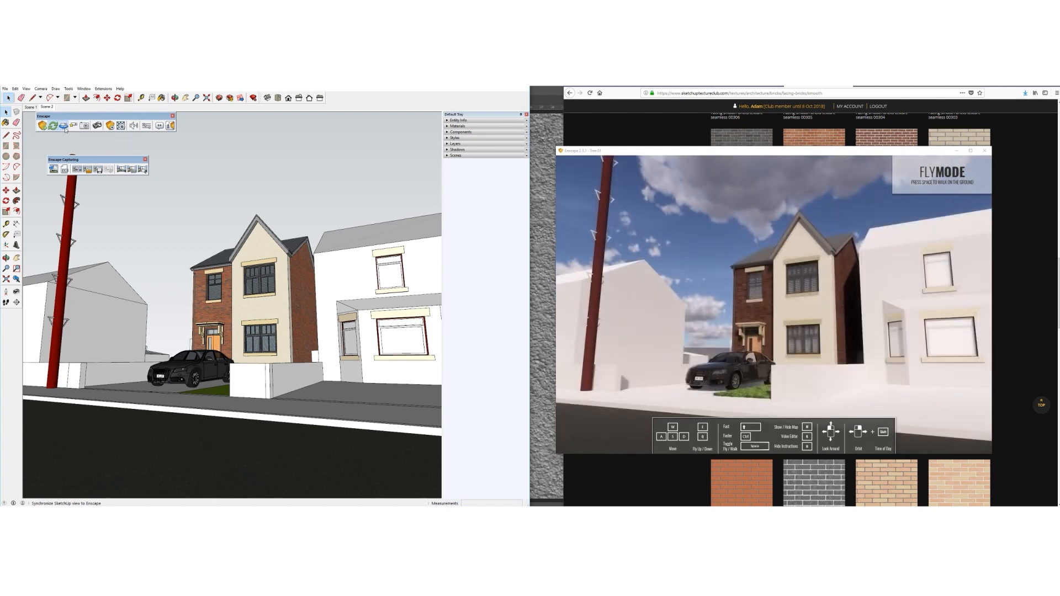
{"action": "left_click", "coordinate": [65, 129]}
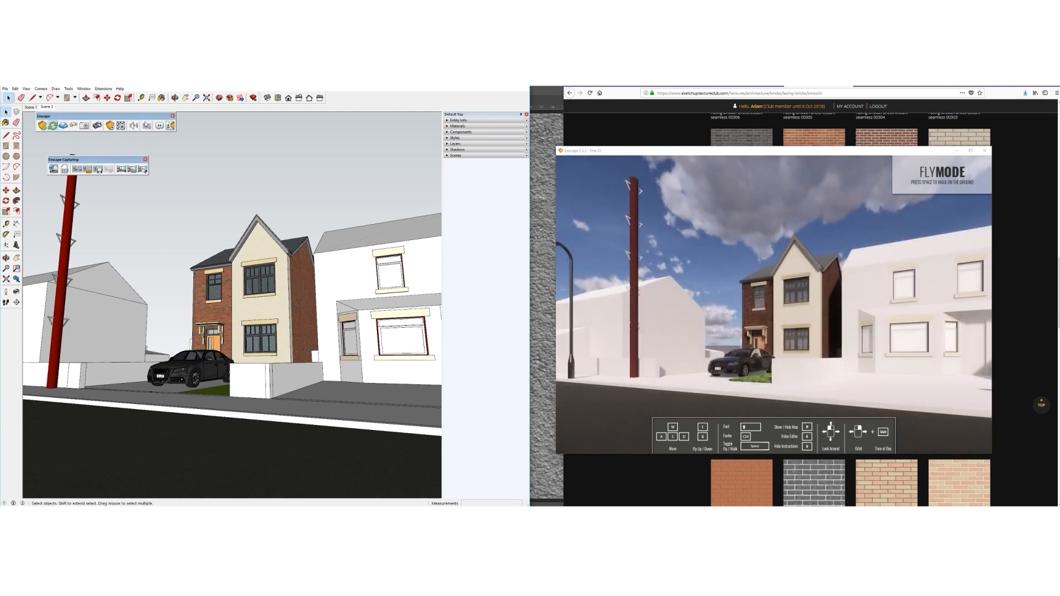
{"action": "left_click", "coordinate": [147, 126]}
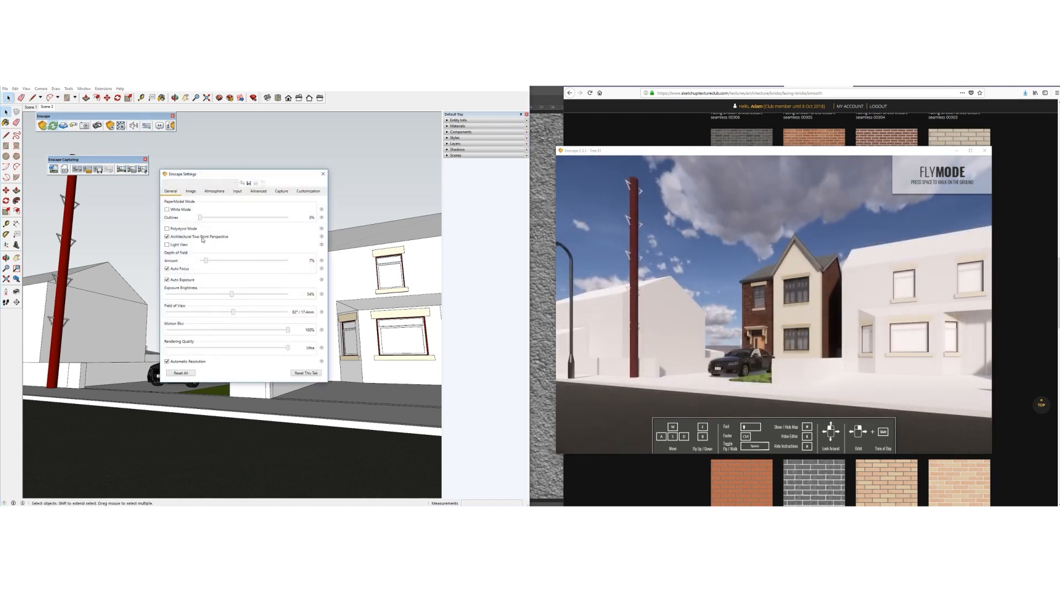
{"action": "left_click", "coordinate": [323, 174]}
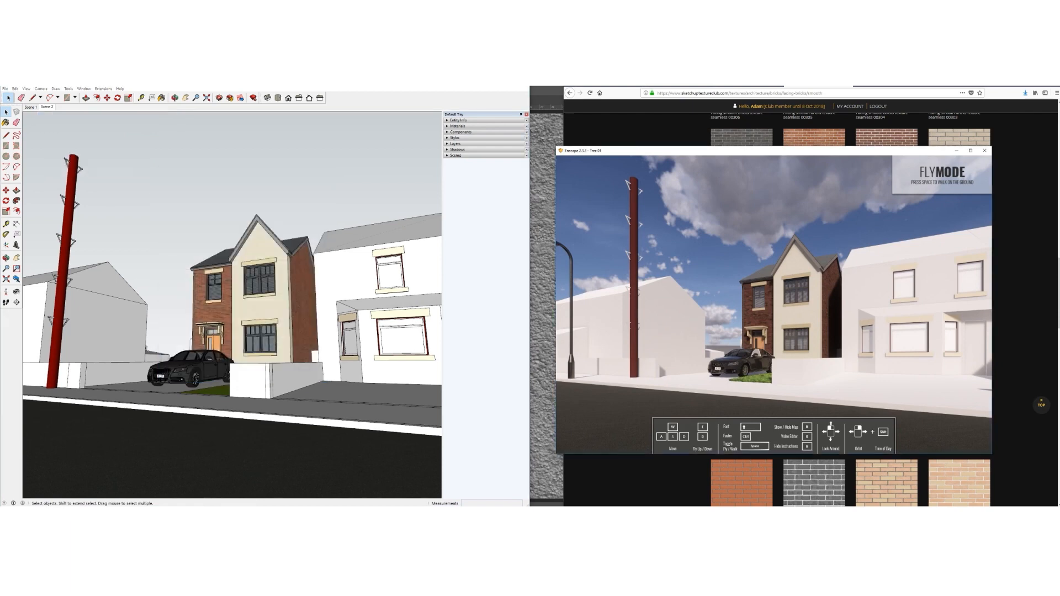
{"action": "mouse_move", "coordinate": [773, 303]}
{"action": "left_mouse_down"}
{"action": "mouse_move", "coordinate": [765, 295]}
{"action": "mouse_move", "coordinate": [817, 329]}
{"action": "mouse_move", "coordinate": [872, 342]}
{"action": "mouse_move", "coordinate": [850, 324]}
{"action": "mouse_move", "coordinate": [801, 324]}
{"action": "mouse_move", "coordinate": [868, 330]}
{"action": "mouse_move", "coordinate": [804, 337]}
{"action": "left_mouse_up"}
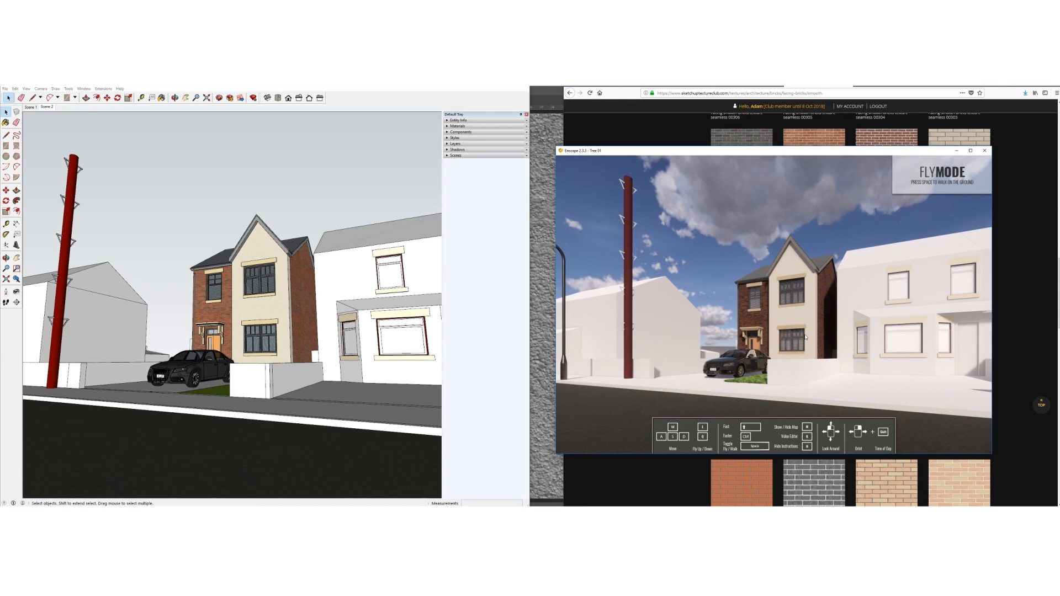
{"action": "left_click_drag", "start_coordinate": [684, 152], "coordinate": [683, 157]}
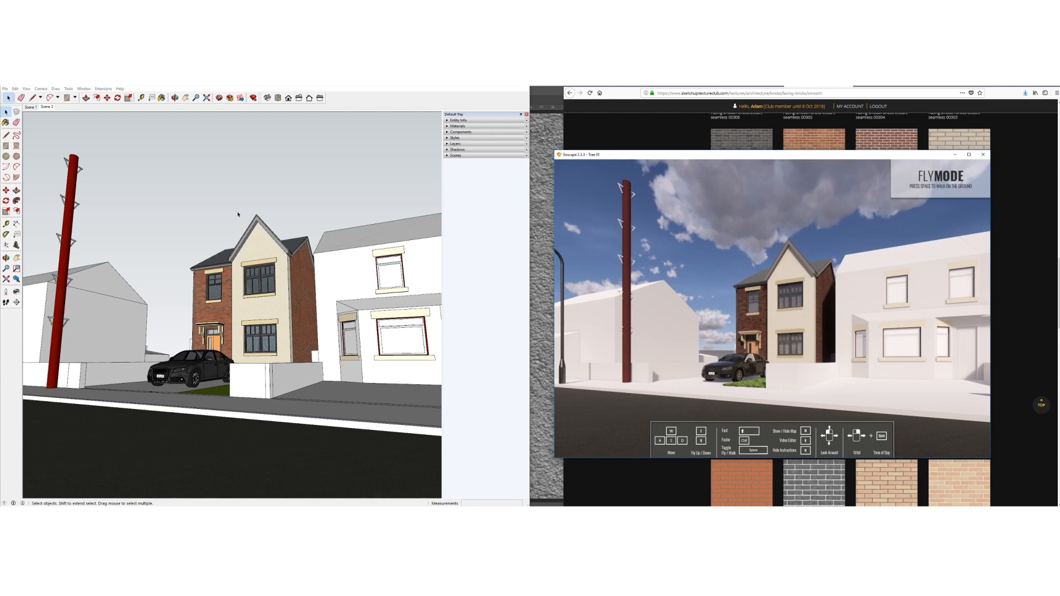
Save the Enscape screenshot to the Desktop as 'Moorgate External'
{"action": "left_click", "coordinate": [331, 93]}
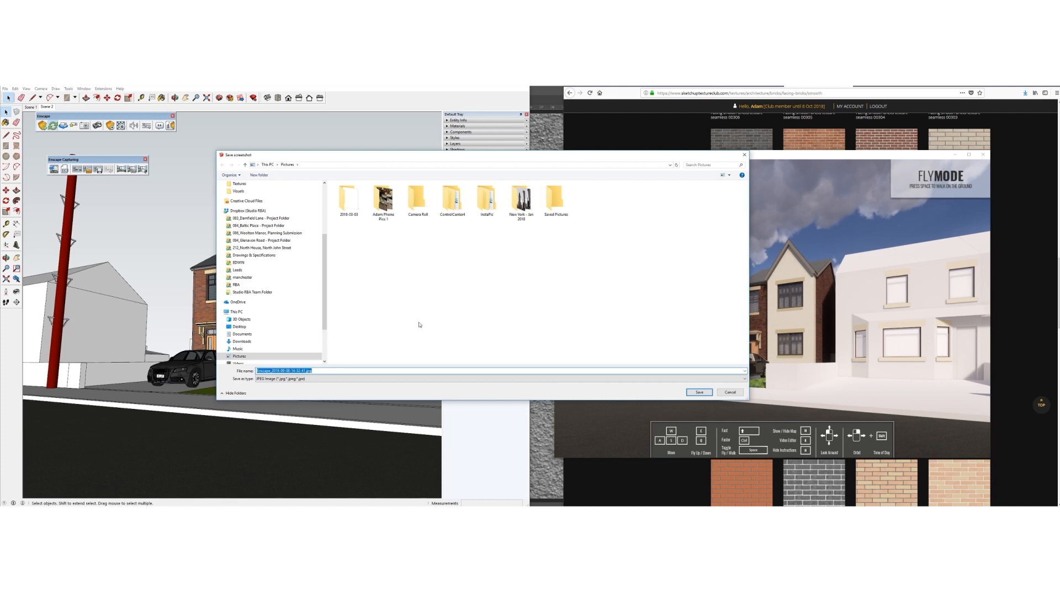
{"action": "left_click_drag", "start_coordinate": [748, 399], "coordinate": [678, 457]}
{"action": "left_click", "coordinate": [239, 326]}
{"action": "left_click", "coordinate": [297, 428]}
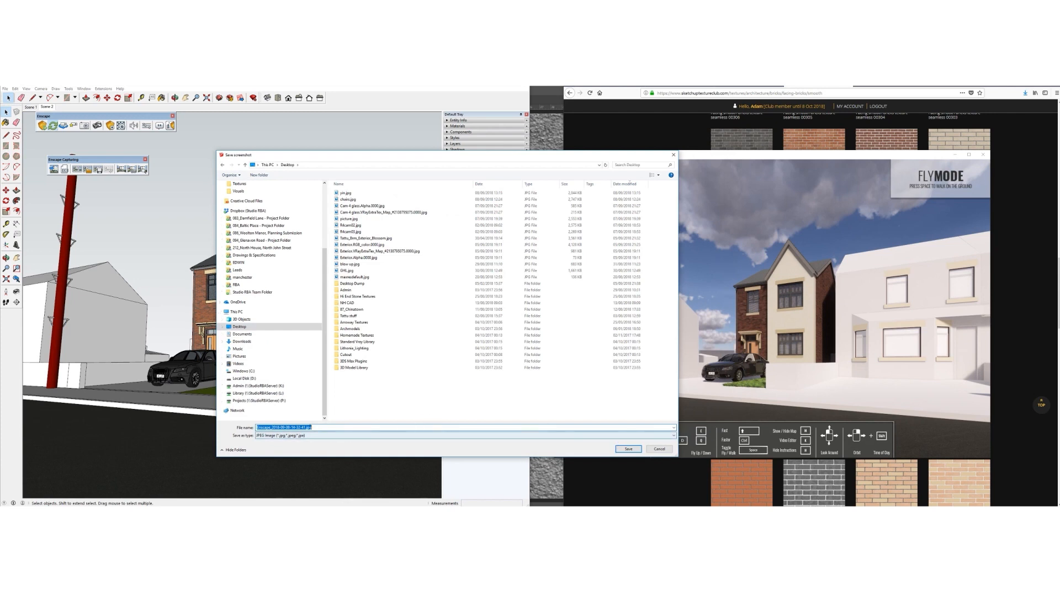
{"action": "type", "text": "Moorgate External"}
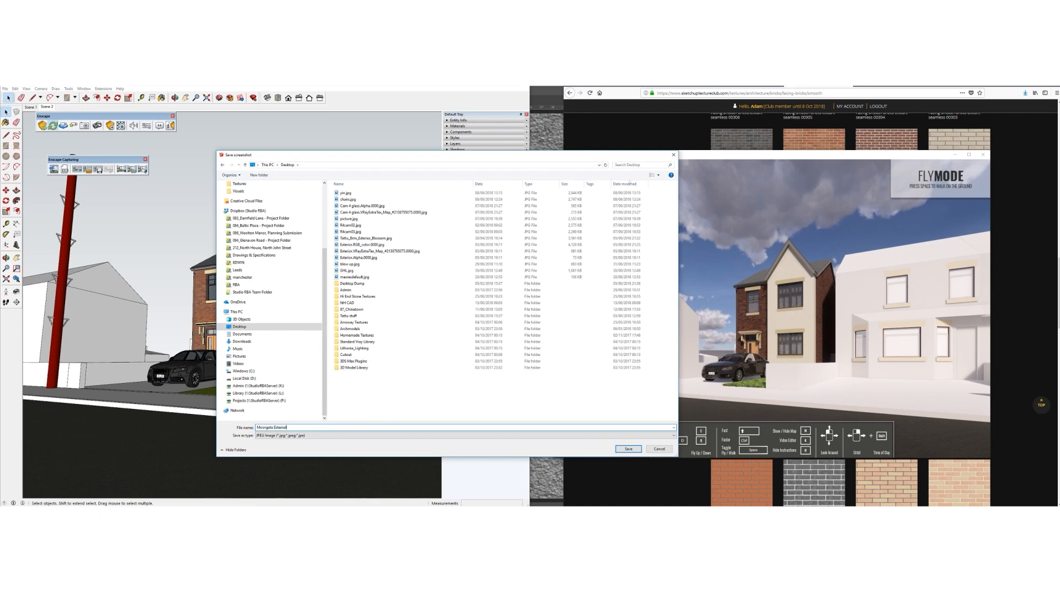
{"action": "key", "text": "Return"}
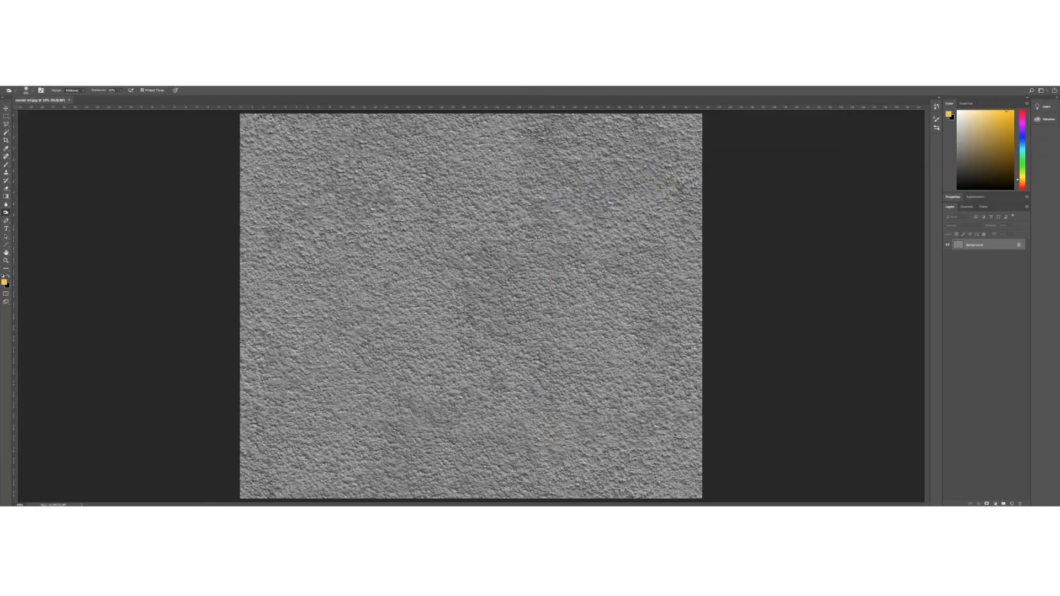
Open Moorgate External.jpg from the Desktop in Photoshop and fit it on screen
{"action": "left_click", "coordinate": [173, 486]}
{"action": "left_click", "coordinate": [653, 359]}
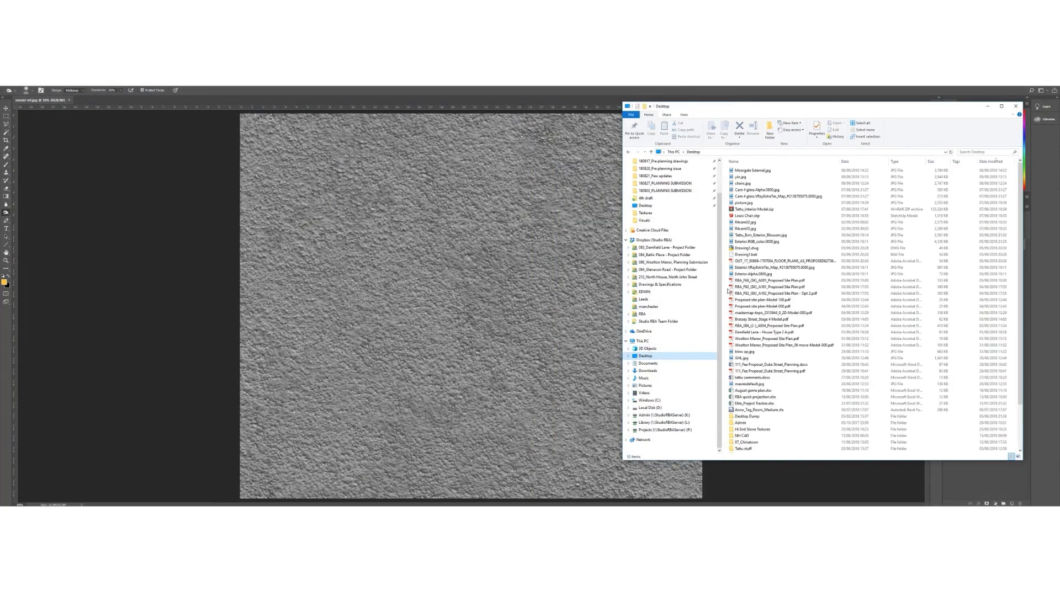
{"action": "left_click_drag", "start_coordinate": [754, 171], "coordinate": [436, 93]}
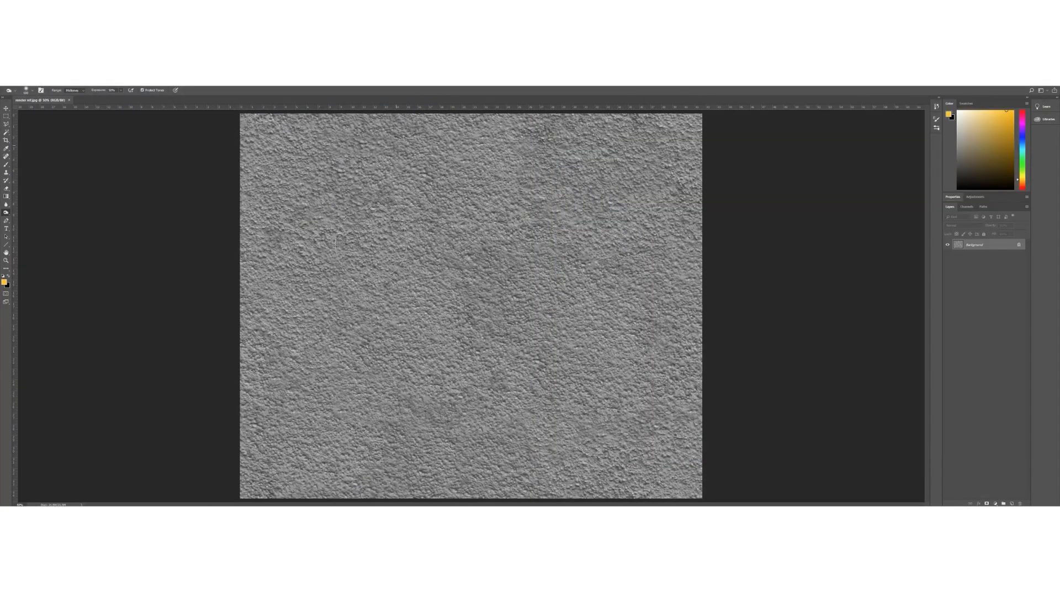
{"action": "left_click", "coordinate": [6, 262]}
{"action": "left_click", "coordinate": [173, 90]}
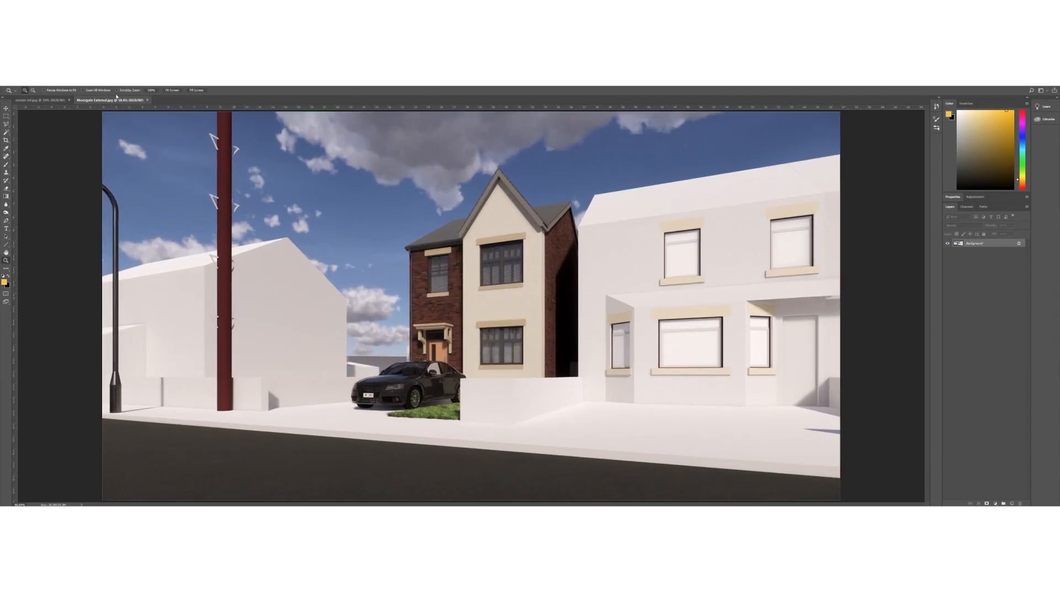
In Camera Raw, raise exposure, lift shadows to +23, lower whites and ease highlights
{"action": "left_click", "coordinate": [93, 83]}
{"action": "left_click", "coordinate": [112, 118]}
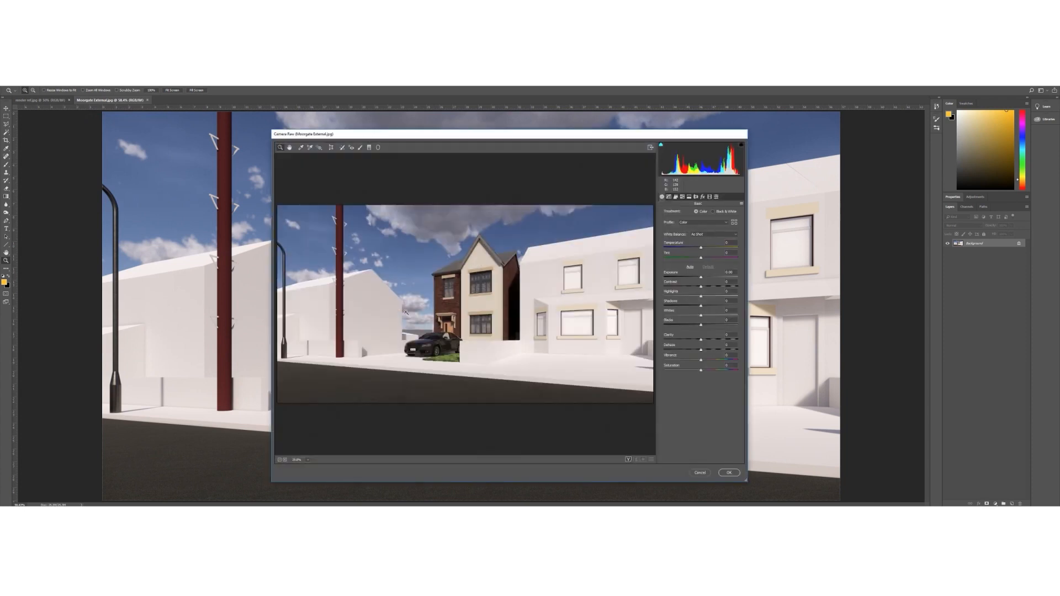
{"action": "left_click", "coordinate": [470, 311]}
{"action": "scroll", "coordinate": [483, 309], "scroll_direction": "down", "scroll_amount": 1}
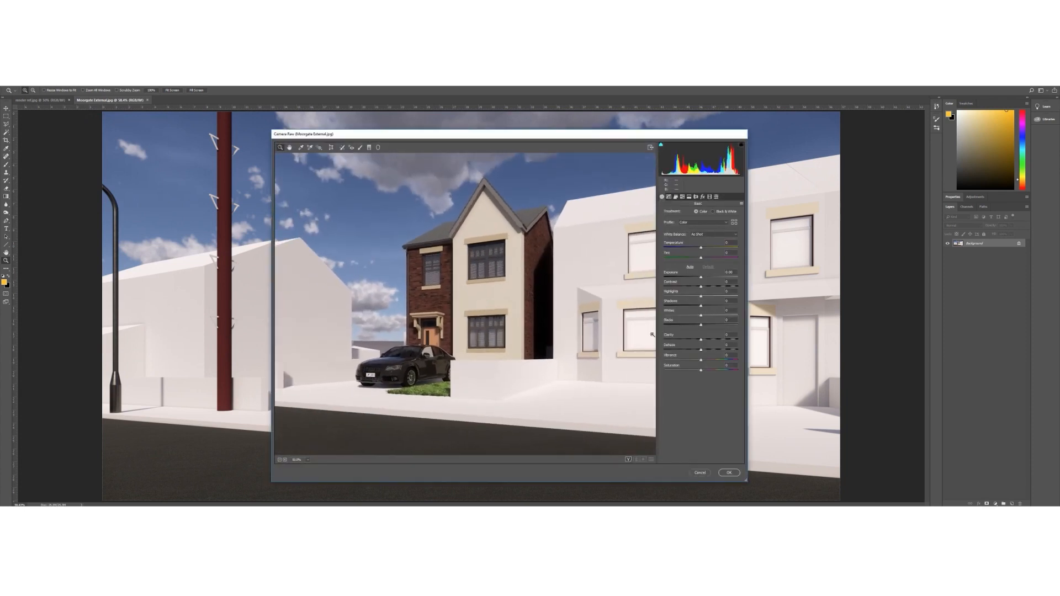
{"action": "left_click_drag", "start_coordinate": [701, 279], "coordinate": [694, 301]}
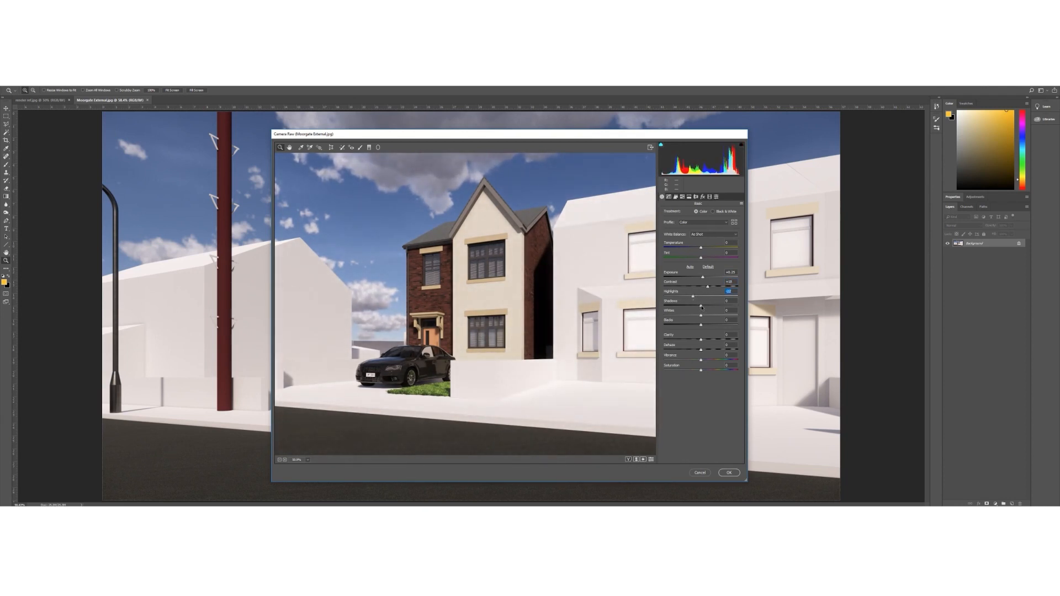
{"action": "mouse_move", "coordinate": [701, 308]}
{"action": "left_mouse_down"}
{"action": "mouse_move", "coordinate": [714, 310]}
{"action": "mouse_move", "coordinate": [709, 328]}
{"action": "mouse_move", "coordinate": [675, 329]}
{"action": "mouse_move", "coordinate": [729, 319]}
{"action": "mouse_move", "coordinate": [690, 328]}
{"action": "mouse_move", "coordinate": [705, 326]}
{"action": "mouse_move", "coordinate": [700, 298]}
{"action": "left_mouse_up"}
{"action": "left_click", "coordinate": [694, 298]}
{"action": "left_click", "coordinate": [708, 287]}
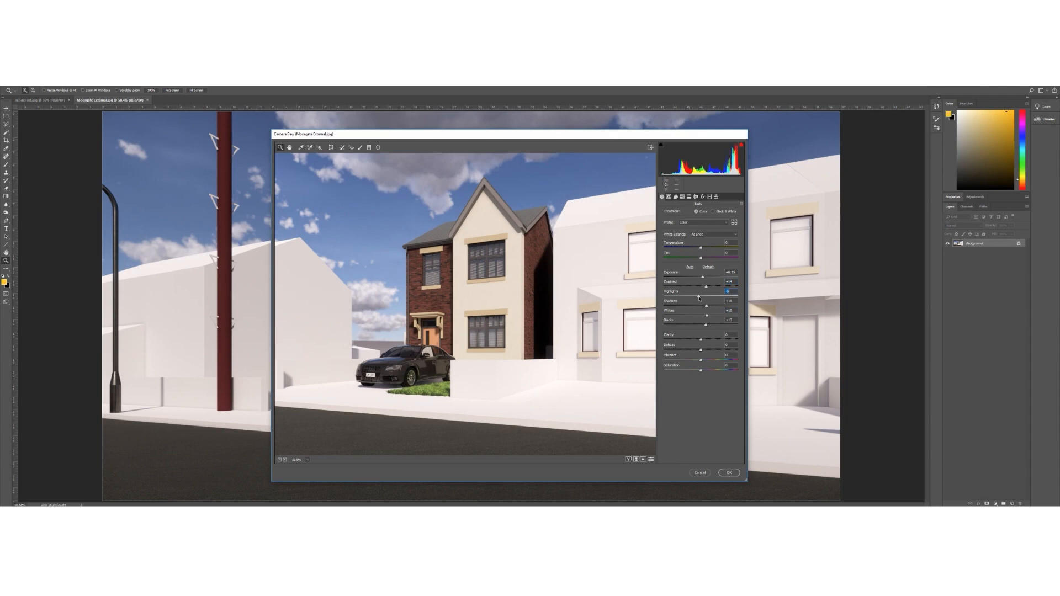
Add clarity, adjust saturation, warm the temperature, set tint to +2, and apply
{"action": "left_click_drag", "start_coordinate": [702, 340], "coordinate": [708, 344]}
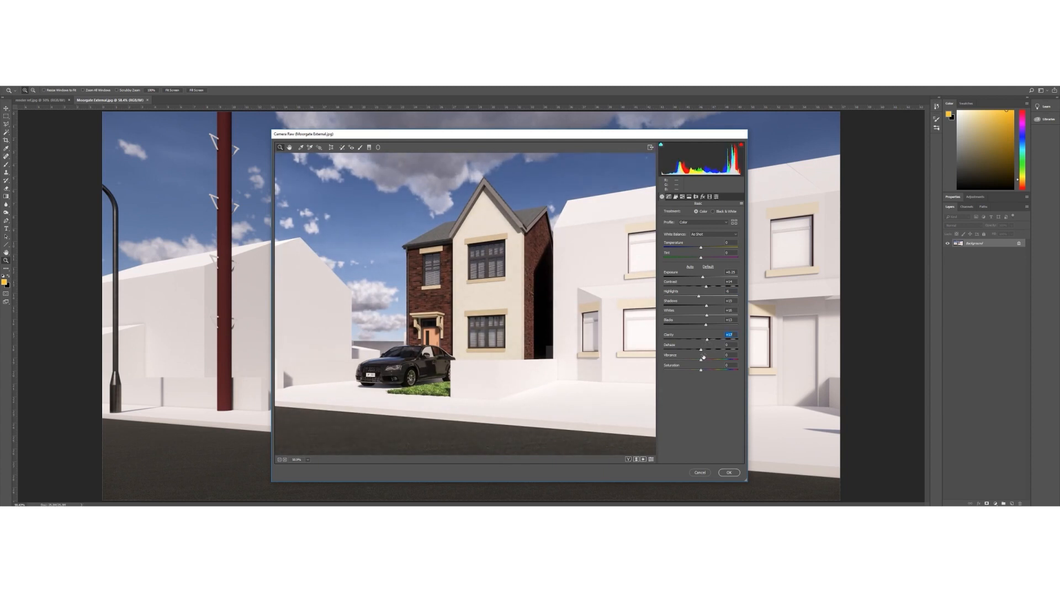
{"action": "left_click_drag", "start_coordinate": [692, 372], "coordinate": [704, 361]}
{"action": "mouse_move", "coordinate": [702, 248]}
{"action": "left_mouse_down"}
{"action": "mouse_move", "coordinate": [720, 248]}
{"action": "mouse_move", "coordinate": [690, 249]}
{"action": "mouse_move", "coordinate": [702, 257]}
{"action": "left_mouse_up"}
{"action": "left_click_drag", "start_coordinate": [702, 258], "coordinate": [701, 250]}
{"action": "left_click", "coordinate": [729, 473]}
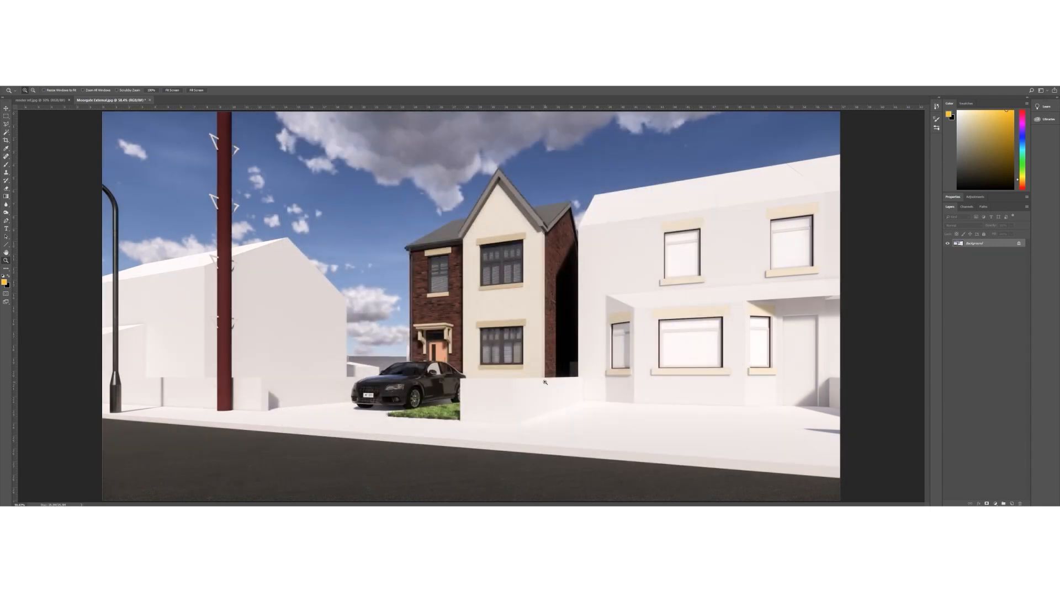
{"action": "key", "text": "ctrl+z"}
{"action": "key", "text": "ctrl+shift+z"}
{"action": "key", "text": "ctrl+z"}
{"action": "key", "text": "ctrl+shift+z"}
{"action": "key", "text": "ctrl+z"}
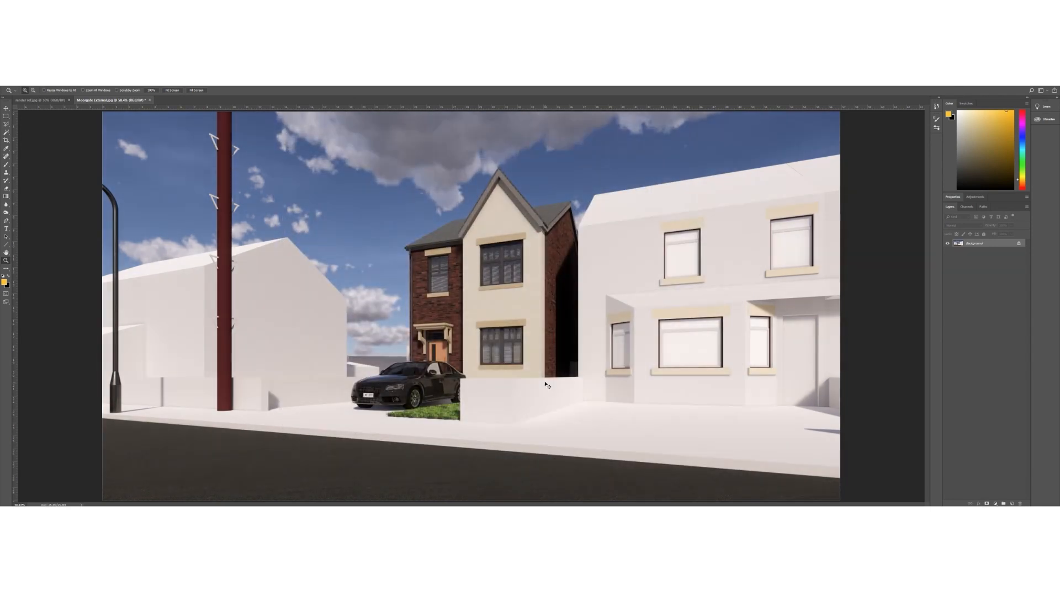
{"action": "key", "text": "ctrl+shift+z"}
{"action": "right_click", "coordinate": [444, 287]}
{"action": "left_click", "coordinate": [454, 292]}
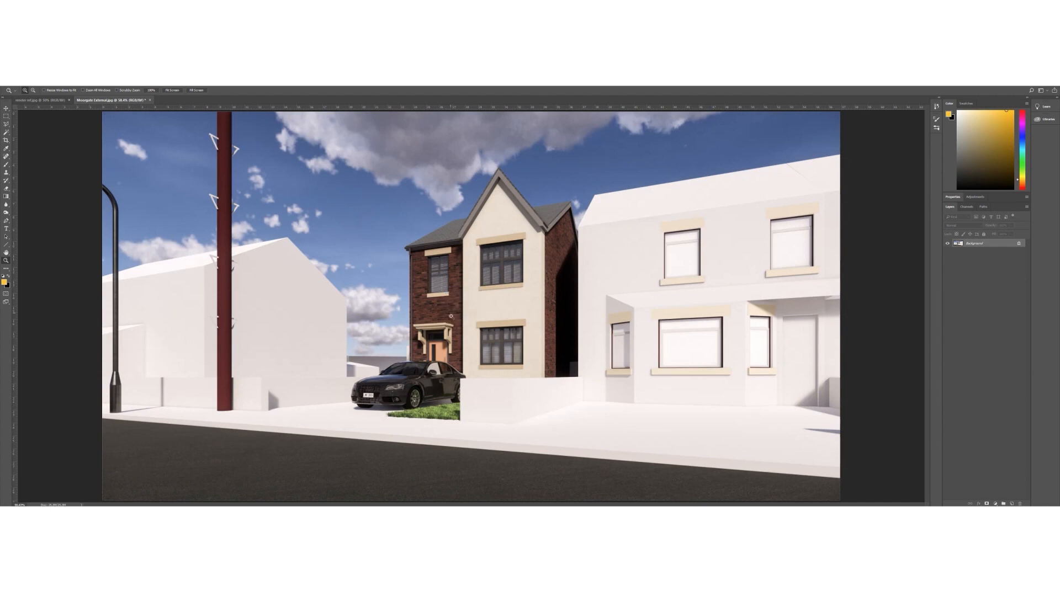
{"action": "left_click", "coordinate": [474, 306], "text": "alt"}
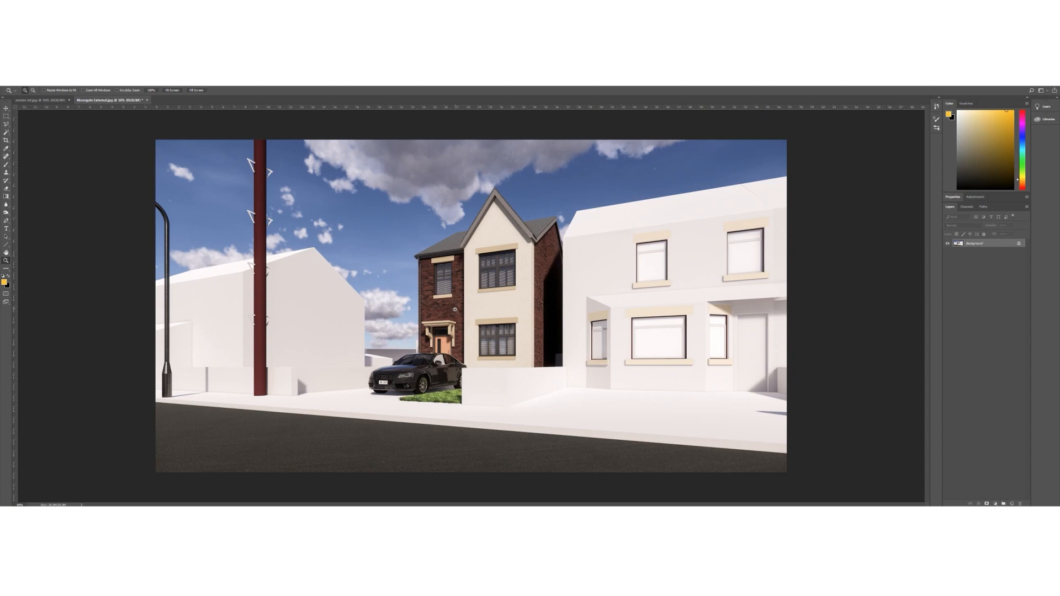
{"action": "left_click", "coordinate": [454, 307]}
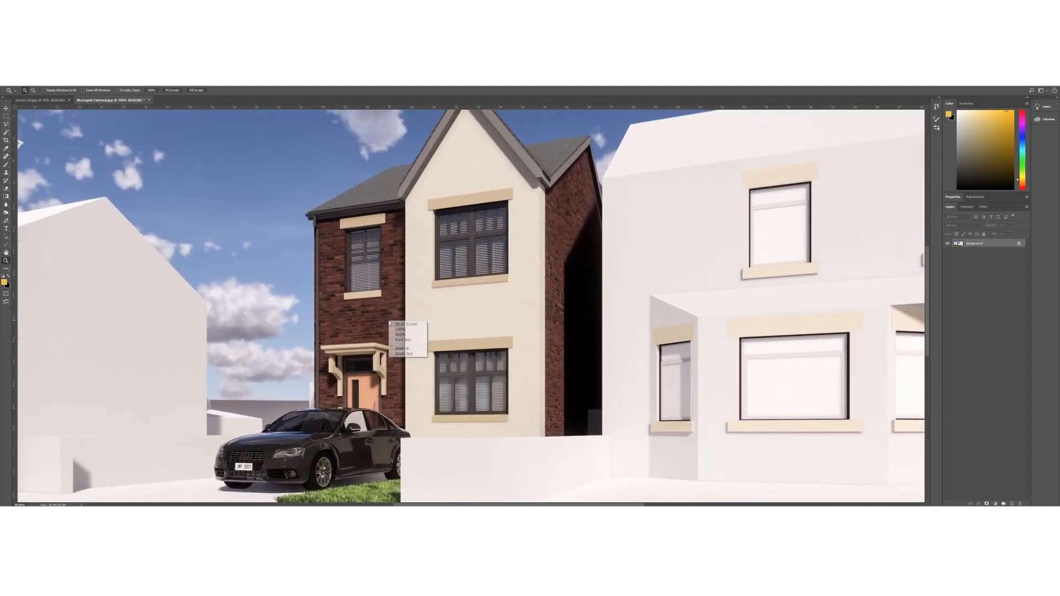
{"action": "key", "text": "ctrl+0"}
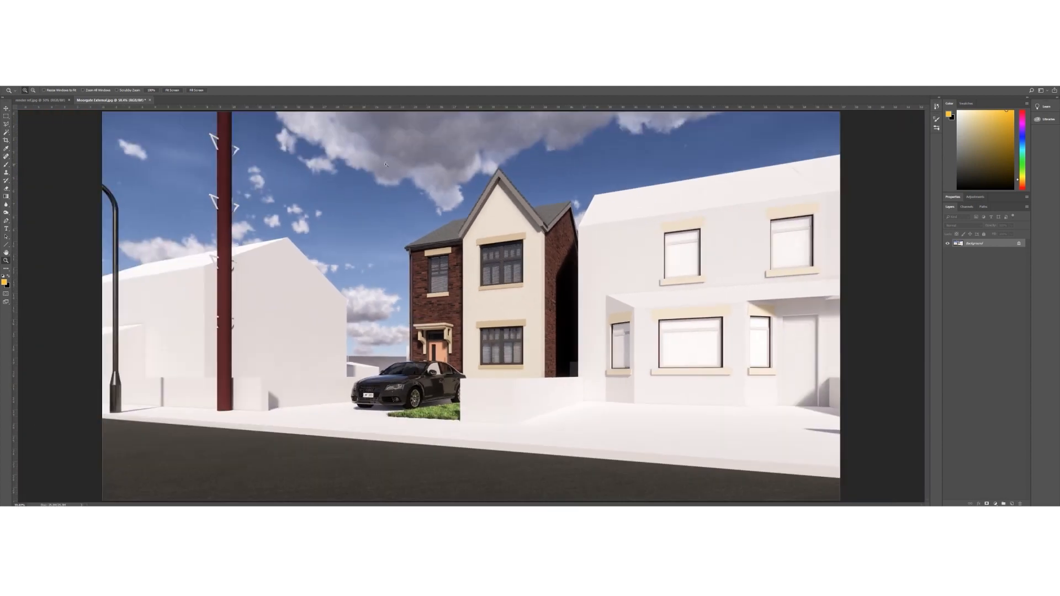
{"action": "left_click", "coordinate": [395, 137]}
{"action": "left_click", "coordinate": [395, 137]}
{"action": "left_click", "coordinate": [352, 153]}
{"action": "right_click", "coordinate": [469, 223]}
{"action": "left_click", "coordinate": [481, 227]}
{"action": "key", "text": "ctrl+minus"}
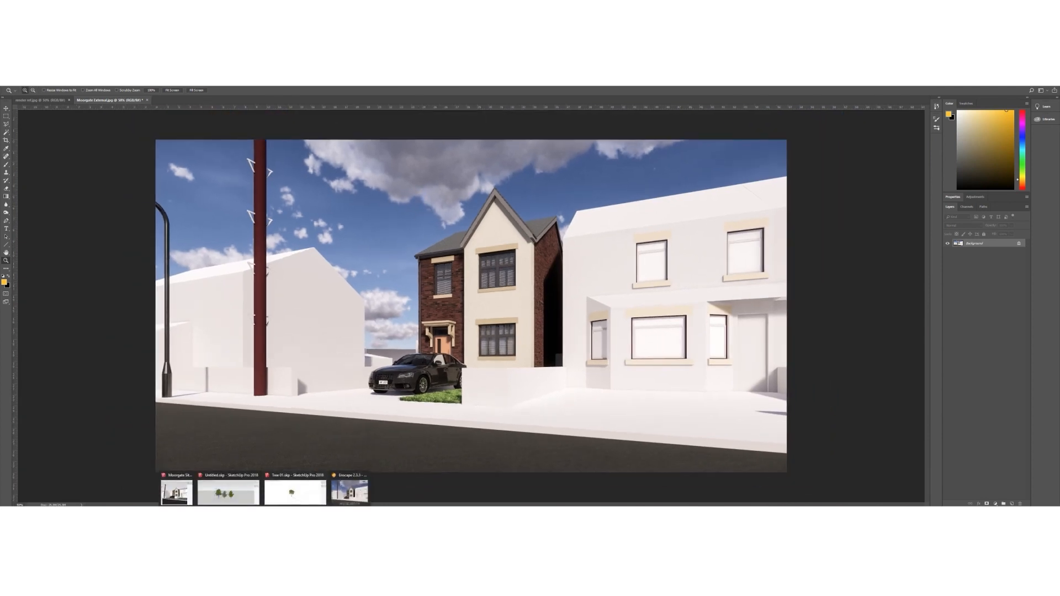
{"action": "left_click", "coordinate": [6, 133]}
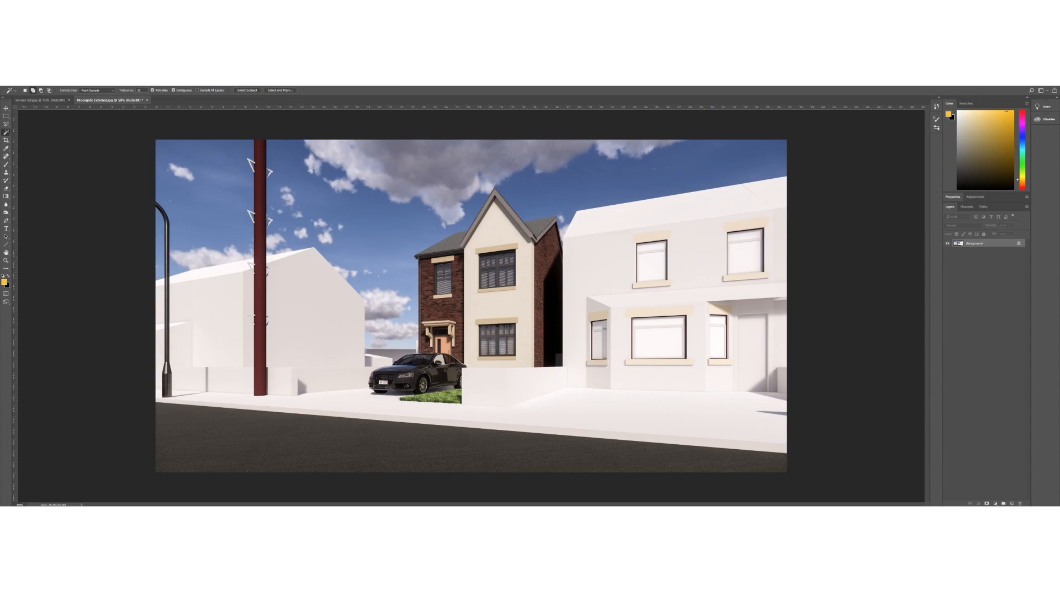
Place SketchUp alongside the Enscape render and open the Atmosphere settings
{"action": "mouse_move", "coordinate": [265, 505]}
{"action": "left_click", "coordinate": [350, 491]}
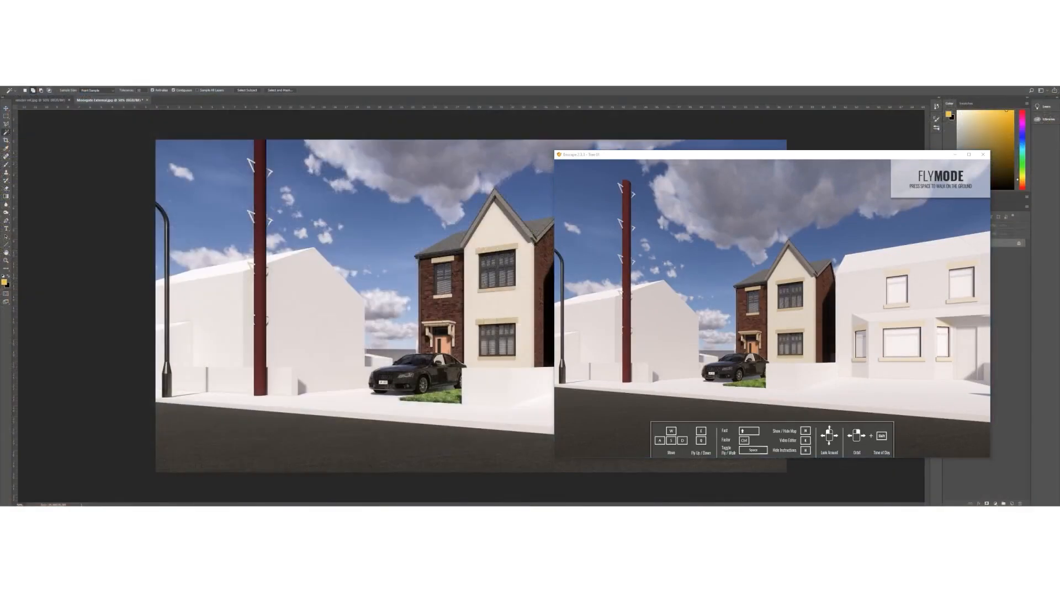
{"action": "left_click", "coordinate": [178, 491]}
{"action": "left_click", "coordinate": [147, 125]}
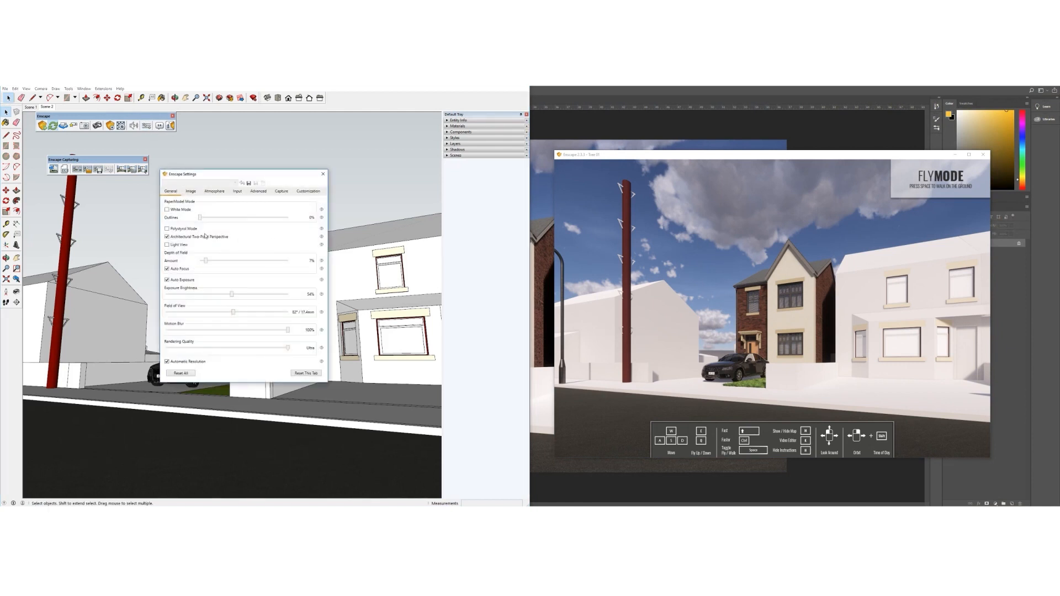
{"action": "left_click", "coordinate": [214, 191]}
Thin the cloud density, rotate the sky, increase the haze and set cloud Variety to 42%
{"action": "left_click_drag", "start_coordinate": [237, 272], "coordinate": [211, 273]}
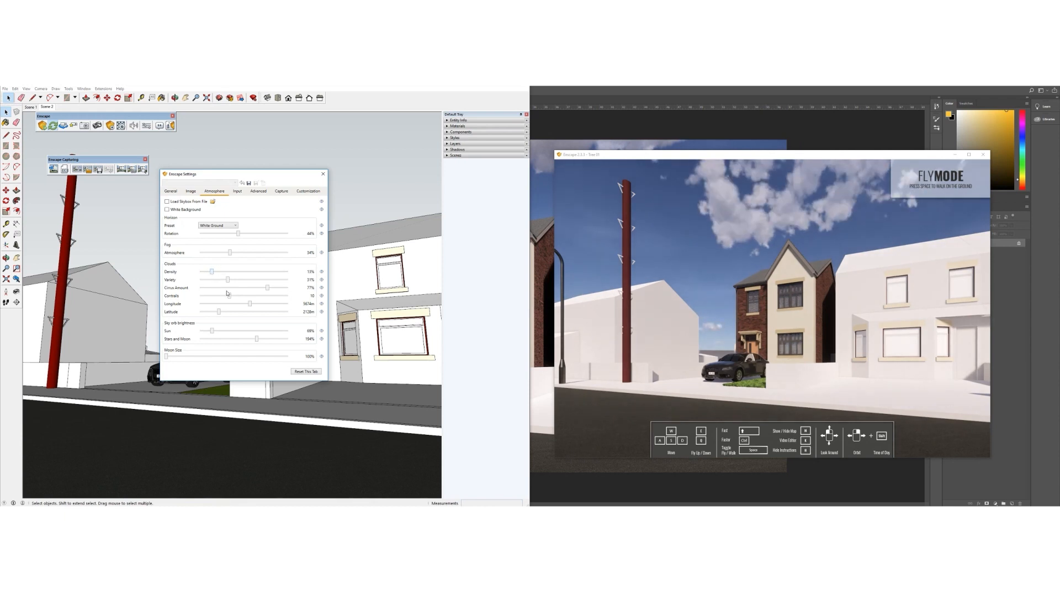
{"action": "mouse_move", "coordinate": [237, 237]}
{"action": "left_mouse_down"}
{"action": "mouse_move", "coordinate": [264, 238]}
{"action": "mouse_move", "coordinate": [207, 238]}
{"action": "mouse_move", "coordinate": [269, 237]}
{"action": "mouse_move", "coordinate": [251, 235]}
{"action": "left_mouse_up"}
{"action": "mouse_move", "coordinate": [231, 254]}
{"action": "left_mouse_down"}
{"action": "mouse_move", "coordinate": [264, 254]}
{"action": "mouse_move", "coordinate": [232, 254]}
{"action": "mouse_move", "coordinate": [251, 254]}
{"action": "left_mouse_up"}
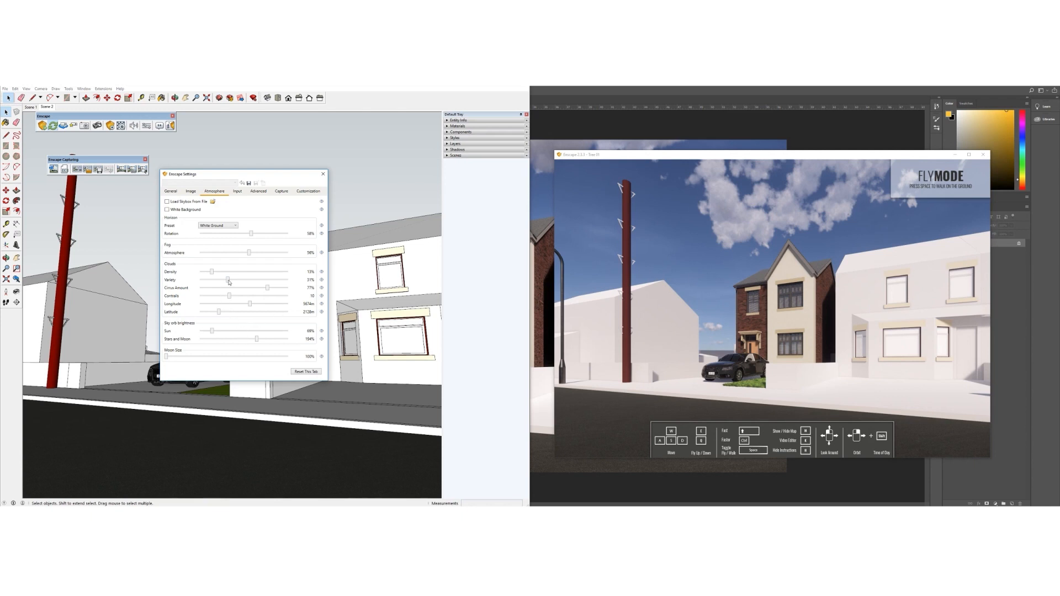
{"action": "left_click_drag", "start_coordinate": [227, 280], "coordinate": [293, 291]}
{"action": "left_click", "coordinate": [219, 226]}
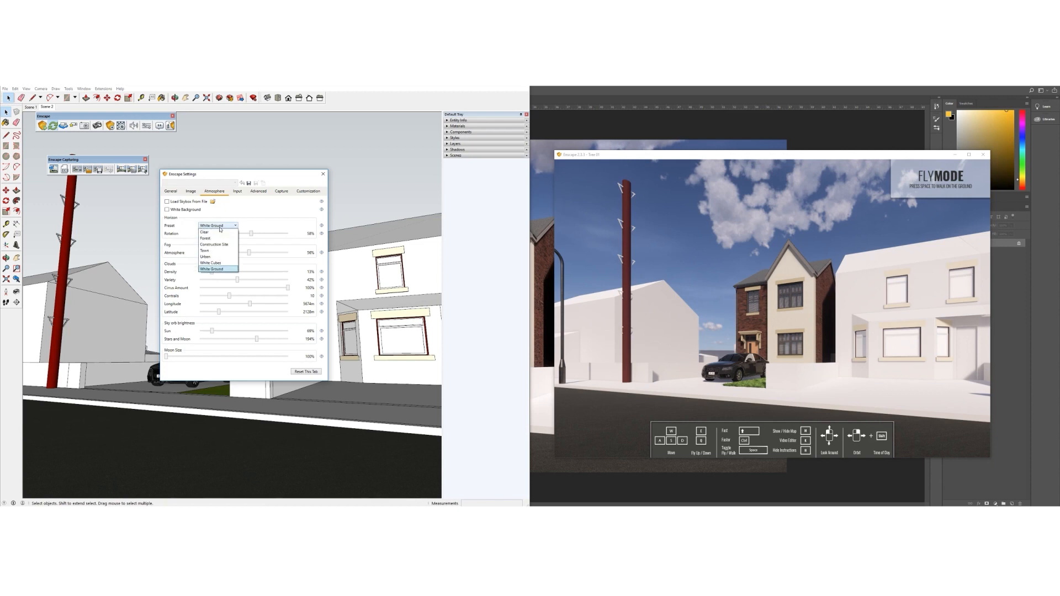
Choose the Clear horizon preset with a few clouds, set Variety 84%, Sun brightness 26%, and close settings
{"action": "left_click", "coordinate": [220, 251]}
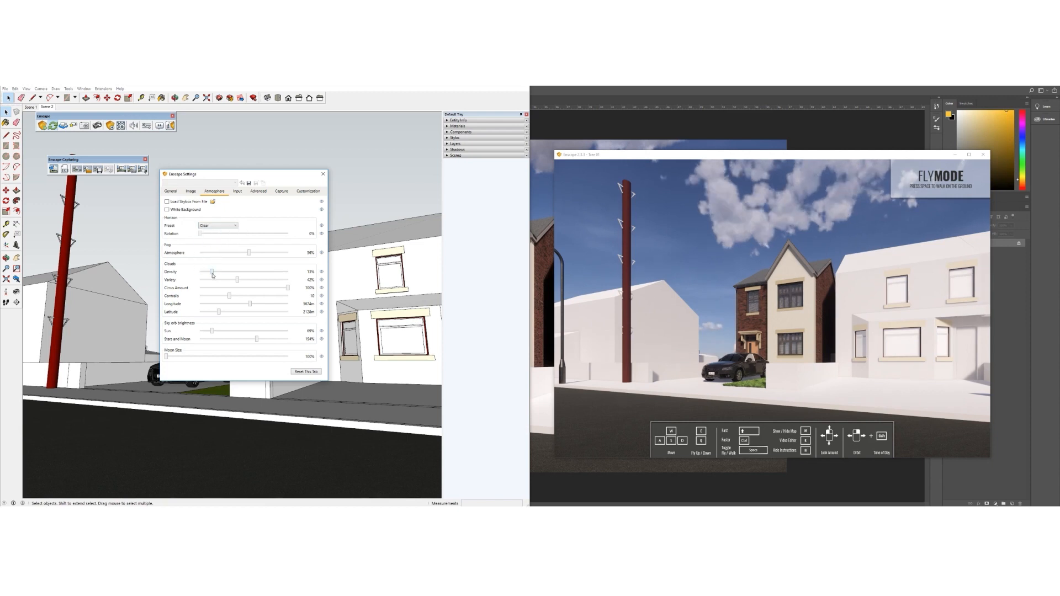
{"action": "left_click_drag", "start_coordinate": [212, 272], "coordinate": [199, 274]}
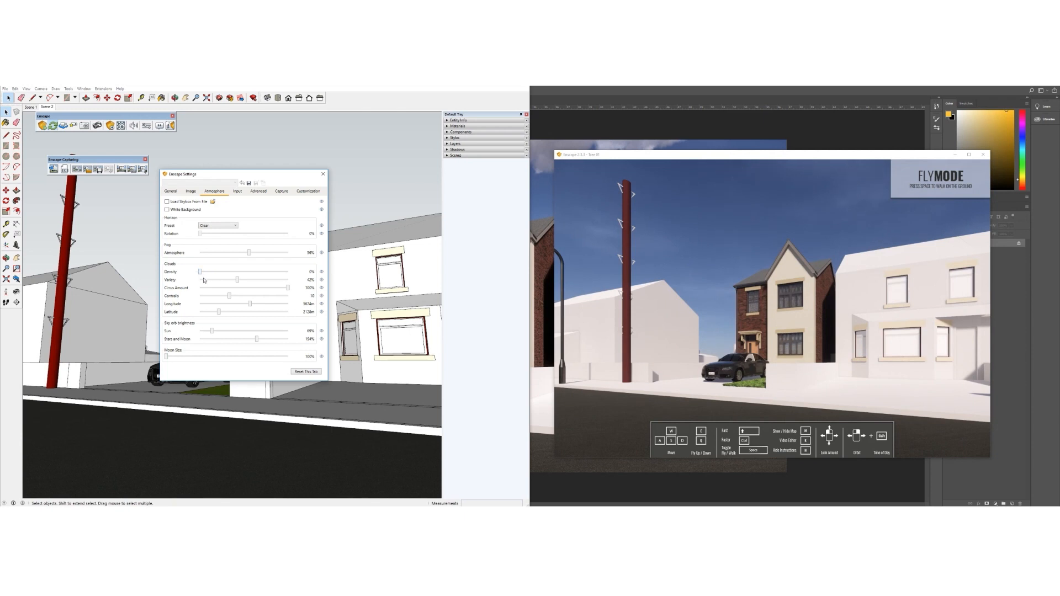
{"action": "left_click", "coordinate": [204, 274]}
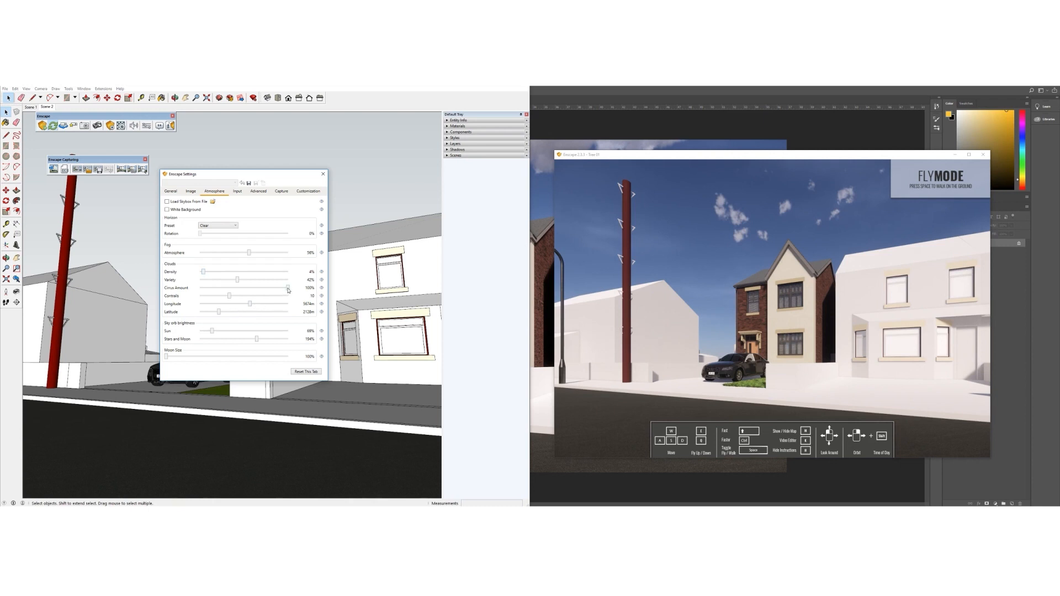
{"action": "left_click_drag", "start_coordinate": [238, 280], "coordinate": [221, 314]}
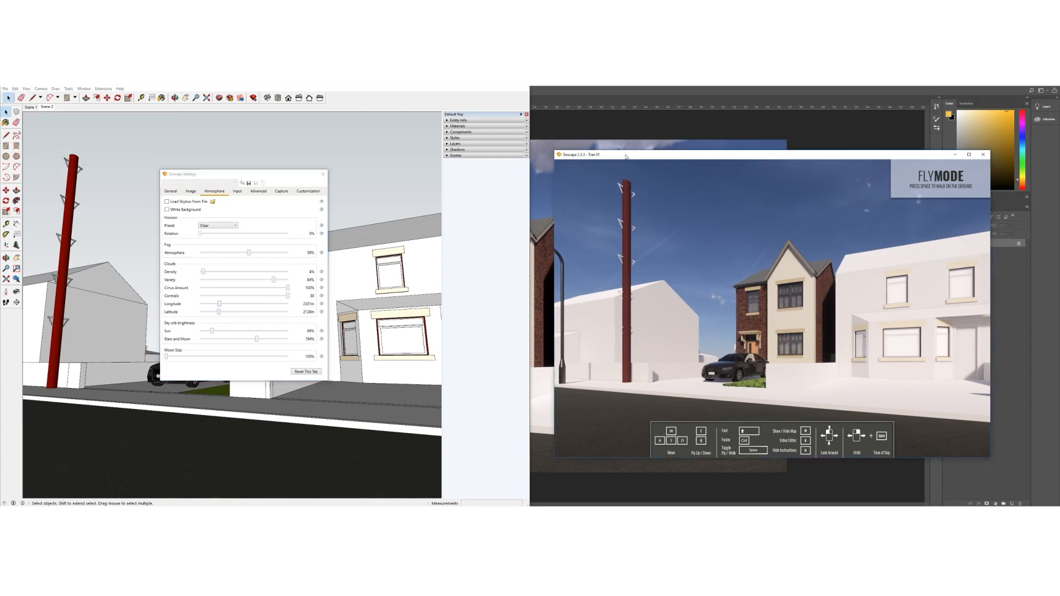
{"action": "left_click_drag", "start_coordinate": [627, 155], "coordinate": [622, 155]}
{"action": "mouse_move", "coordinate": [215, 332]}
{"action": "left_mouse_down"}
{"action": "mouse_move", "coordinate": [206, 334]}
{"action": "mouse_move", "coordinate": [287, 335]}
{"action": "mouse_move", "coordinate": [187, 336]}
{"action": "mouse_move", "coordinate": [248, 336]}
{"action": "mouse_move", "coordinate": [191, 336]}
{"action": "mouse_move", "coordinate": [217, 335]}
{"action": "mouse_move", "coordinate": [205, 334]}
{"action": "left_mouse_up"}
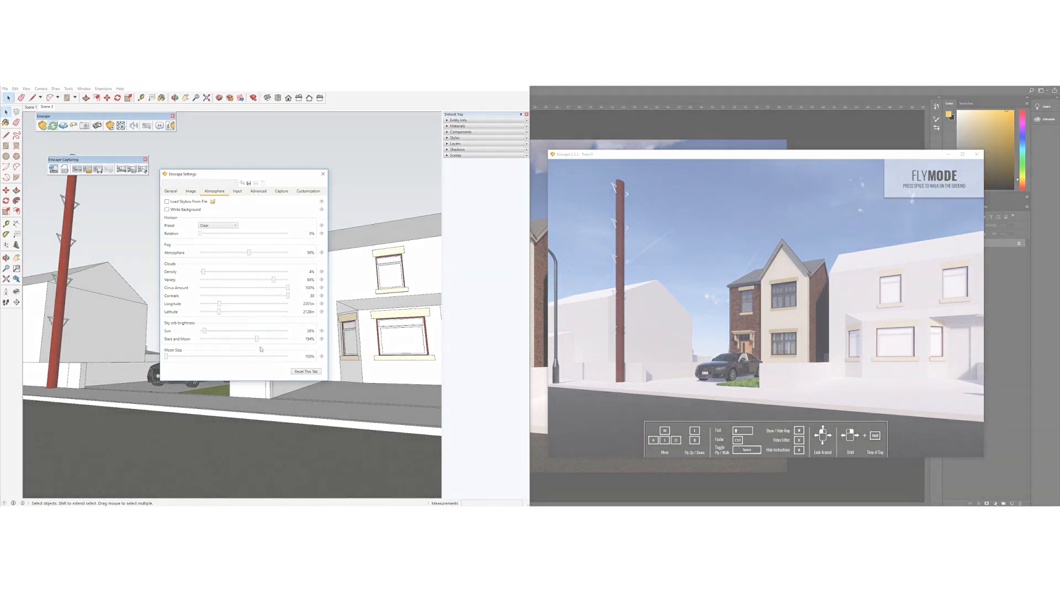
{"action": "left_click", "coordinate": [323, 174]}
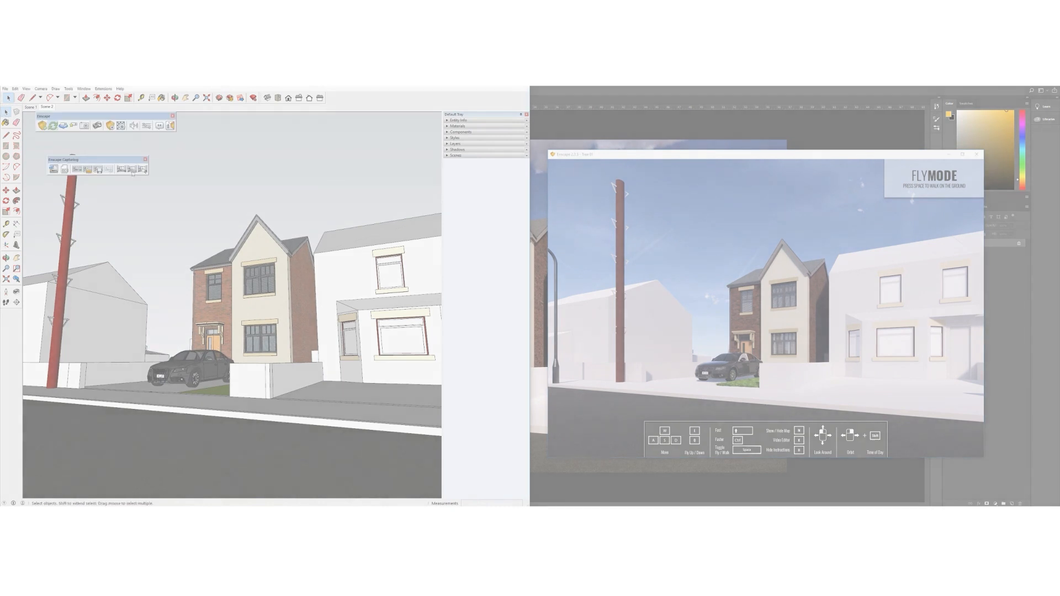